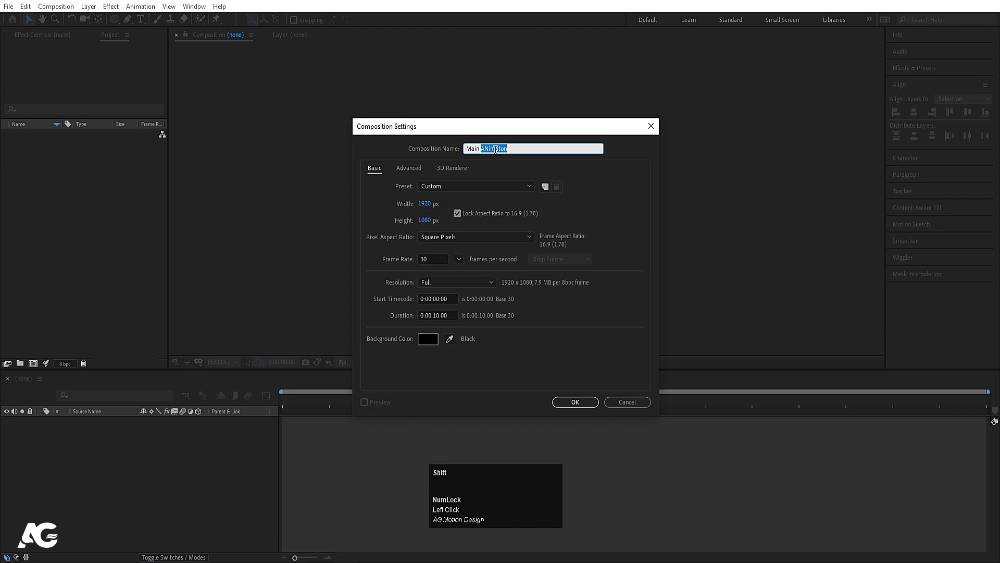
# Create a composition named Main Animation at 1920 × 1080 px and 30 fps, with a white background
pyautogui.write('Animation')
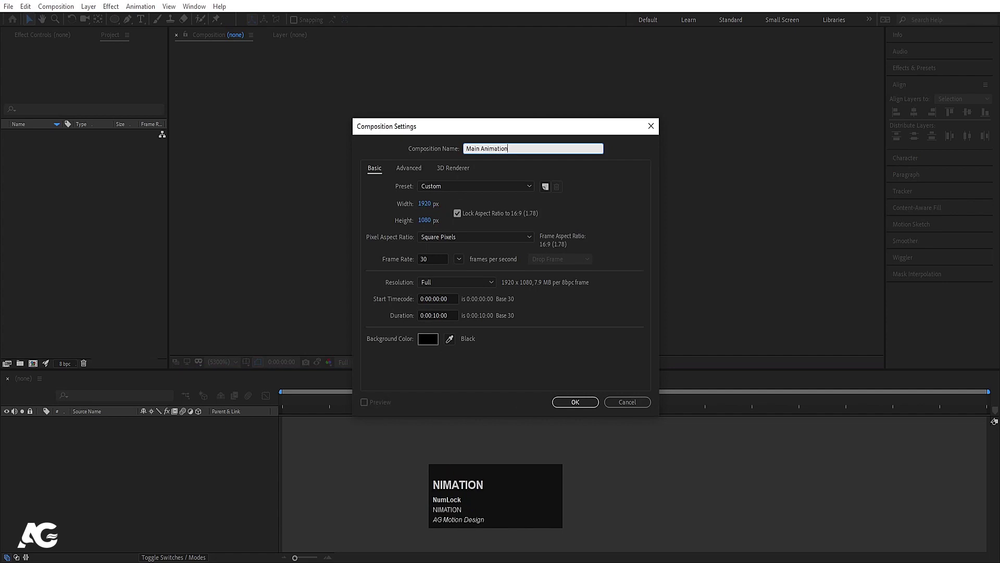
pyautogui.click(425, 204)
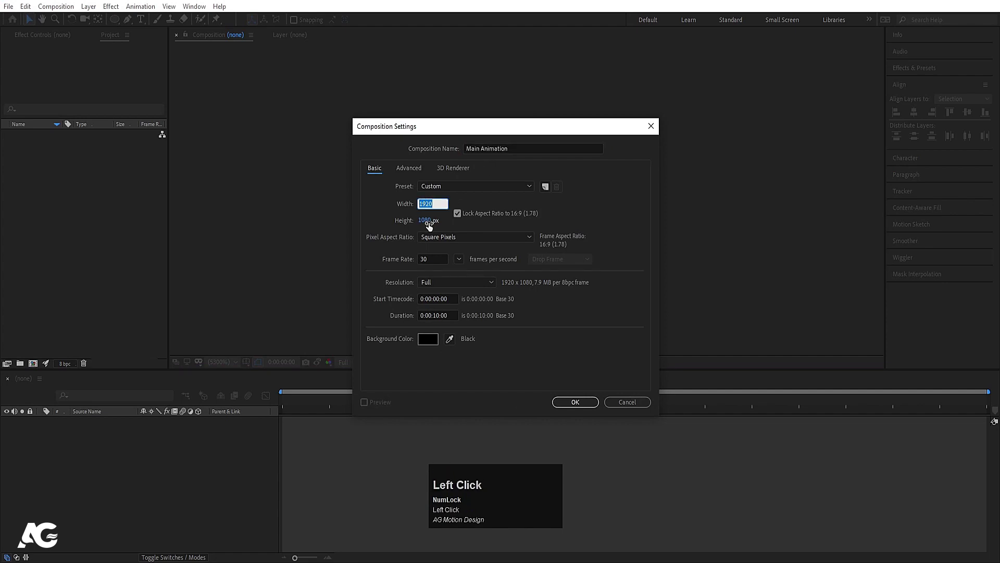
pyautogui.click(427, 220)
pyautogui.click(437, 259)
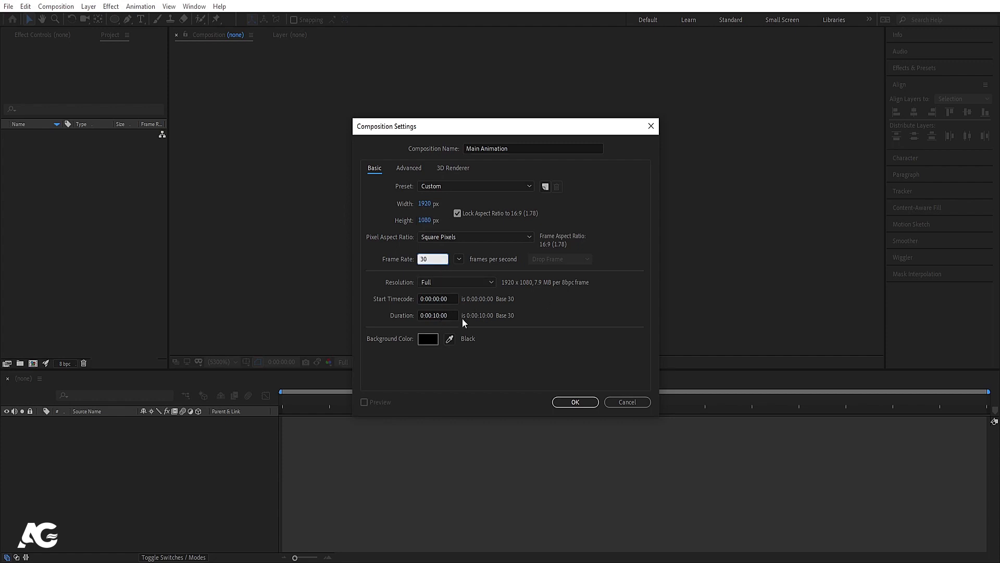
pyautogui.click(432, 341)
pyautogui.moveTo(104, 190); pyautogui.dragTo(21, 113)
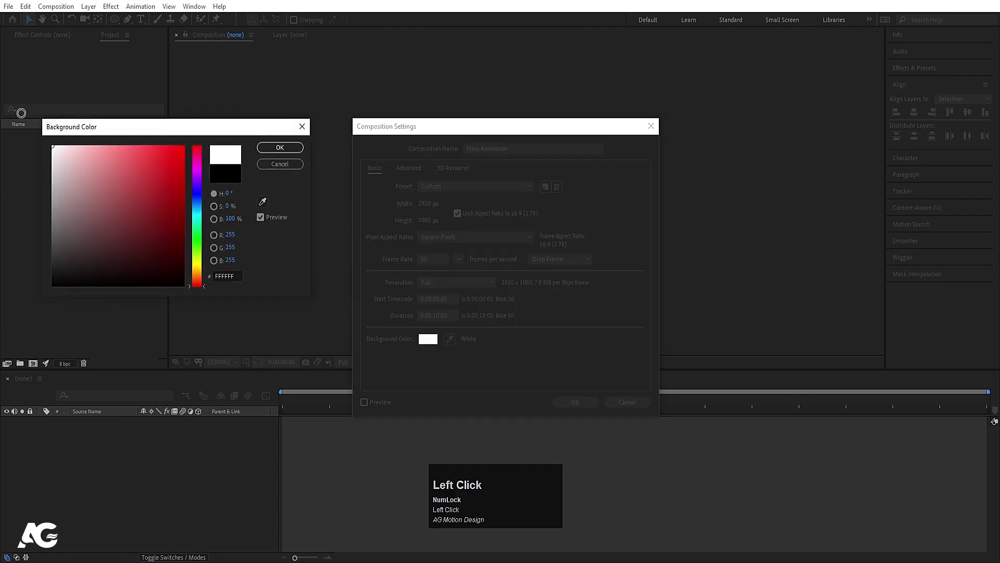
pyautogui.click(271, 151)
pyautogui.click(567, 404)
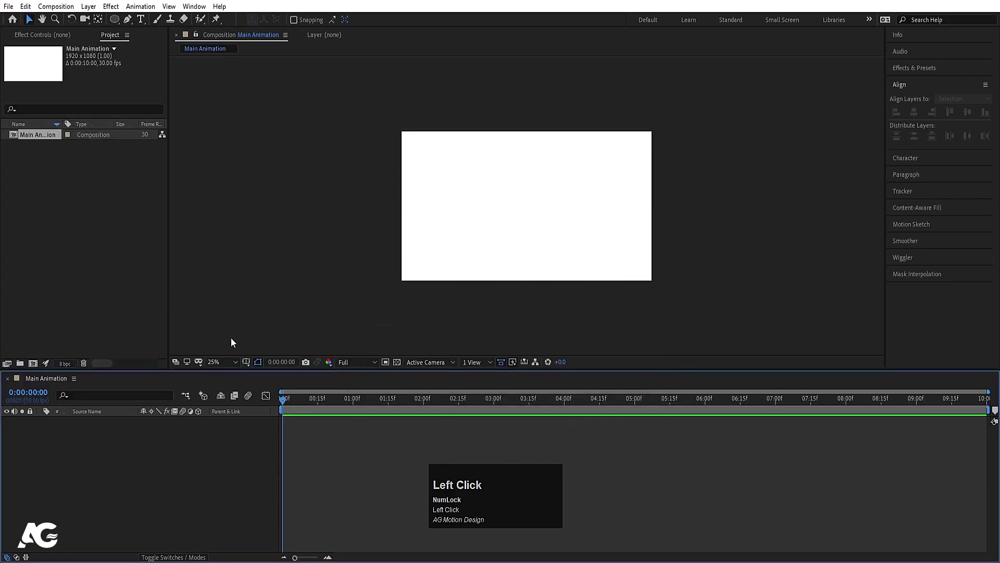
# Show the Title/Action Safe guides and fit the composition to the viewer
pyautogui.click(246, 362)
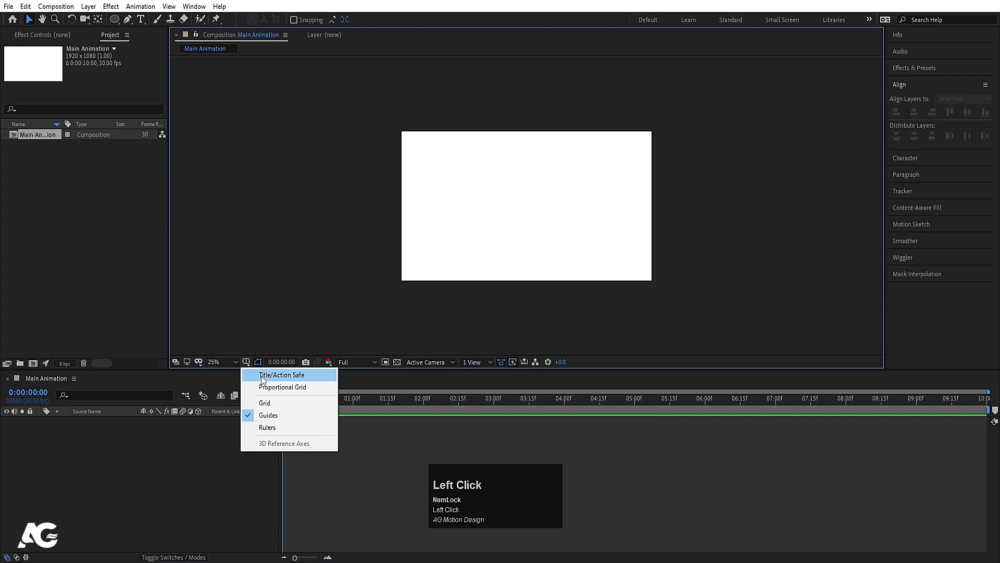
pyautogui.click(262, 376)
pyautogui.click(221, 363)
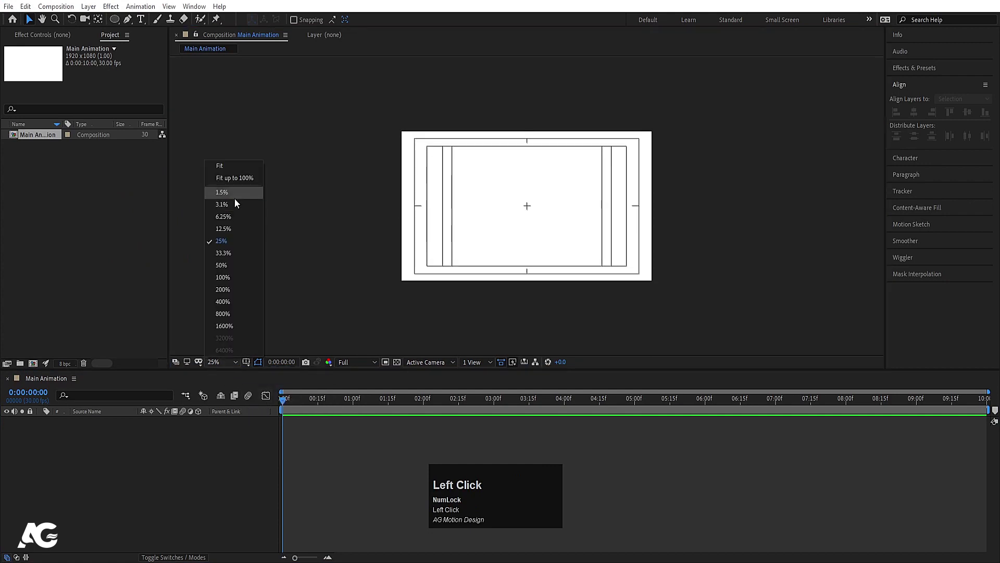
pyautogui.click(227, 166)
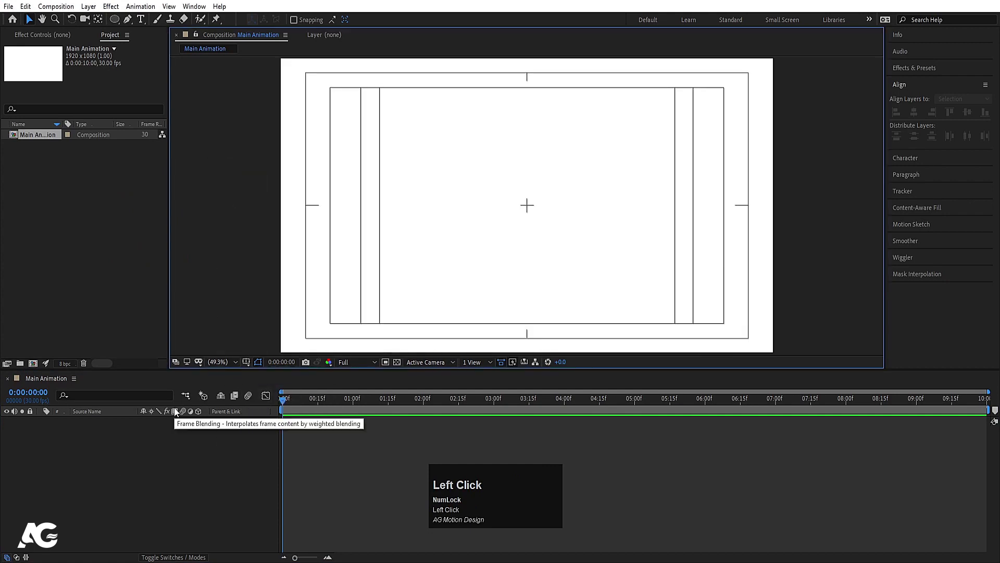
# Create a second composition named 1, with the aspect ratio unlocked and a size of 800 × 800 px
pyautogui.hotkey('ctrl', 'n')
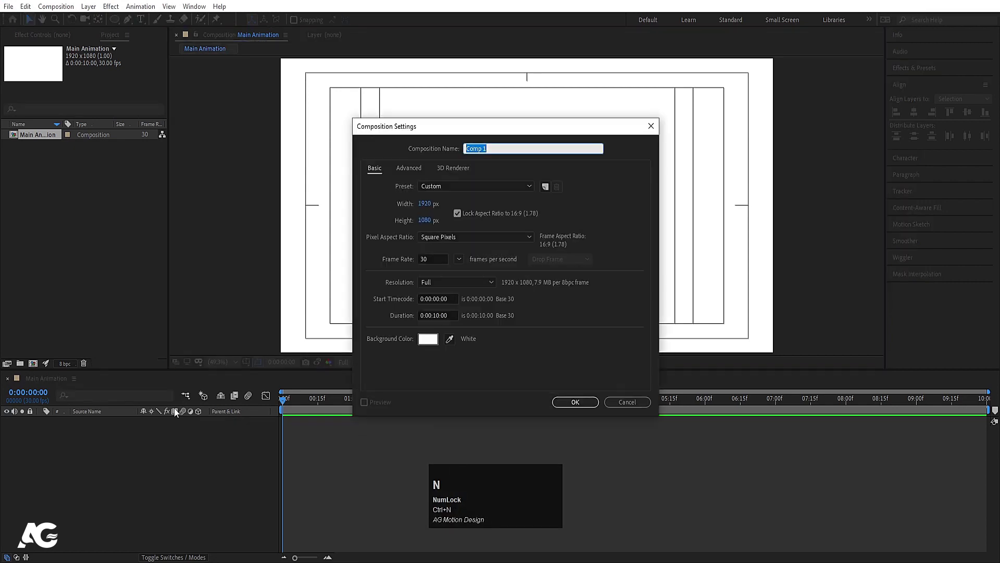
pyautogui.write('!')
pyautogui.click(459, 214)
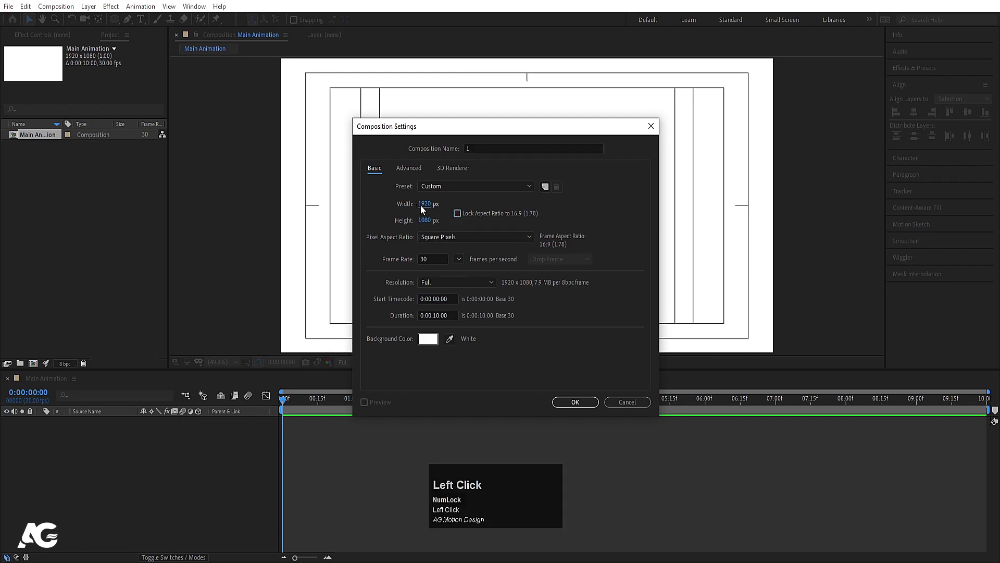
pyautogui.write('800')
pyautogui.click(436, 220)
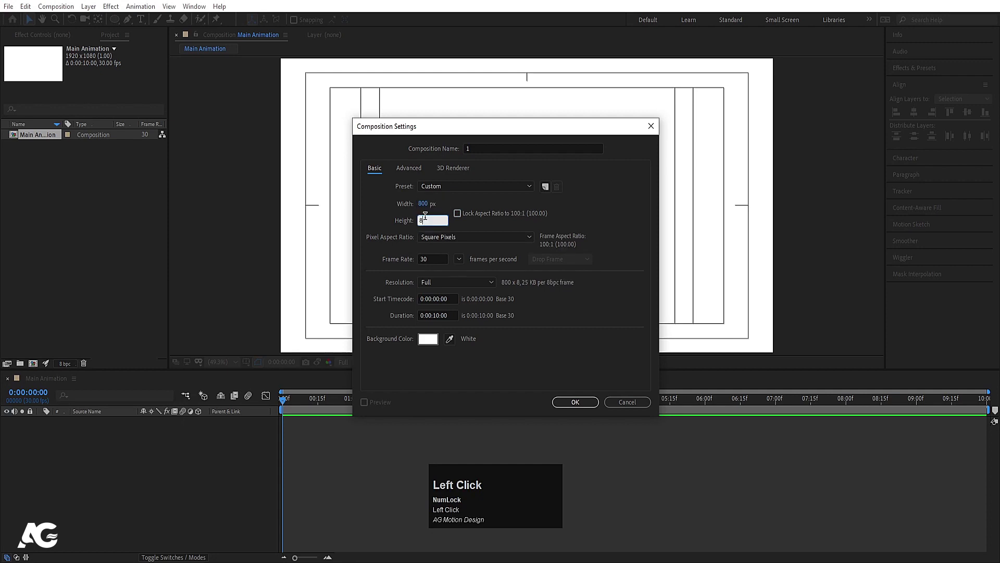
pyautogui.write('800')
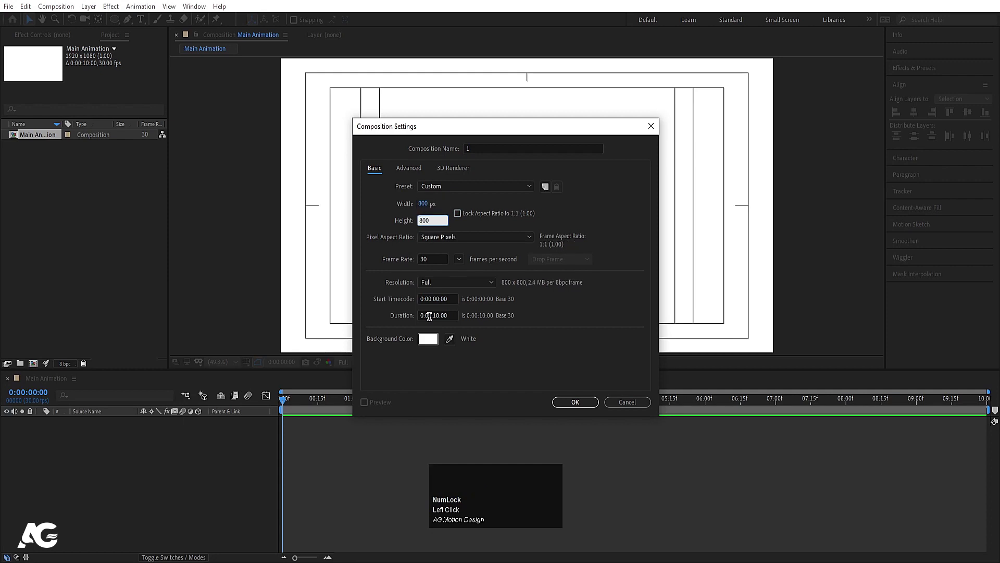
pyautogui.press('Return')
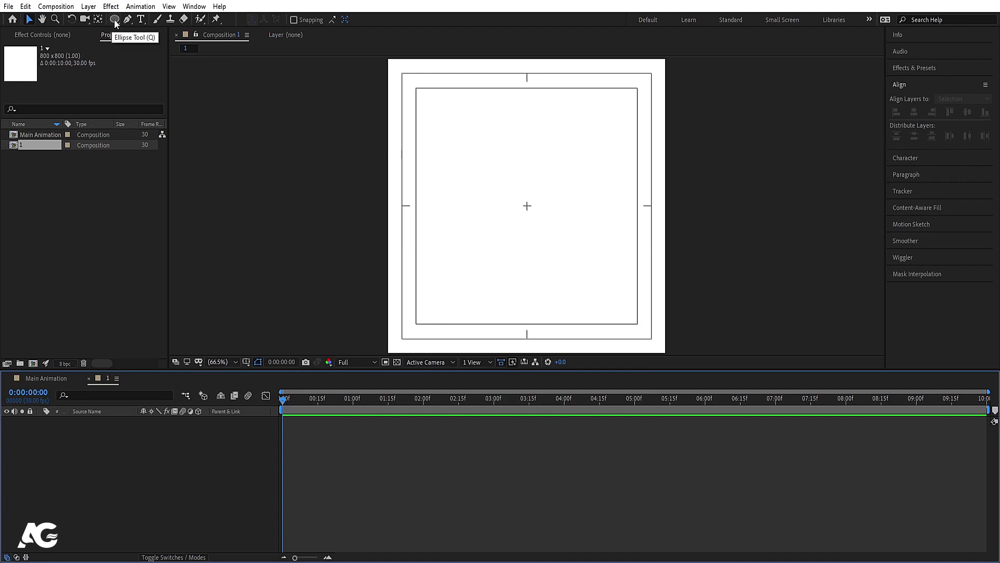
# Draw a small black-filled circle near the composition's lower-left corner with the Ellipse tool and center its anchor point
pyautogui.click(115, 21)
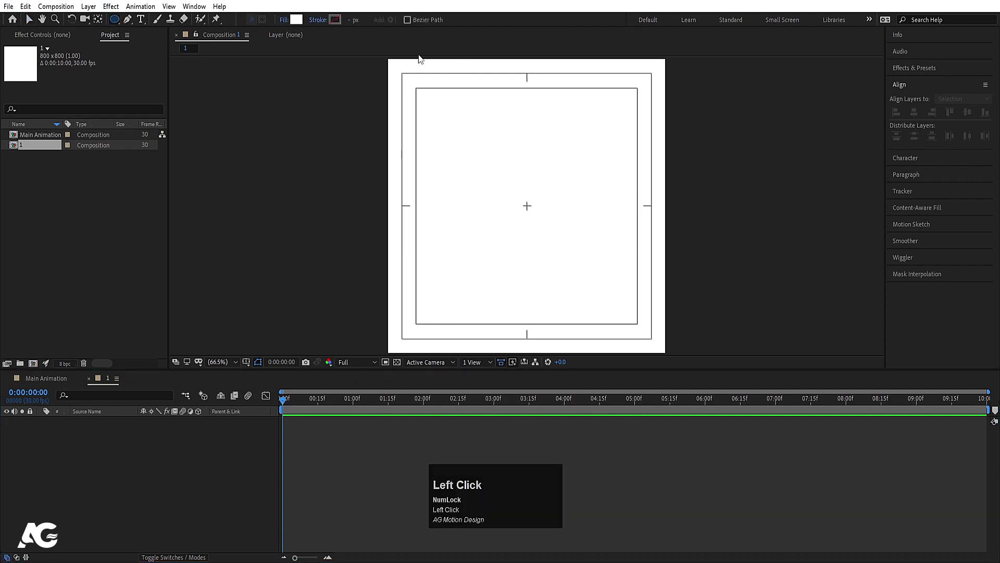
pyautogui.click(296, 20)
pyautogui.moveTo(185, 219); pyautogui.dragTo(18, 308)
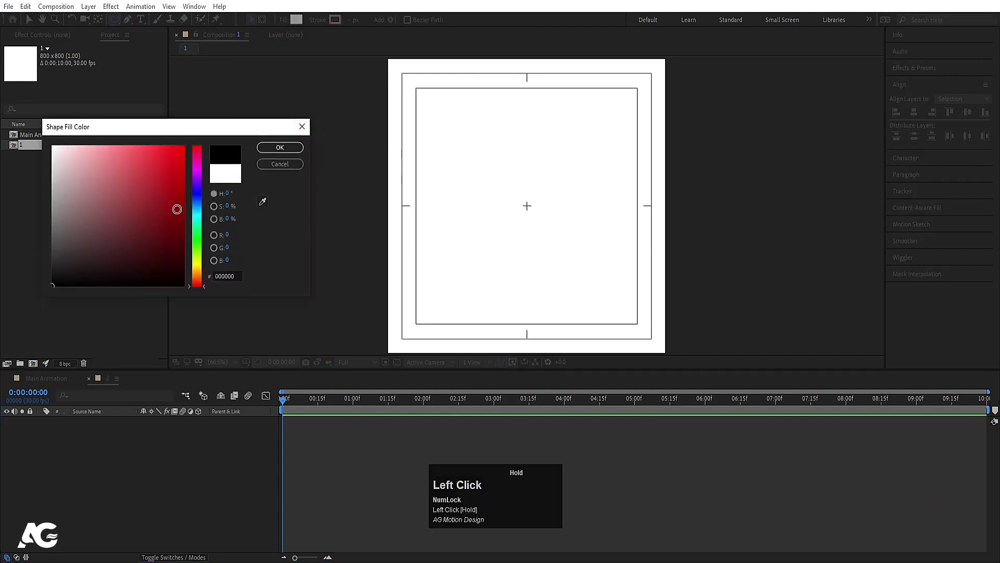
pyautogui.click(280, 147)
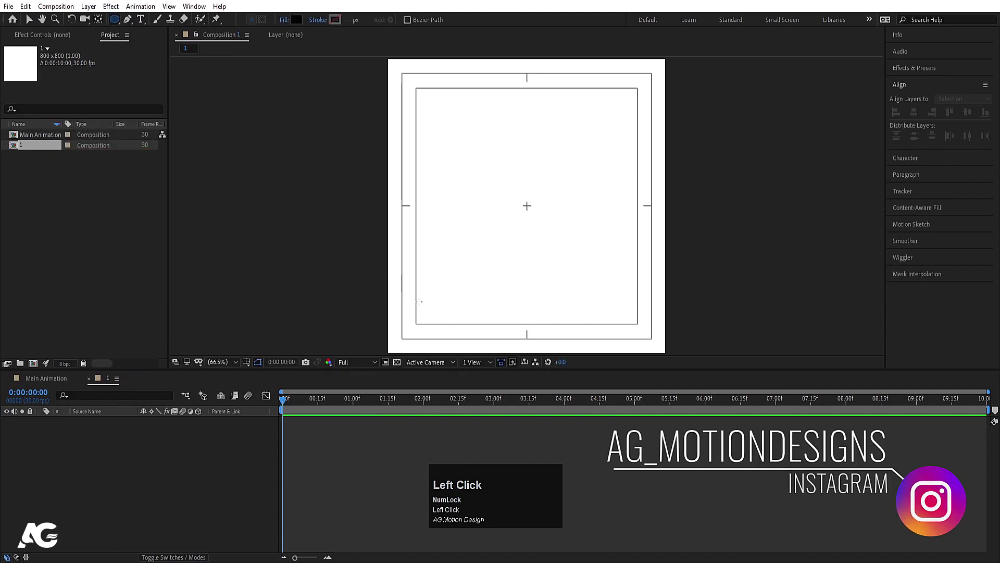
pyautogui.moveTo(411, 295); pyautogui.dragTo(435, 315)
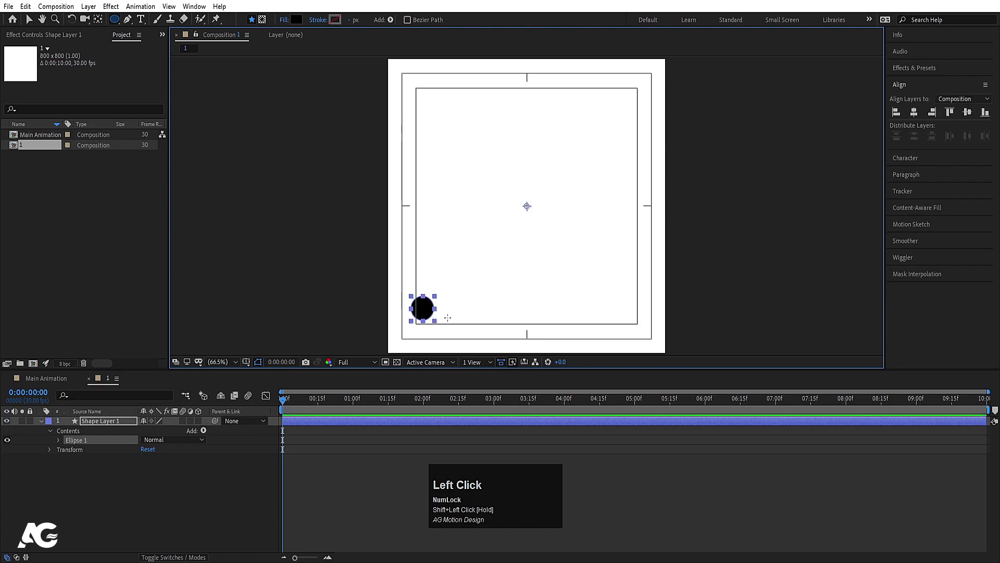
pyautogui.hotkey('ctrl', 'alt', 'Home')
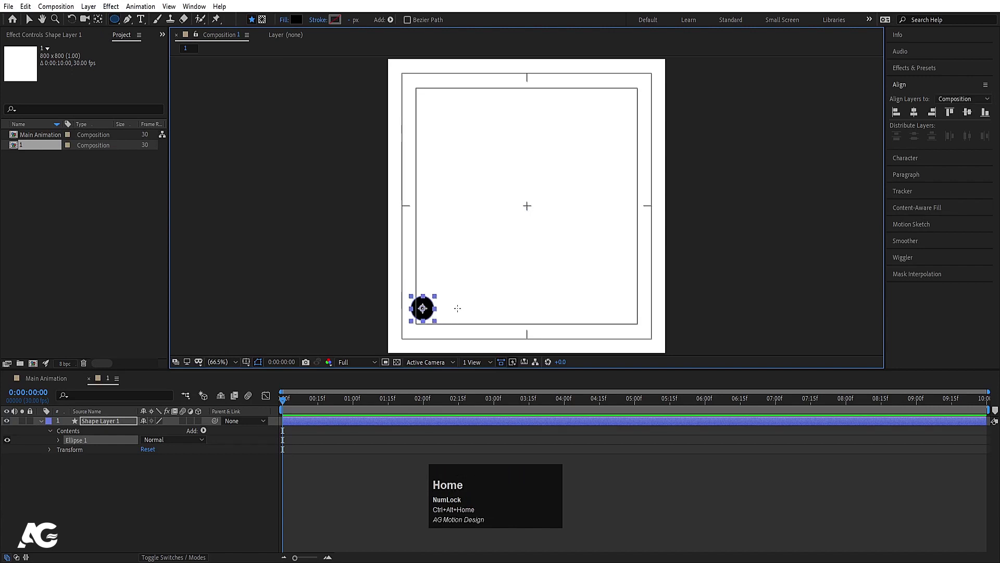
# Scale the circle to 151%, recenter its anchor point and place it at about 101.6, 700.3 in the lower-left corner
pyautogui.click(29, 19)
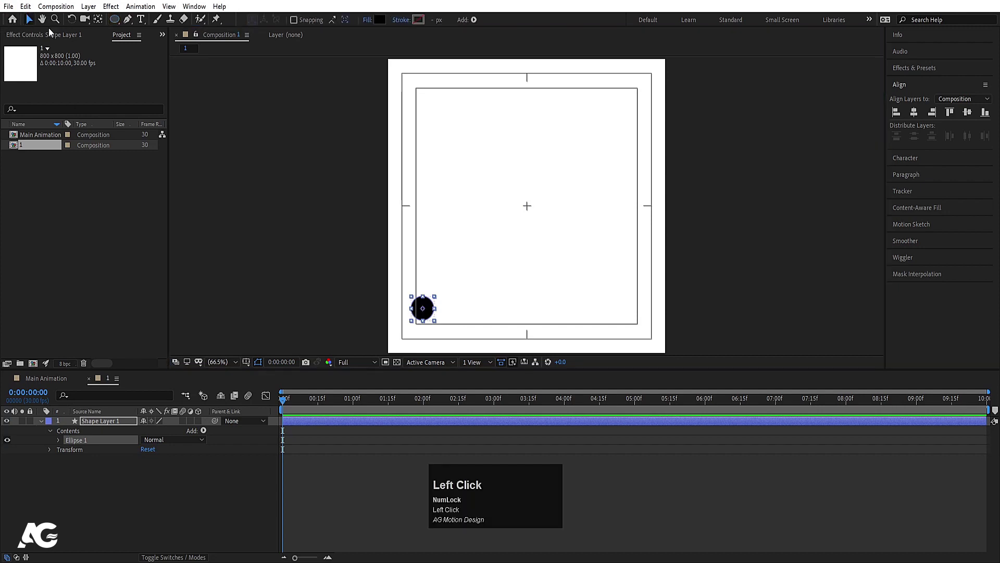
pyautogui.moveTo(420, 308); pyautogui.dragTo(422, 317)
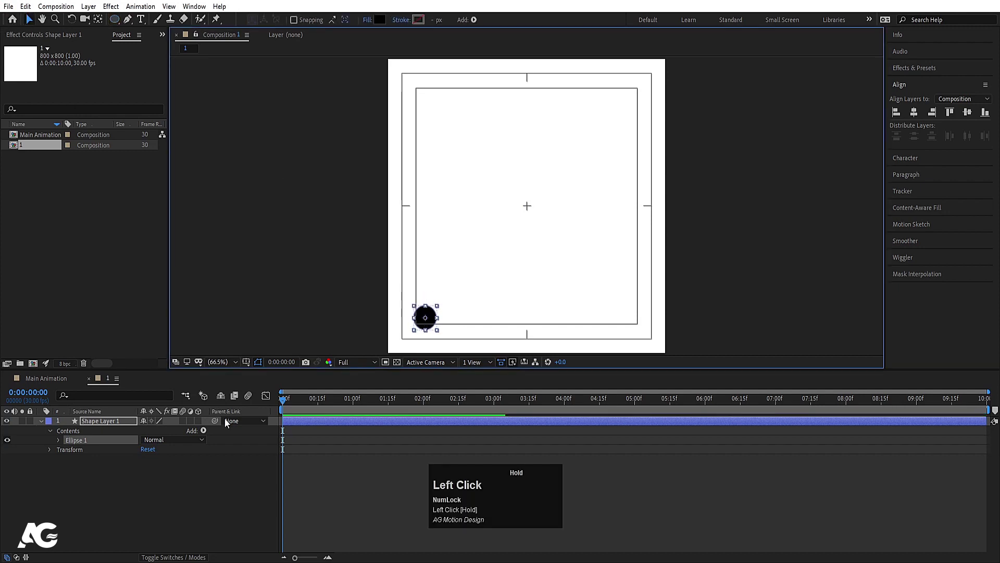
pyautogui.press('s')
pyautogui.moveTo(151, 431); pyautogui.dragTo(182, 429)
pyautogui.hotkey('ctrl', 'alt', 'Home')
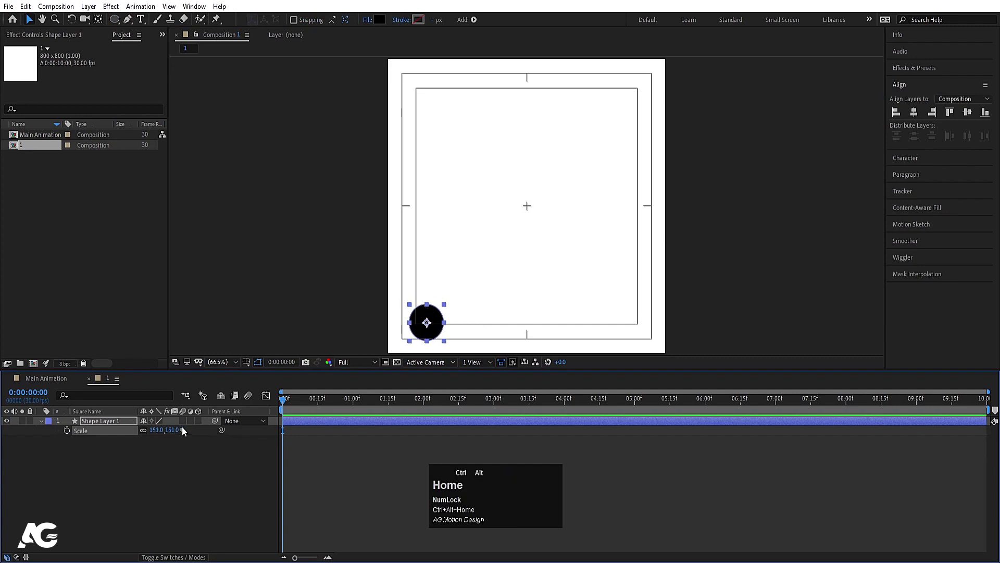
pyautogui.moveTo(419, 322); pyautogui.dragTo(418, 315)
# Keyframe the circle's position at 0:00, and at frame 15 move it straight up to about 101.6, 97.2
pyautogui.moveTo(109, 488); pyautogui.dragTo(93, 422)
pyautogui.press('p')
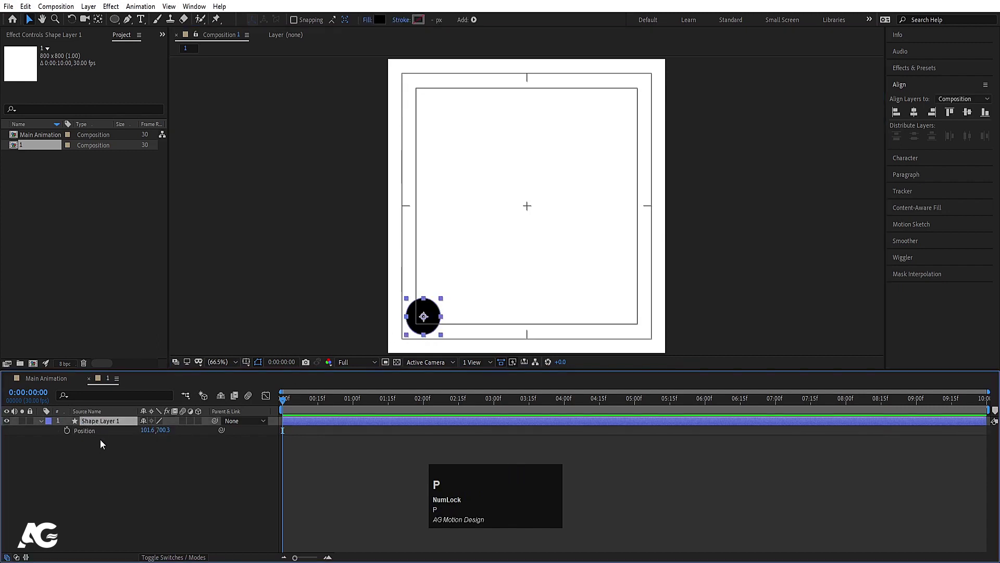
pyautogui.click(67, 430)
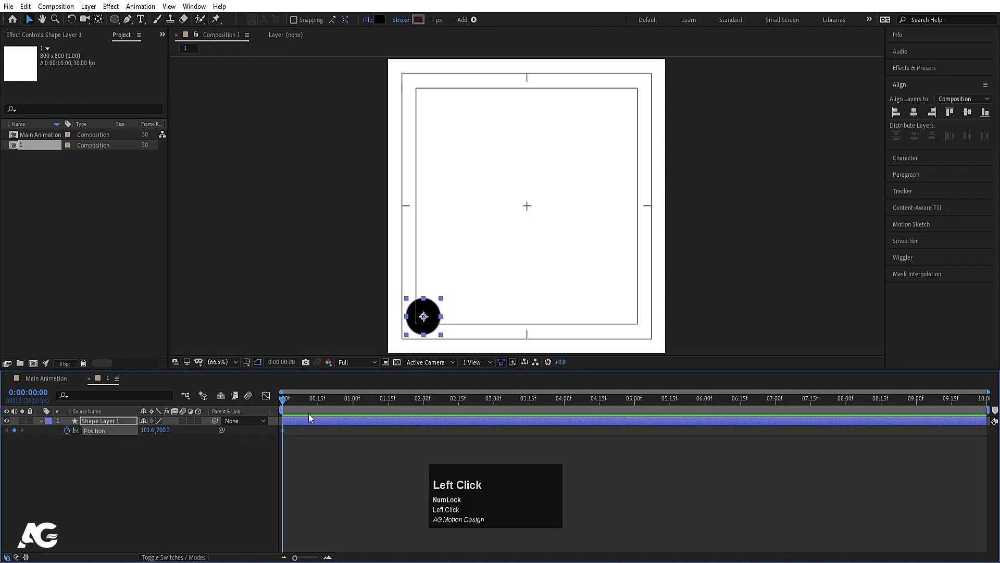
pyautogui.click(317, 399)
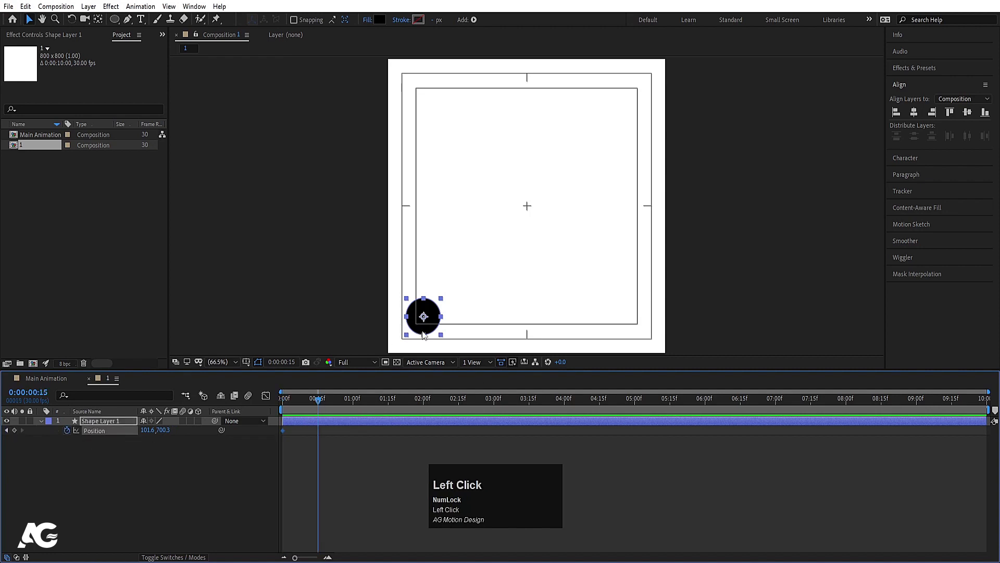
pyautogui.moveTo(425, 317); pyautogui.dragTo(425, 95)
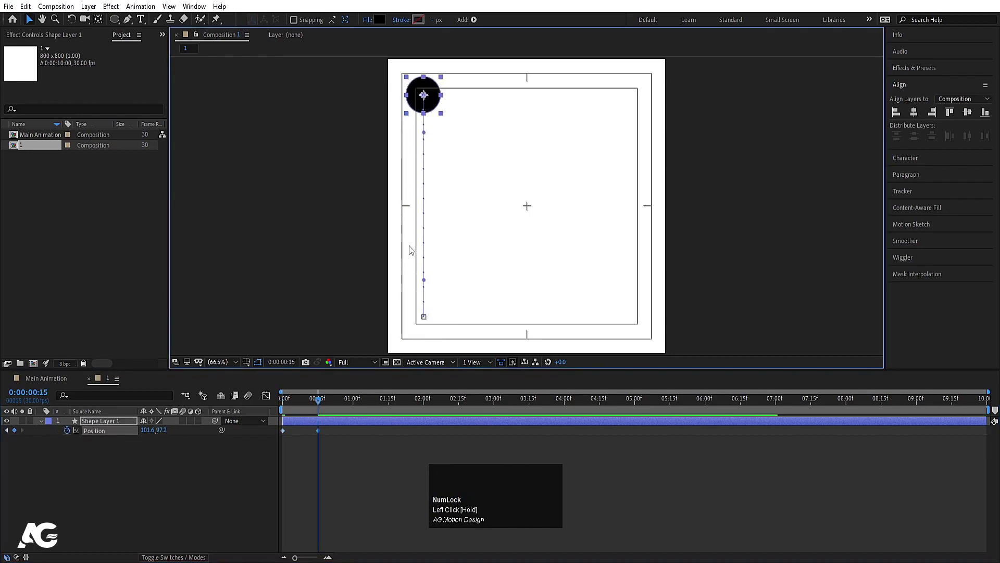
# Copy the starting position keyframe to 1:00 so the circle returns to the bottom, and preview the motion
pyautogui.click(353, 400)
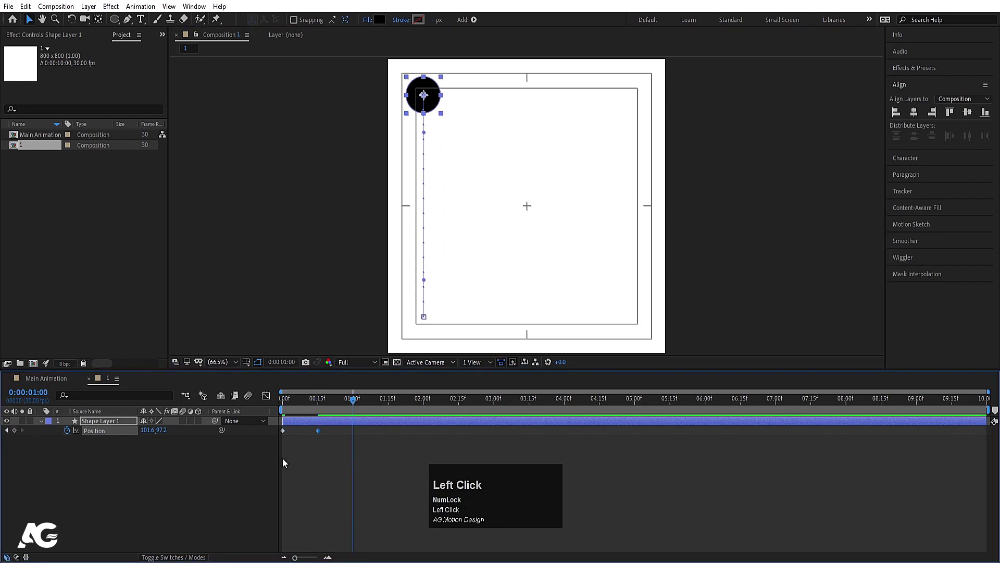
pyautogui.hotkey('ctrl', 'c')
pyautogui.hotkey('ctrl', 'v')
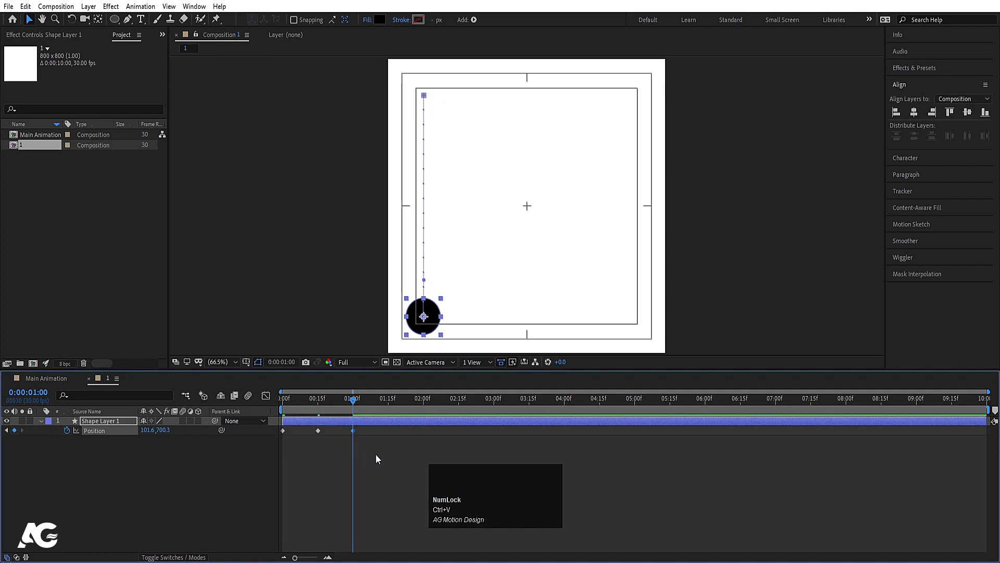
pyautogui.moveTo(352, 400); pyautogui.dragTo(192, 395)
pyautogui.press('space')
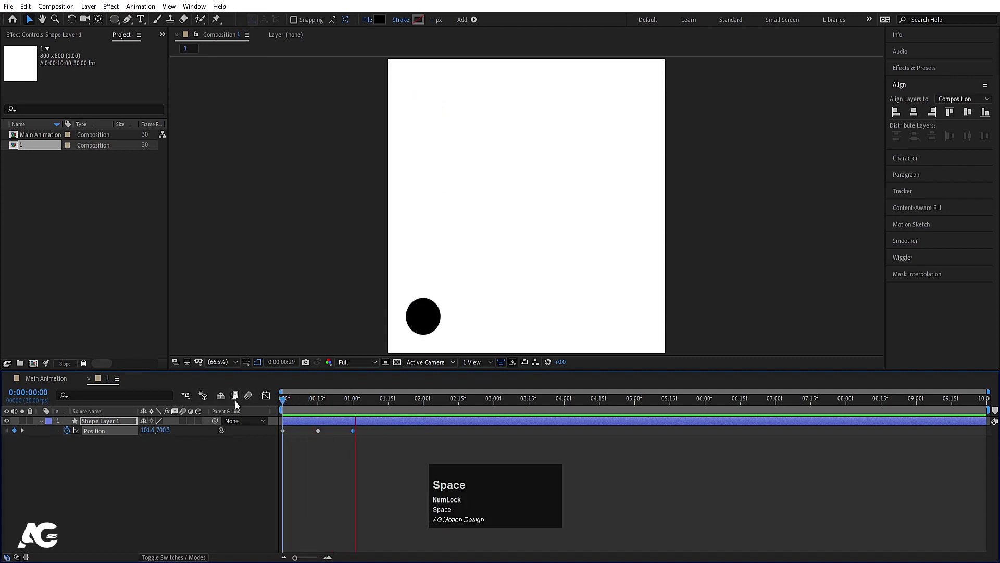
# Apply Easy Ease to all three position keyframes and open their speed graph
pyautogui.moveTo(371, 480); pyautogui.dragTo(244, 398)
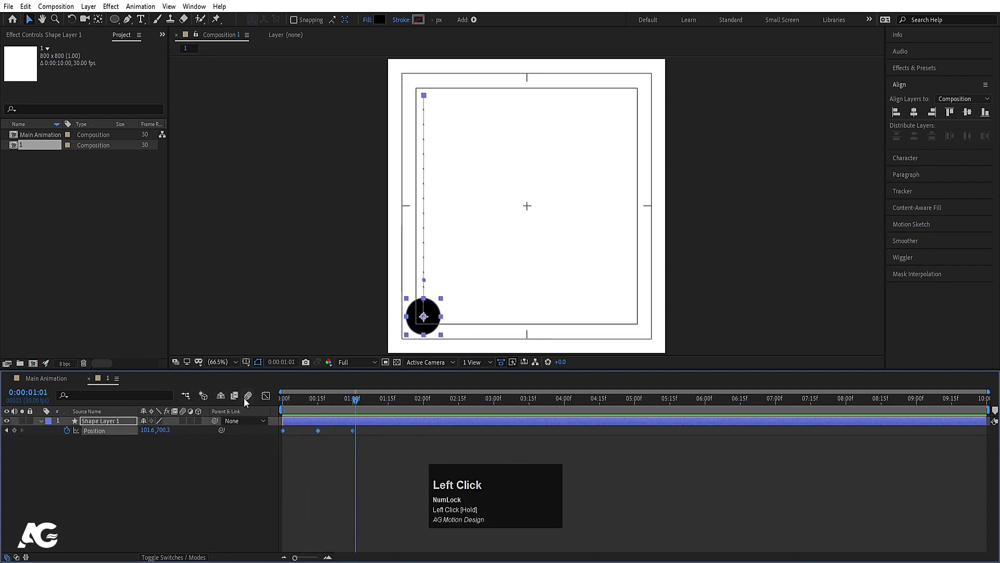
pyautogui.press('F9')
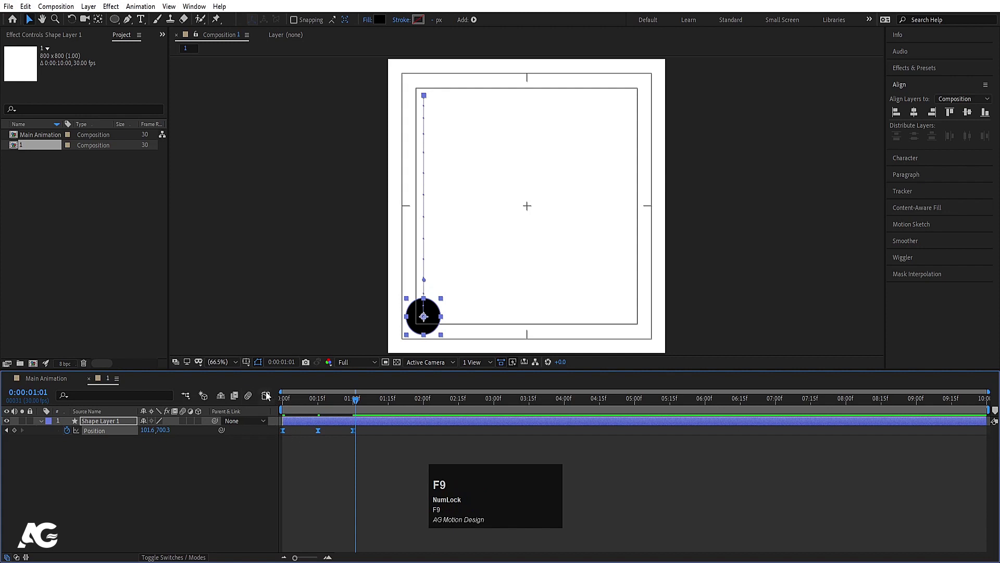
pyautogui.click(266, 396)
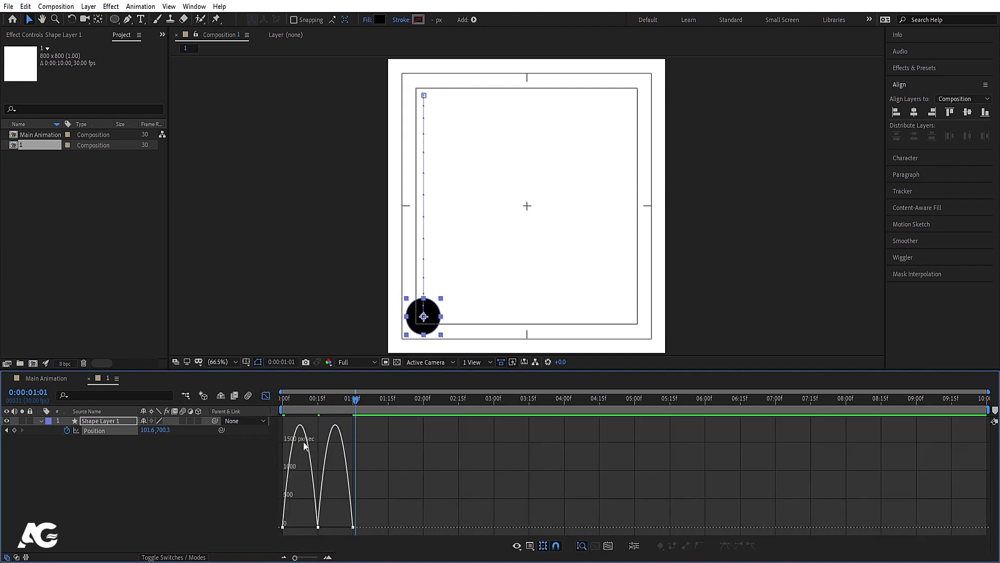
pyautogui.rightClick(412, 442)
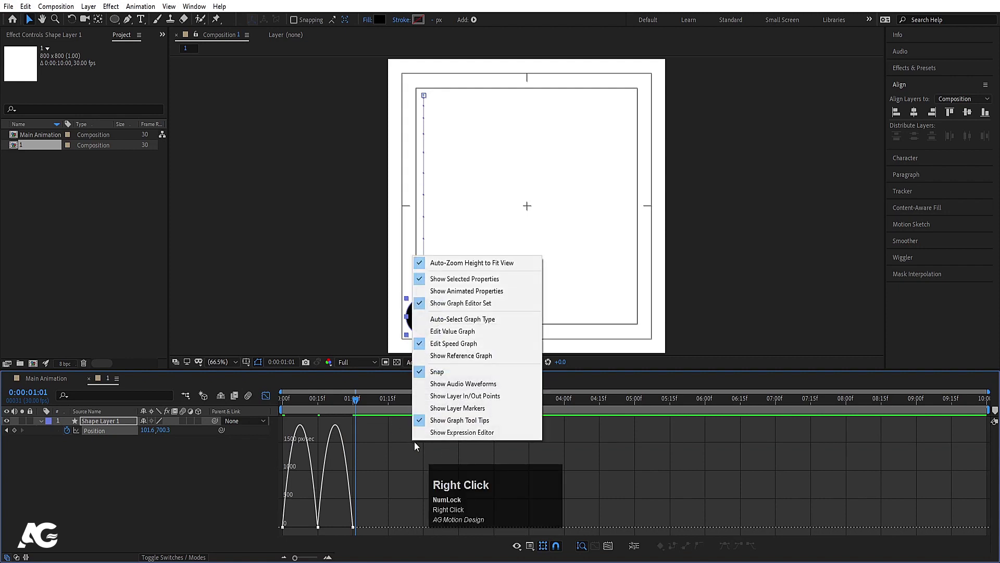
pyautogui.click(380, 486)
# Reshape the speed graph so speed peaks near the first and last keyframes with a long ease around the middle, and close the graph
pyautogui.moveTo(379, 486); pyautogui.dragTo(304, 536)
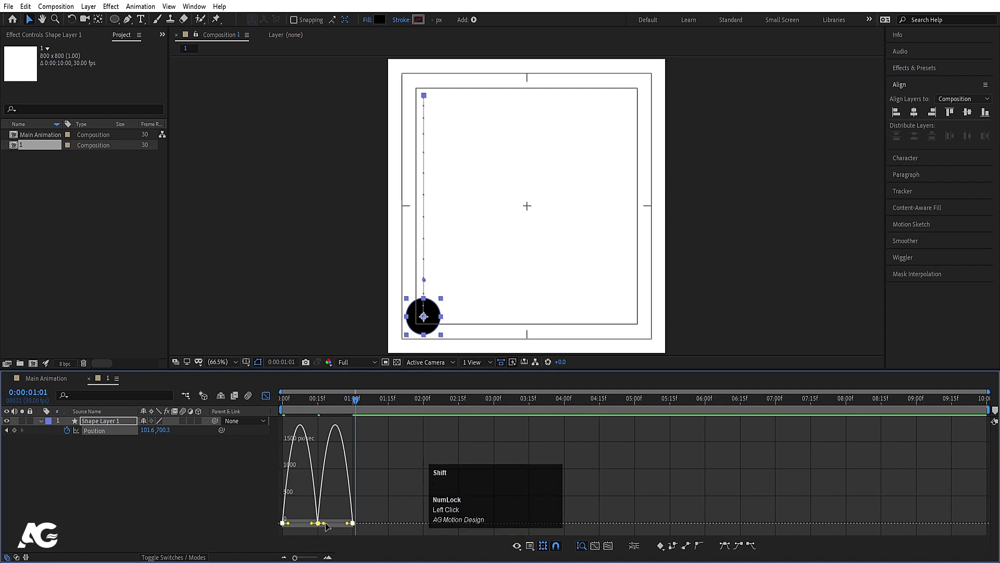
pyautogui.moveTo(324, 522); pyautogui.dragTo(292, 540)
pyautogui.hotkey('ctrl', 'z')
pyautogui.hotkey('ctrl', 'z')
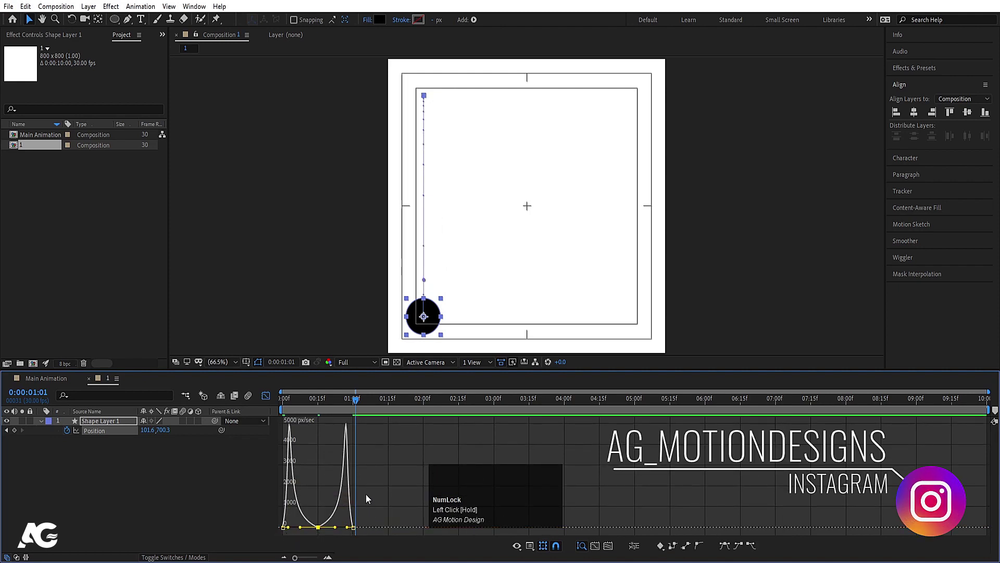
pyautogui.click(265, 395)
pyautogui.click(312, 484)
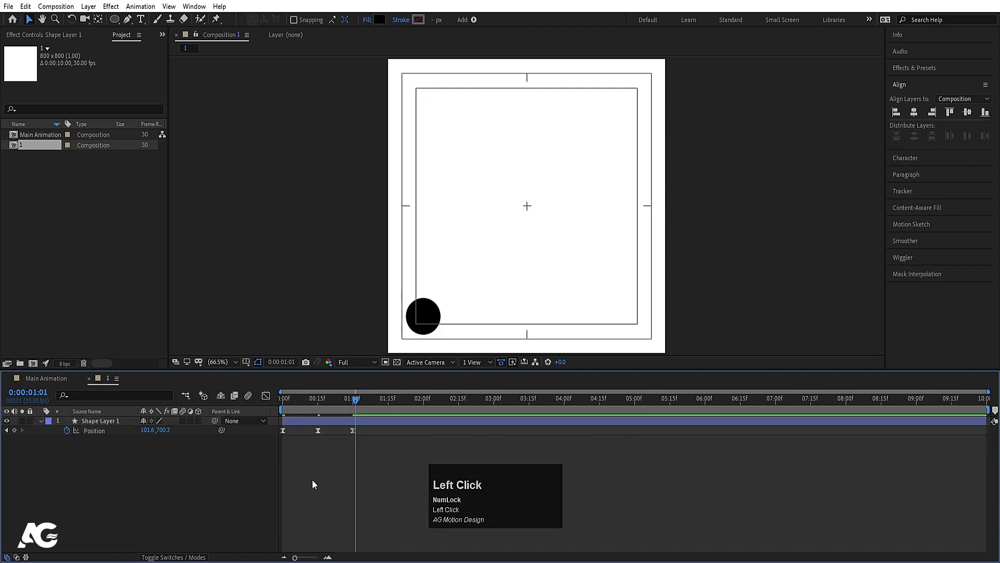
# Preview the circle's eased bounce and return to the start of the timeline
pyautogui.press('space')
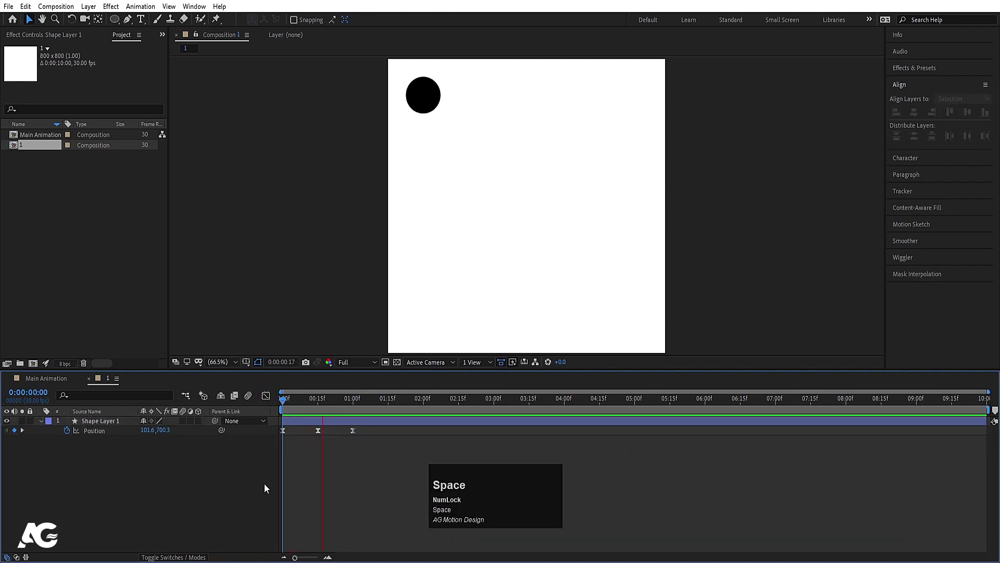
pyautogui.press('space')
pyautogui.moveTo(306, 402); pyautogui.dragTo(266, 418)
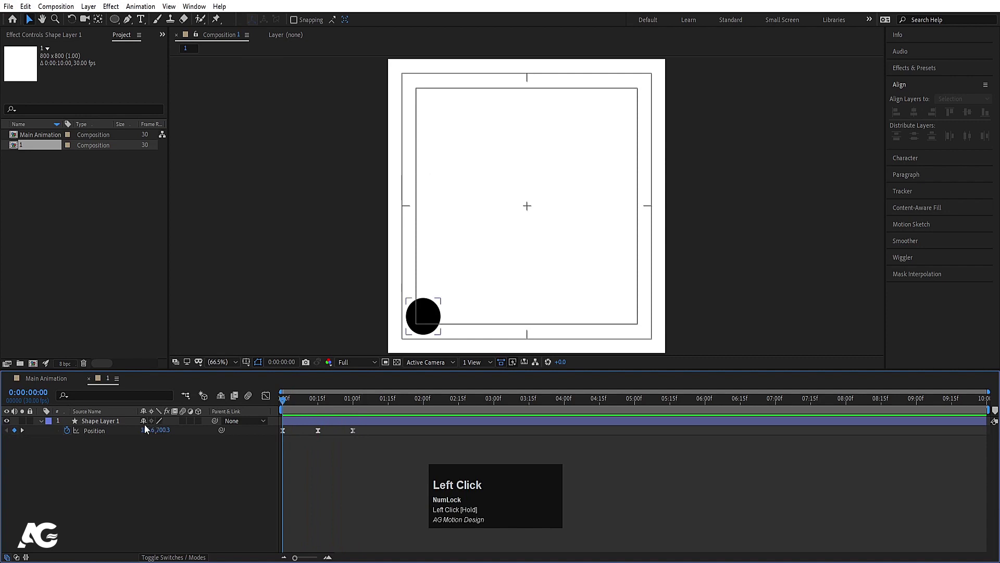
# Keyframe the circle's scale to grow from 0% at 0:00 to 151% at frame 5
pyautogui.click(109, 422)
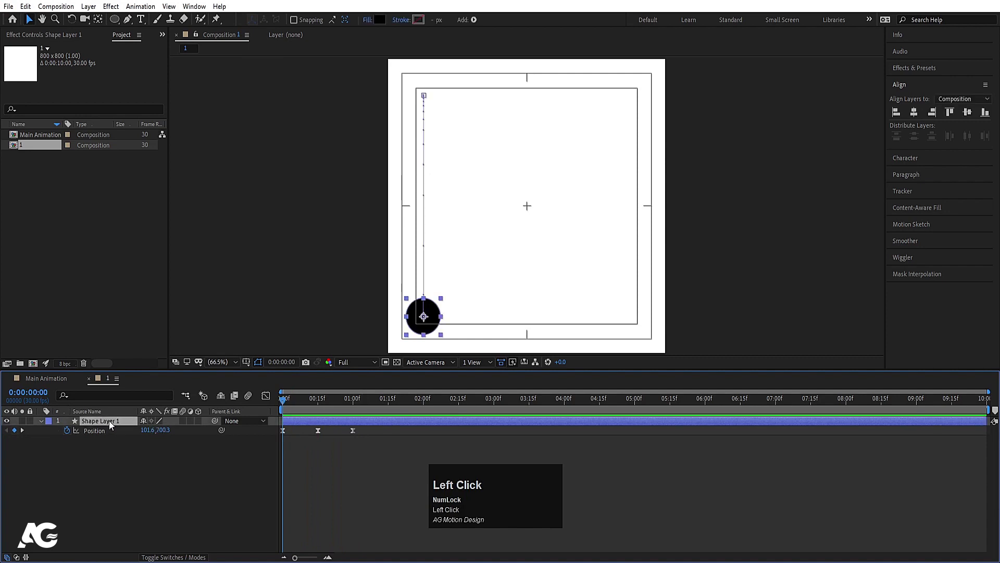
pyautogui.press('s')
pyautogui.click(67, 431)
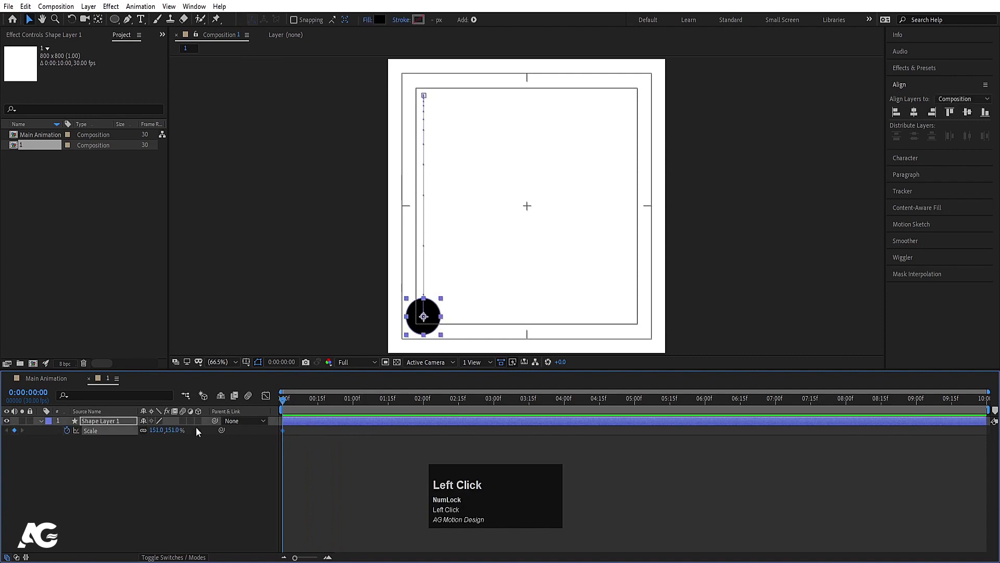
pyautogui.press('=')
pyautogui.press('=')
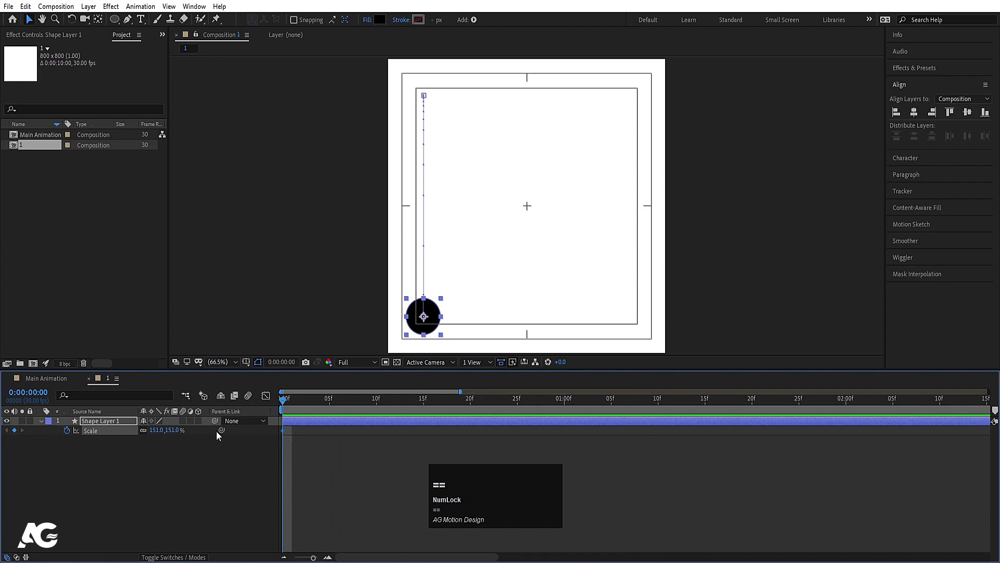
pyautogui.click(330, 403)
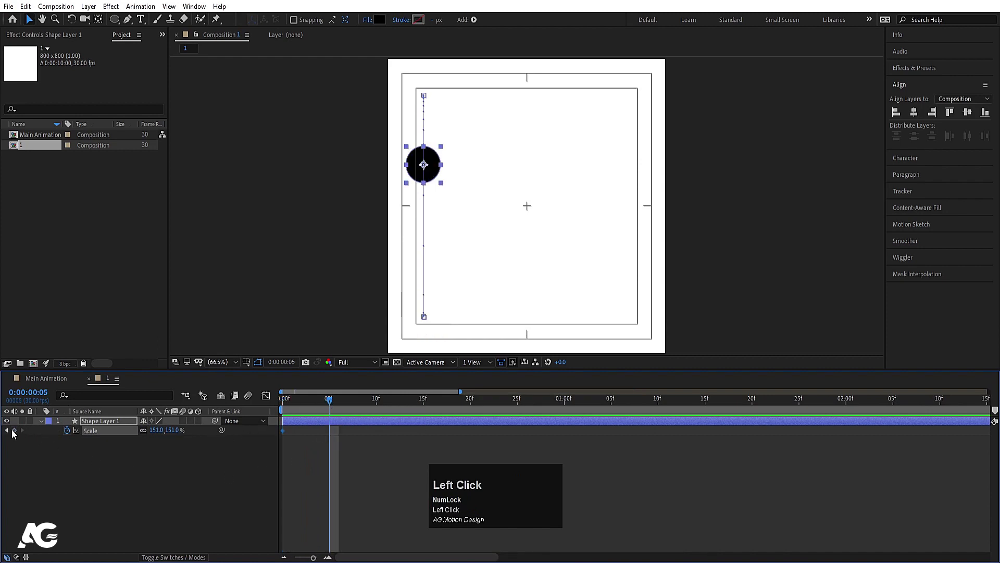
pyautogui.press('j')
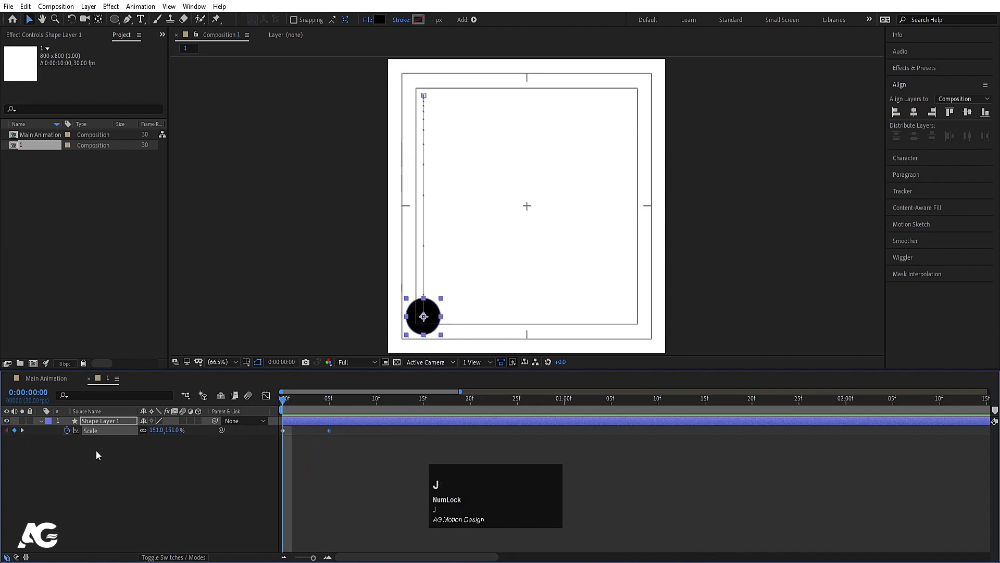
pyautogui.click(159, 429)
pyautogui.write('0')
pyautogui.press('Return')
# Apply Easy Ease to both scale keyframes, adjust their speed graph, and preview the circle growing in
pyautogui.click(237, 396)
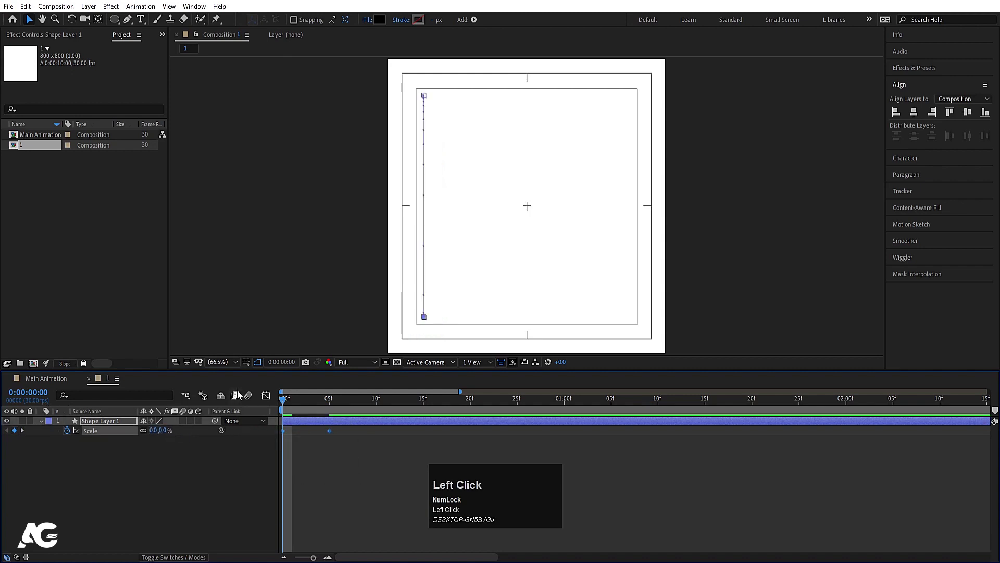
pyautogui.press('F9')
pyautogui.click(271, 397)
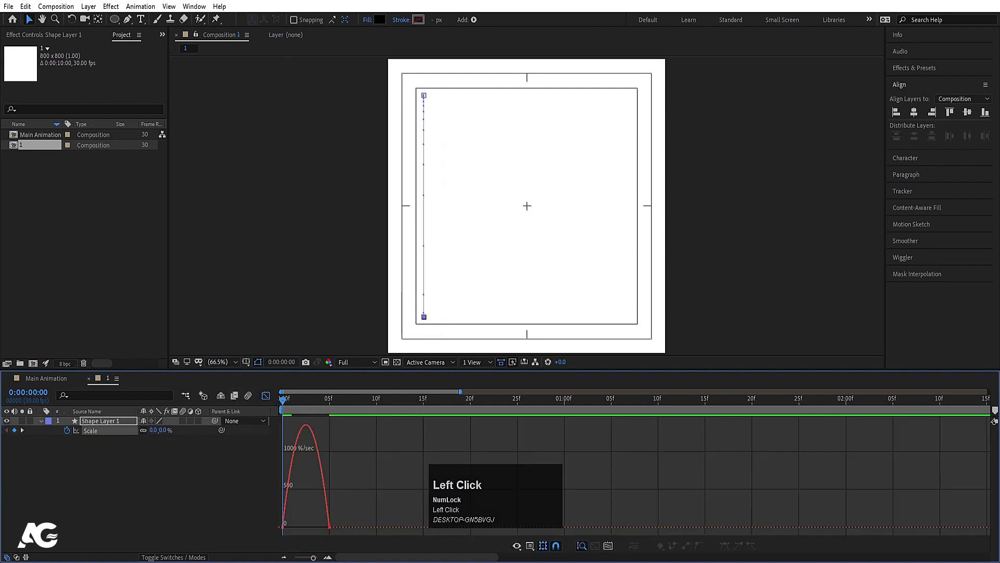
pyautogui.moveTo(365, 544); pyautogui.dragTo(290, 527)
pyautogui.click(266, 396)
pyautogui.press('space')
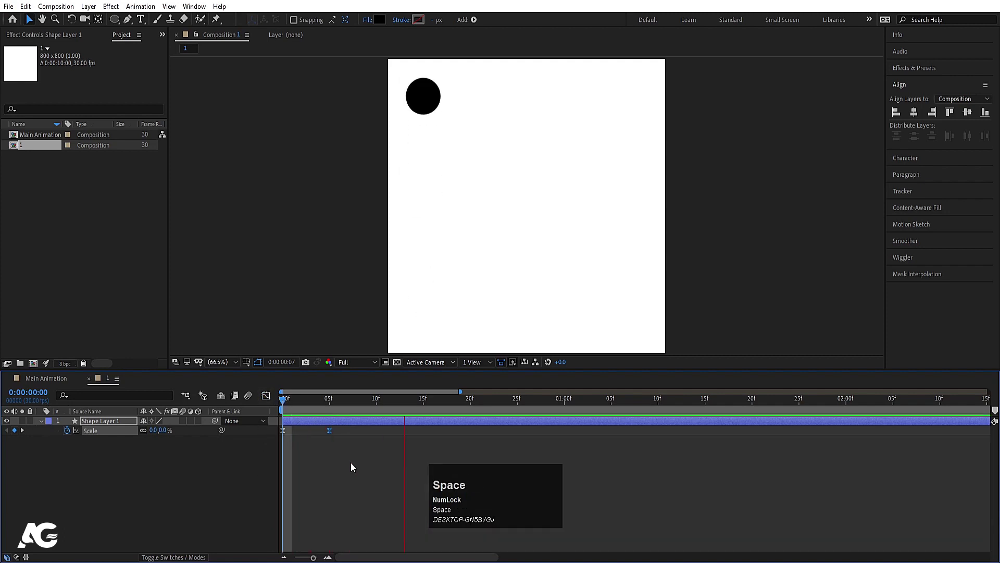
pyautogui.click(317, 441)
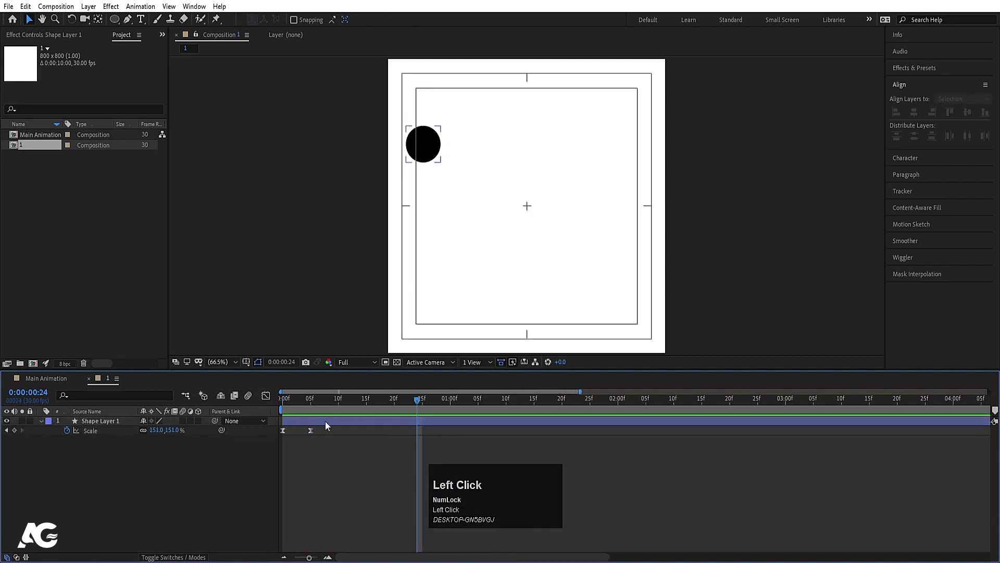
# Show all of the circle's keyframes and paste a copy of its two scale keyframes at frame 24
pyautogui.click(325, 421)
pyautogui.press('u')
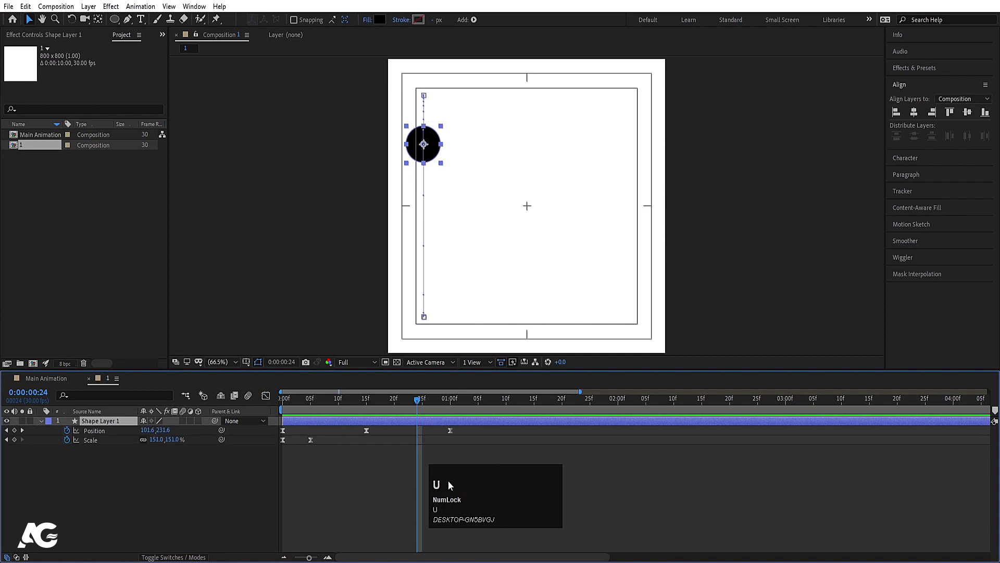
pyautogui.moveTo(454, 482); pyautogui.dragTo(562, 470)
pyautogui.moveTo(327, 442); pyautogui.dragTo(261, 451)
pyautogui.hotkey('ctrl', 'c')
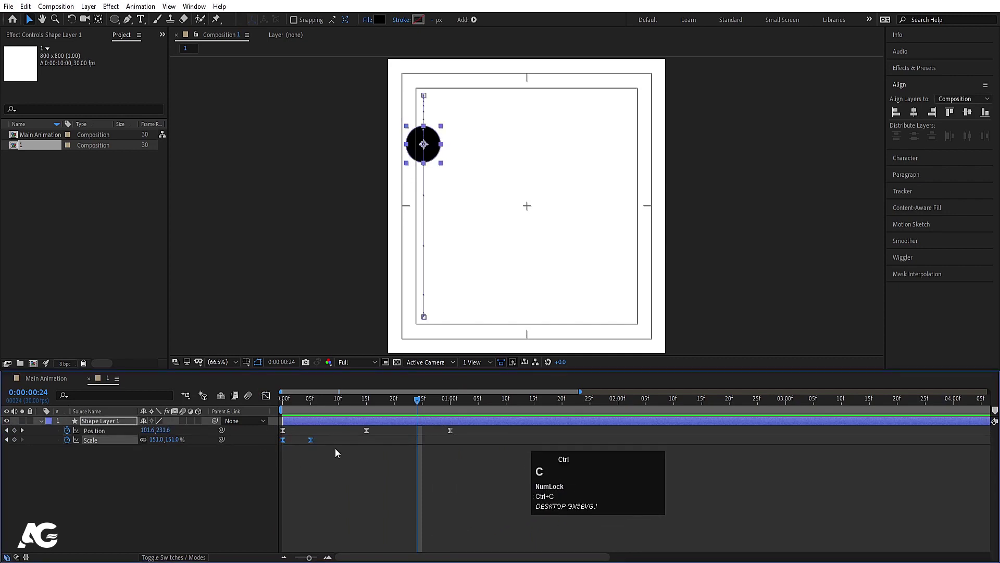
pyautogui.hotkey('ctrl', 'v')
# Time-reverse the copied scale keyframes and shift them to end at 1:00, so the circle shrinks to 0%, and preview
pyautogui.rightClick(418, 440)
pyautogui.moveTo(430, 433)
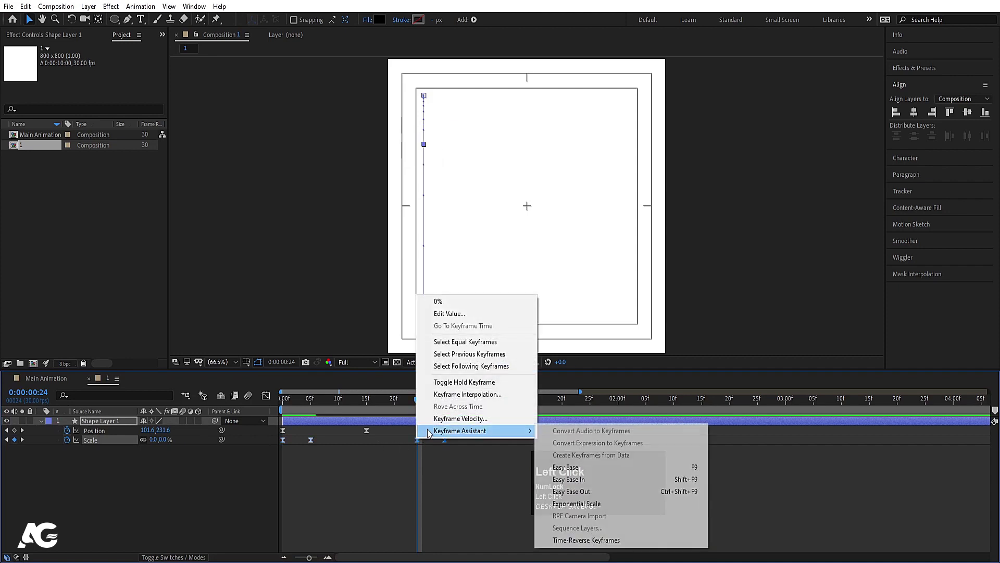
pyautogui.click(557, 540)
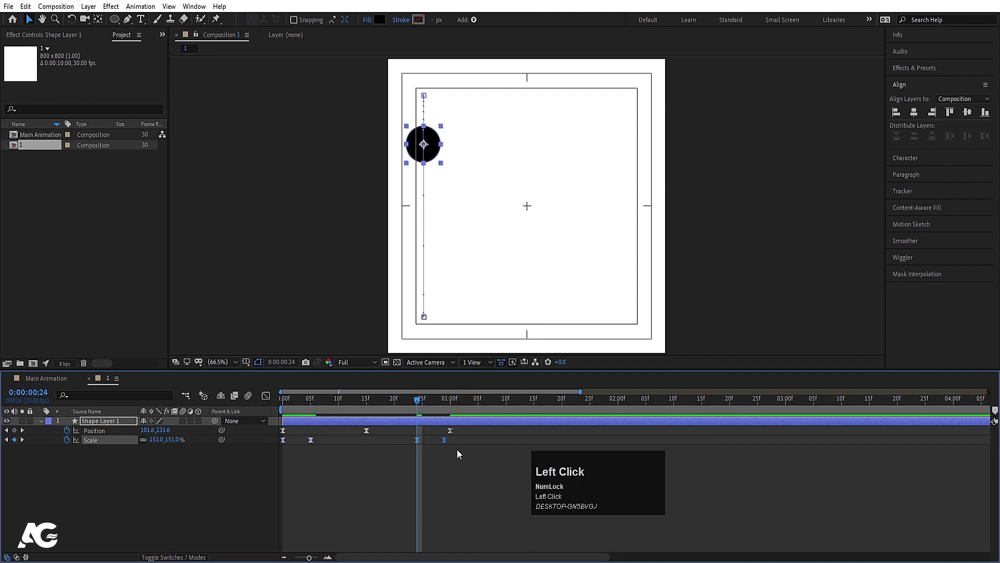
pyautogui.moveTo(444, 439); pyautogui.dragTo(451, 441)
pyautogui.press('space')
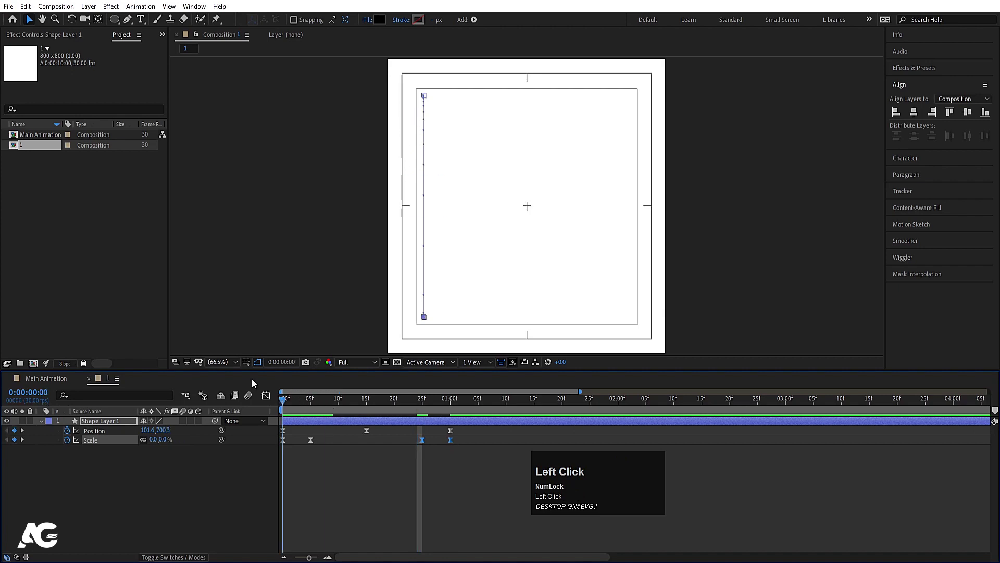
pyautogui.moveTo(327, 408); pyautogui.dragTo(447, 414)
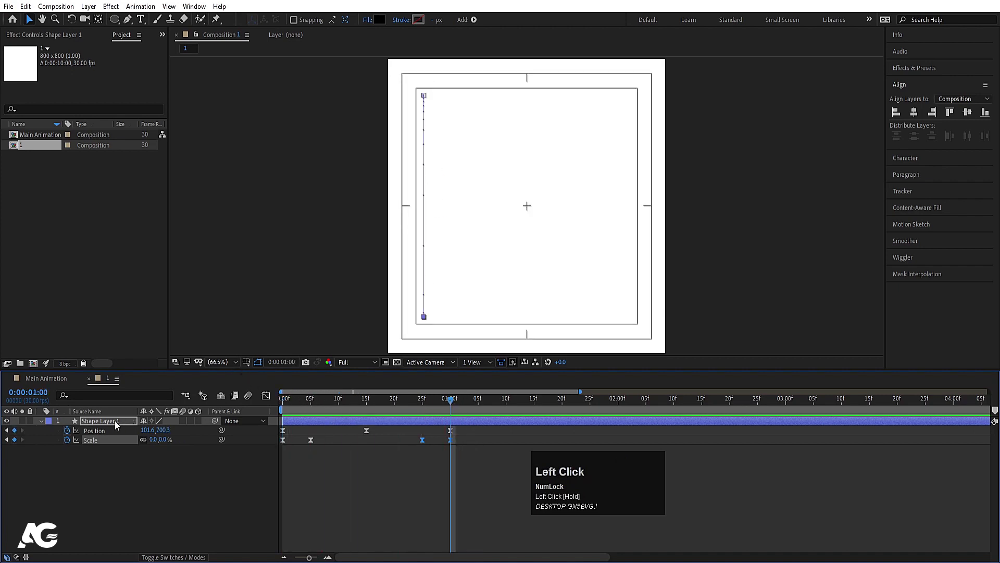
# Rename the circle's layer as ellipse and duplicate it
pyautogui.press('Return')
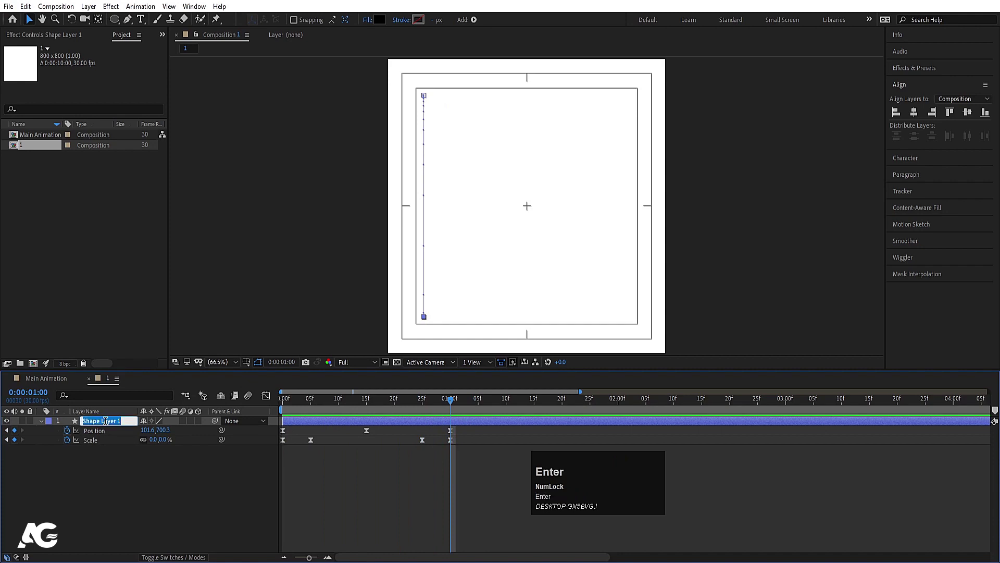
pyautogui.write('ellipse')
pyautogui.press('Return')
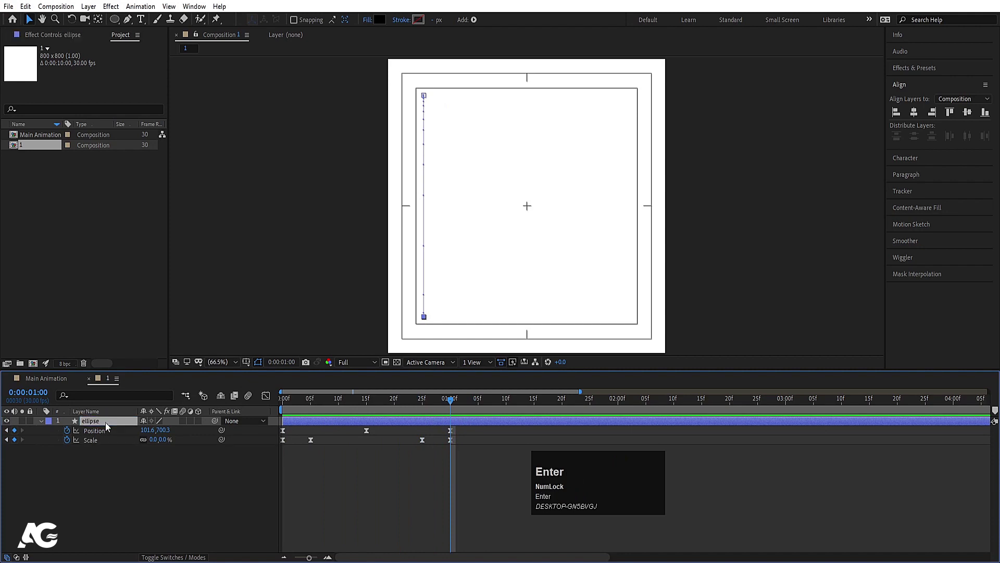
pyautogui.hotkey('ctrl', 'd')
# Shift all position keyframes of ellipse 2 horizontally to x 696.6 and preview both circles moving together
pyautogui.press('p')
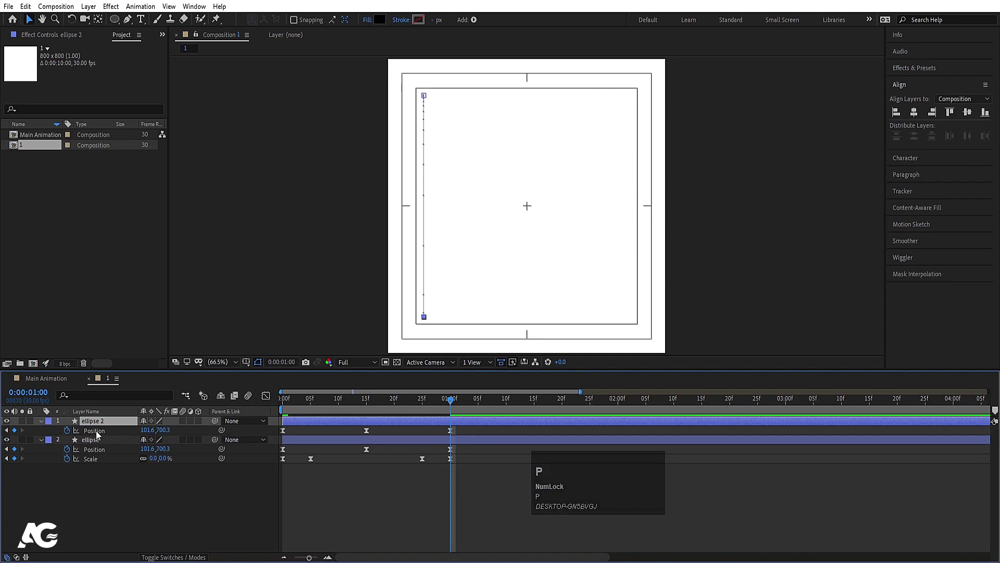
pyautogui.click(96, 431)
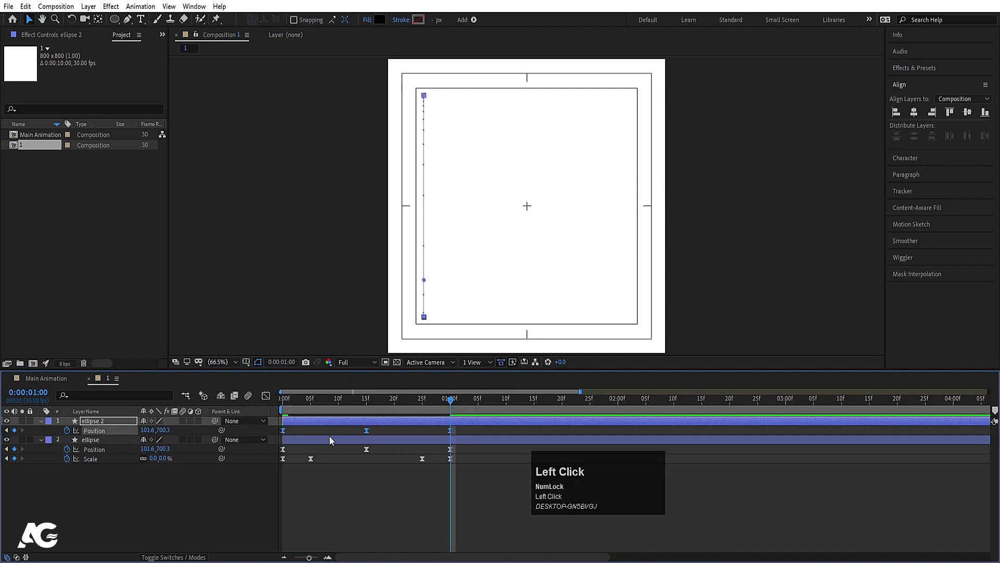
pyautogui.click(149, 432)
pyautogui.moveTo(149, 432); pyautogui.dragTo(451, 398)
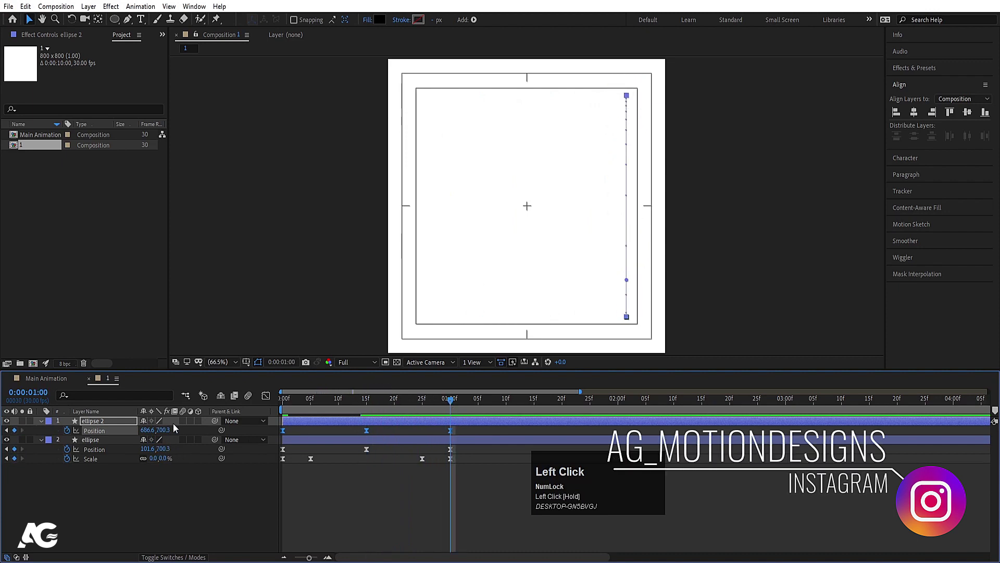
pyautogui.moveTo(148, 430); pyautogui.dragTo(152, 430)
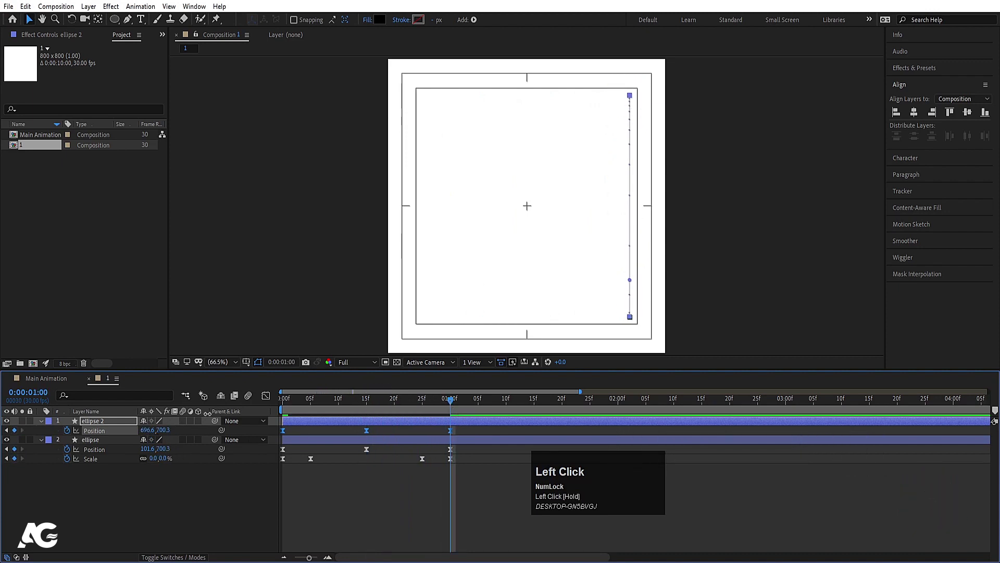
pyautogui.press('space')
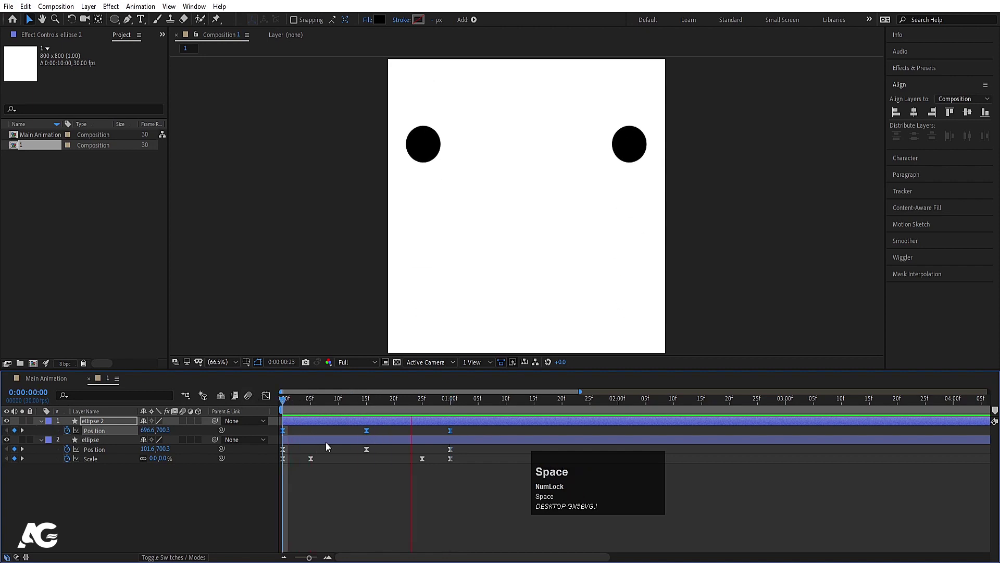
pyautogui.click(164, 504)
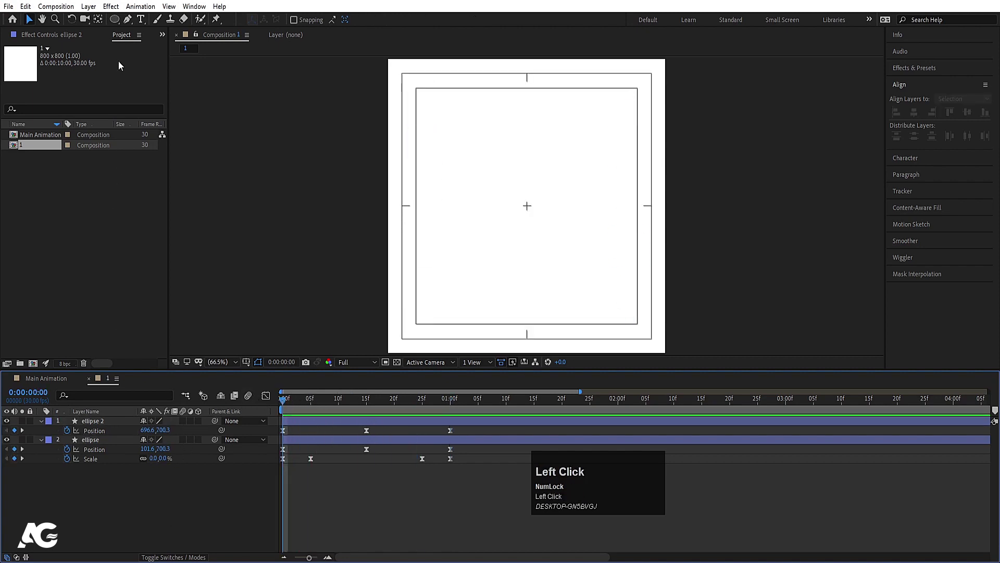
# Draw an N-shaped path with the Pen tool through the inner safe-area corners: lower-left, upper-left, lower-right, upper-right
pyautogui.click(127, 20)
pyautogui.press('space')
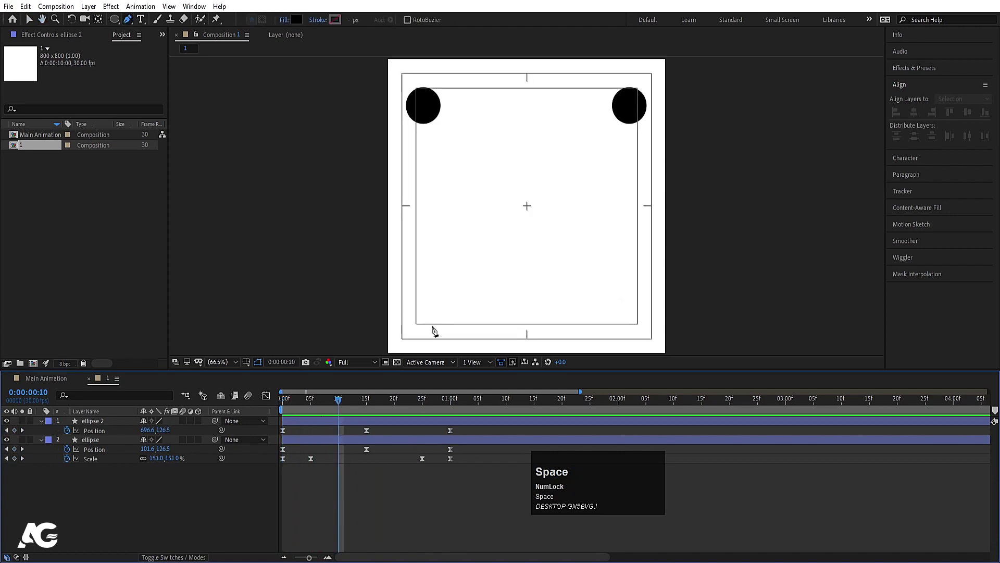
pyautogui.click(415, 323)
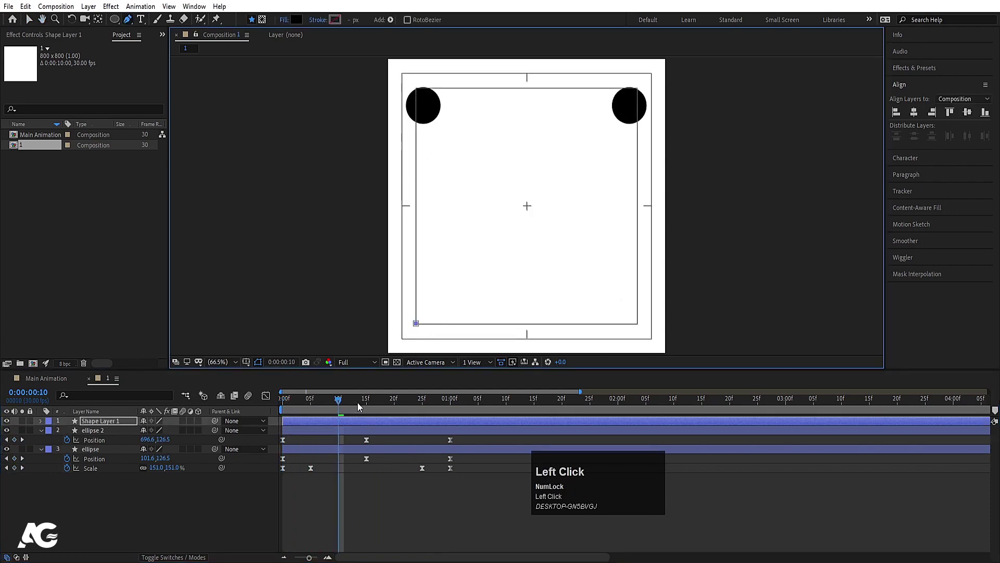
pyautogui.moveTo(357, 402); pyautogui.dragTo(366, 402)
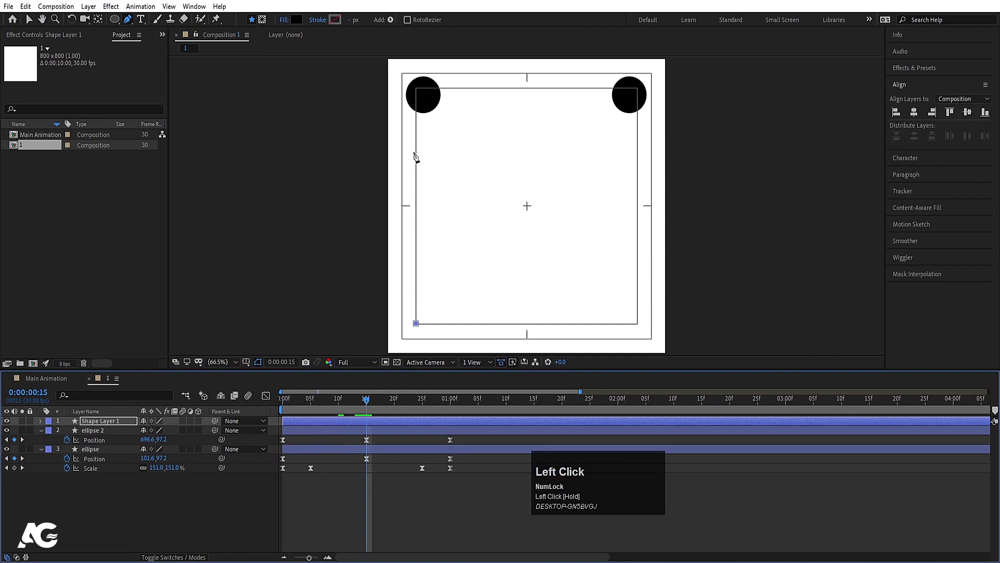
pyautogui.keyDown('shift'); pyautogui.click(416, 89); pyautogui.keyUp('shift')
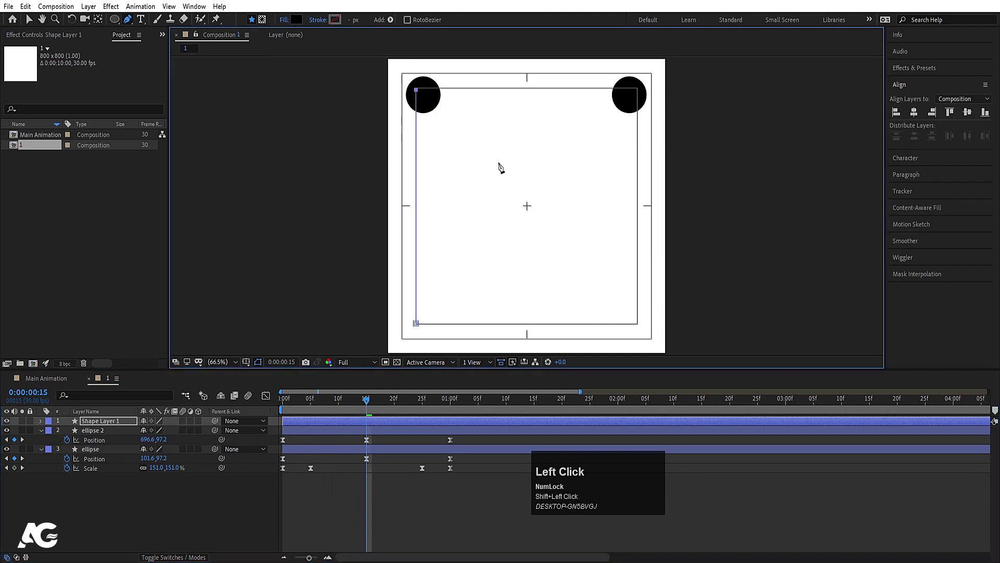
pyautogui.keyDown('shift'); pyautogui.click(638, 324); pyautogui.keyUp('shift')
pyautogui.keyDown('shift'); pyautogui.click(638, 88); pyautogui.keyUp('shift')
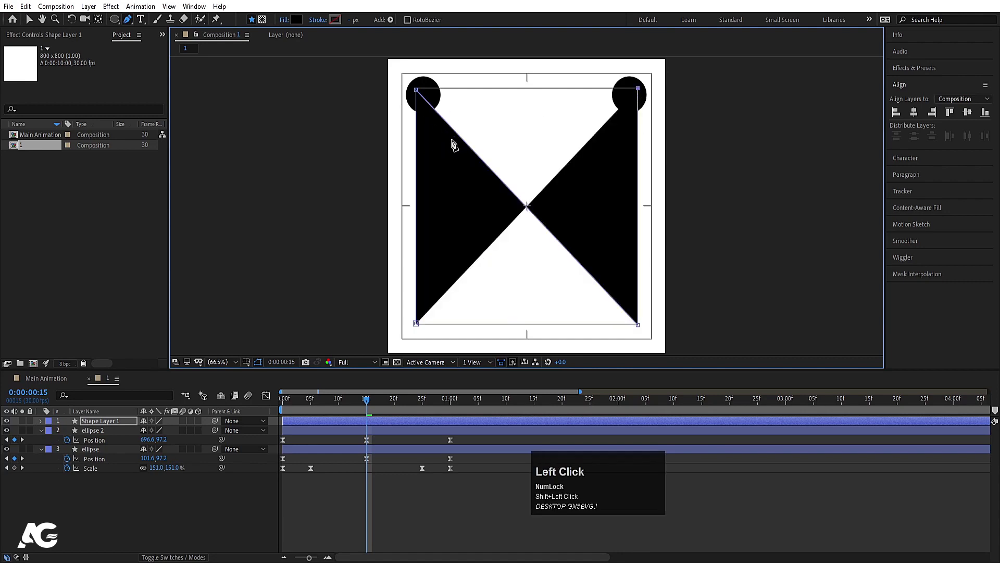
# Set the N-shaped path's fill to none
pyautogui.click(285, 21)
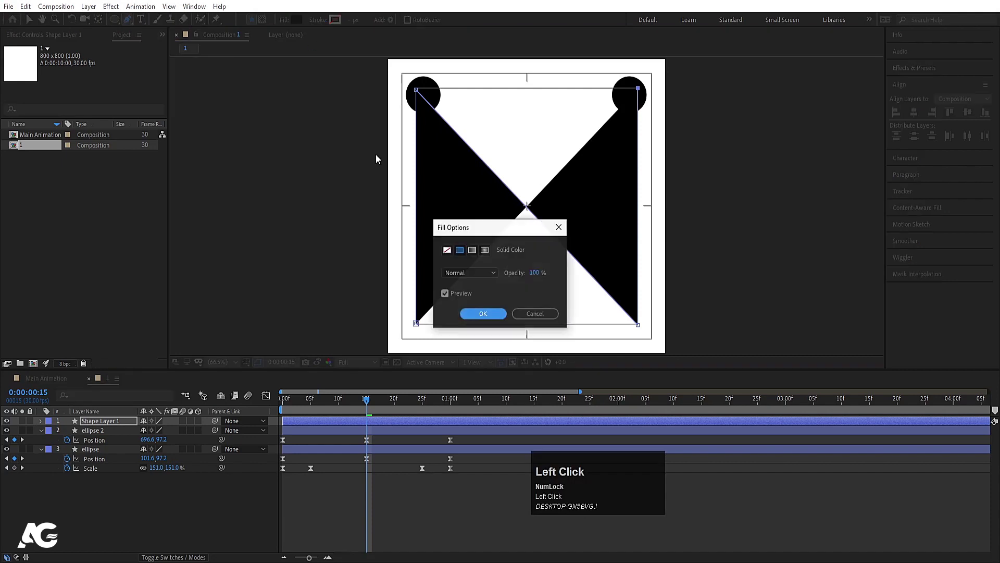
pyautogui.click(447, 249)
pyautogui.click(483, 313)
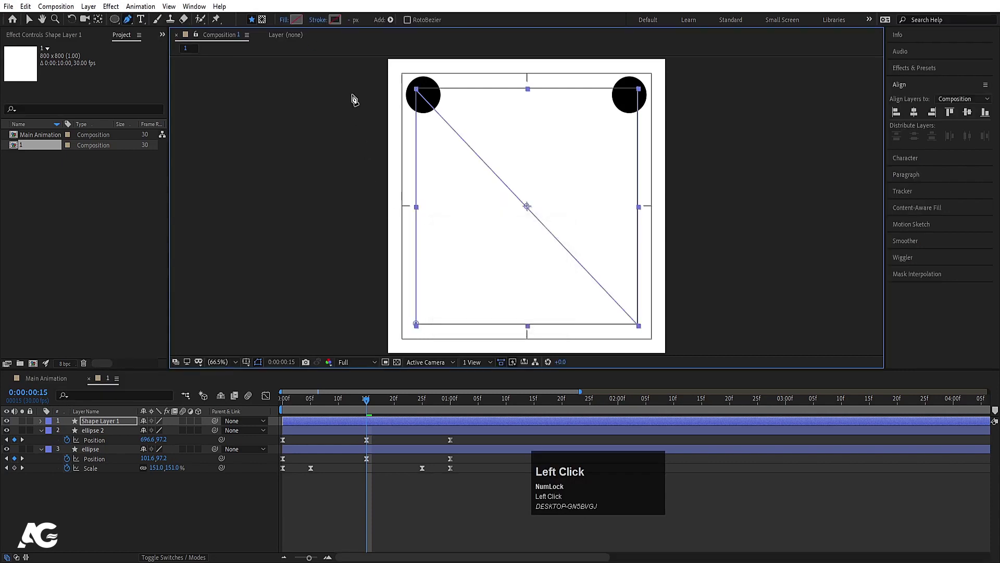
# Give the N-shaped path a black (000000) stroke with a width of 57 px
pyautogui.click(335, 20)
pyautogui.click(111, 216)
pyautogui.click(160, 245)
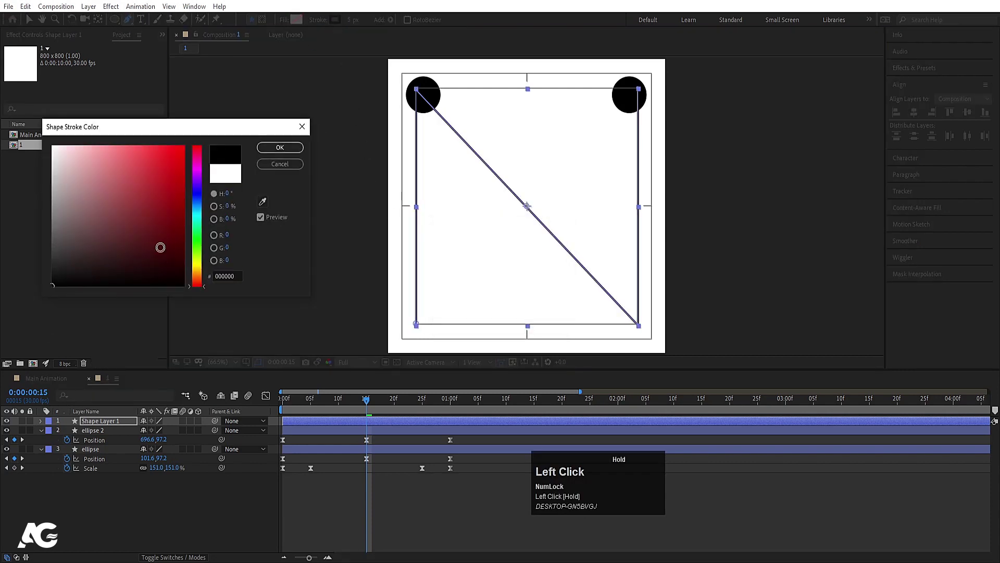
pyautogui.click(276, 148)
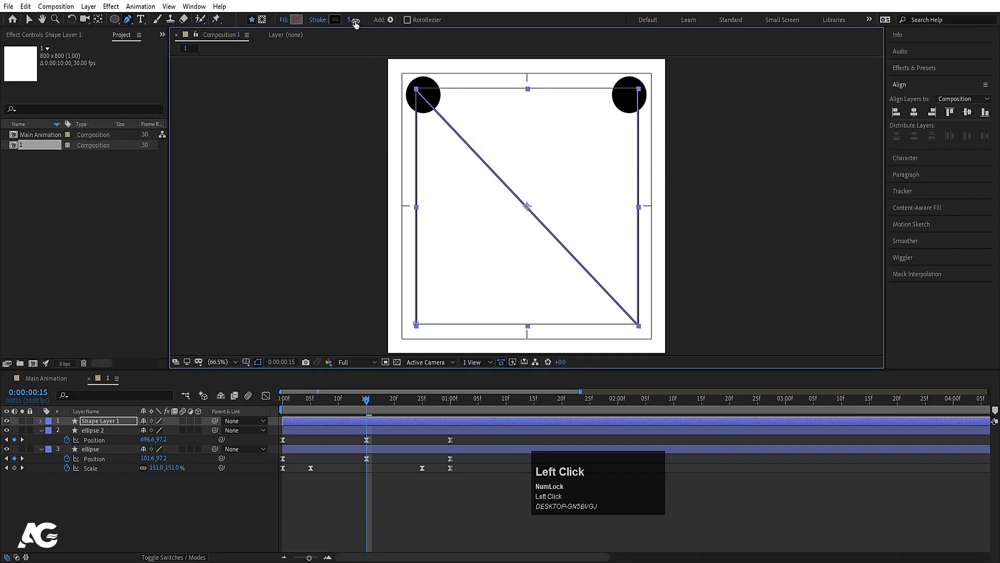
pyautogui.moveTo(353, 20); pyautogui.dragTo(375, 19)
pyautogui.moveTo(379, 19); pyautogui.dragTo(382, 19)
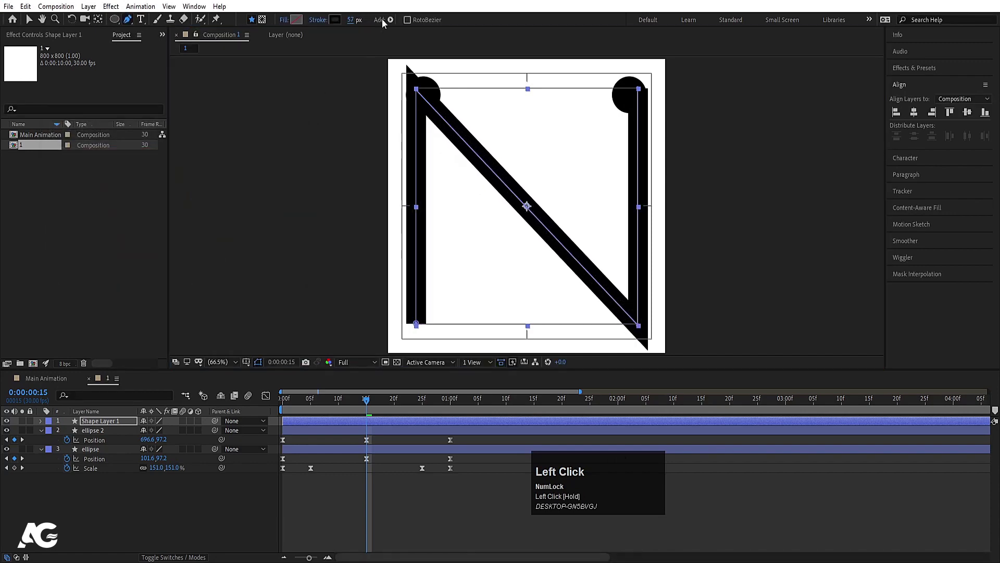
# Set the N-shaped path's stroke width to 80 px
pyautogui.click(353, 20)
pyautogui.write('80')
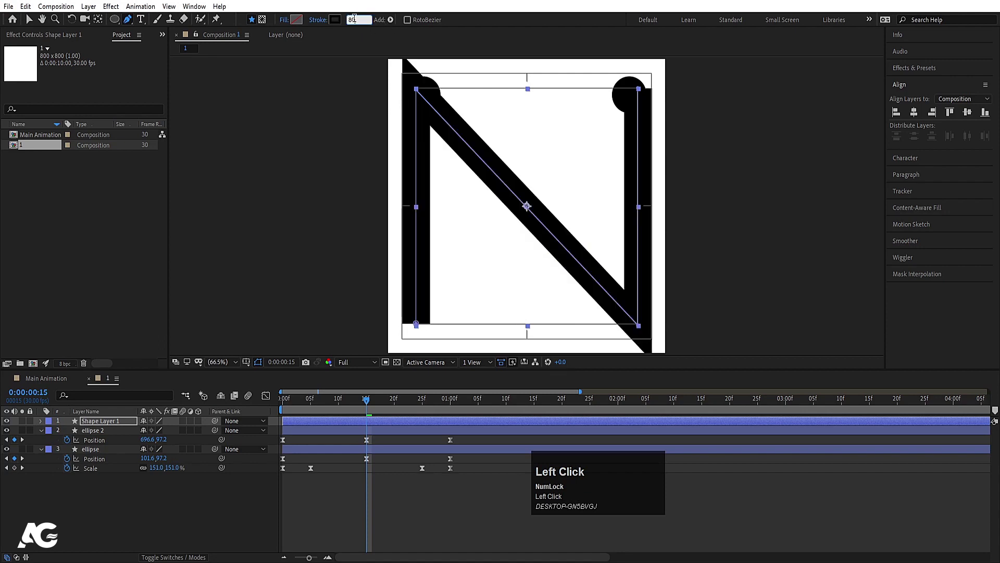
pyautogui.press('Return')
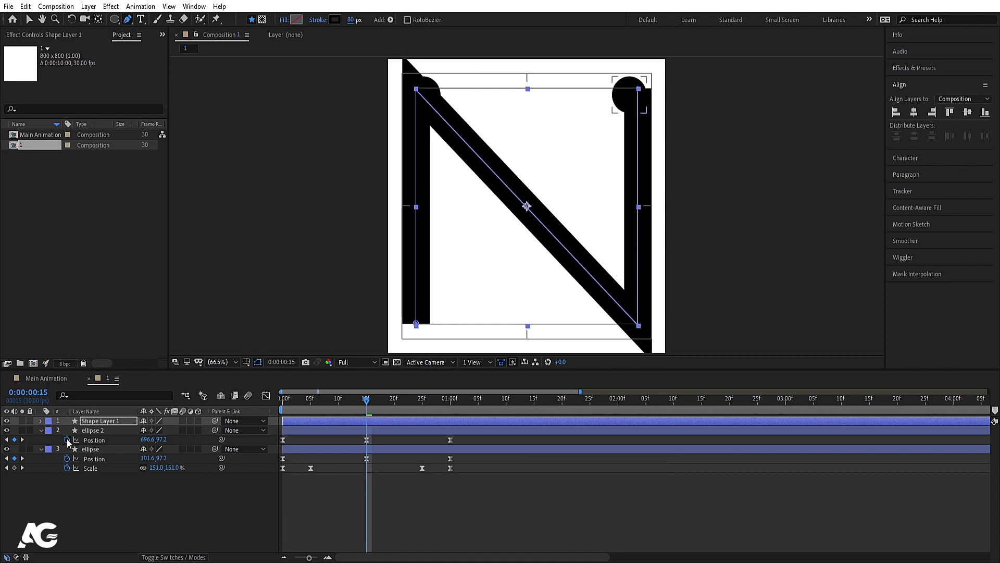
# Change the line cap of Stroke 1 on Shape Layer 1 to Round Cap
pyautogui.click(42, 421)
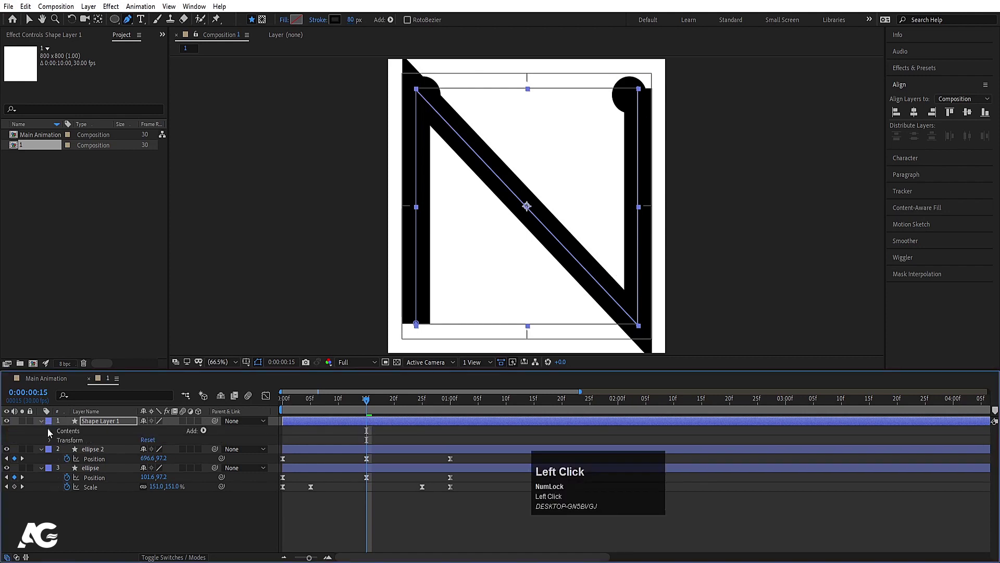
pyautogui.click(50, 431)
pyautogui.click(57, 440)
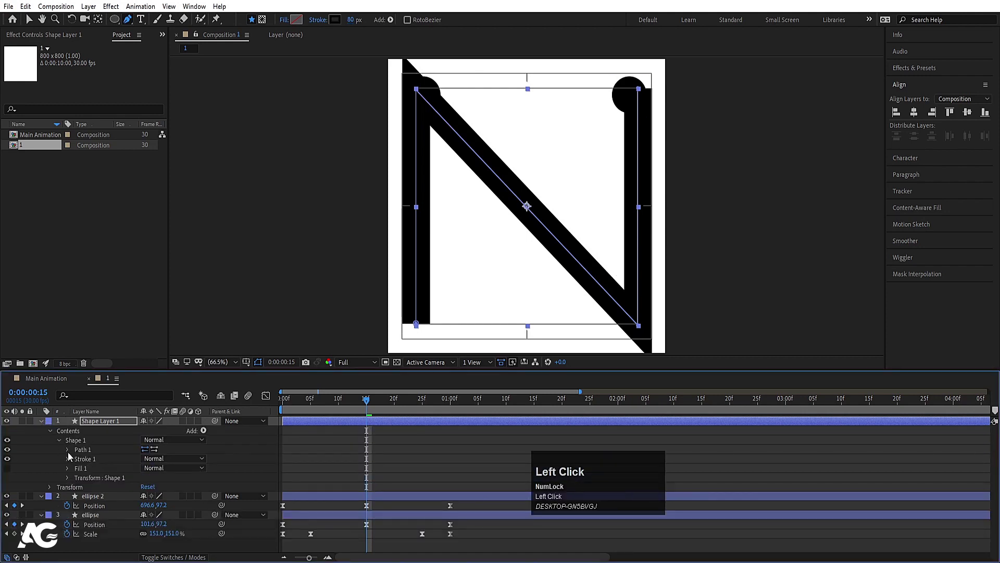
pyautogui.click(67, 458)
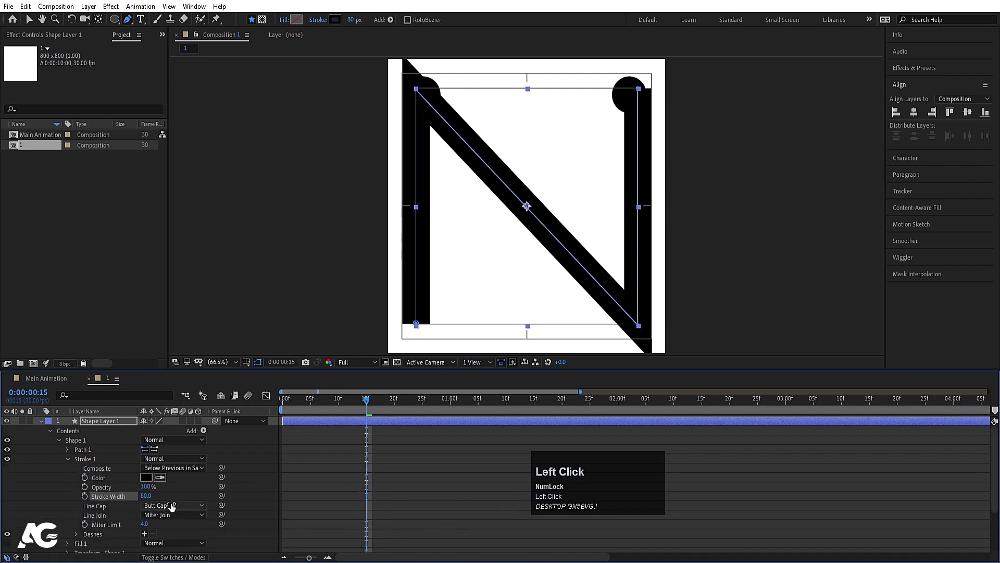
pyautogui.click(173, 506)
pyautogui.click(180, 529)
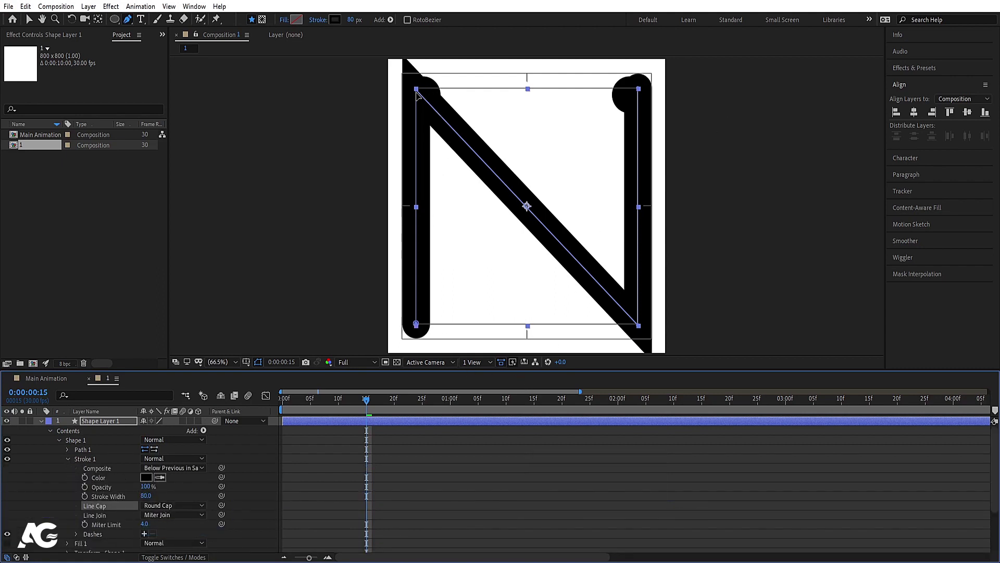
# Add Round Corners to the contents of Shape Layer 1 and set its radius to 29
pyautogui.click(73, 433)
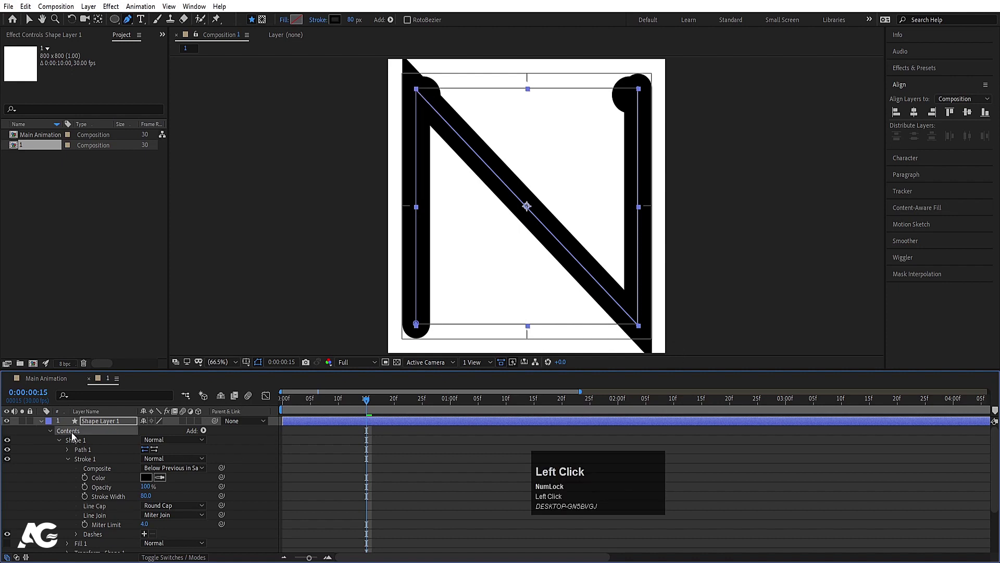
pyautogui.click(203, 431)
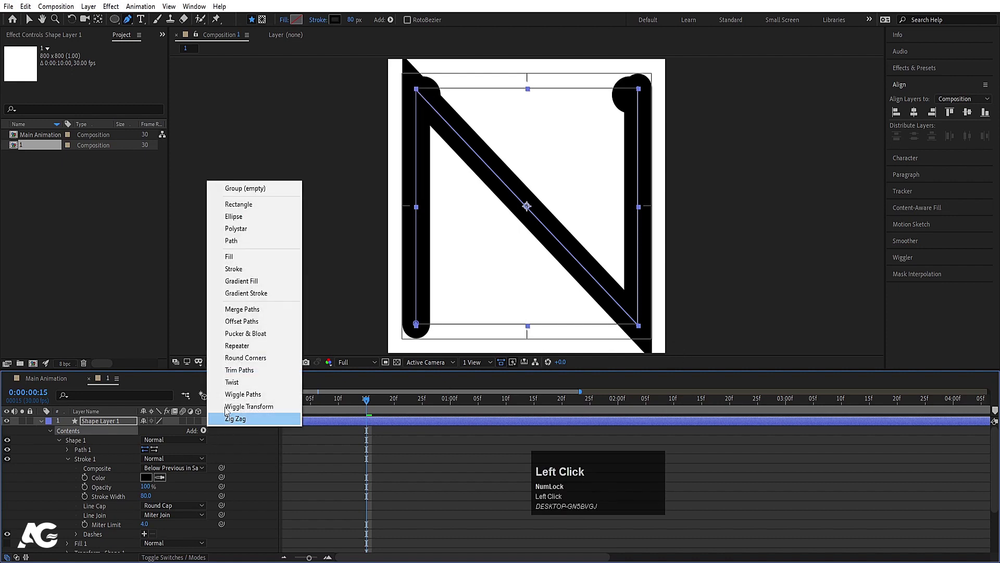
pyautogui.click(246, 358)
pyautogui.scroll(-1, 84, 516)
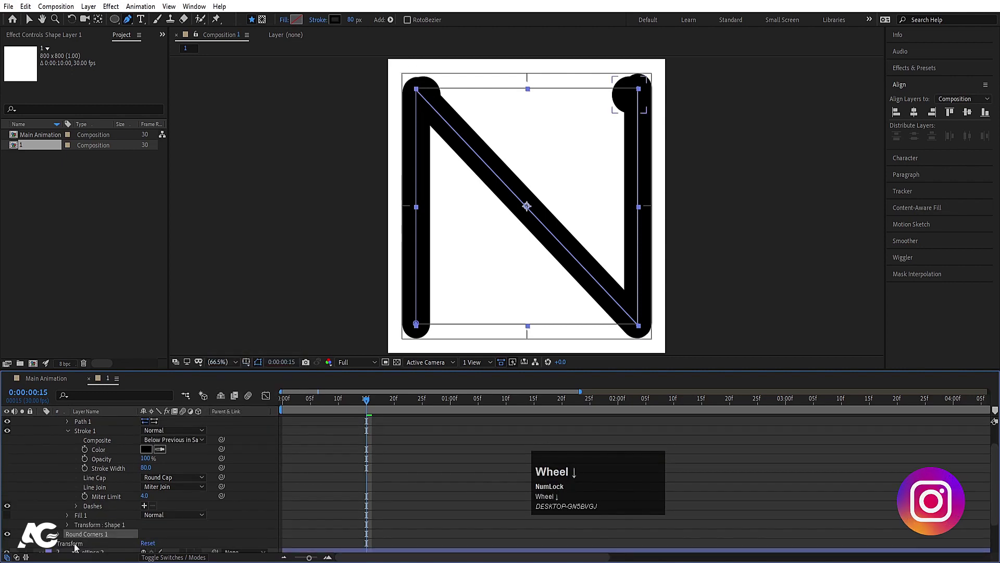
pyautogui.click(66, 534)
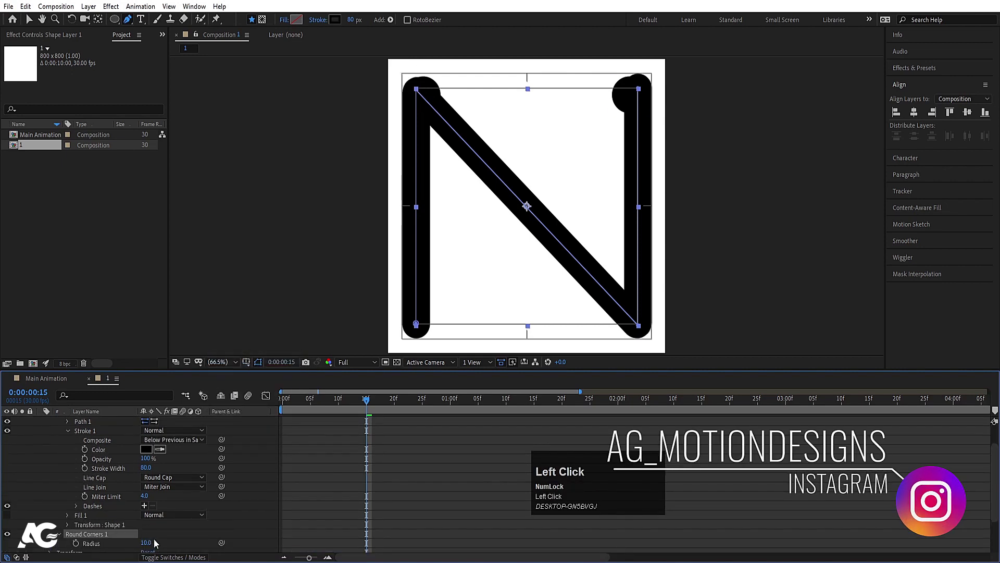
pyautogui.moveTo(146, 542)
pyautogui.mouseDown()
pyautogui.moveTo(166, 542)
pyautogui.moveTo(151, 543)
pyautogui.mouseUp()
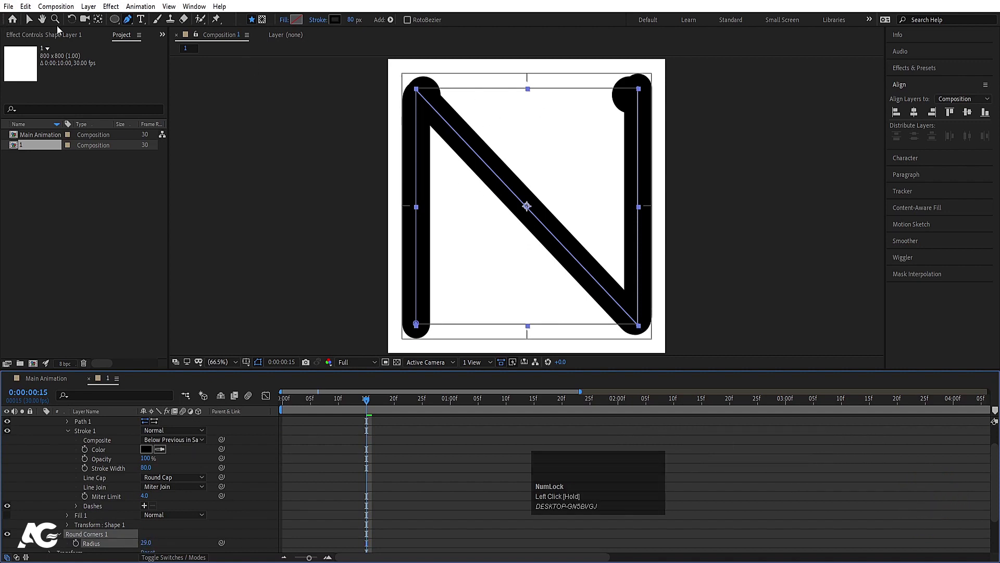
# Move both points of the N's right leg inward together so the leg lines up with the right circle
pyautogui.click(29, 20)
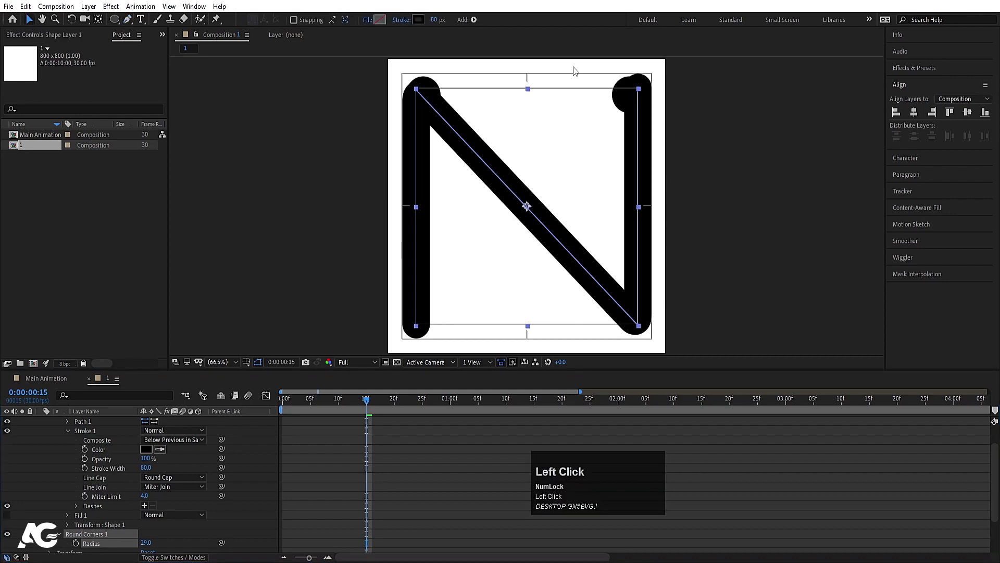
pyautogui.scroll(3, 349, 465)
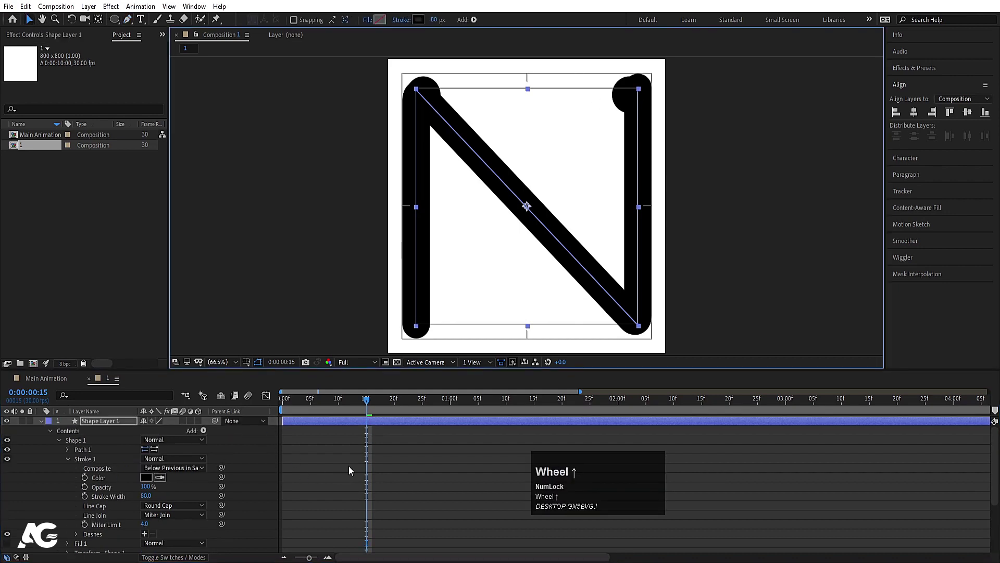
pyautogui.click(212, 455)
pyautogui.click(88, 421)
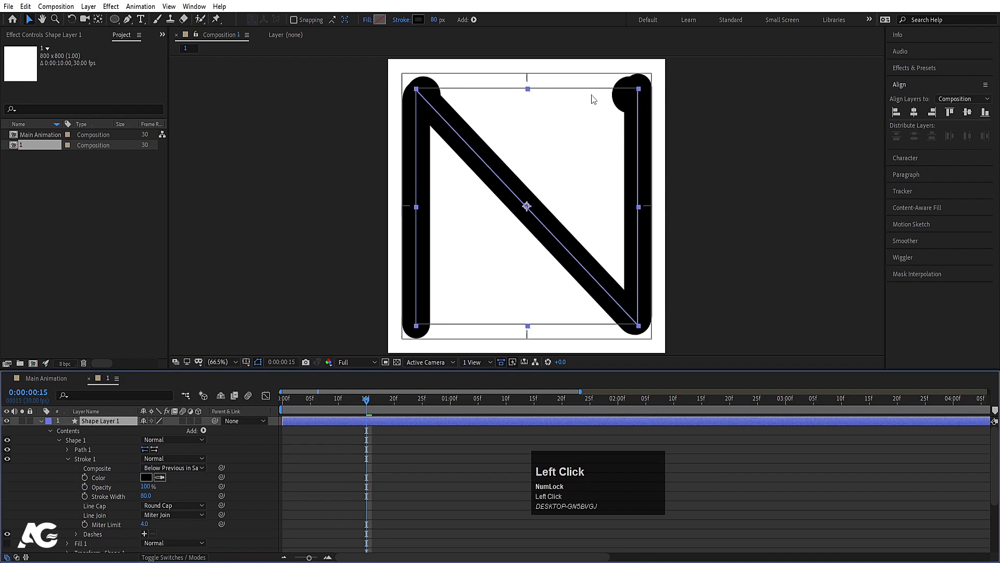
pyautogui.click(634, 92)
pyautogui.click(129, 19)
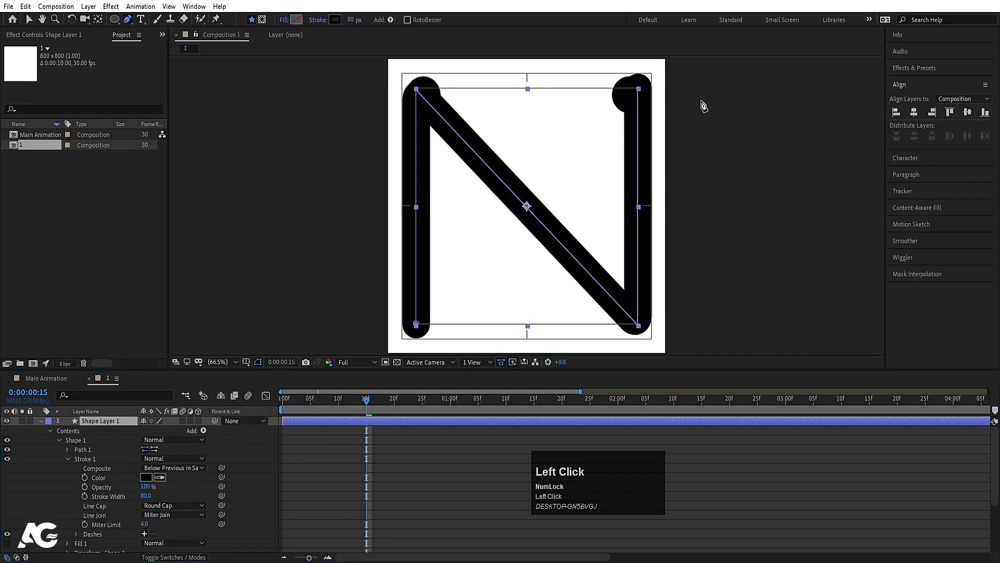
pyautogui.click(640, 92)
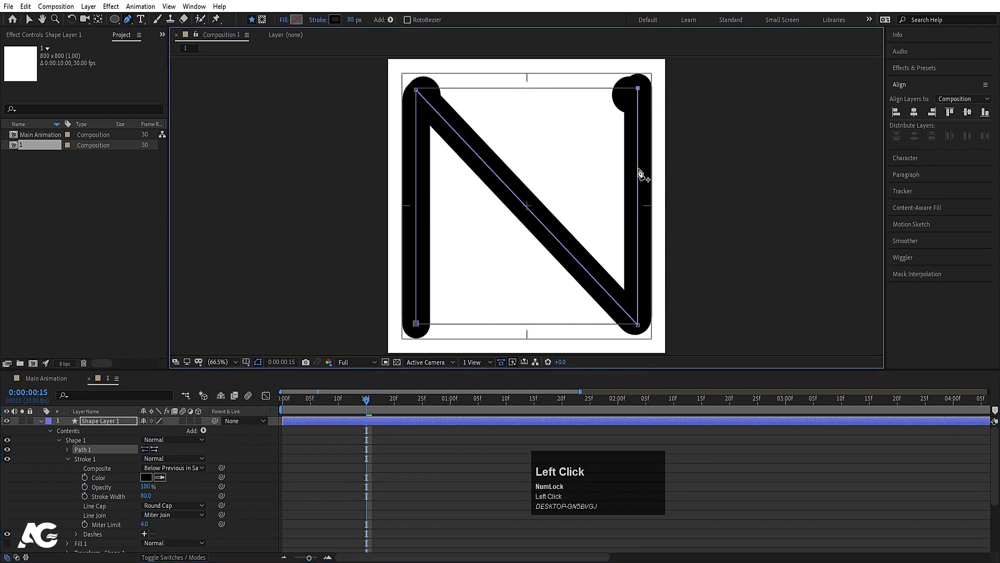
pyautogui.keyDown('shift'); pyautogui.click(640, 327); pyautogui.keyUp('shift')
pyautogui.moveTo(639, 326); pyautogui.dragTo(629, 326)
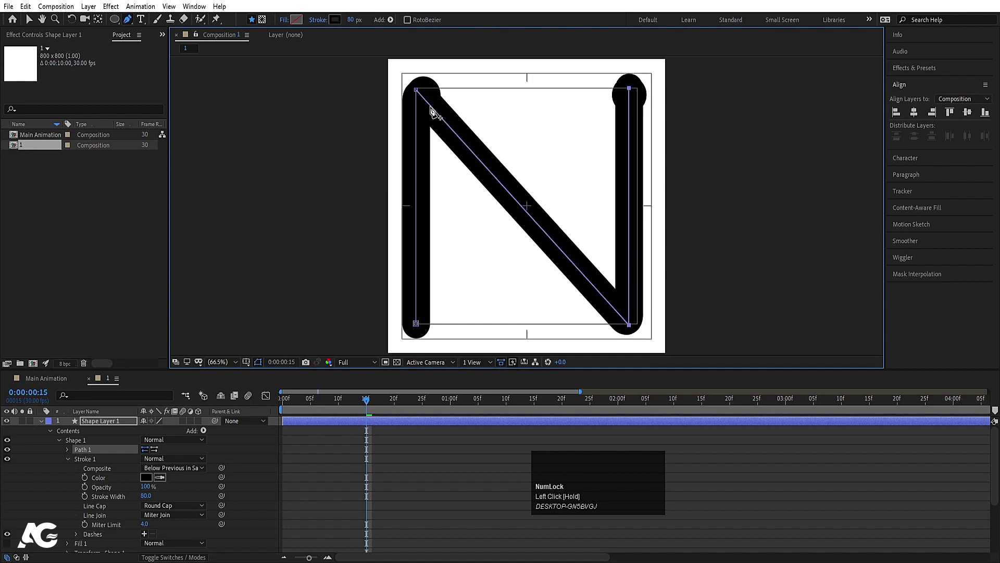
# Move both points of the N's left leg inward to line up with the left circle, and lower the upper-right endpoint slightly
pyautogui.click(416, 90)
pyautogui.keyDown('shift'); pyautogui.click(416, 324); pyautogui.keyUp('shift')
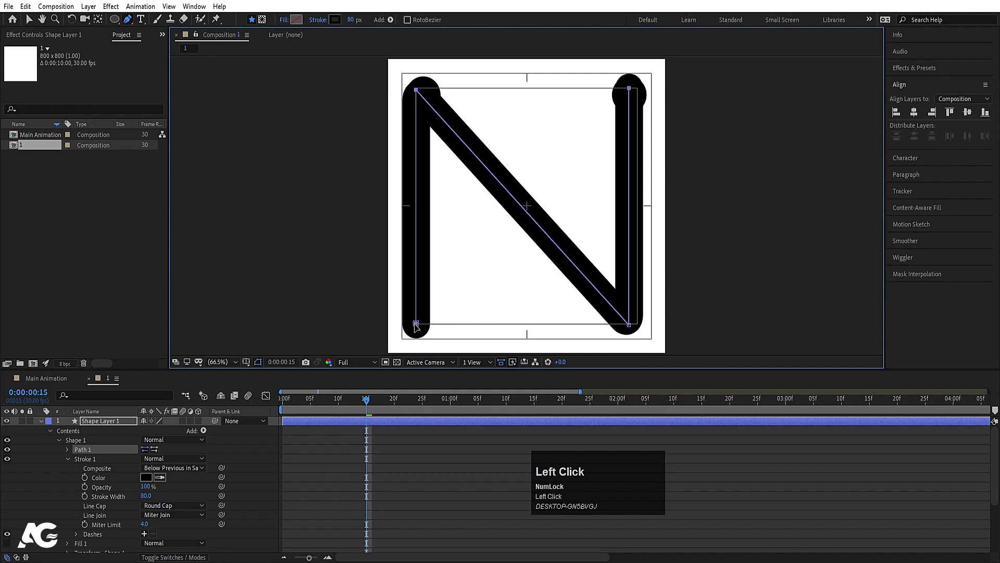
pyautogui.moveTo(415, 325); pyautogui.dragTo(422, 325)
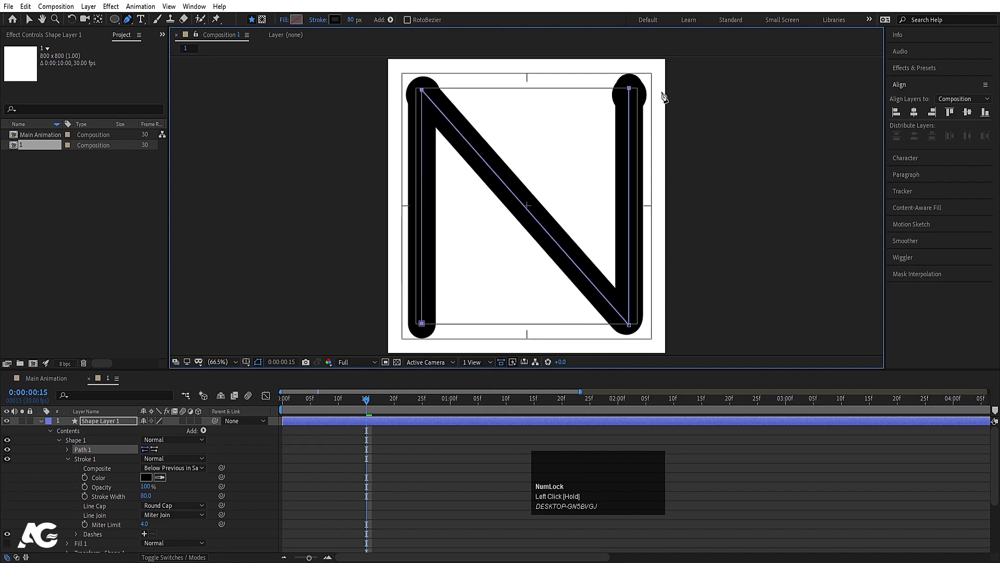
pyautogui.click(631, 89)
pyautogui.moveTo(630, 89); pyautogui.dragTo(631, 99)
pyautogui.click(382, 457)
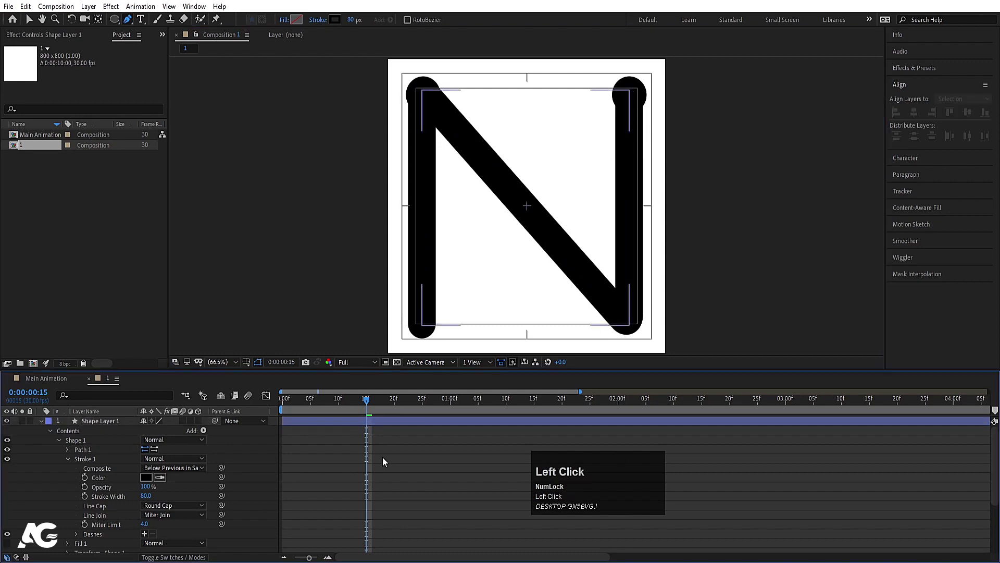
# Collapse the layer properties and preview the circles against the N shape from the first frame
pyautogui.press('u')
pyautogui.moveTo(366, 398); pyautogui.dragTo(272, 395)
pyautogui.press('space')
pyautogui.press('space')
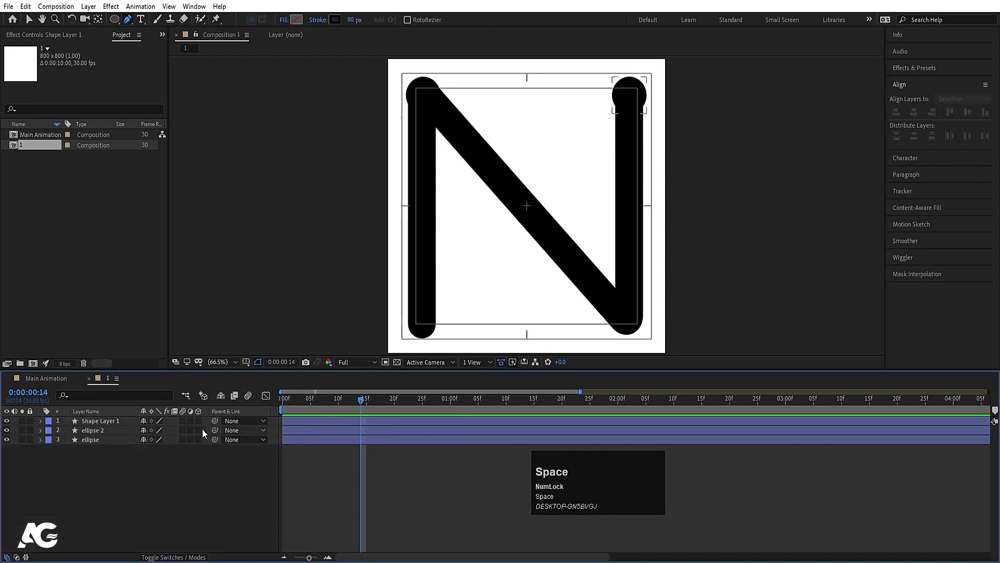
# Add Trim Paths to the contents of Shape Layer 1, with the current time at frame 0
pyautogui.click(96, 421)
pyautogui.moveTo(343, 399); pyautogui.dragTo(20, 424)
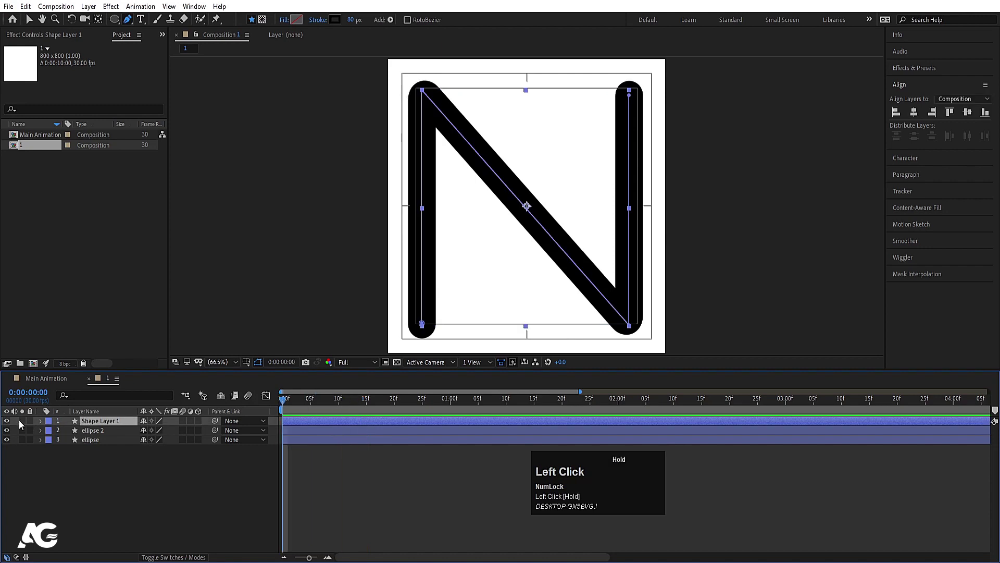
pyautogui.click(40, 421)
pyautogui.click(203, 431)
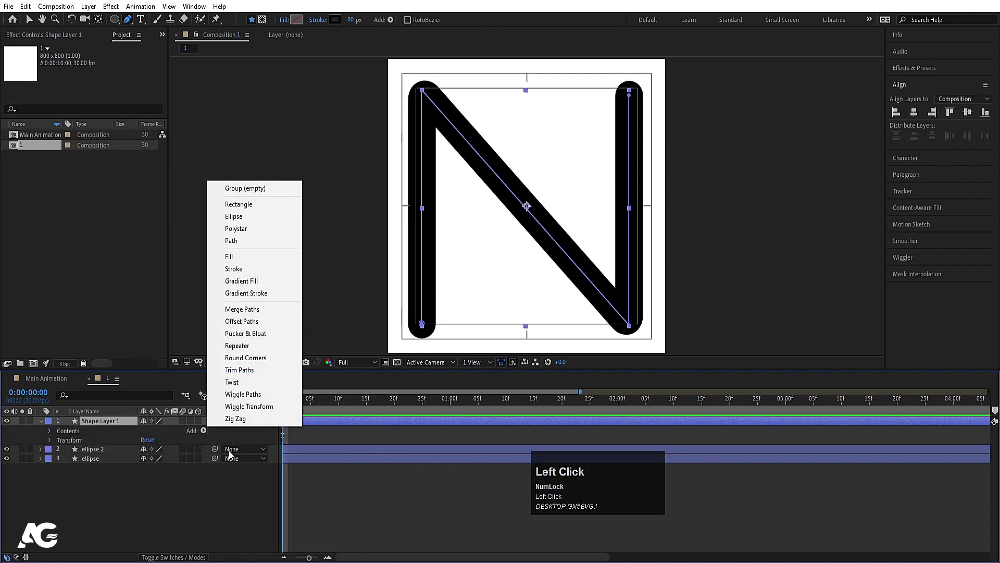
pyautogui.click(230, 369)
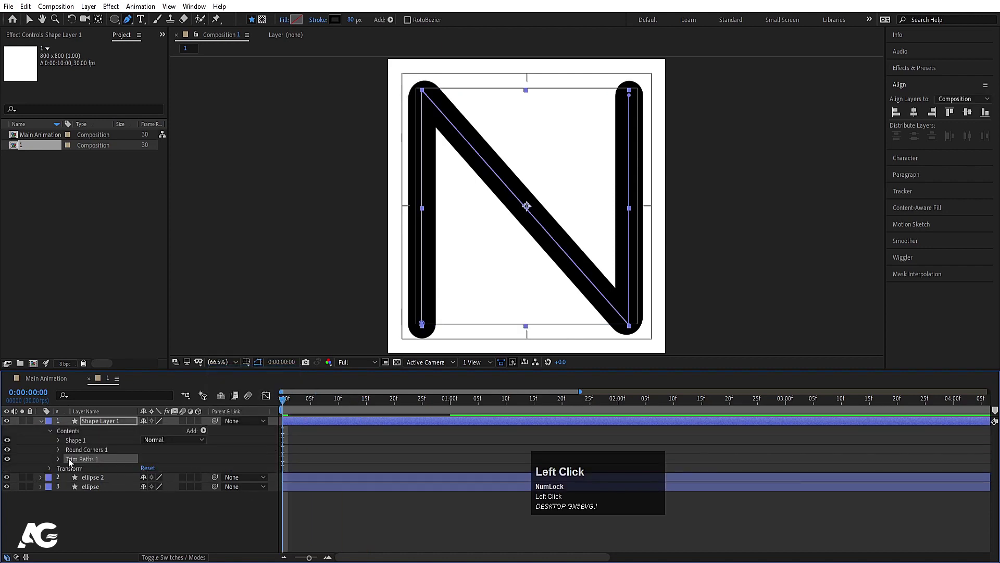
# Set the Trim Paths End to 0% and add keyframes for both Start and End at frame 0
pyautogui.click(144, 476)
pyautogui.write('00')
pyautogui.press('Return')
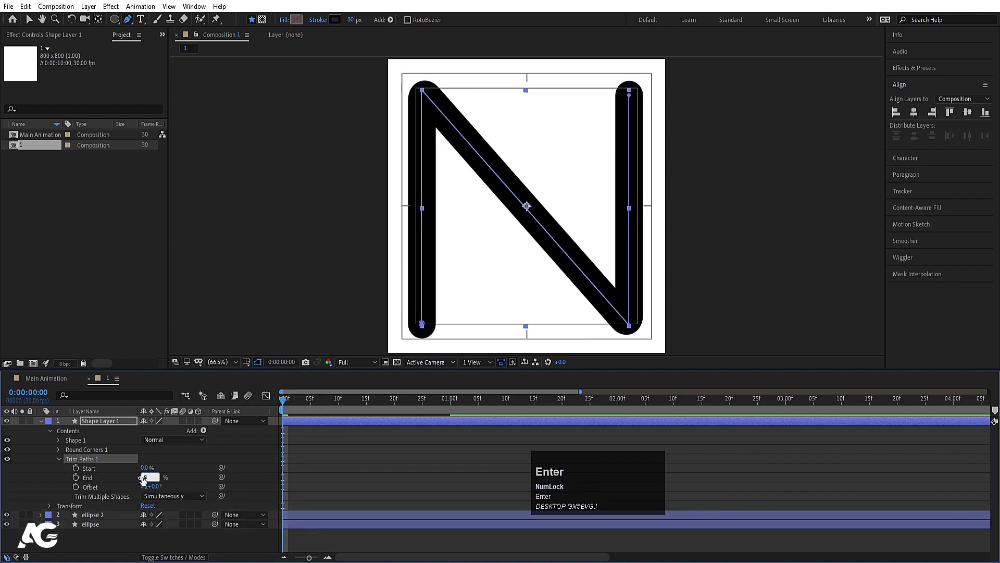
pyautogui.click(76, 477)
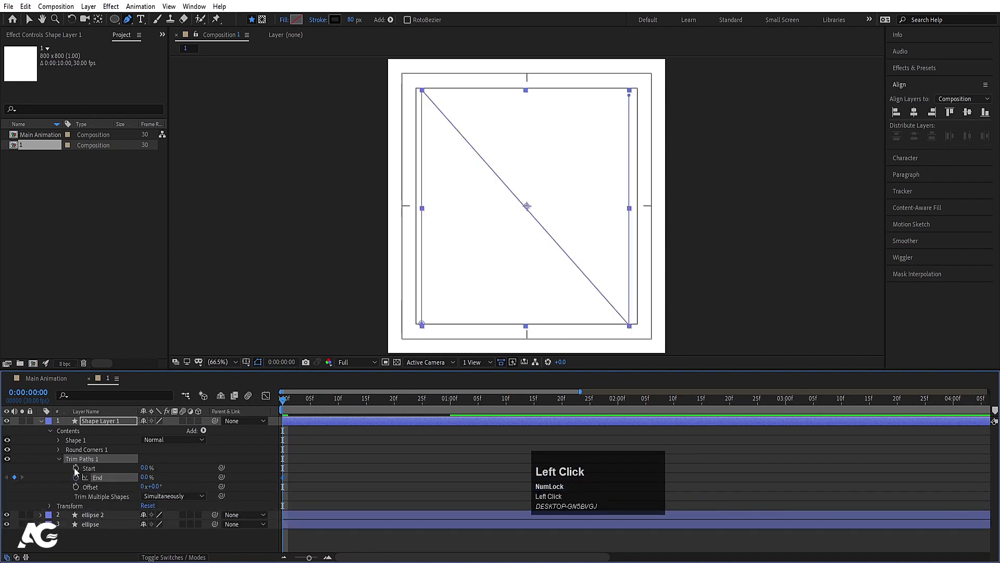
pyautogui.click(76, 468)
# Keyframe the Trim Paths Start and End at 100% on frame 20
pyautogui.click(394, 400)
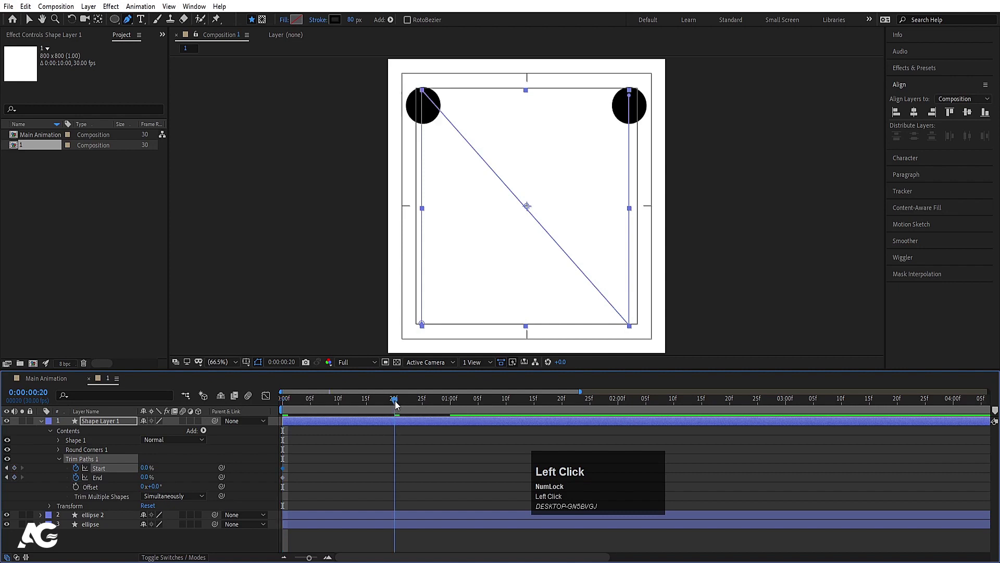
pyautogui.click(145, 469)
pyautogui.write('100')
pyautogui.click(146, 477)
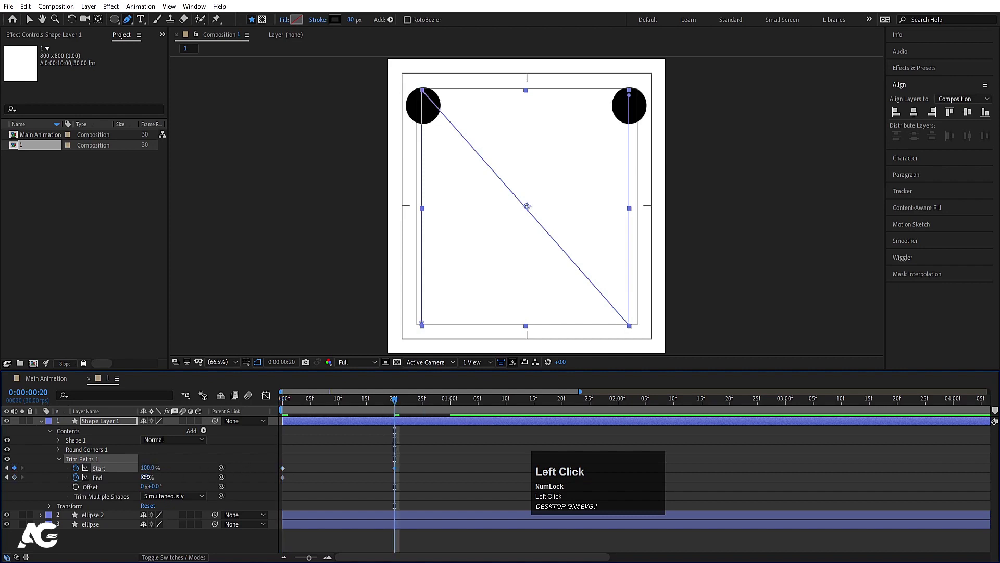
pyautogui.write('100')
pyautogui.click(186, 465)
# Delay the Trim Paths Start keyframes to frames 3 and 23, and apply Easy Ease to all Start and End keyframes
pyautogui.click(108, 466)
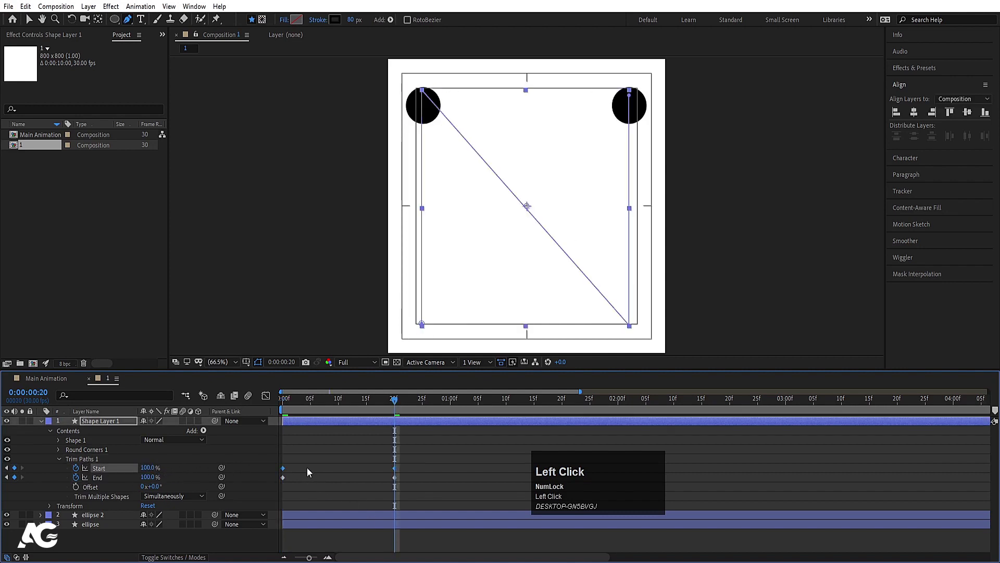
pyautogui.moveTo(283, 467); pyautogui.dragTo(301, 469)
pyautogui.moveTo(453, 499); pyautogui.dragTo(278, 461)
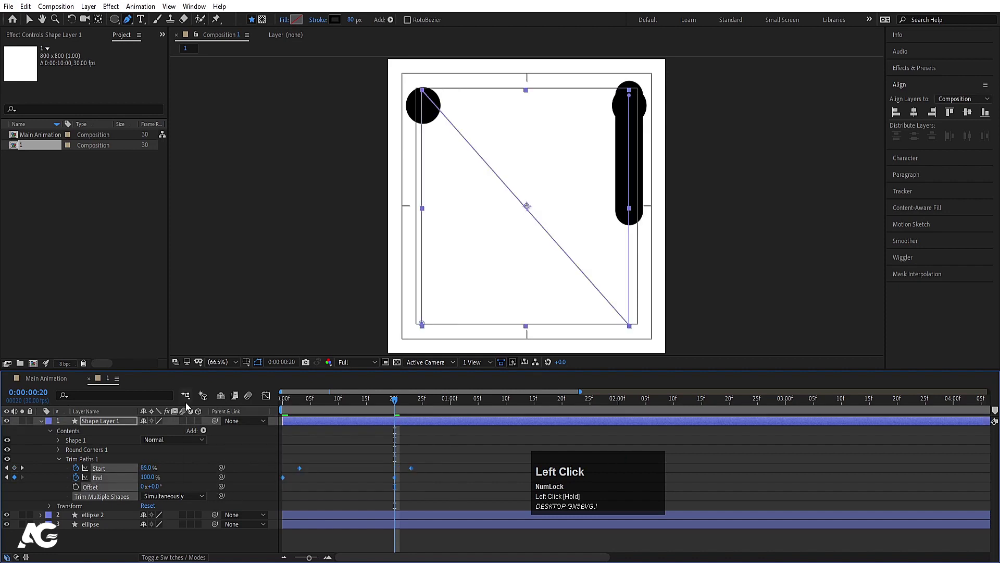
pyautogui.press('F9')
pyautogui.press('space')
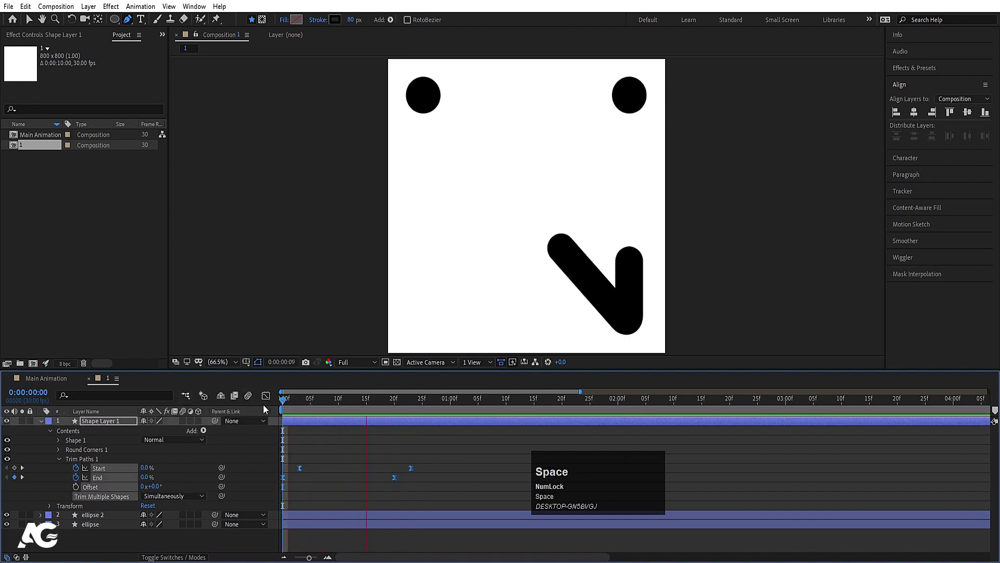
pyautogui.click(346, 446)
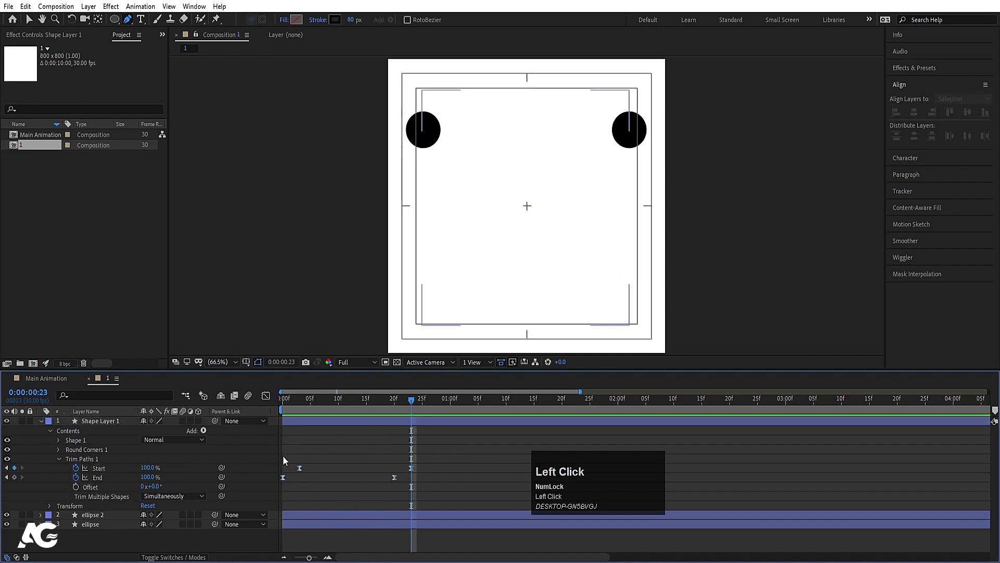
# Delay the Trim Paths Start keyframes further to frames 7 and 27 and preview the longer travelling stroke
pyautogui.moveTo(283, 456); pyautogui.dragTo(429, 466)
pyautogui.press('space')
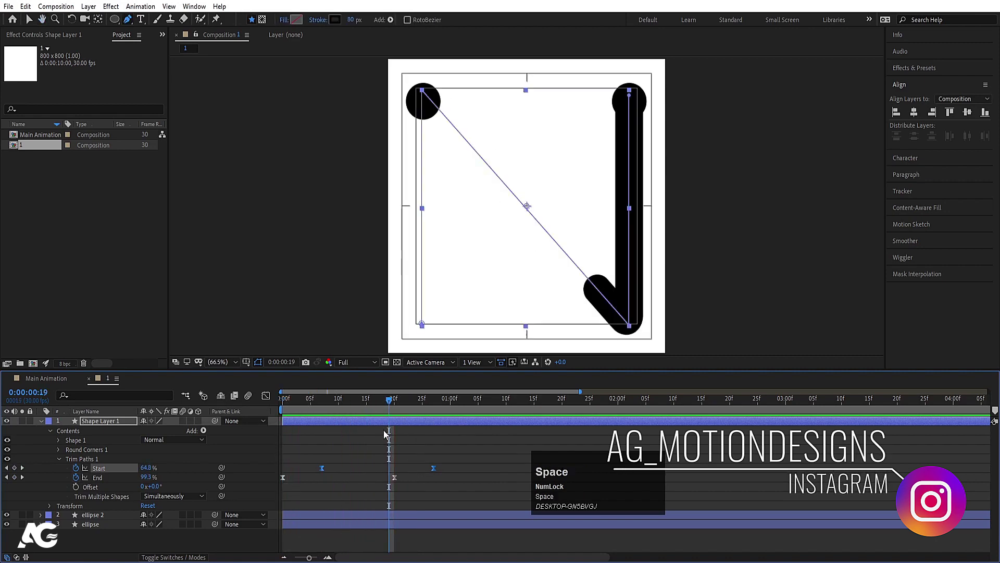
pyautogui.click(375, 433)
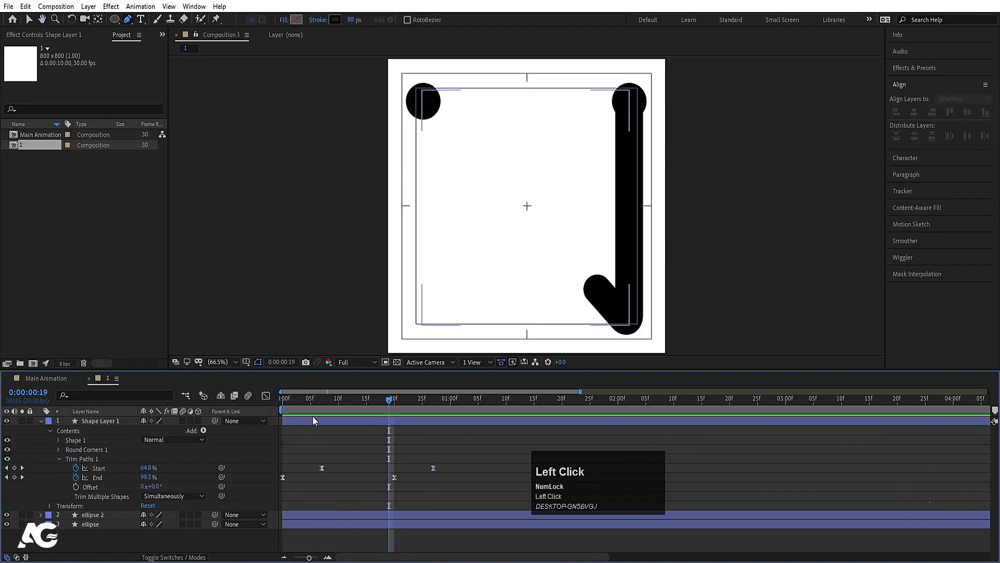
pyautogui.press('space')
pyautogui.click(344, 419)
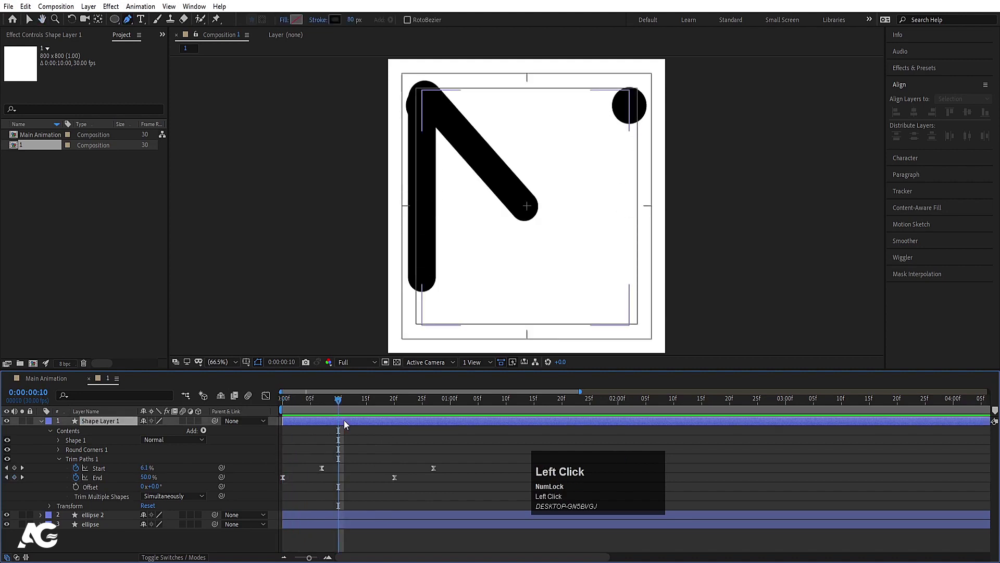
# Duplicate Shape Layer 1, rotate the copy by 180°, and preview the two mirrored strokes together
pyautogui.hotkey('ctrl', 'd')
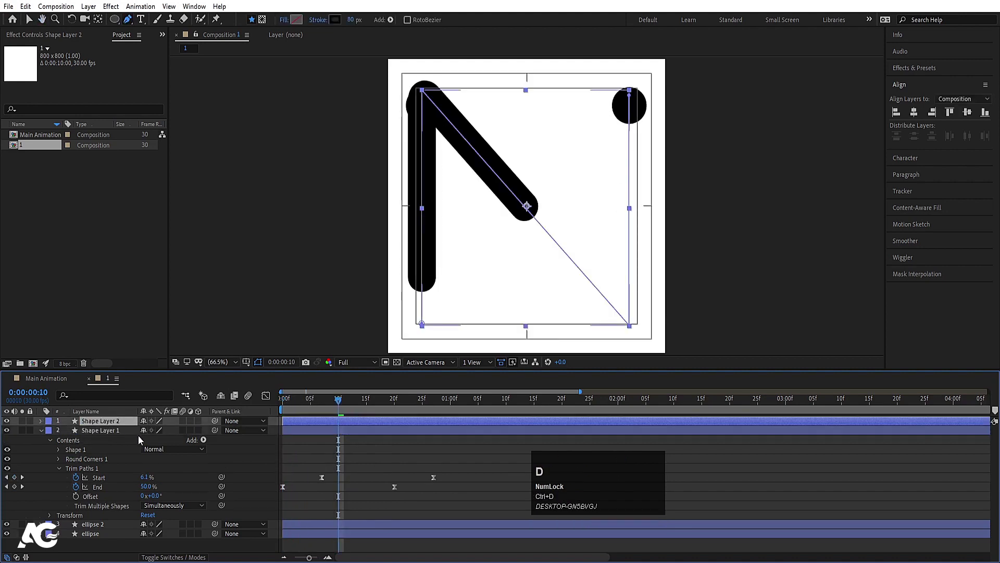
pyautogui.press('r')
pyautogui.click(153, 430)
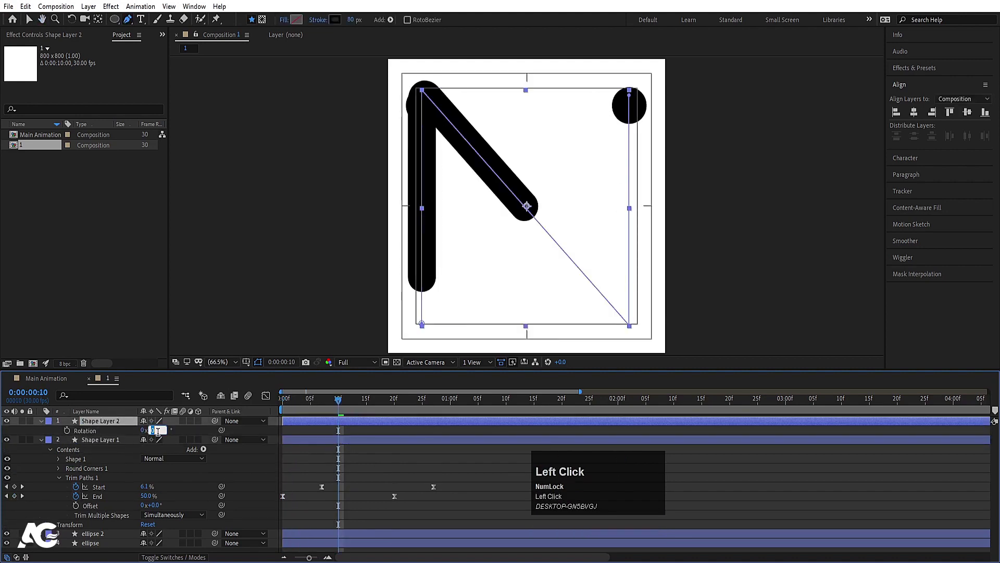
pyautogui.write('180')
pyautogui.press('Return')
pyautogui.press('space')
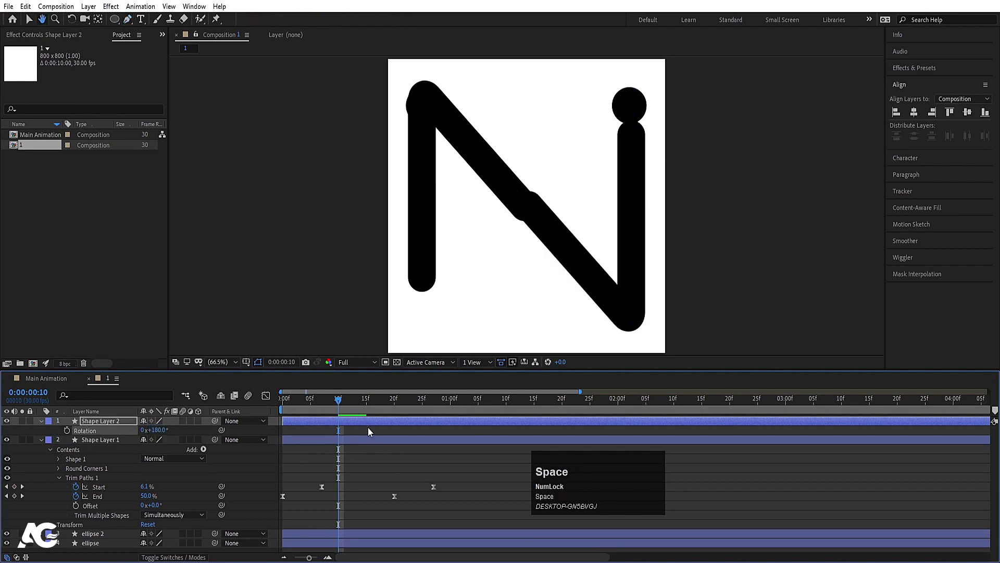
pyautogui.click(329, 451)
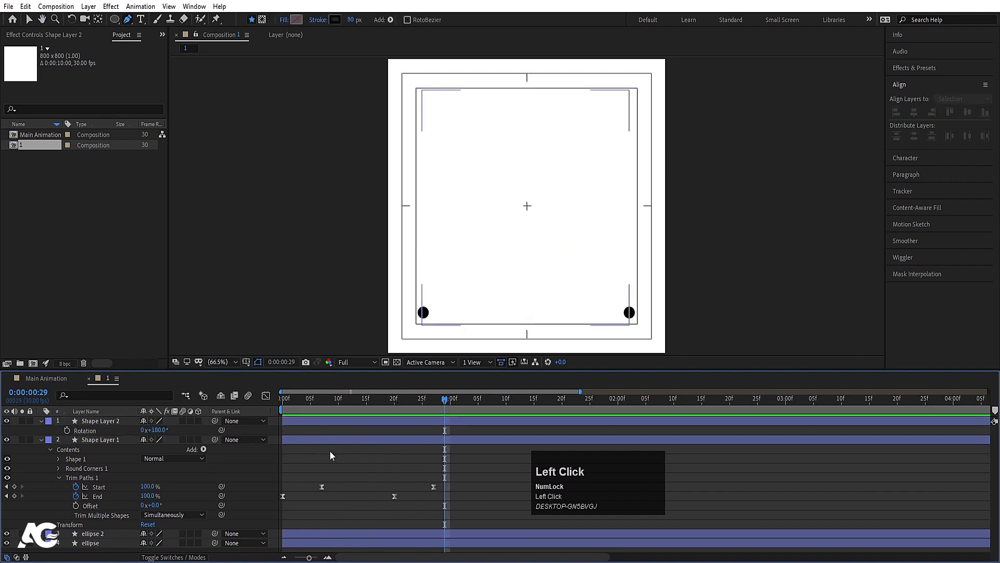
# Collapse the expanded layer properties and preview the combined strokes and circles from the first frame
pyautogui.press('u')
pyautogui.press('u')
pyautogui.click(252, 376)
pyautogui.press('space')
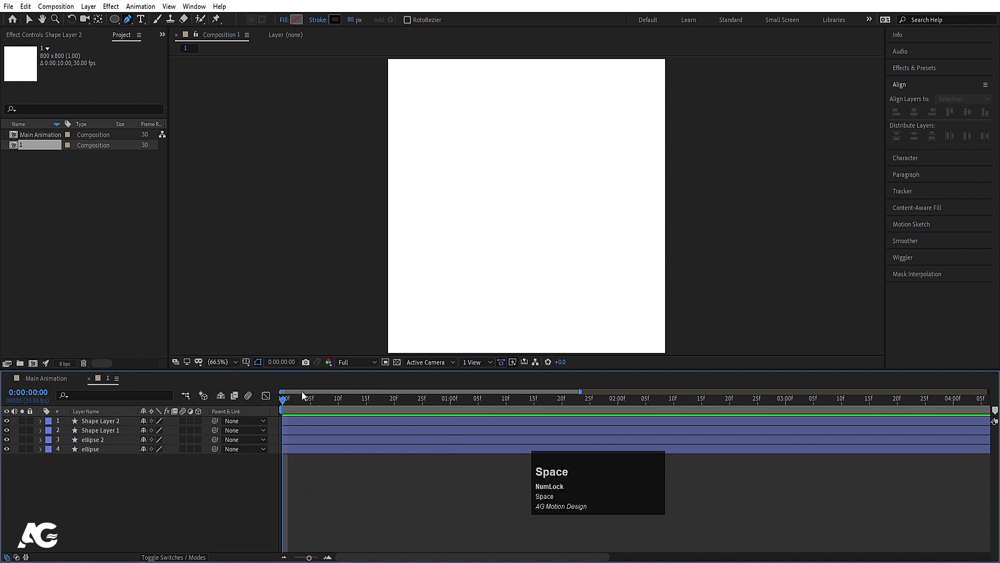
pyautogui.click(323, 453)
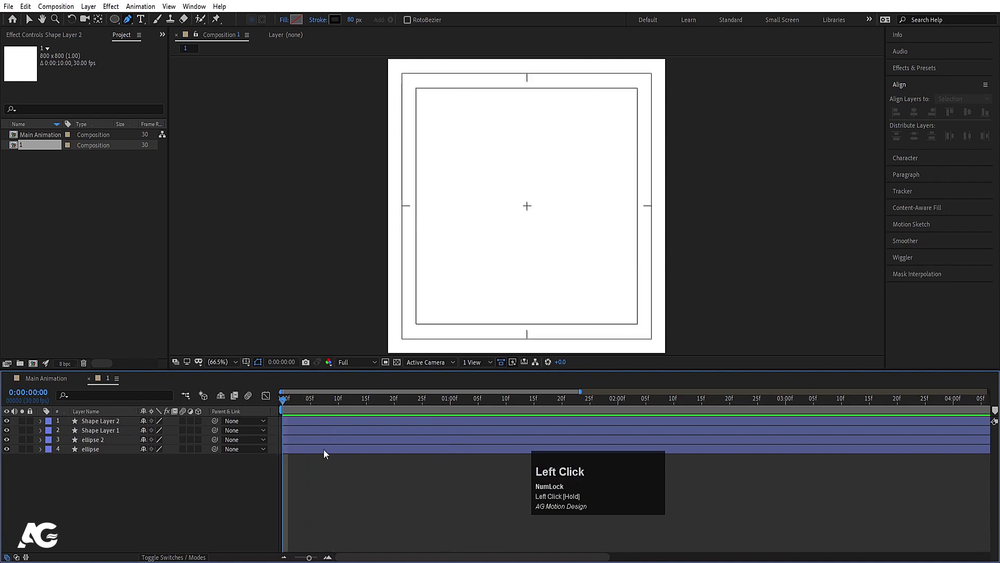
# Shift the ellipse 2 and Shape Layer 1 layers so that both start at frame 10
pyautogui.click(299, 440)
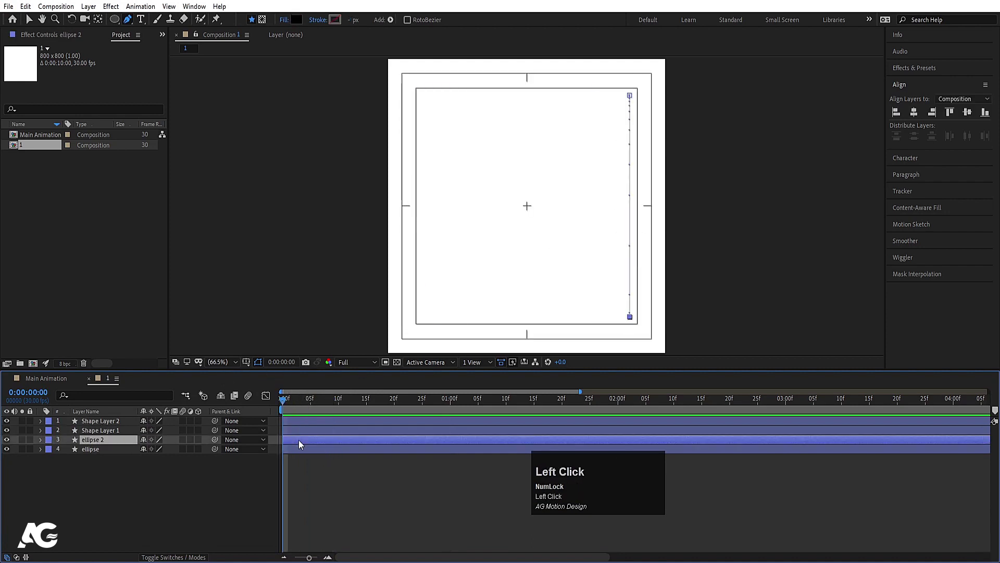
pyautogui.click(323, 402)
pyautogui.moveTo(325, 402); pyautogui.dragTo(338, 403)
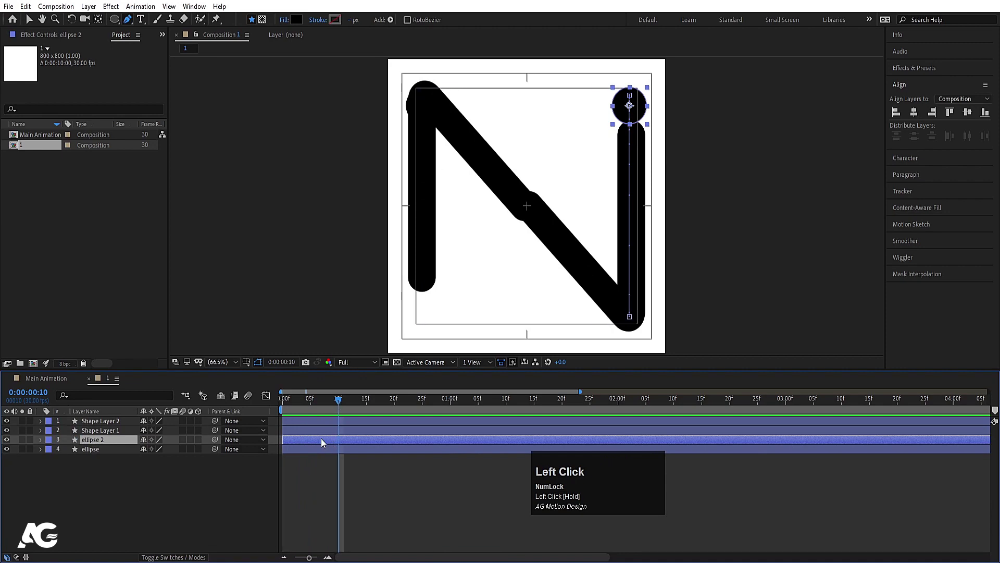
pyautogui.press('[')
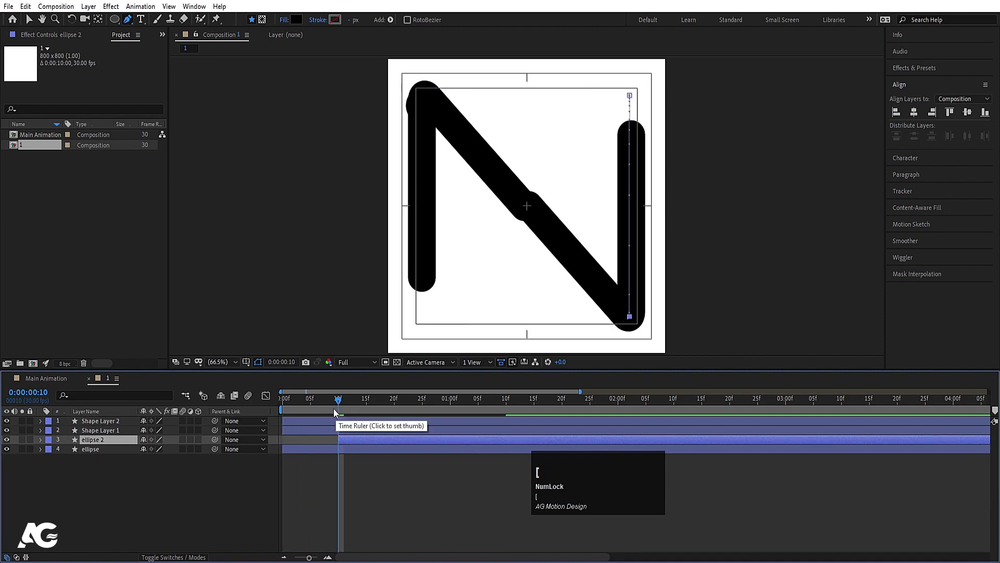
pyautogui.click(92, 432)
pyautogui.press('[')
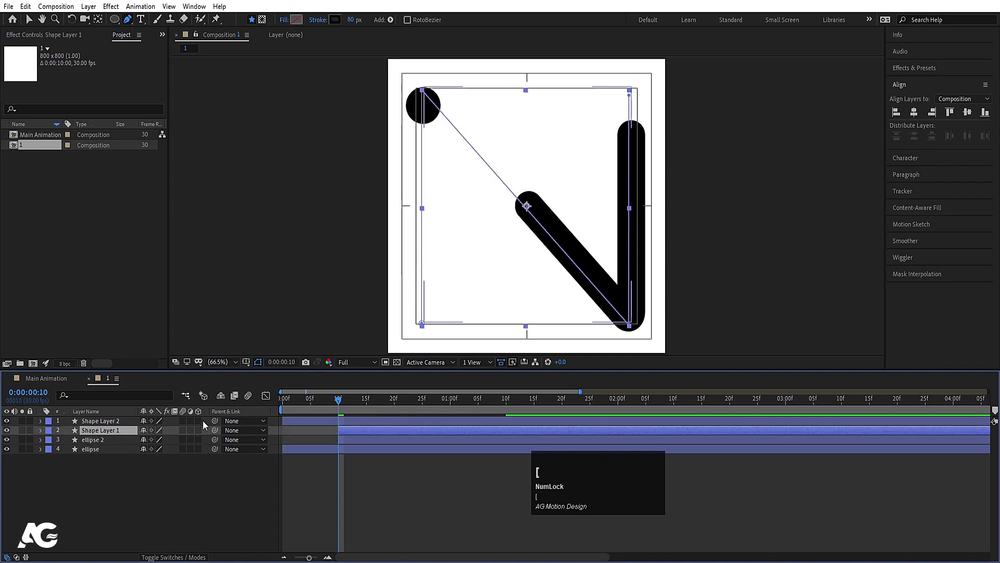
# Shift Shape Layer 2 to start at frame 20 and preview the staggered animation
pyautogui.moveTo(339, 409); pyautogui.dragTo(394, 411)
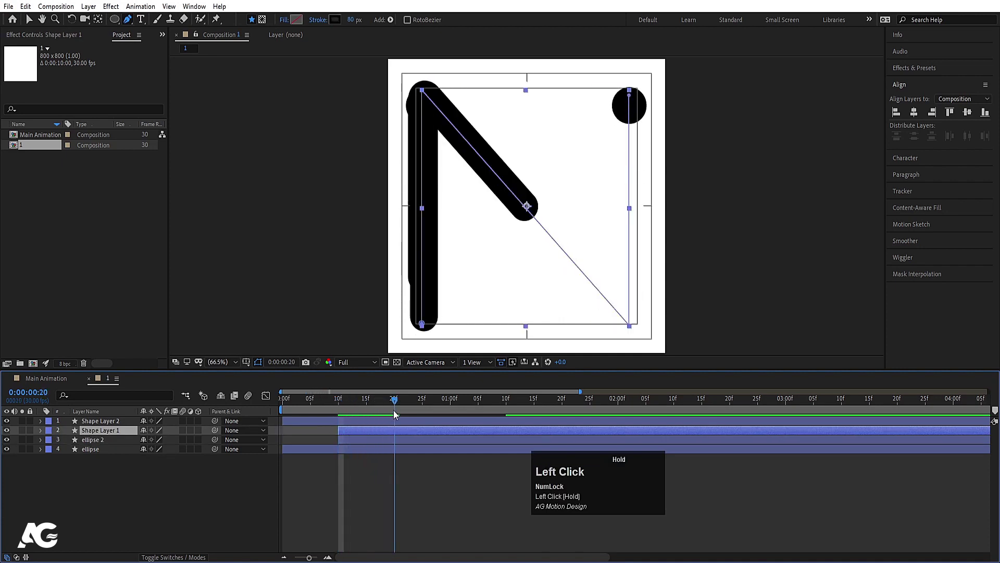
pyautogui.click(377, 421)
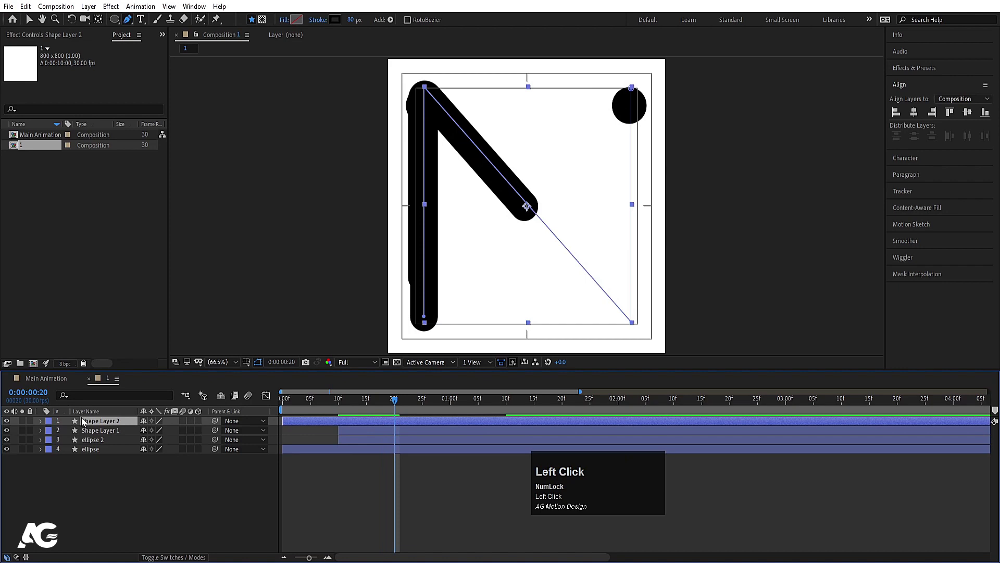
pyautogui.press('[')
pyautogui.press('space')
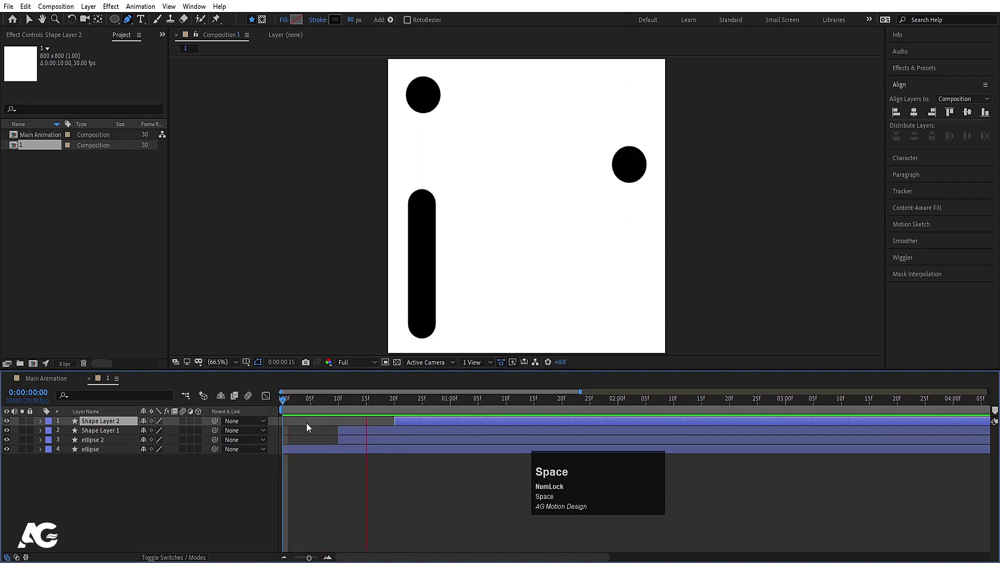
pyautogui.press('space')
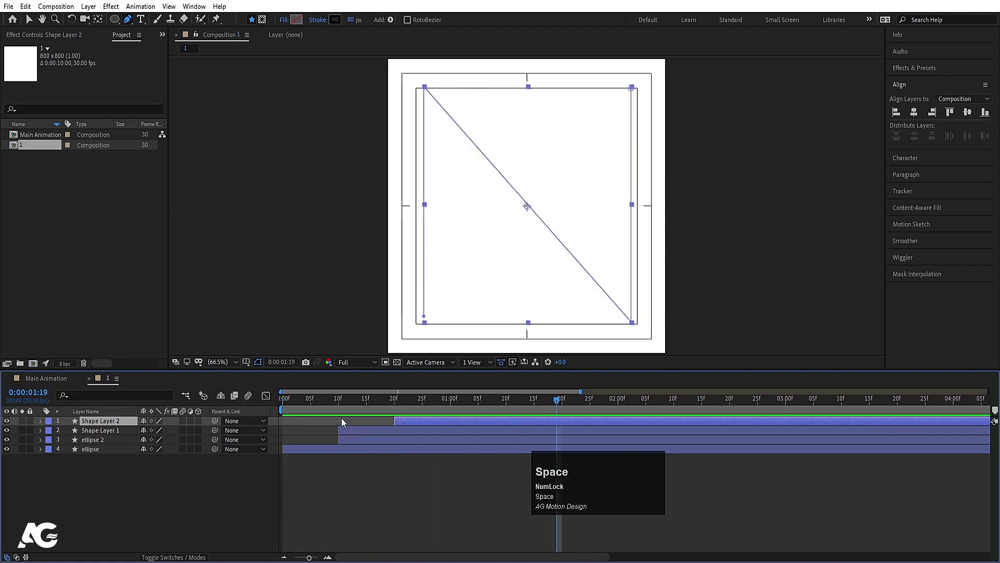
pyautogui.moveTo(318, 403); pyautogui.dragTo(197, 409)
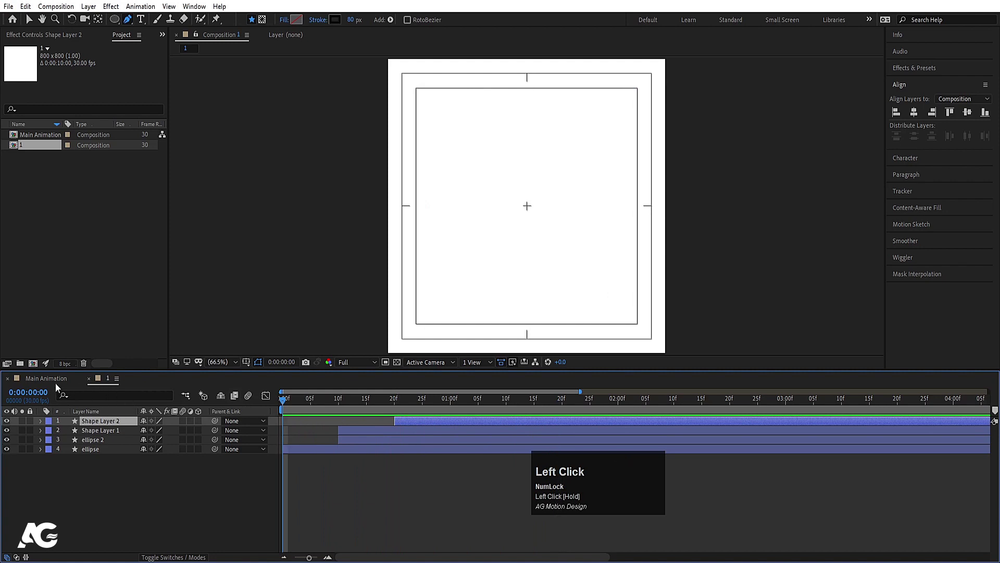
pyautogui.click(358, 485)
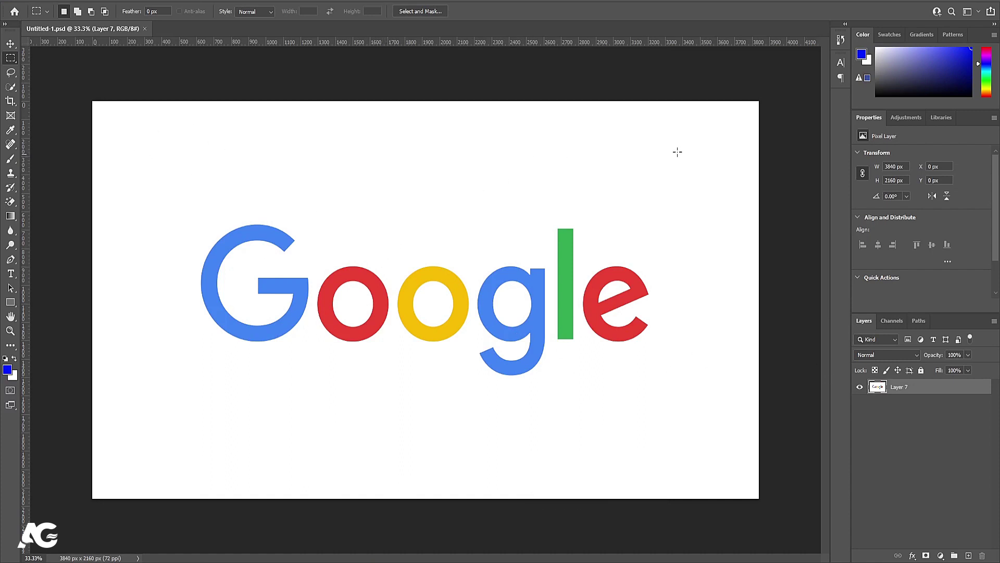
# Switch to Photoshop and try to delete the Google logo's white background using Color Range with a Fuzziness of 200
pyautogui.click(141, 1)
pyautogui.moveTo(123, 1)
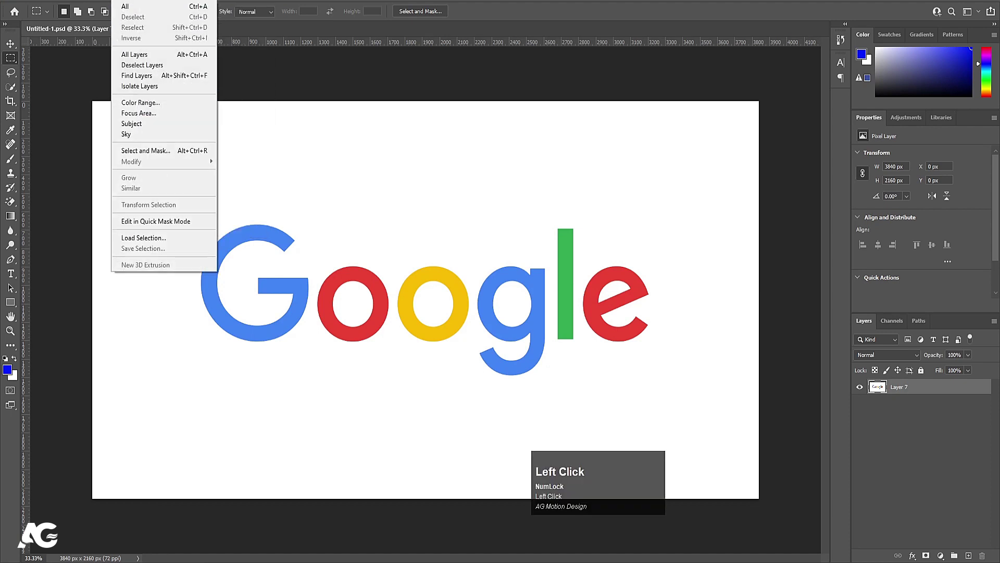
pyautogui.click(140, 103)
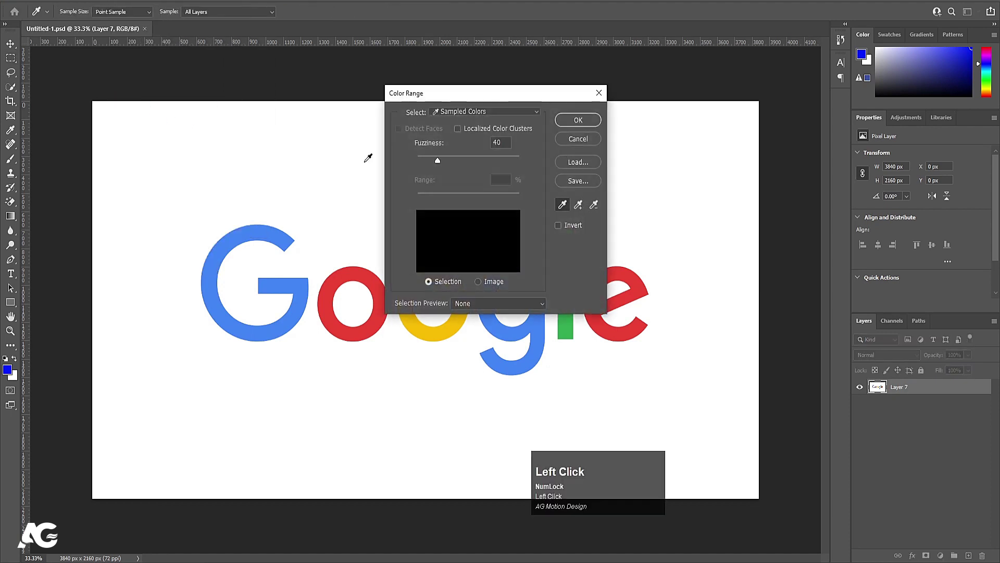
pyautogui.click(291, 198)
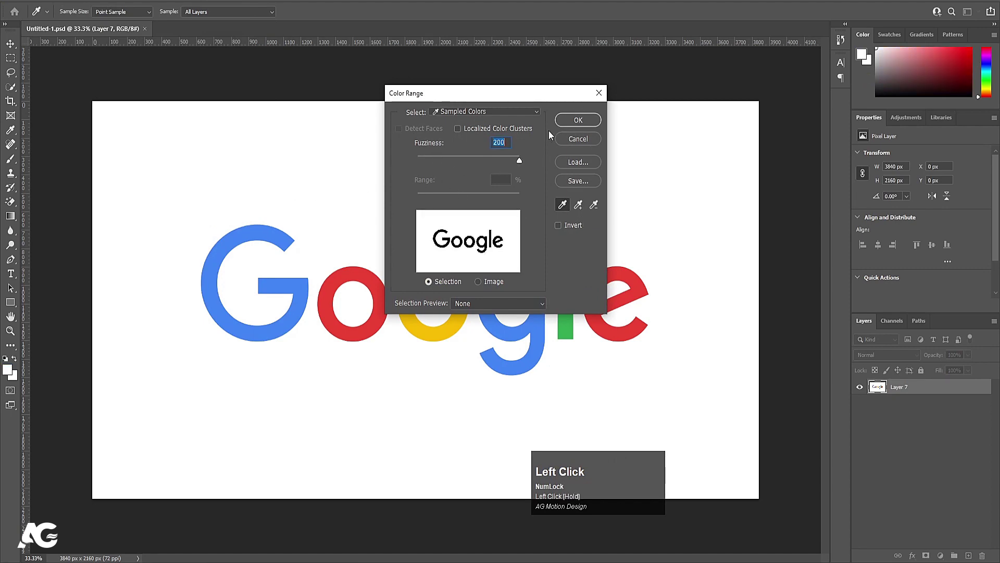
pyautogui.click(563, 119)
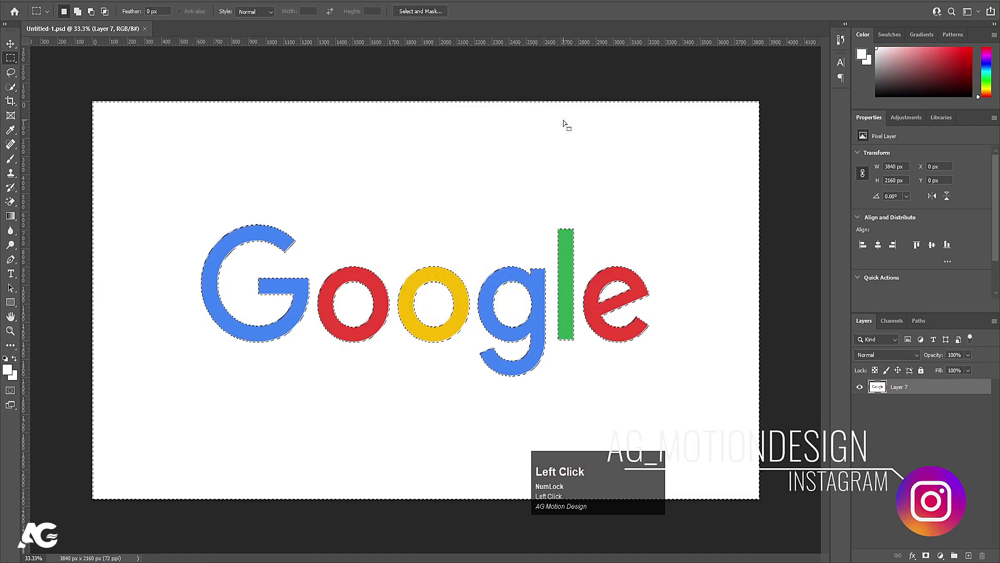
pyautogui.press('Delete')
pyautogui.hotkey('ctrl', 'd')
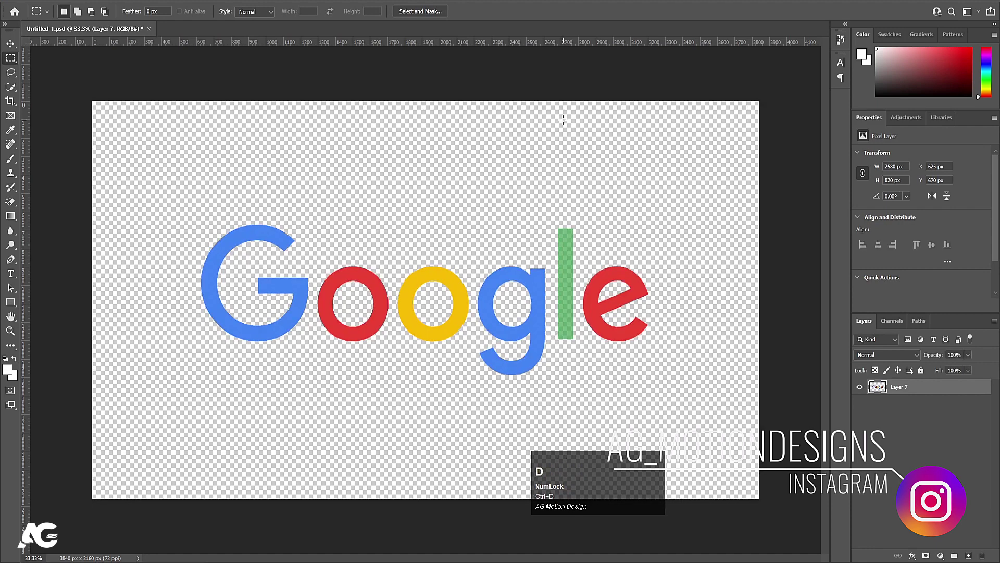
# Inspect the green letter closely, undo the background deletion, and clear the selection
pyautogui.keyDown('alt'); pyautogui.scroll(5, 564, 293); pyautogui.keyUp('alt')
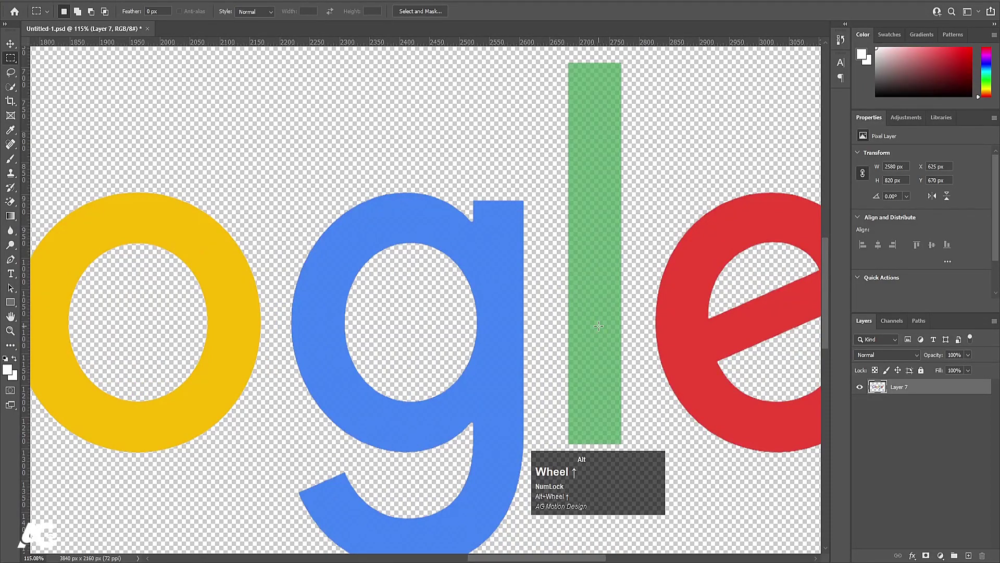
pyautogui.keyDown('alt'); pyautogui.scroll(-5, 599, 326); pyautogui.keyUp('alt')
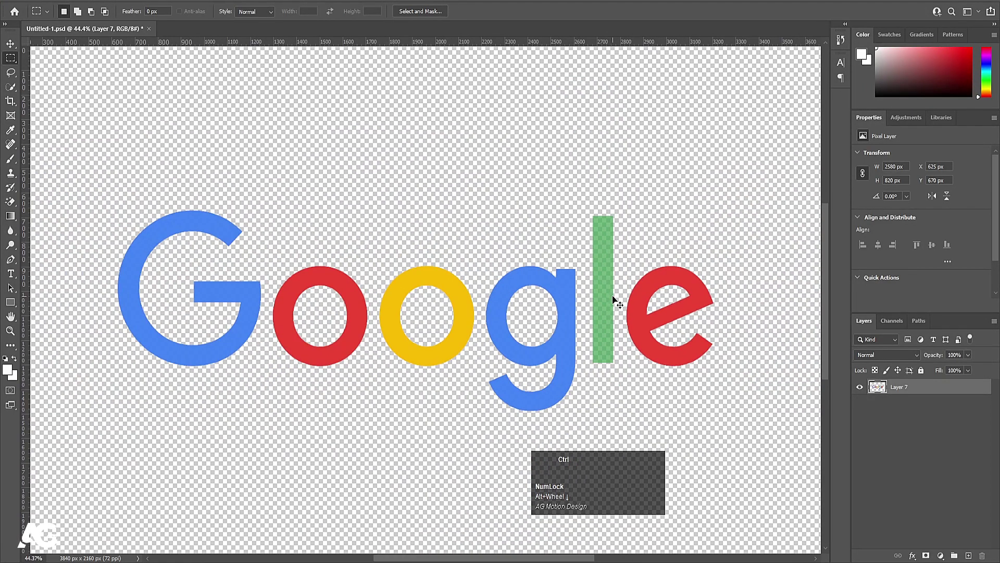
pyautogui.hotkey('ctrl', 'z')
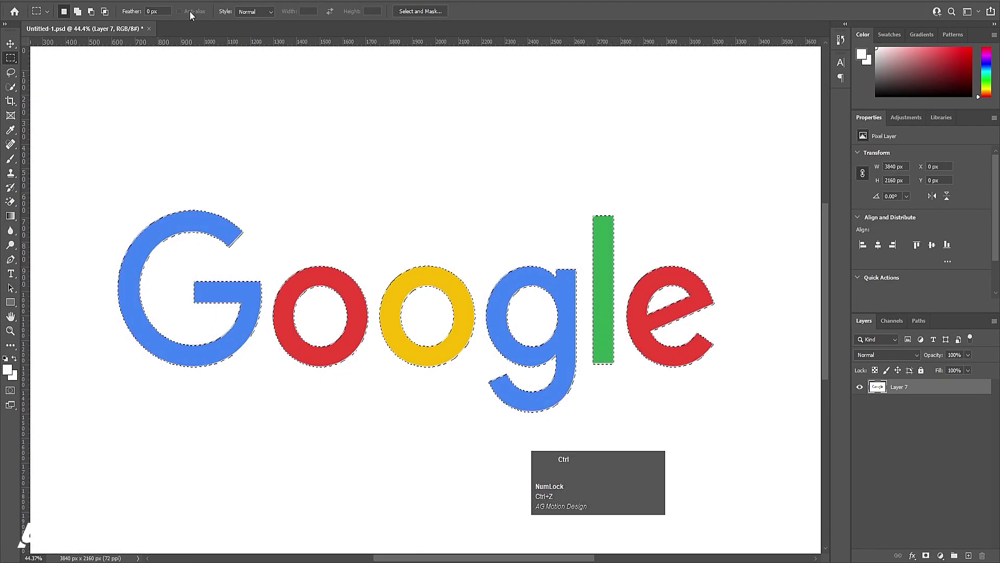
pyautogui.hotkey('ctrl', 'd')
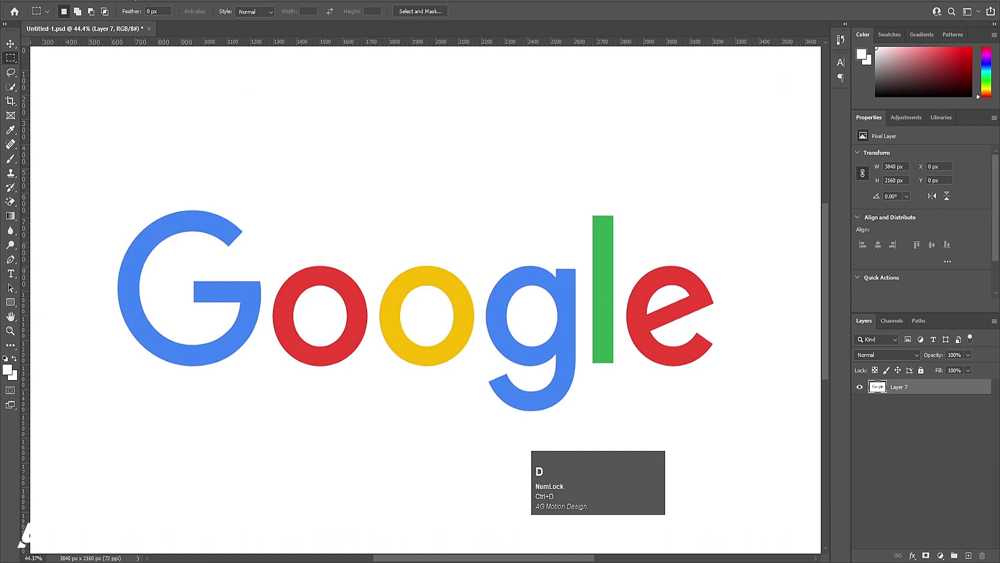
# Reselect the white background with Color Range, delete it to leave transparency around the letters, and deselect
pyautogui.click(123, 2)
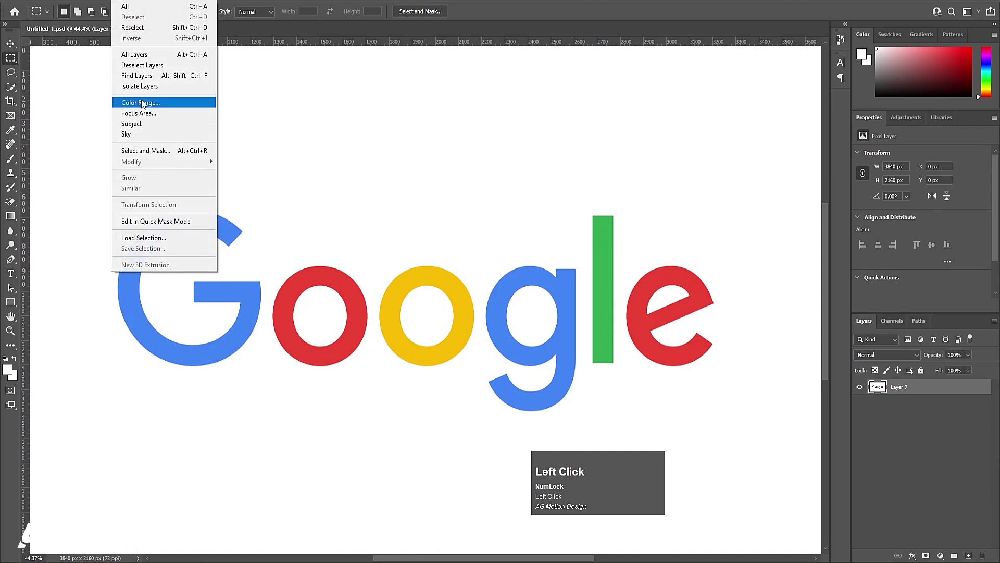
pyautogui.click(142, 103)
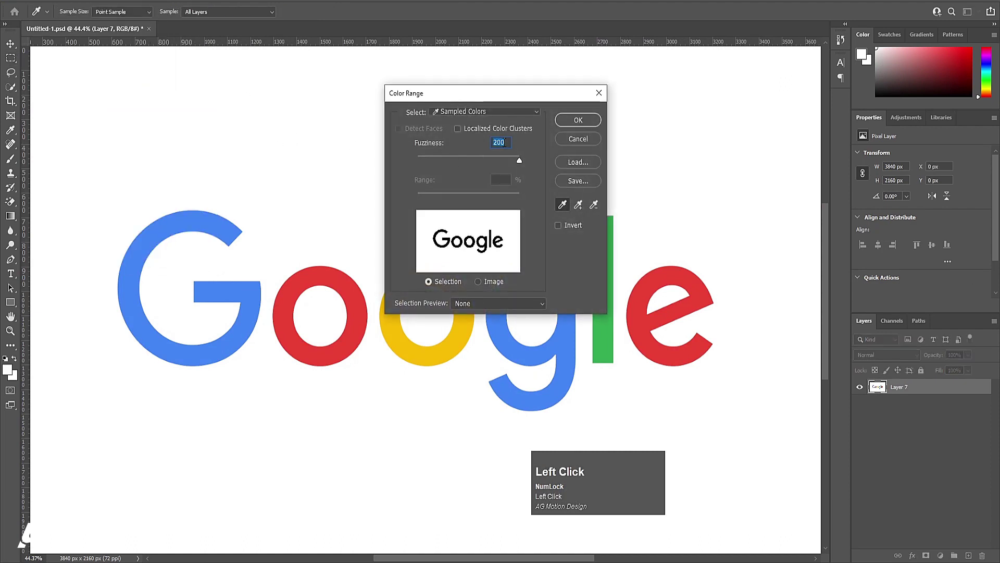
pyautogui.press('Return')
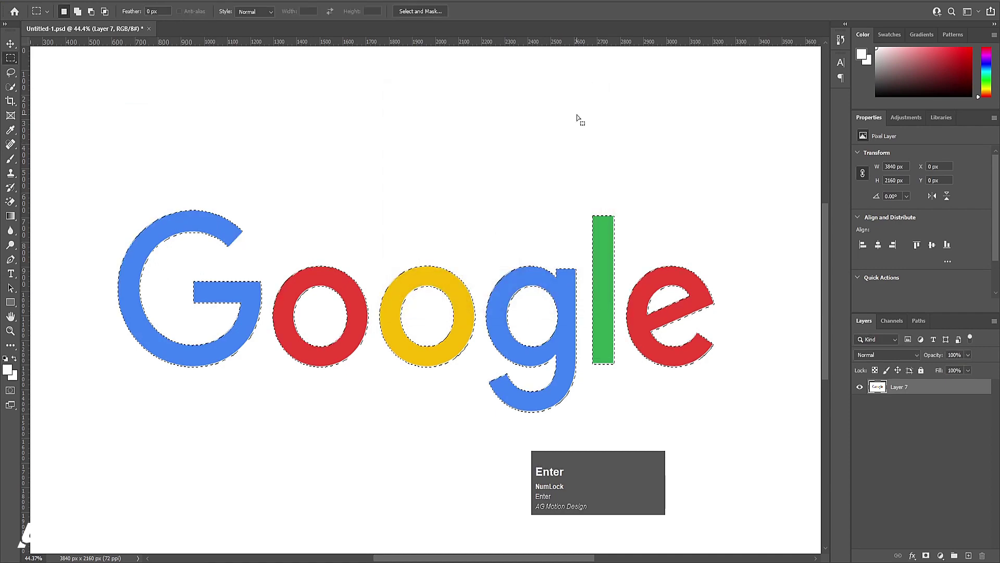
pyautogui.press('Delete')
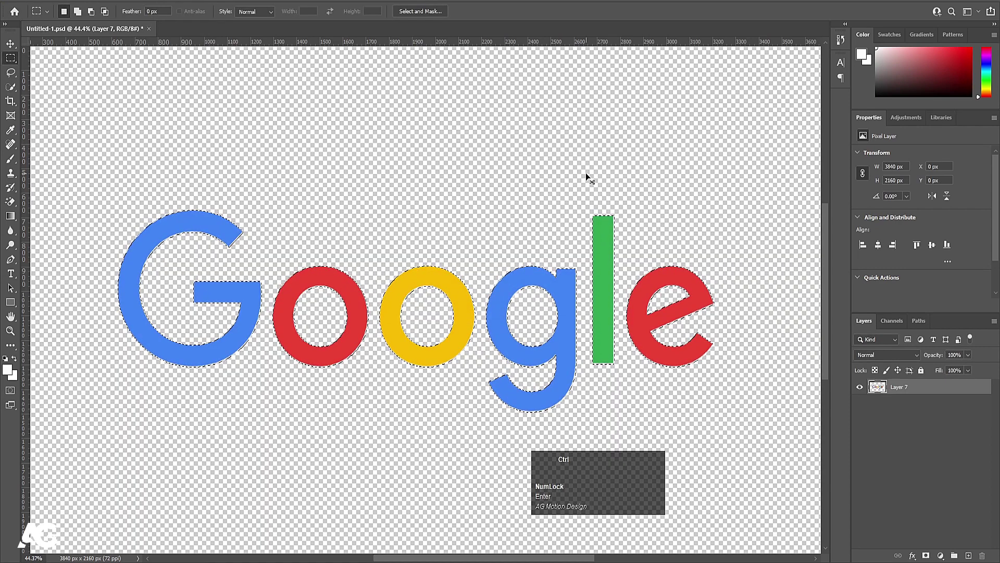
pyautogui.hotkey('ctrl', 'd')
pyautogui.scroll(2, 605, 340)
pyautogui.scroll(1, 606, 340)
pyautogui.scroll(-2, 605, 323)
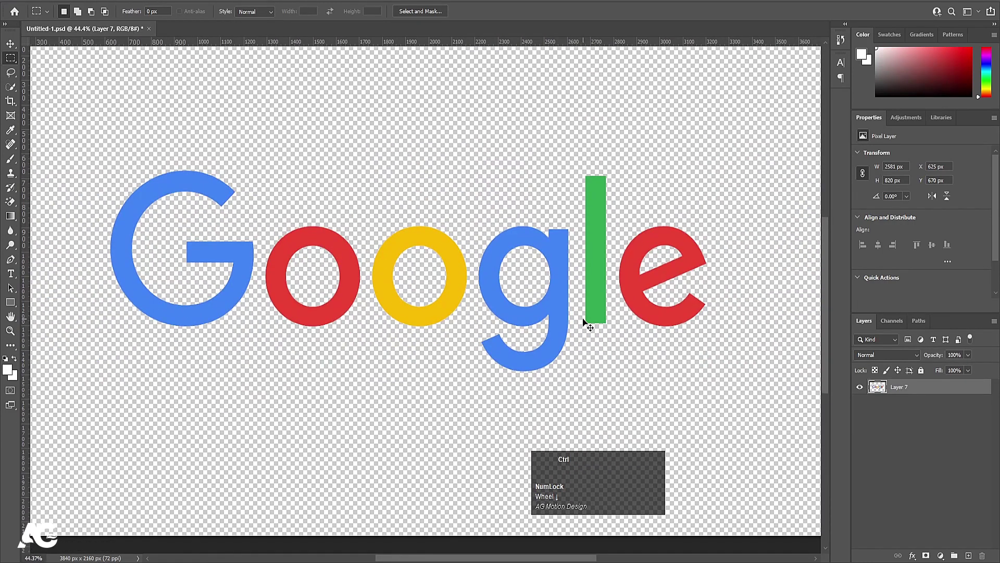
# Select the blue capital G with a rectangular marquee, cut it, and paste it in place on a new layer
pyautogui.hotkey('ctrl', '0')
pyautogui.press('m')
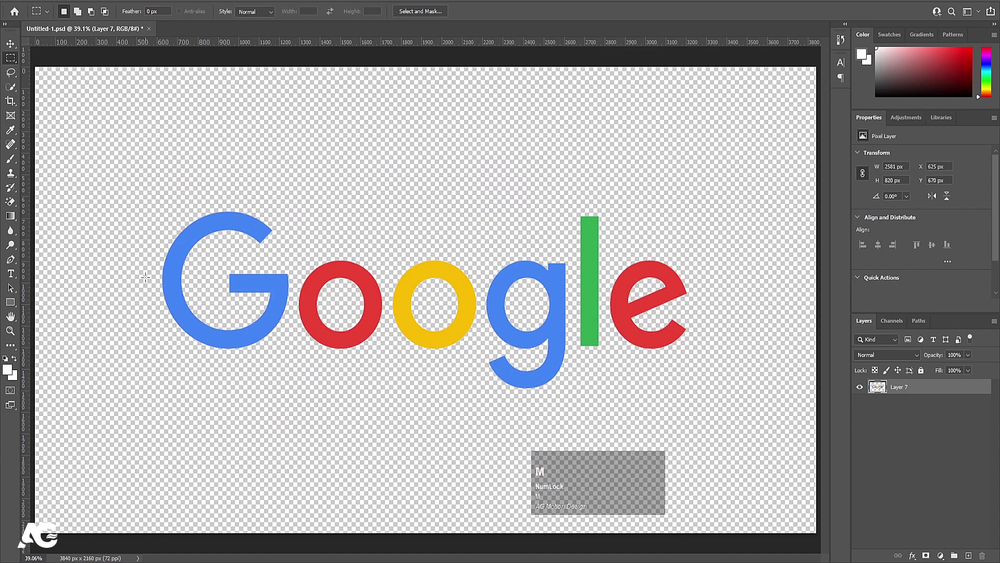
pyautogui.moveTo(144, 161); pyautogui.dragTo(290, 368)
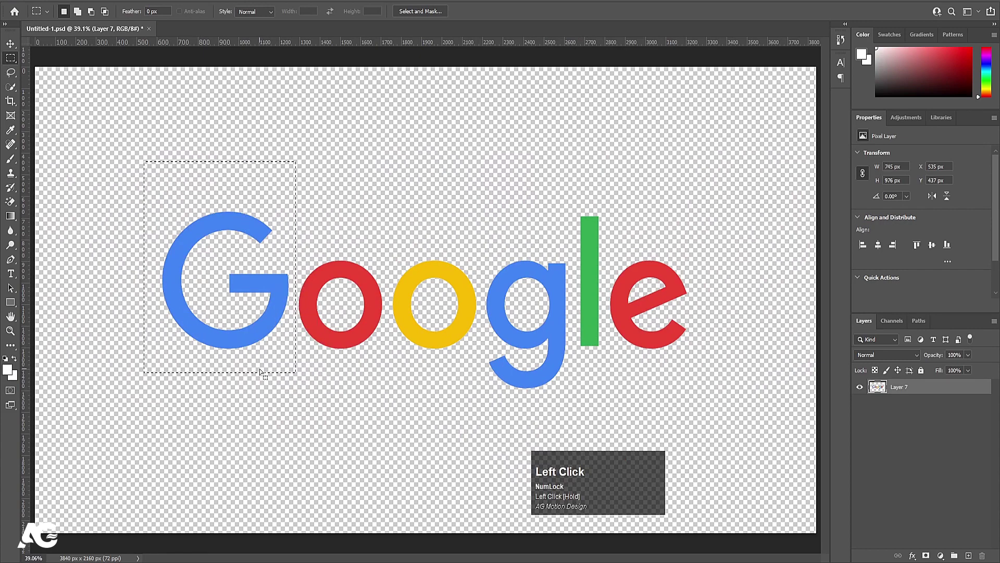
pyautogui.hotkey('ctrl', 'x')
pyautogui.click(969, 555)
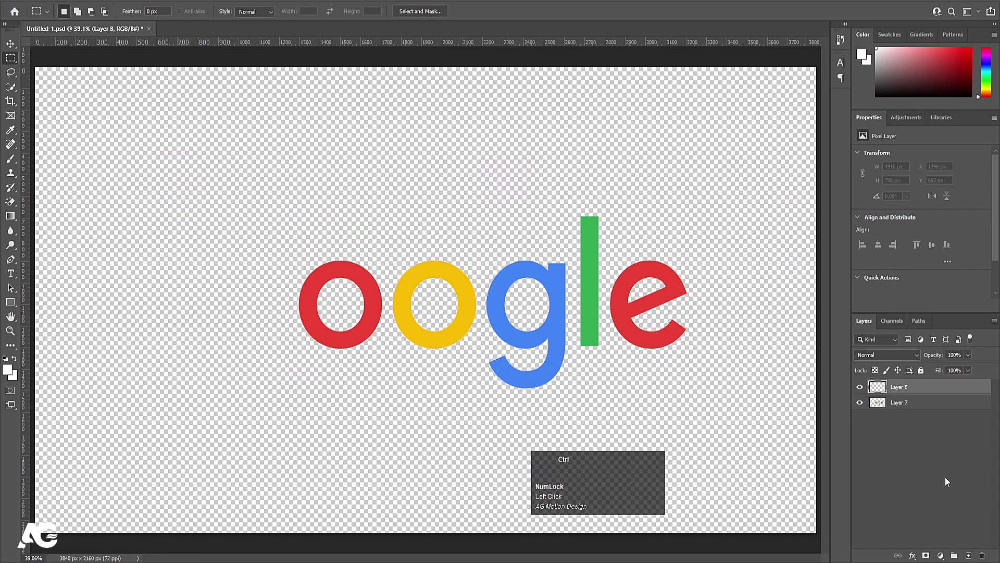
pyautogui.hotkey('ctrl', 'shift', 'v')
# Select the red o on Layer 7 with a rectangular marquee, cut it, and paste it in place on a new layer
pyautogui.click(896, 407)
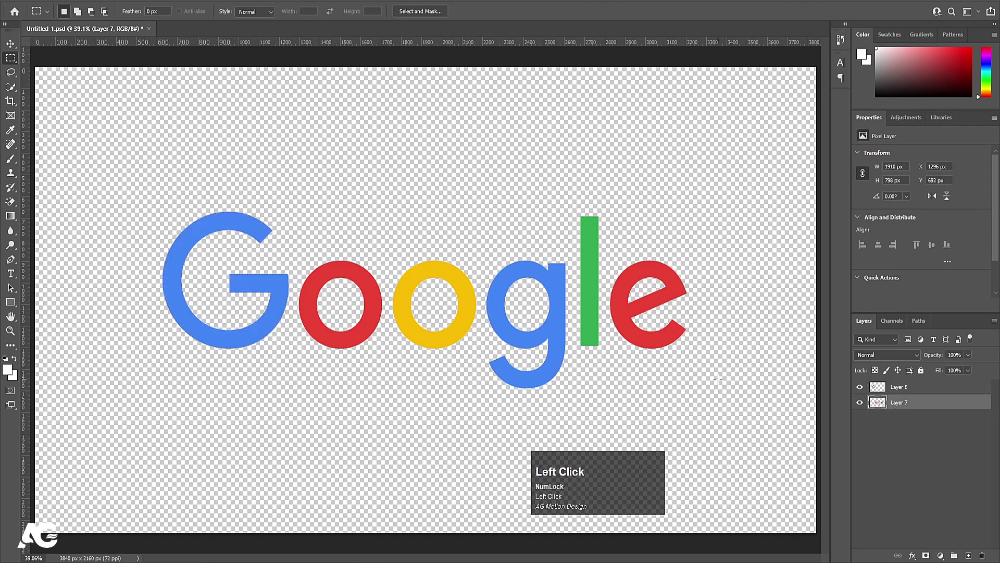
pyautogui.moveTo(294, 236); pyautogui.dragTo(388, 356)
pyautogui.hotkey('ctrl', 'x')
pyautogui.click(968, 556)
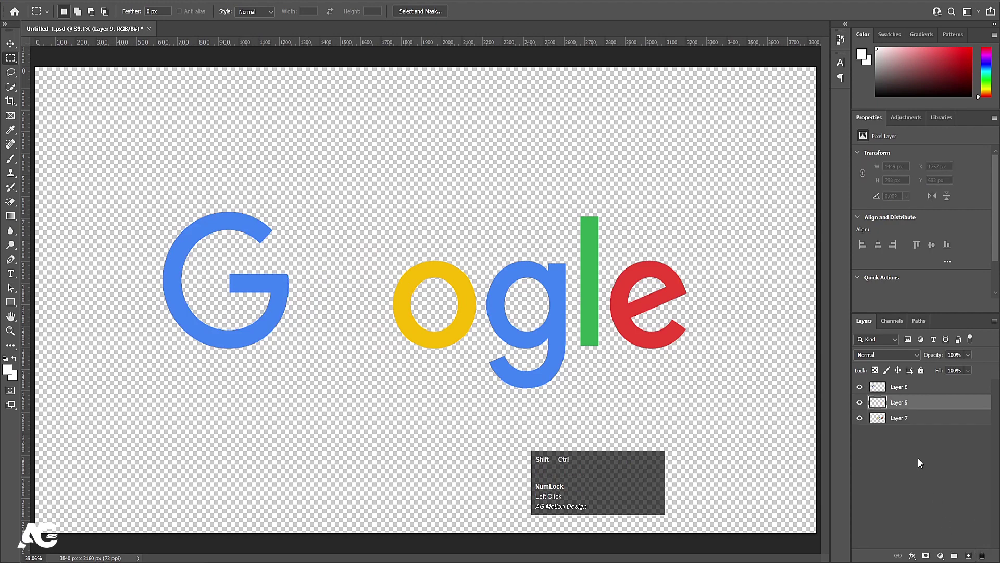
pyautogui.hotkey('ctrl', 'shift', 'v')
# Cut the yellow o out of Layer 7 with a rectangular marquee and paste it in place on a new layer
pyautogui.click(900, 420)
pyautogui.moveTo(391, 233); pyautogui.dragTo(480, 373)
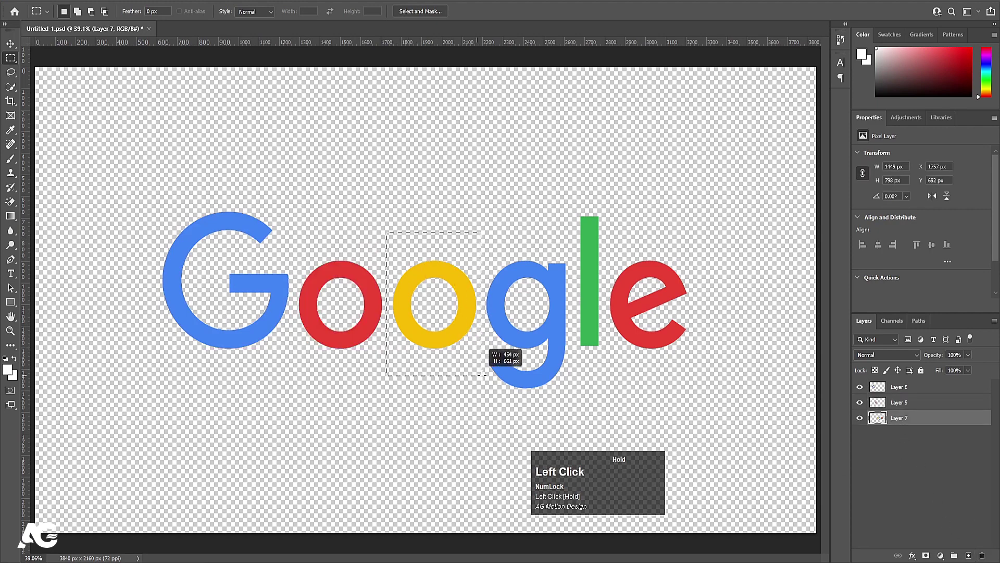
pyautogui.hotkey('ctrl', 'x')
pyautogui.click(969, 555)
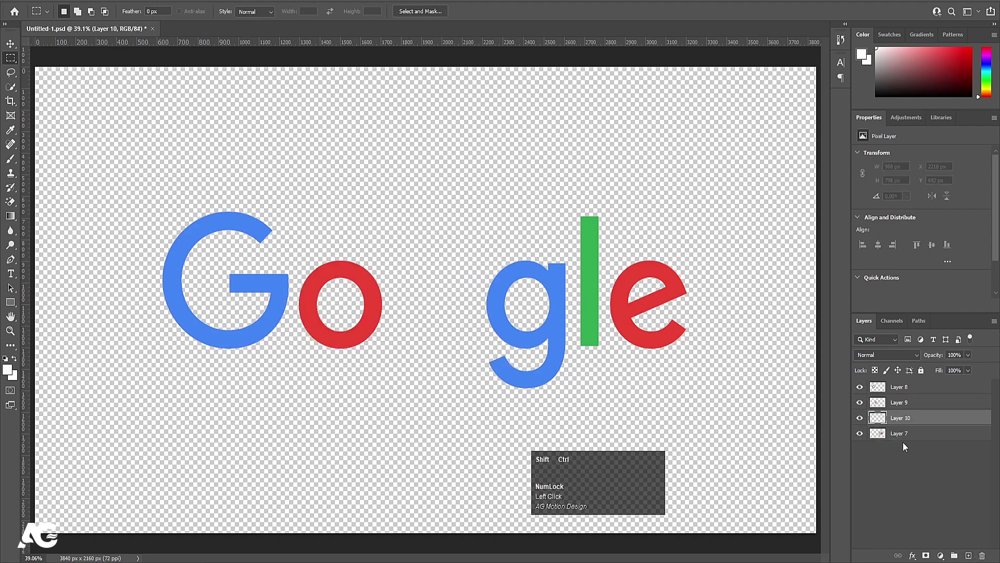
pyautogui.hotkey('ctrl', 'shift', 'v')
# Cut the blue lowercase g out of Layer 7 and paste it in place on its own new layer
pyautogui.click(899, 433)
pyautogui.moveTo(480, 237); pyautogui.dragTo(570, 398)
pyautogui.hotkey('ctrl', 'x')
pyautogui.click(966, 554)
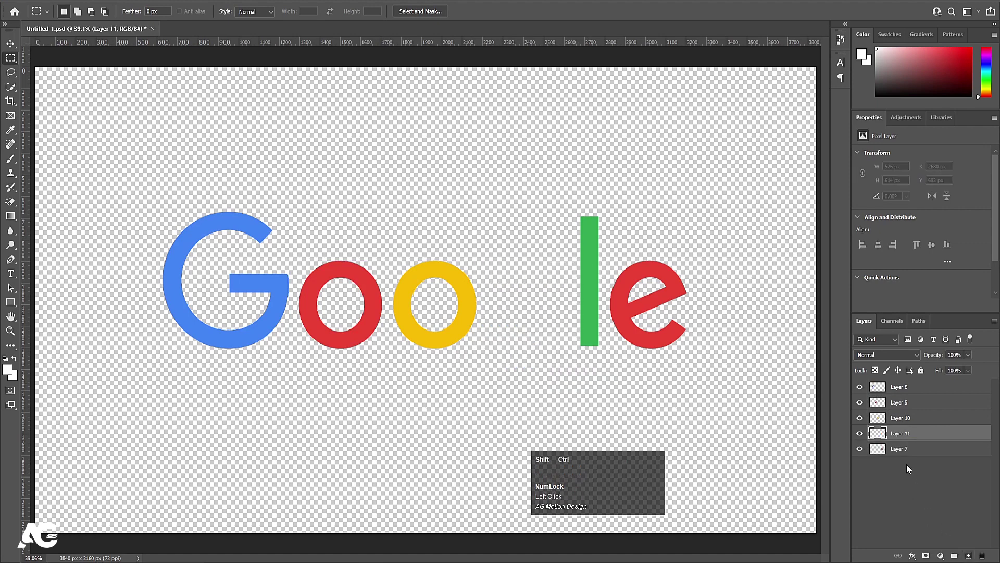
pyautogui.hotkey('ctrl', 'shift', 'v')
# Cut the green l out of Layer 7, paste it in place on a new layer, and save the document
pyautogui.click(899, 449)
pyautogui.moveTo(577, 196); pyautogui.dragTo(607, 357)
pyautogui.hotkey('ctrl', 'x')
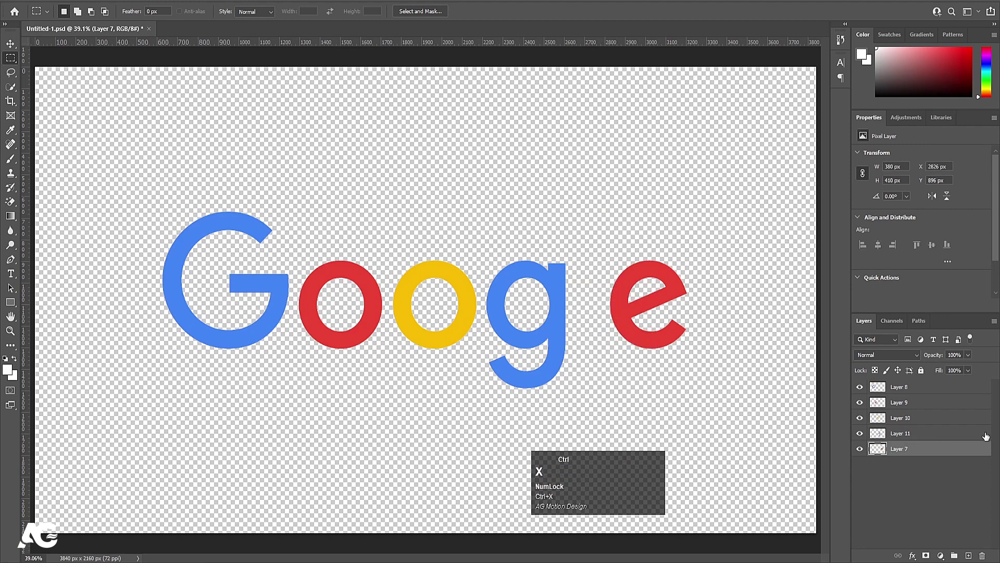
pyautogui.click(968, 554)
pyautogui.hotkey('ctrl', 'shift', 'v')
pyautogui.hotkey('ctrl', 's')
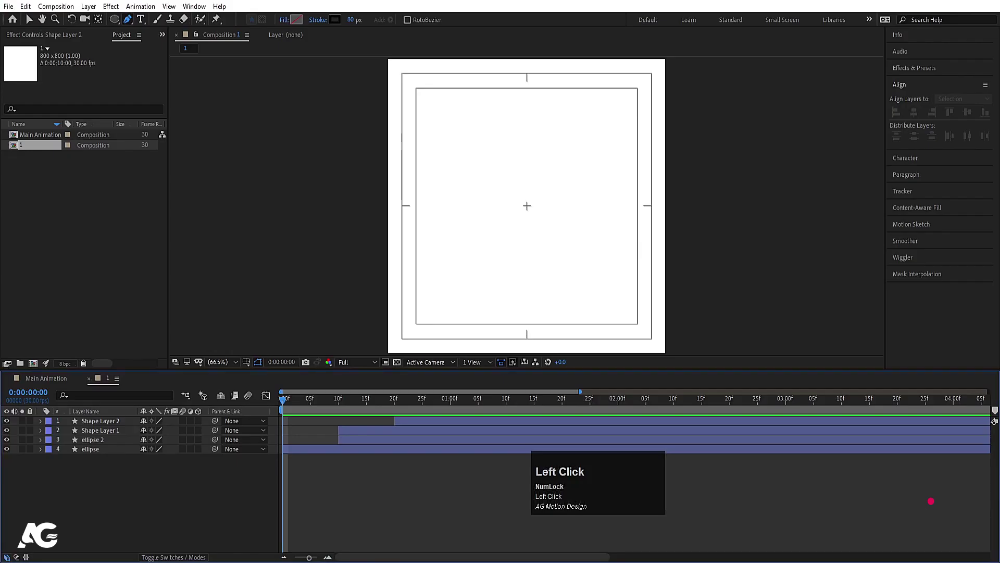
# Switch to After Effects, show the Main Animation composition, and import Untitled-1.psd as Composition - Retain Layer Sizes with Editable Layer Styles
pyautogui.click(50, 375)
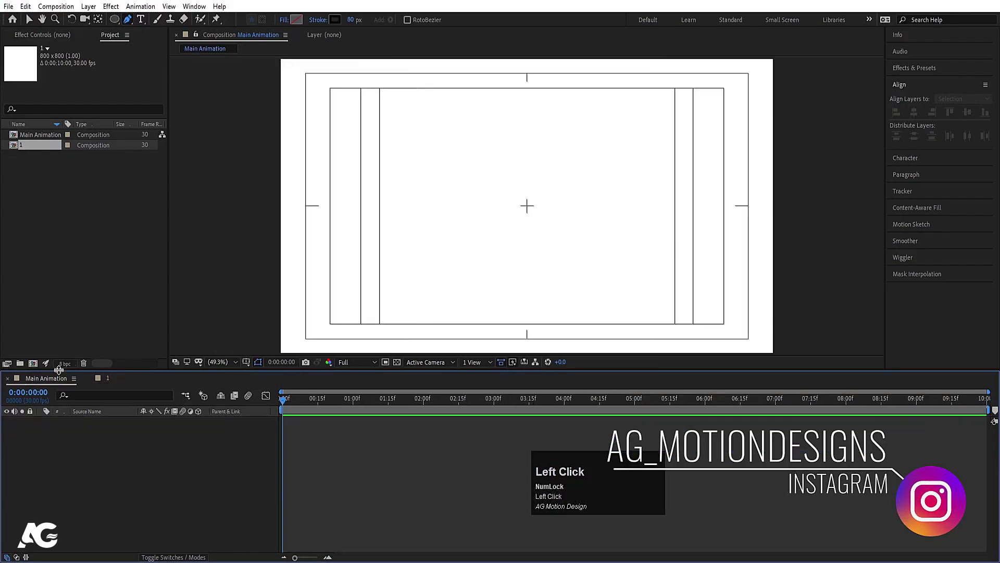
pyautogui.hotkey('ctrl', 'i')
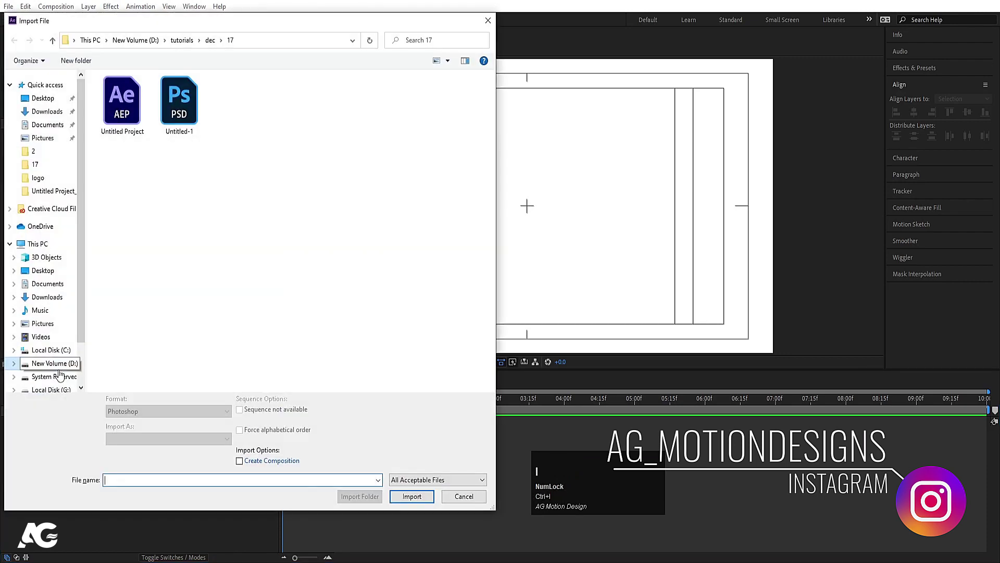
pyautogui.click(183, 114)
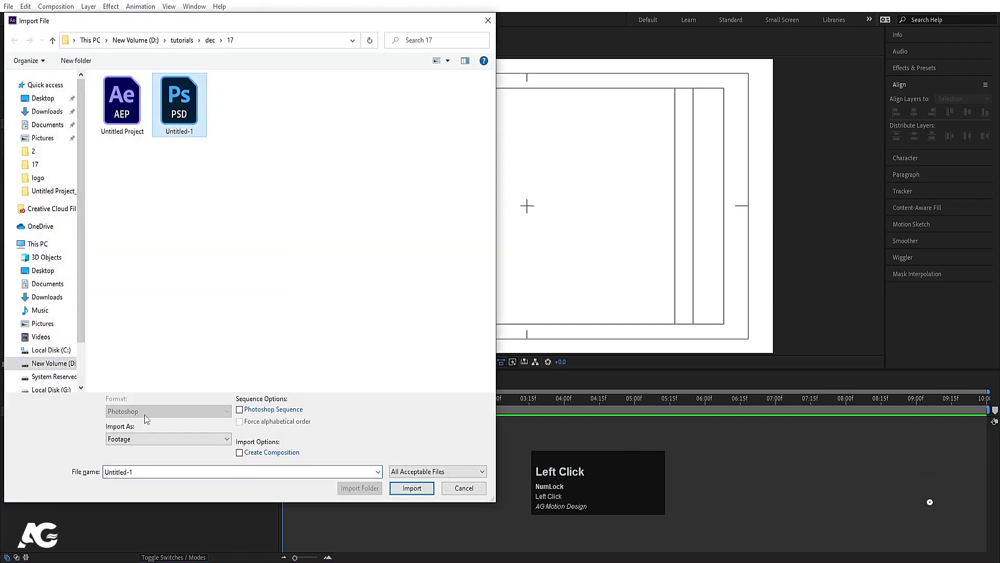
pyautogui.click(125, 440)
pyautogui.click(139, 457)
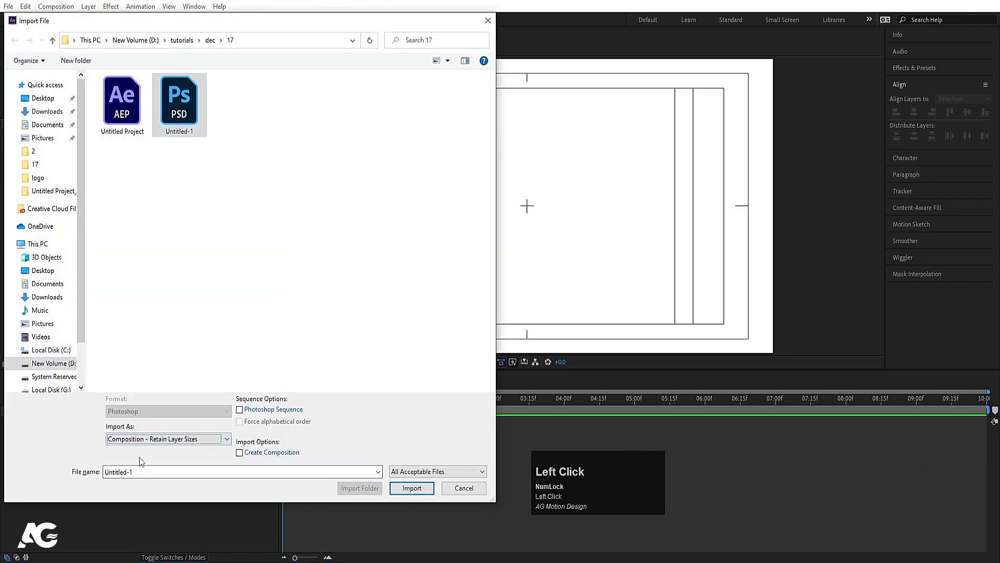
pyautogui.press('Return')
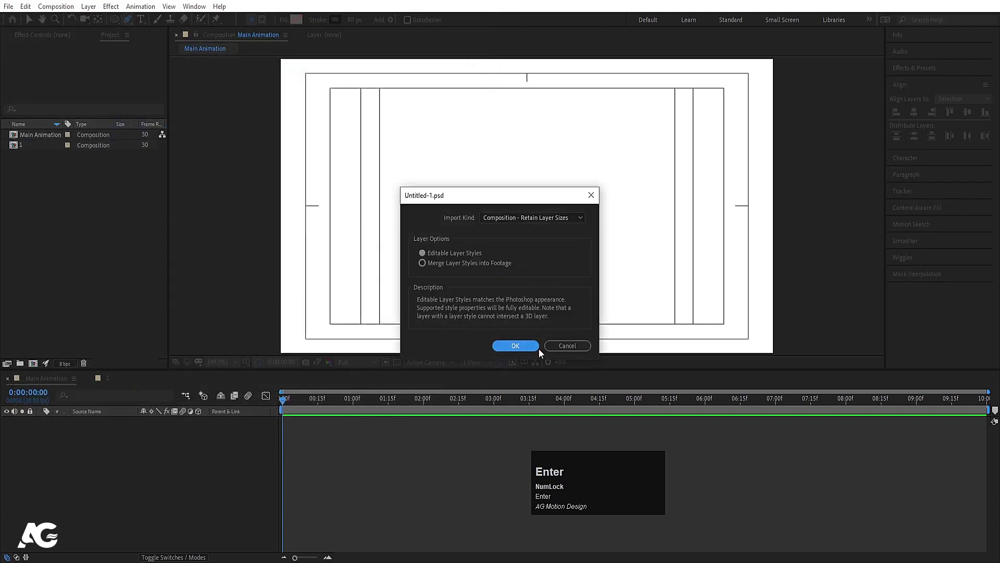
pyautogui.click(506, 346)
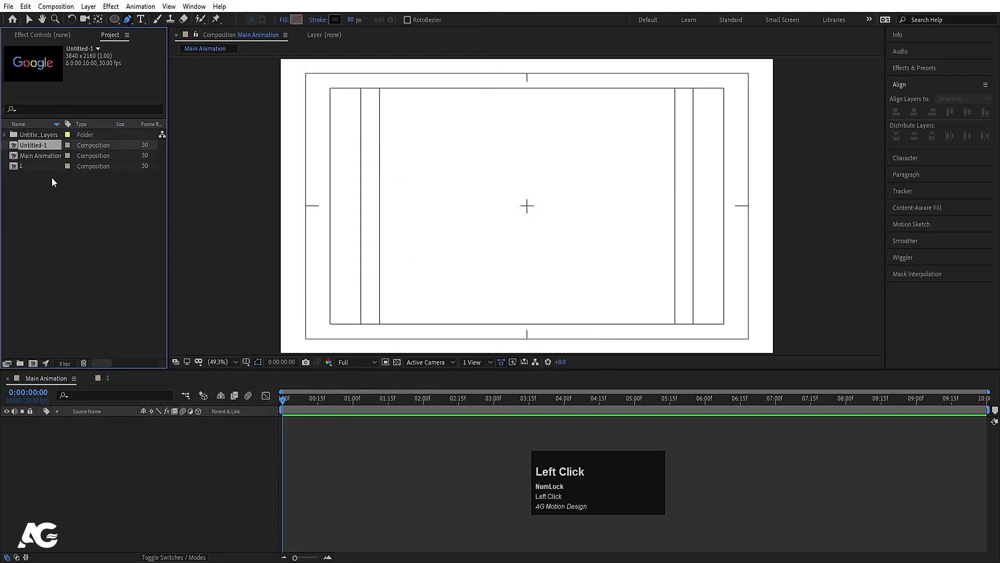
# Copy all six letter layers from the Untitled-1 composition into Main Animation and move the logo to the frame's centre
pyautogui.doubleClick(26, 145)
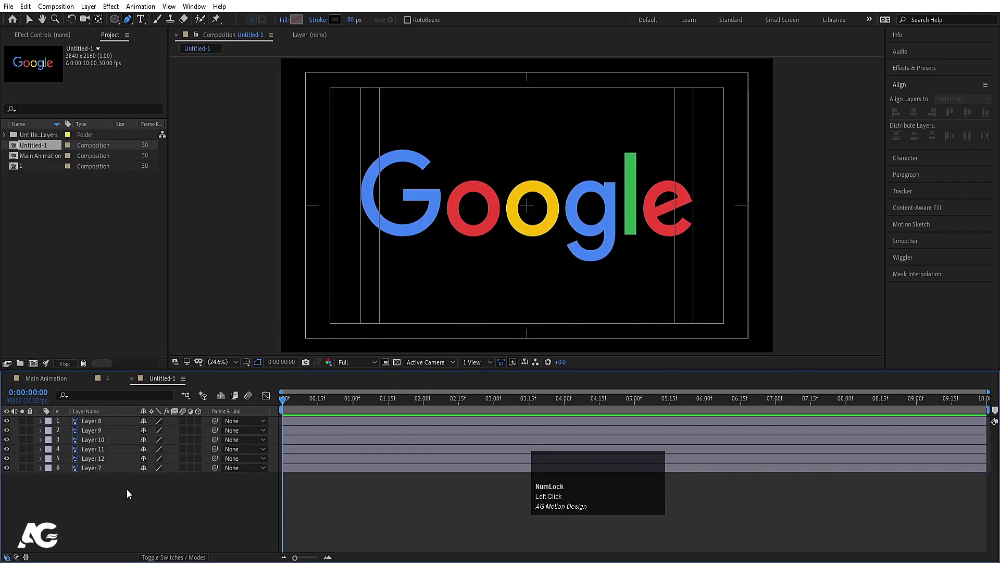
pyautogui.hotkey('ctrl', 'a')
pyautogui.press('ctrl')
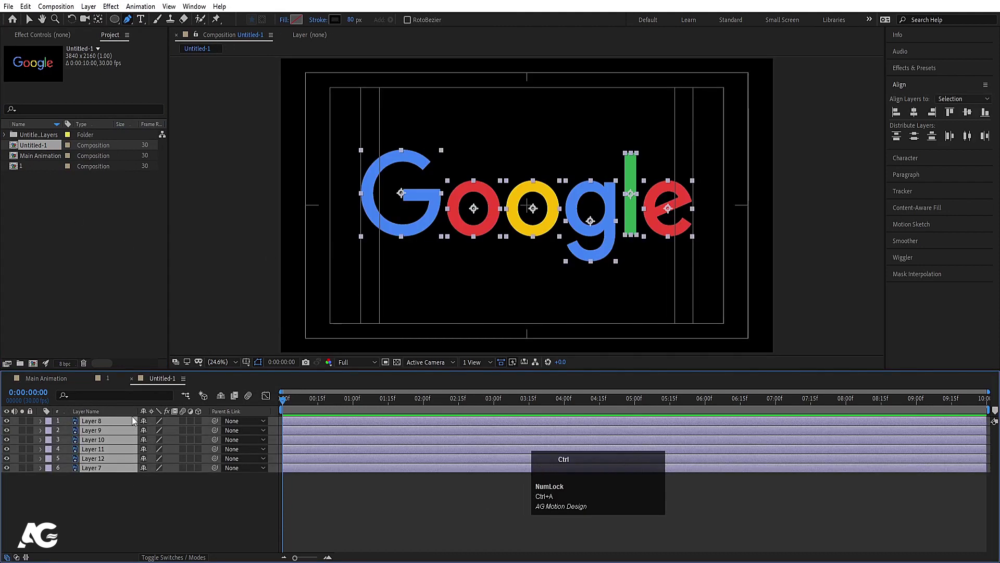
pyautogui.click(38, 380)
pyautogui.hotkey('ctrl', 'v')
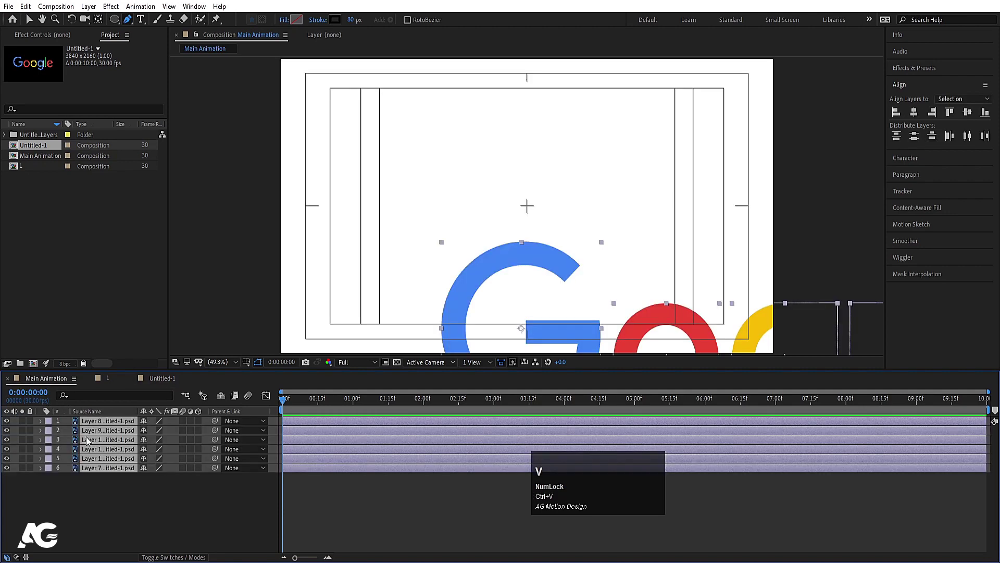
pyautogui.click(29, 20)
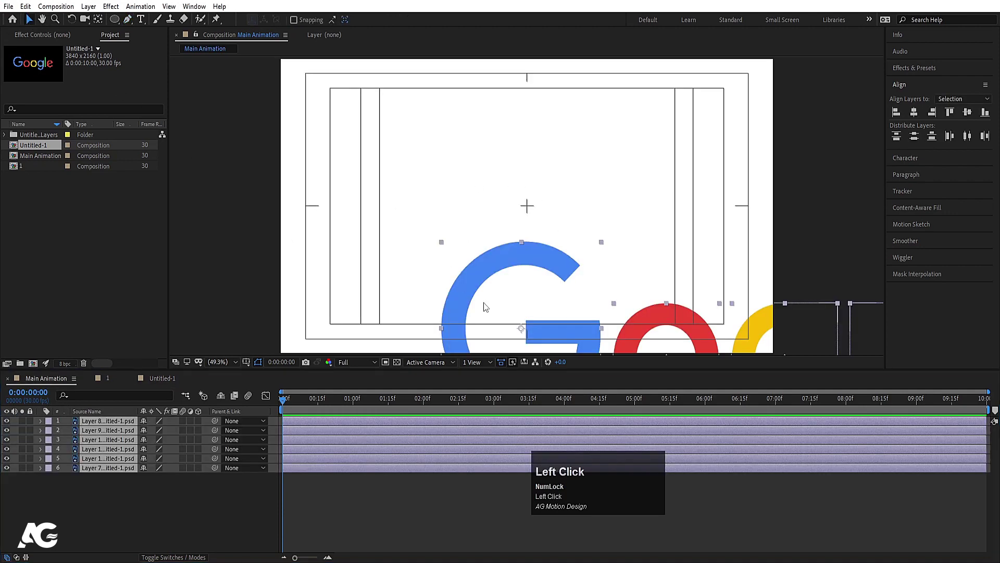
pyautogui.moveTo(557, 333); pyautogui.dragTo(297, 182)
# Create a null object in Main Animation and parent all six letter layers to it
pyautogui.rightClick(183, 494)
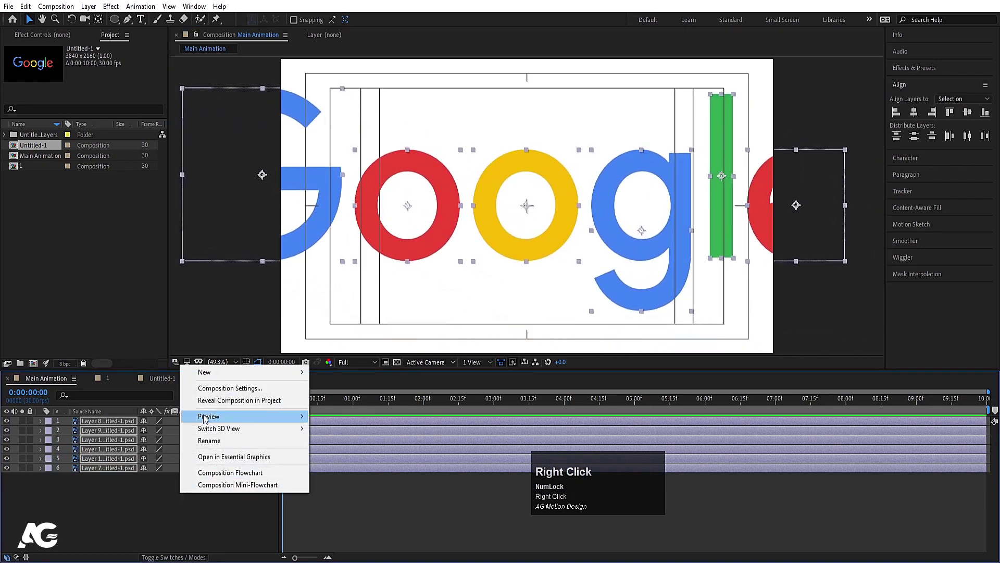
pyautogui.click(208, 371)
pyautogui.click(371, 440)
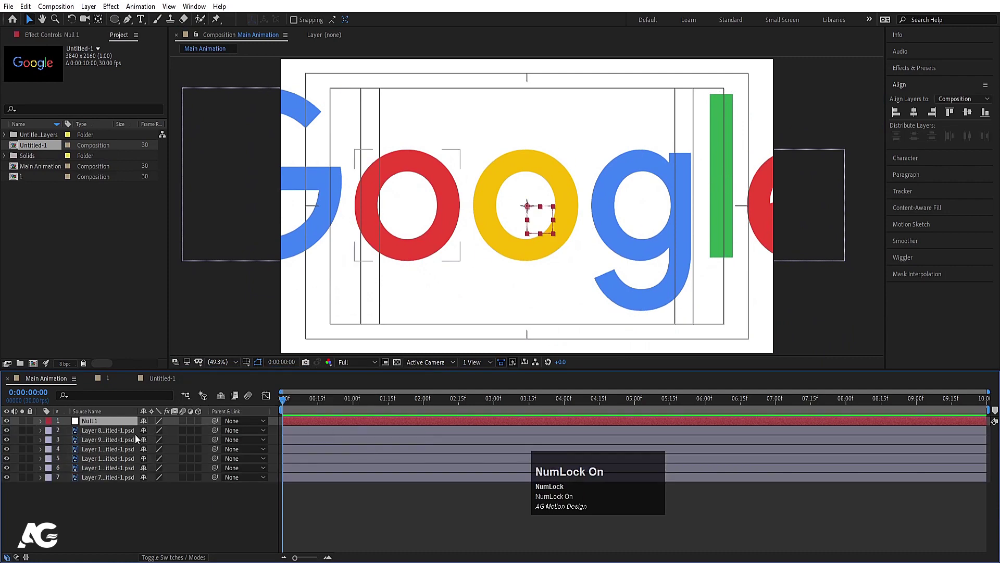
pyautogui.click(125, 431)
pyautogui.keyDown('shift'); pyautogui.click(107, 477); pyautogui.keyUp('shift')
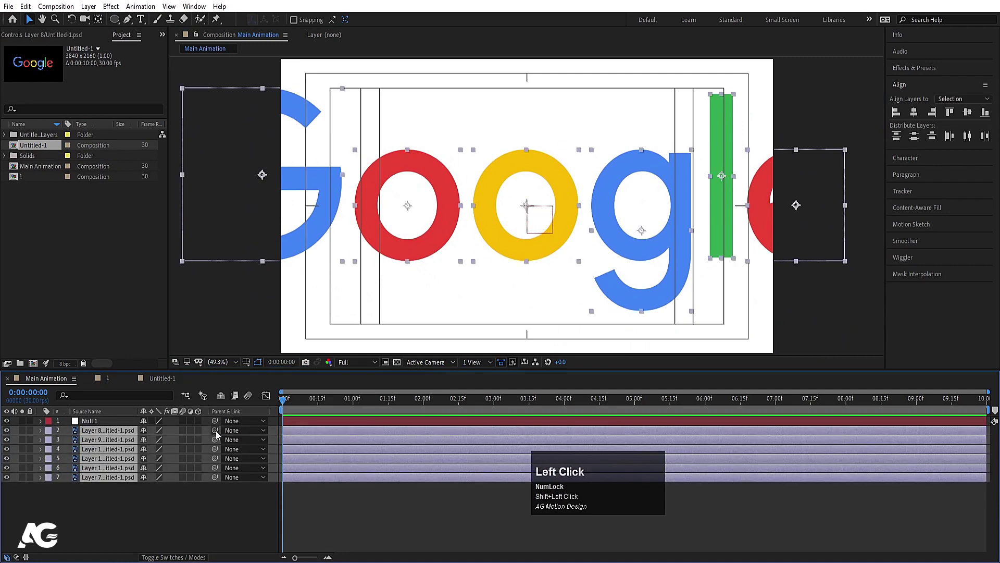
pyautogui.moveTo(215, 430); pyautogui.dragTo(130, 425)
# Scale the null to 50%, nudge the logo slightly down and right, and delete the null
pyautogui.press('s')
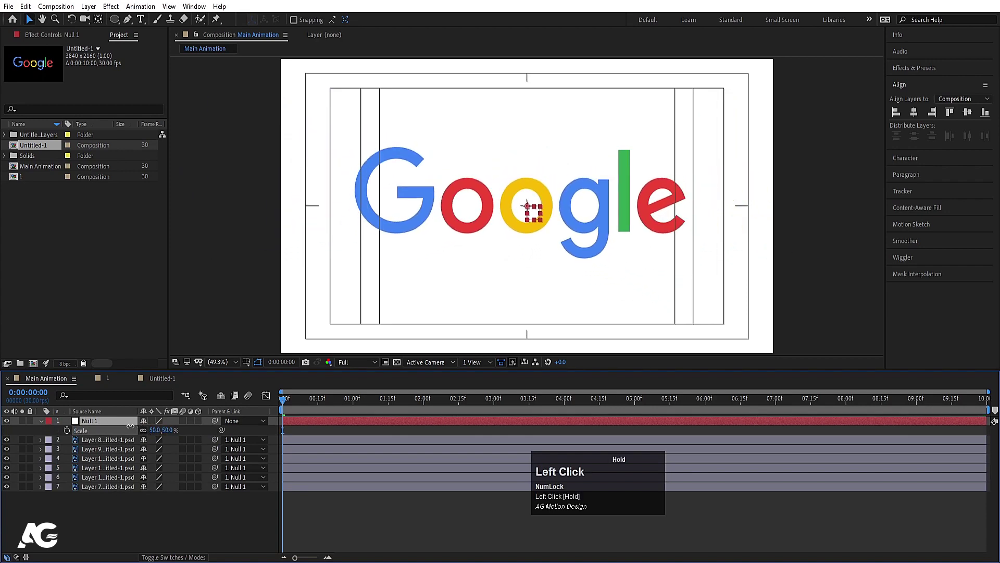
pyautogui.moveTo(532, 218); pyautogui.dragTo(538, 225)
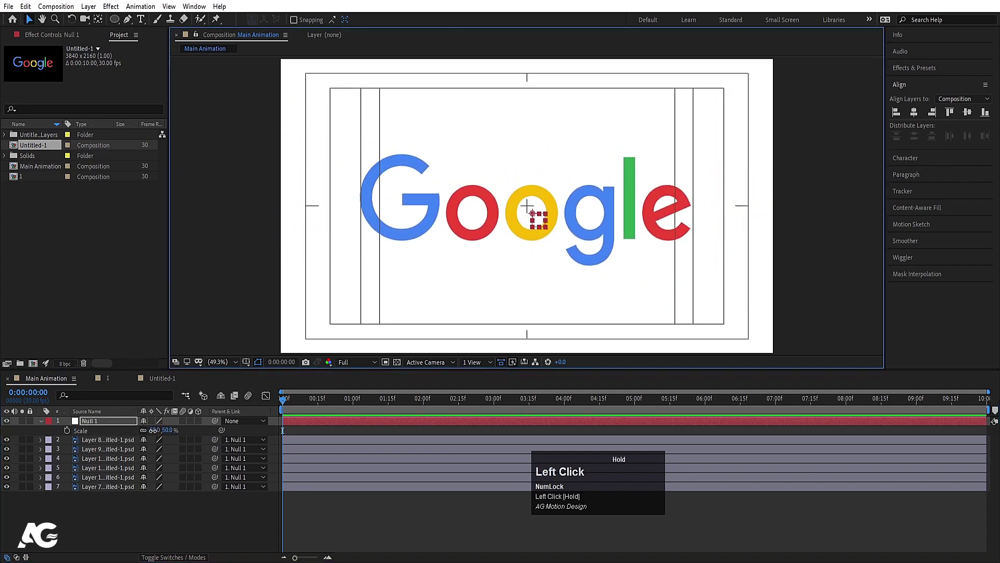
pyautogui.click(117, 520)
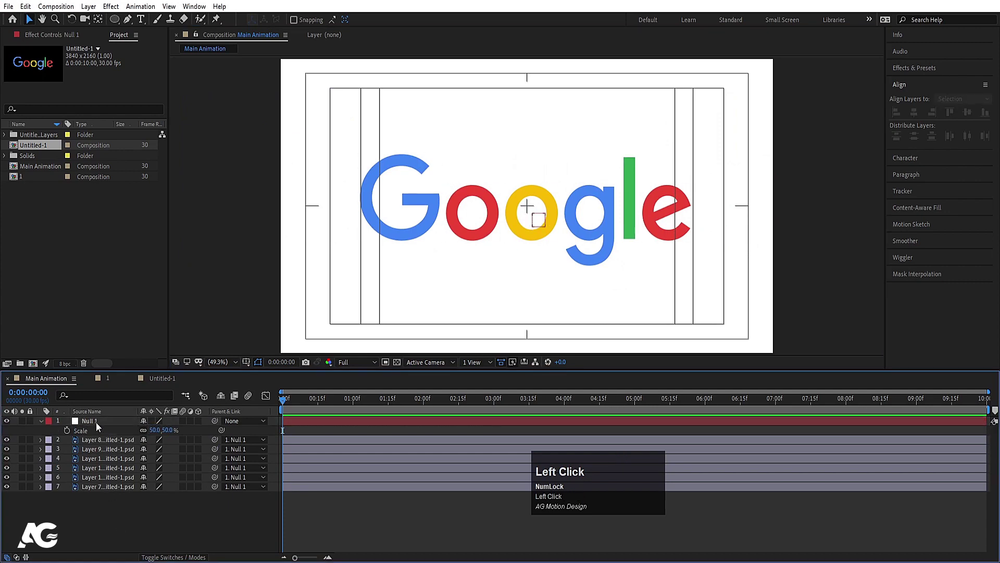
pyautogui.click(96, 422)
pyautogui.press('Delete')
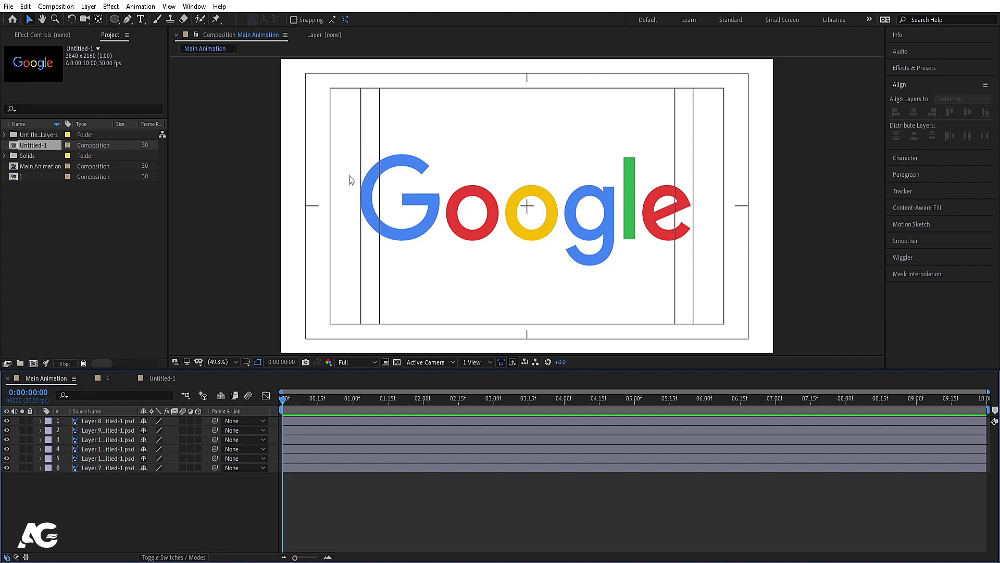
# Copy all the logo letters from Main Animation into composition 1
pyautogui.moveTo(345, 164); pyautogui.dragTo(685, 254)
pyautogui.hotkey('ctrl', 'c')
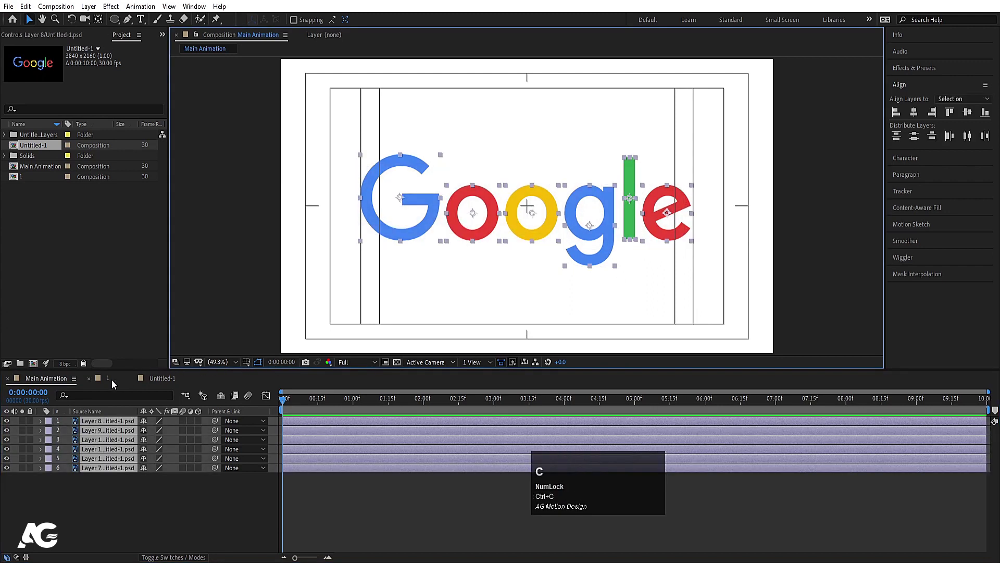
pyautogui.click(108, 378)
pyautogui.hotkey('ctrl', 'v')
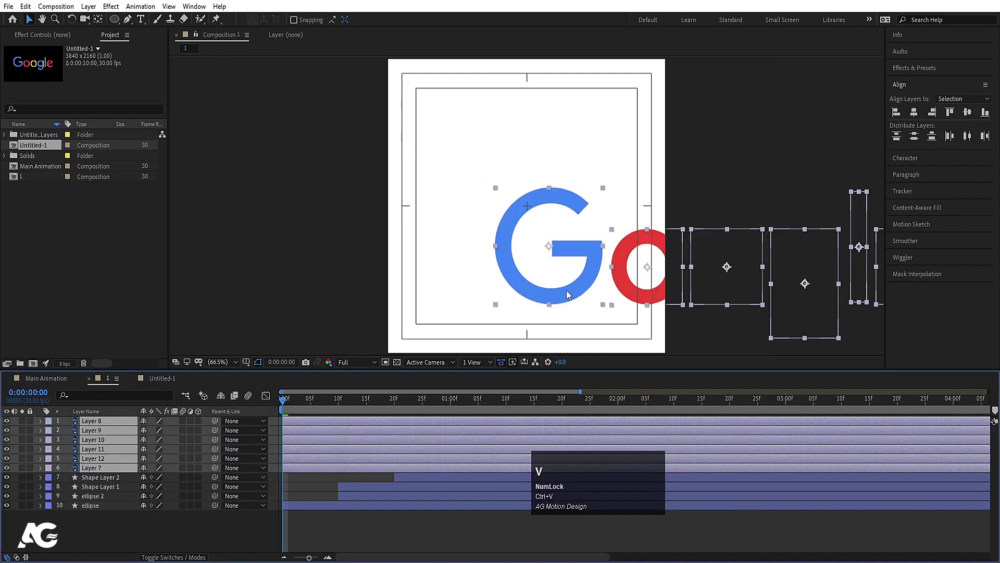
# Move the pasted letters toward the upper left of the frame and set their scale to 25%
pyautogui.moveTo(583, 264); pyautogui.dragTo(478, 165)
pyautogui.press('s')
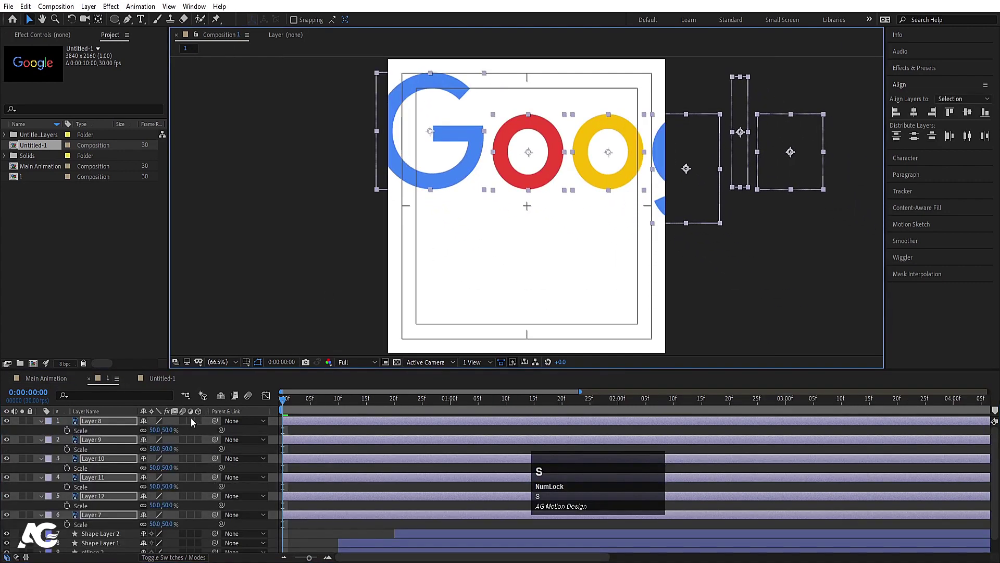
pyautogui.moveTo(152, 430); pyautogui.dragTo(139, 429)
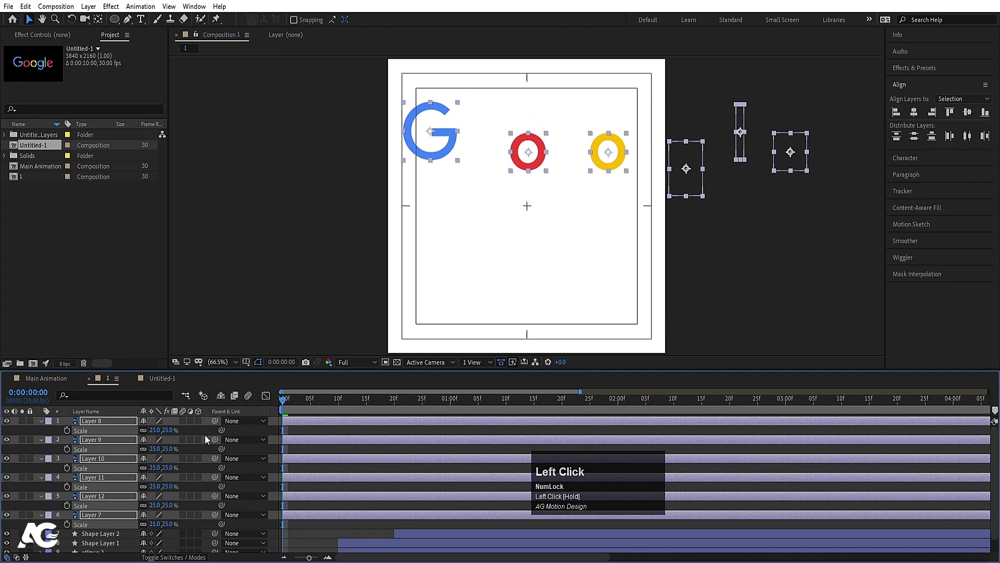
pyautogui.click(291, 431)
# Bring the red o, yellow o, blue g and green l closer together beside the G along the frame's upper edge
pyautogui.click(529, 151)
pyautogui.keyDown('shift'); pyautogui.click(604, 156); pyautogui.keyUp('shift')
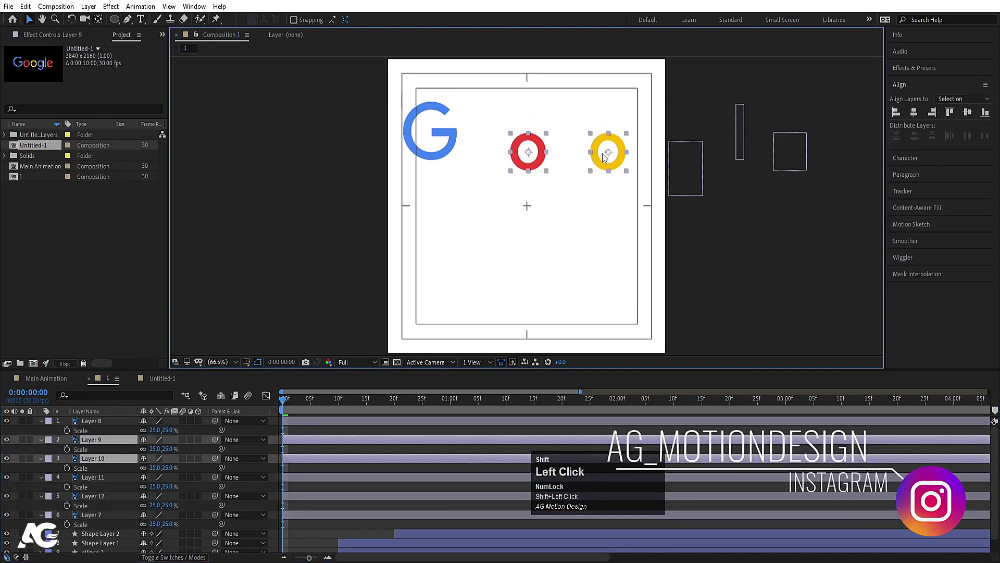
pyautogui.moveTo(604, 155); pyautogui.dragTo(529, 125)
pyautogui.click(565, 127)
pyautogui.moveTo(688, 181); pyautogui.dragTo(571, 118)
pyautogui.moveTo(736, 129); pyautogui.dragTo(616, 106)
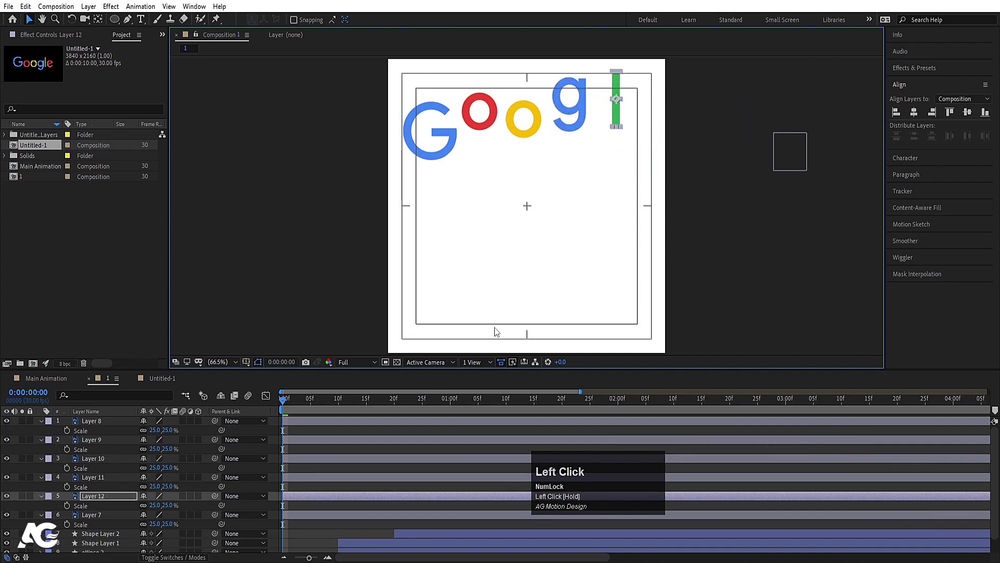
# At frame 5, fill the black ellipse circle with the blue sampled from the letter G
pyautogui.click(310, 406)
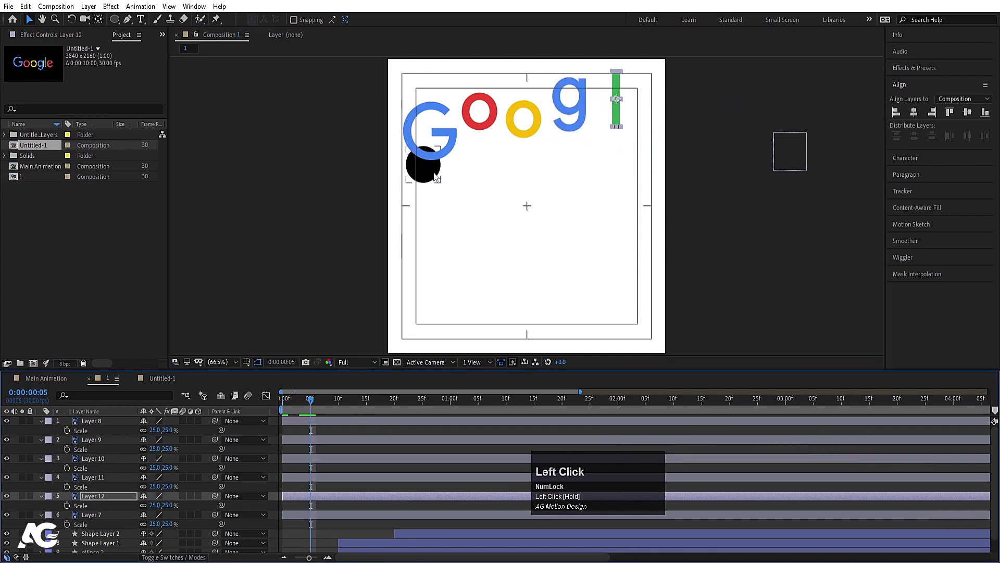
pyautogui.click(437, 177)
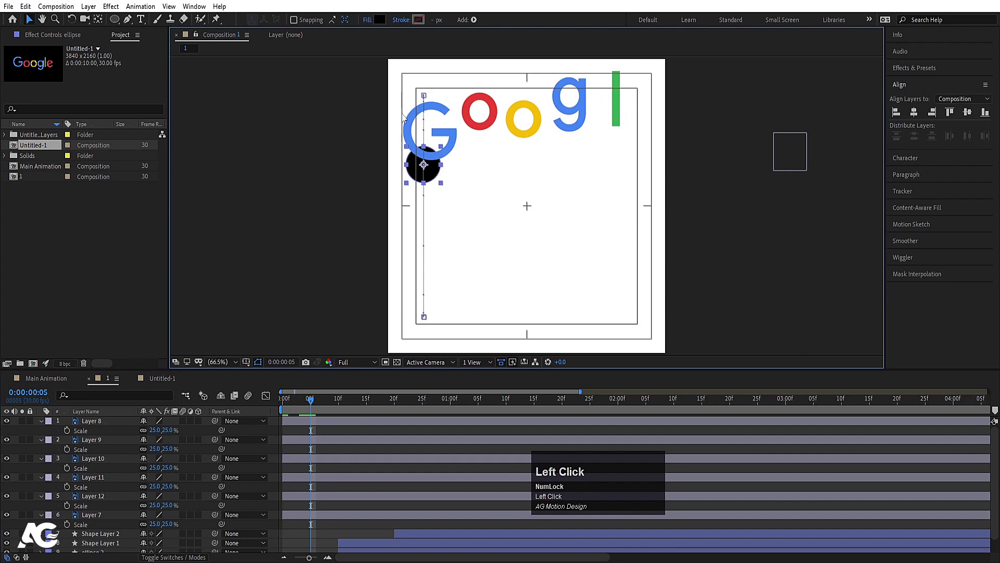
pyautogui.click(378, 20)
pyautogui.click(262, 201)
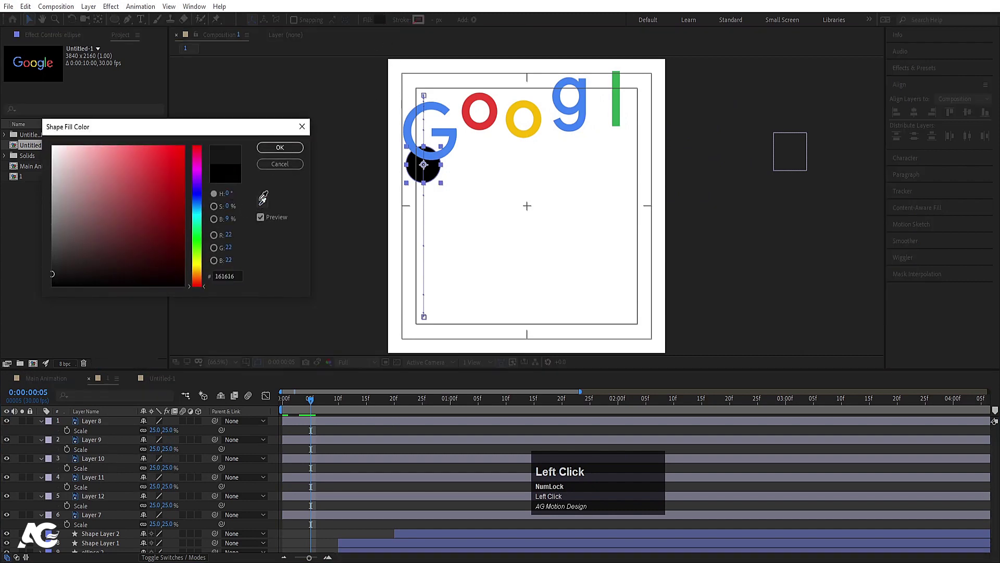
pyautogui.click(411, 116)
pyautogui.click(280, 148)
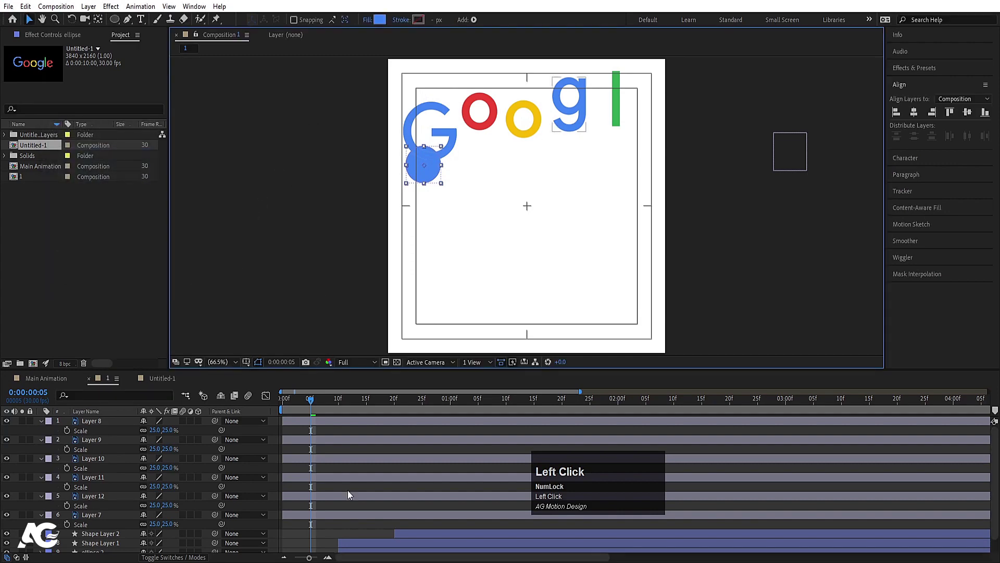
# At frame 15, fill the black ellipse 2 circle with the red sampled from the logo's first o
pyautogui.scroll(-1, 331, 438)
pyautogui.click(358, 539)
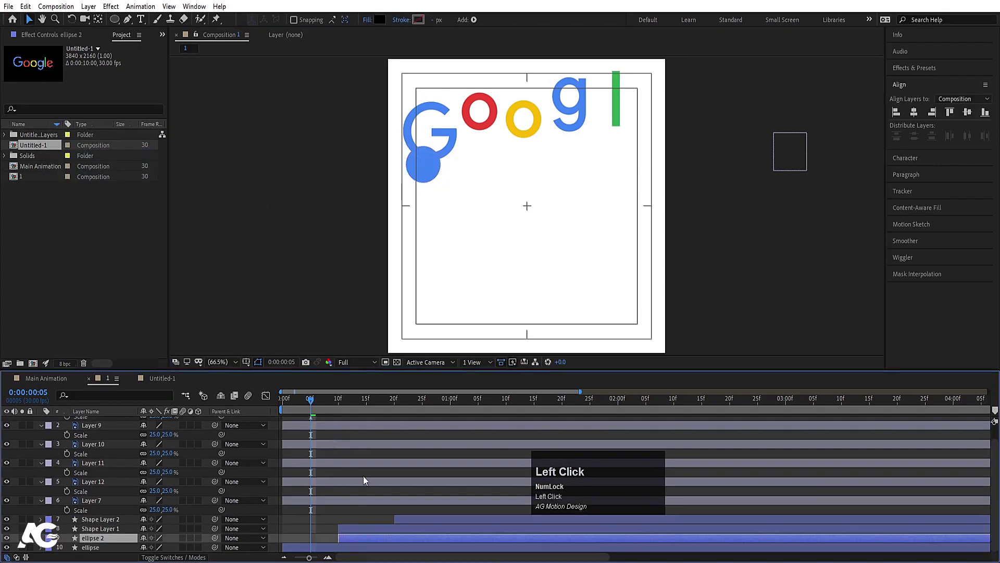
pyautogui.click(366, 399)
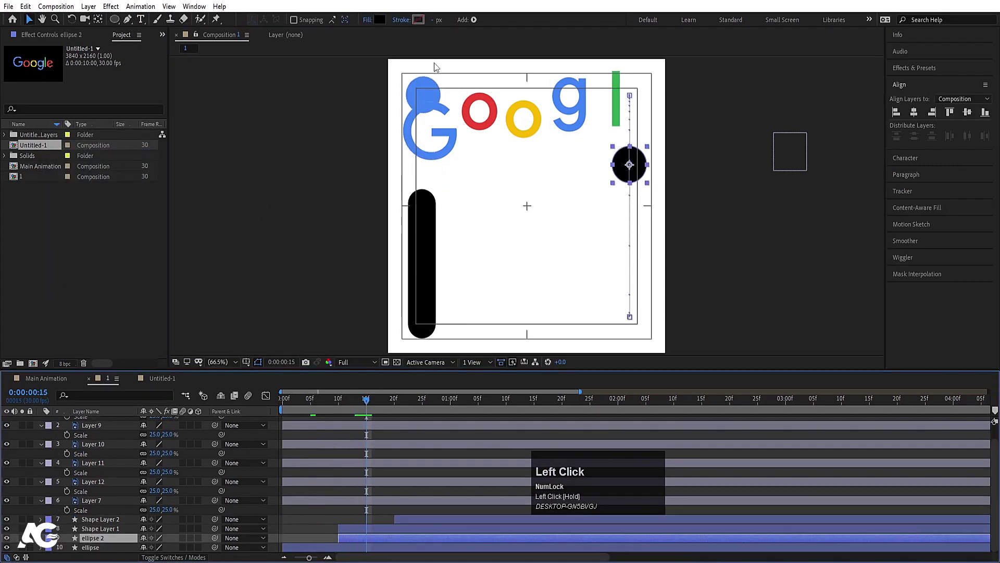
pyautogui.click(379, 20)
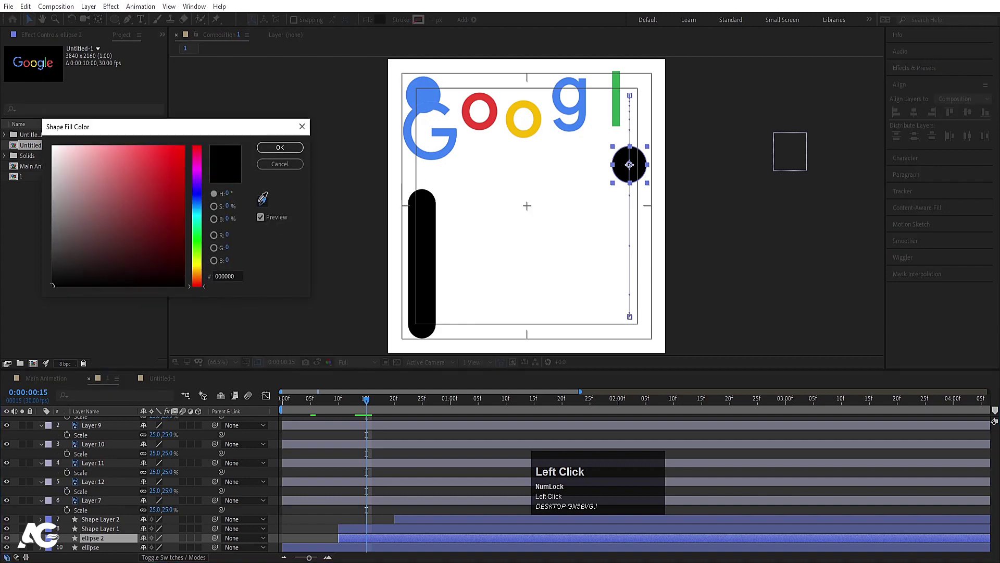
pyautogui.click(263, 202)
pyautogui.click(492, 106)
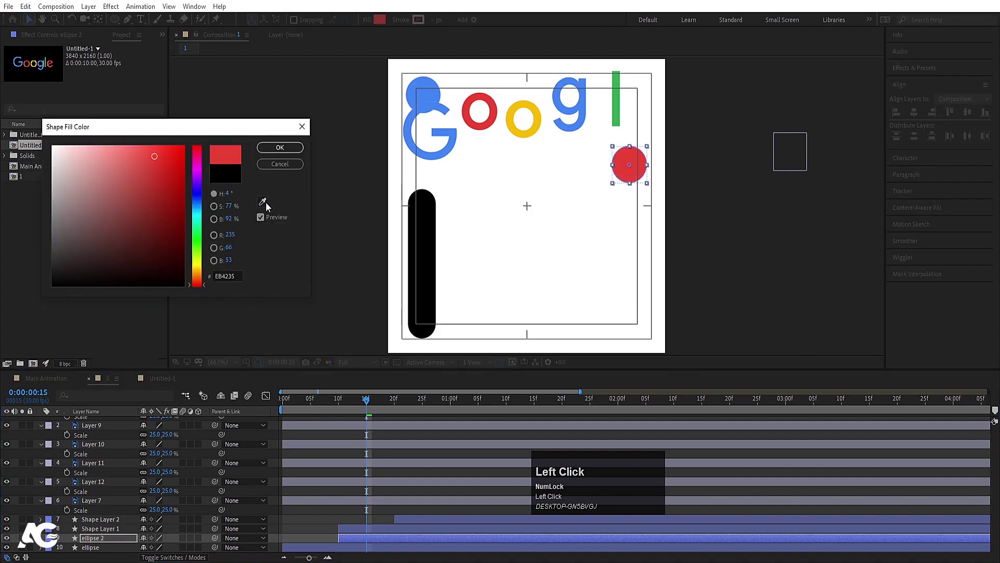
pyautogui.click(280, 148)
# Recolour the Shape Layer 1 stroke with the yellow sampled from the logo's second o
pyautogui.click(395, 529)
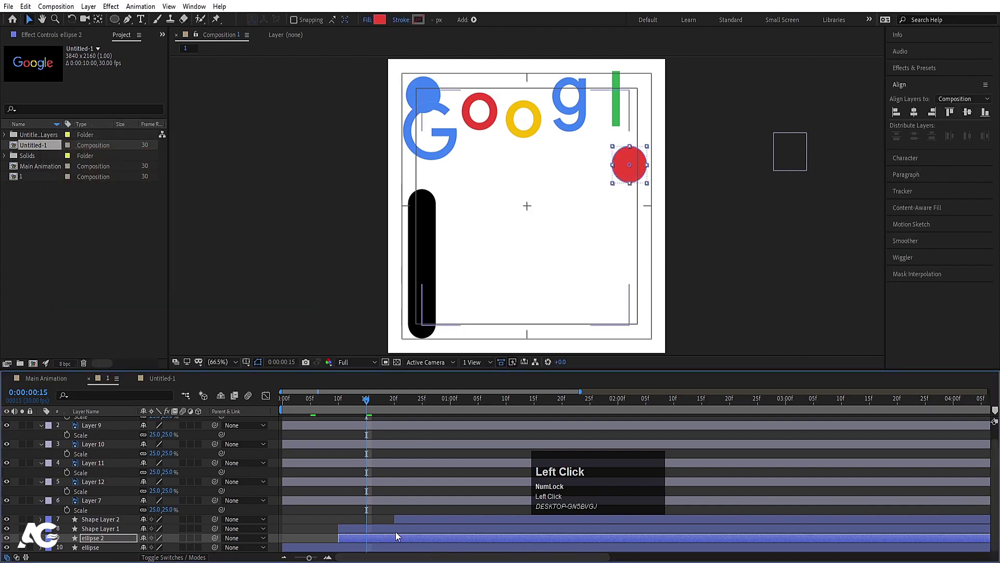
pyautogui.click(418, 19)
pyautogui.click(263, 202)
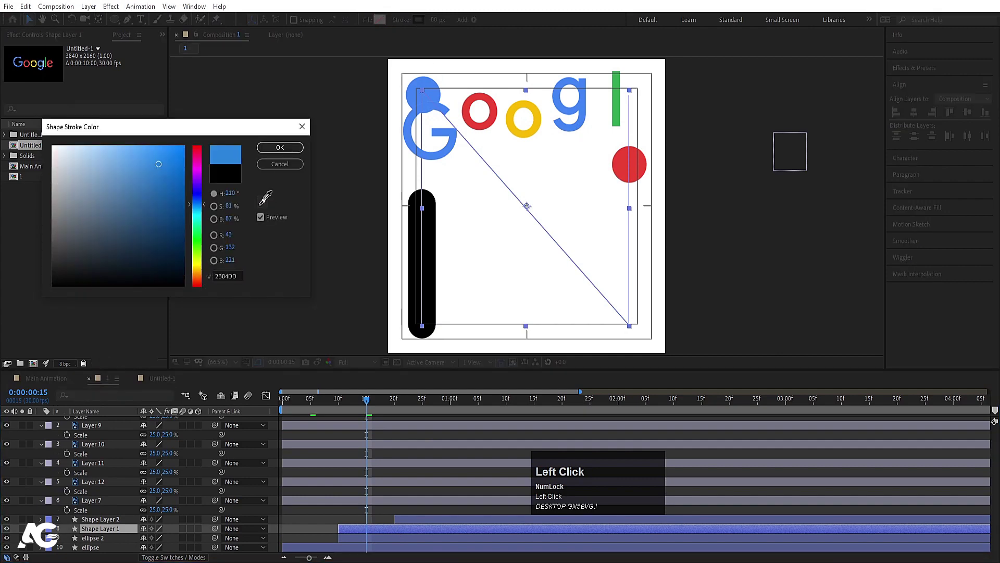
pyautogui.click(512, 112)
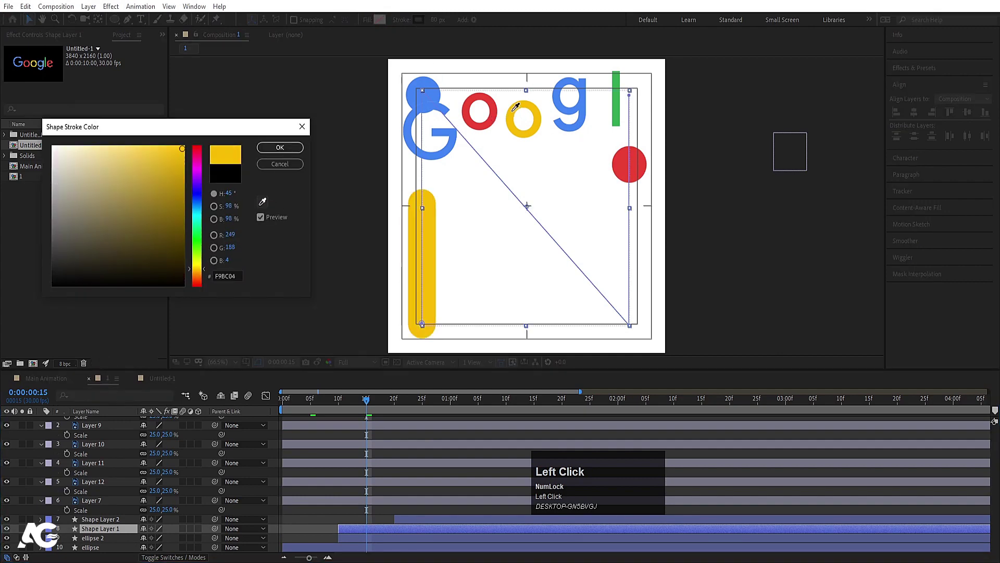
pyautogui.click(280, 148)
# At frame 22, recolour the Shape Layer 2 stroke with the green sampled from the letter l
pyautogui.click(407, 402)
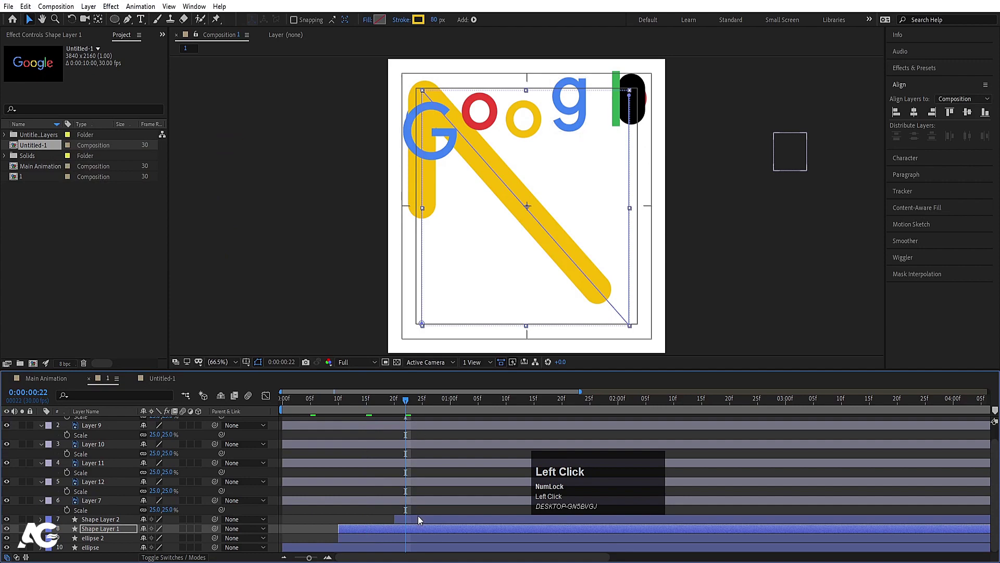
pyautogui.click(423, 517)
pyautogui.click(420, 20)
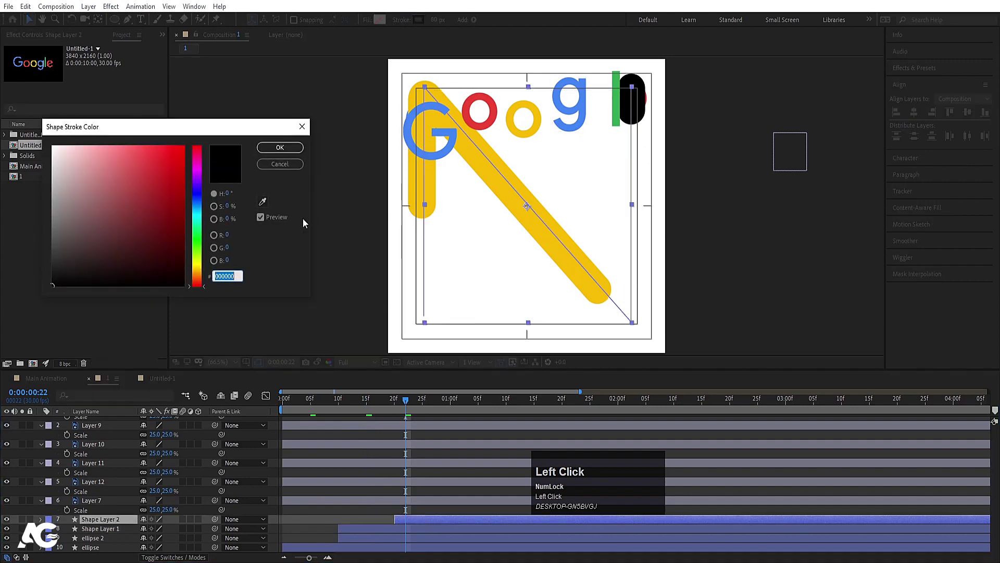
pyautogui.click(262, 202)
pyautogui.click(616, 104)
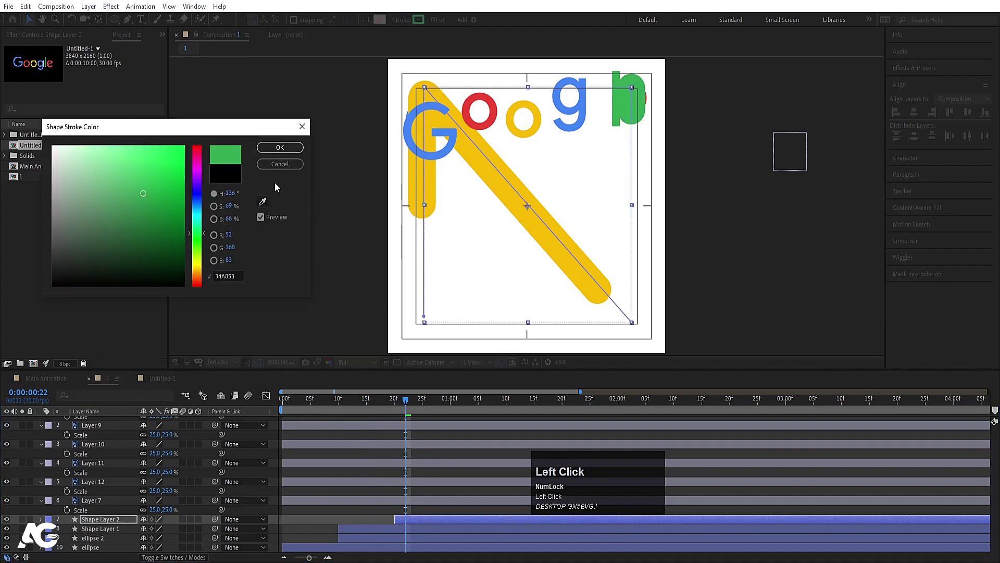
pyautogui.click(280, 148)
# Delete all the pasted logo letter layers from composition 1 and play the recoloured animation from the start
pyautogui.click(92, 500)
pyautogui.scroll(1, 92, 503)
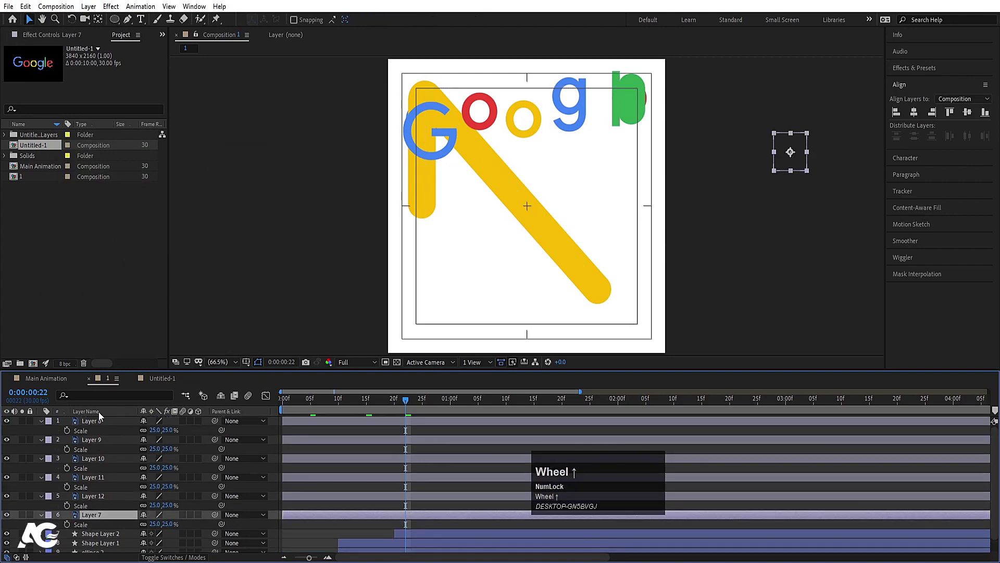
pyautogui.keyDown('shift'); pyautogui.click(92, 421); pyautogui.keyUp('shift')
pyautogui.press('Delete')
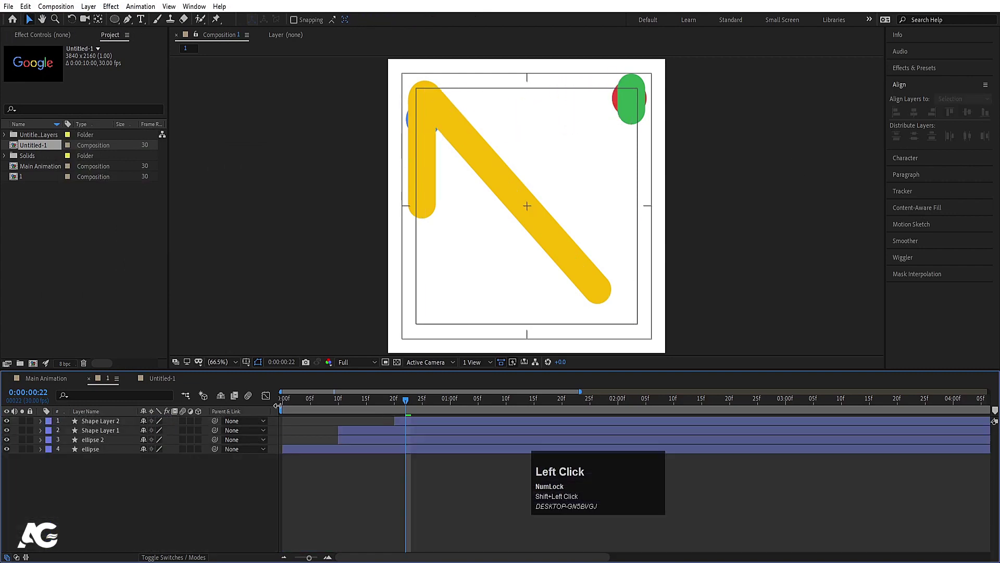
pyautogui.moveTo(405, 399); pyautogui.dragTo(266, 397)
pyautogui.press('space')
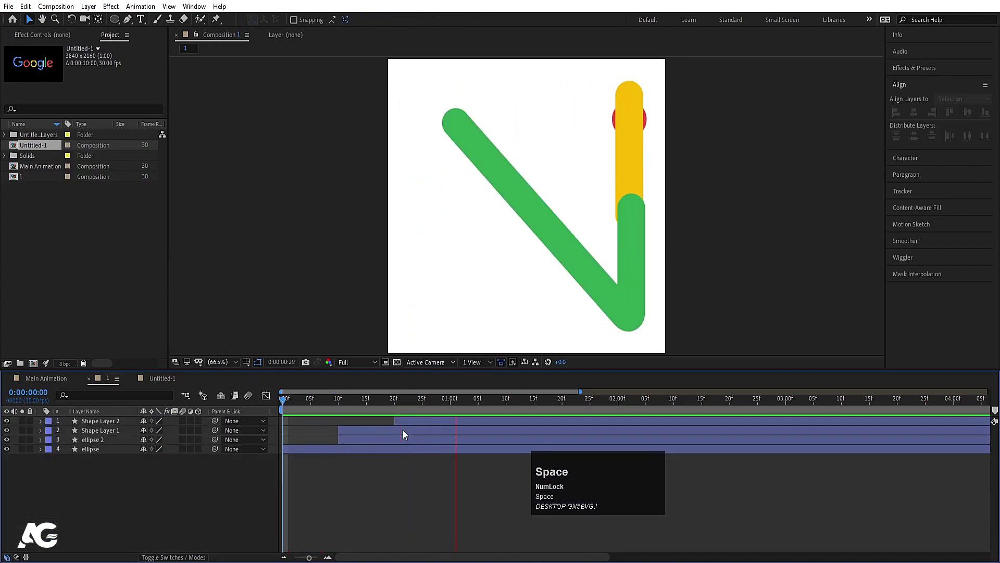
# Move Shape Layer 1 and Shape Layer 2 below both ellipse layers and preview the animation from the start
pyautogui.click(98, 430)
pyautogui.keyDown('shift'); pyautogui.click(86, 420); pyautogui.keyUp('shift')
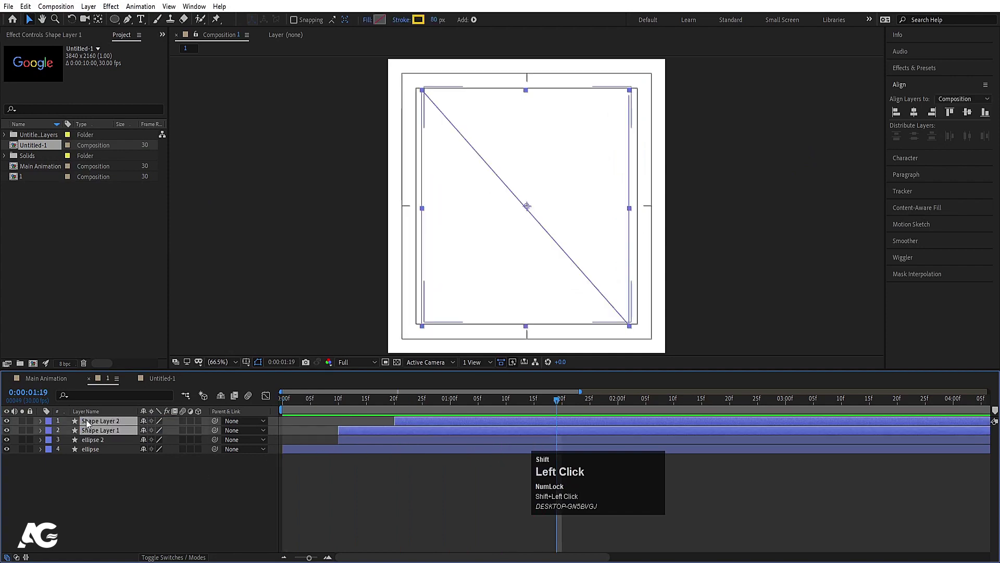
pyautogui.moveTo(96, 430); pyautogui.dragTo(131, 495)
pyautogui.moveTo(289, 398); pyautogui.dragTo(261, 398)
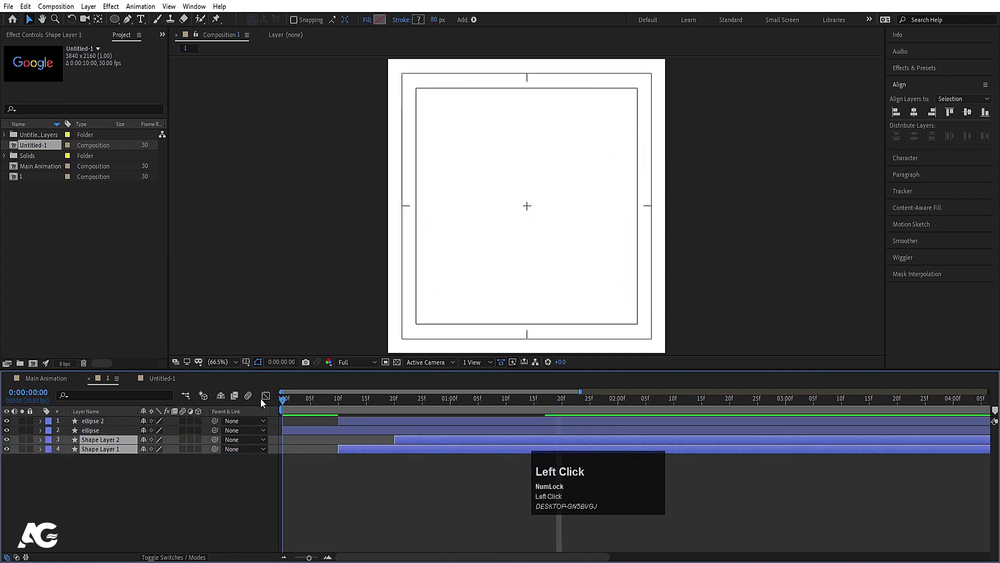
pyautogui.press('space')
pyautogui.press('space')
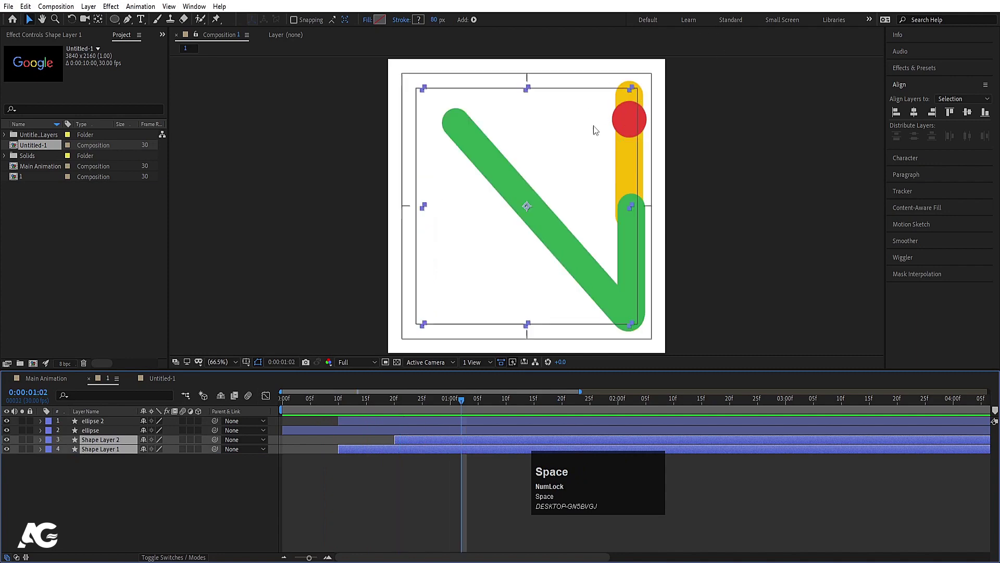
# Show the scale keyframes of both ellipse layers and play the animation to check their timing
pyautogui.click(91, 430)
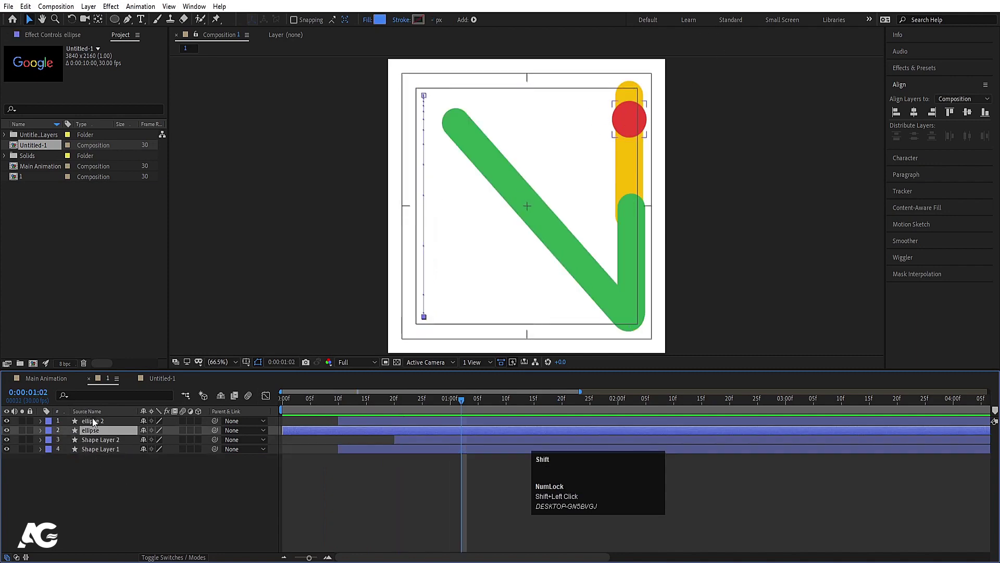
pyautogui.keyDown('shift'); pyautogui.click(94, 422); pyautogui.keyUp('shift')
pyautogui.press('s')
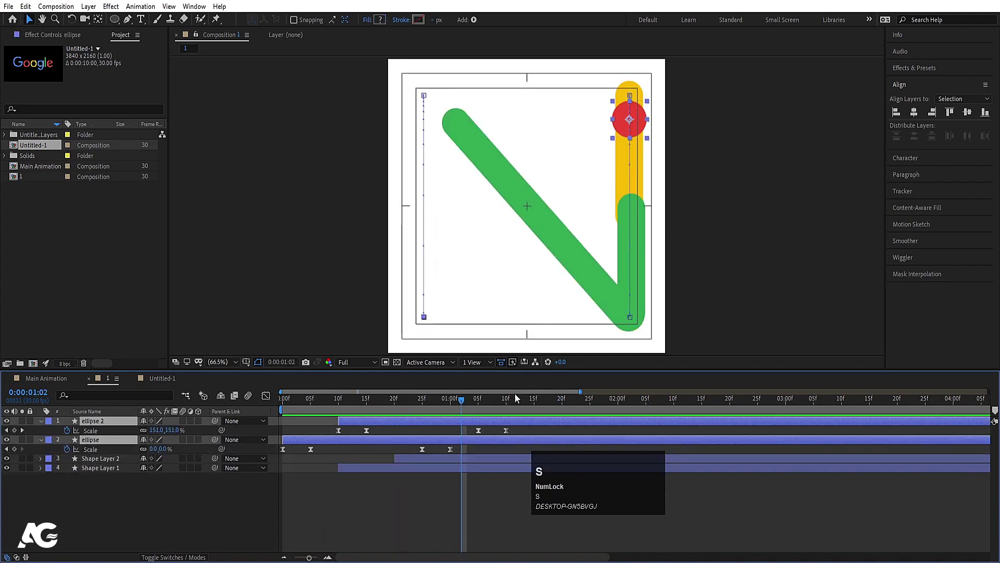
pyautogui.click(458, 429)
pyautogui.press('space')
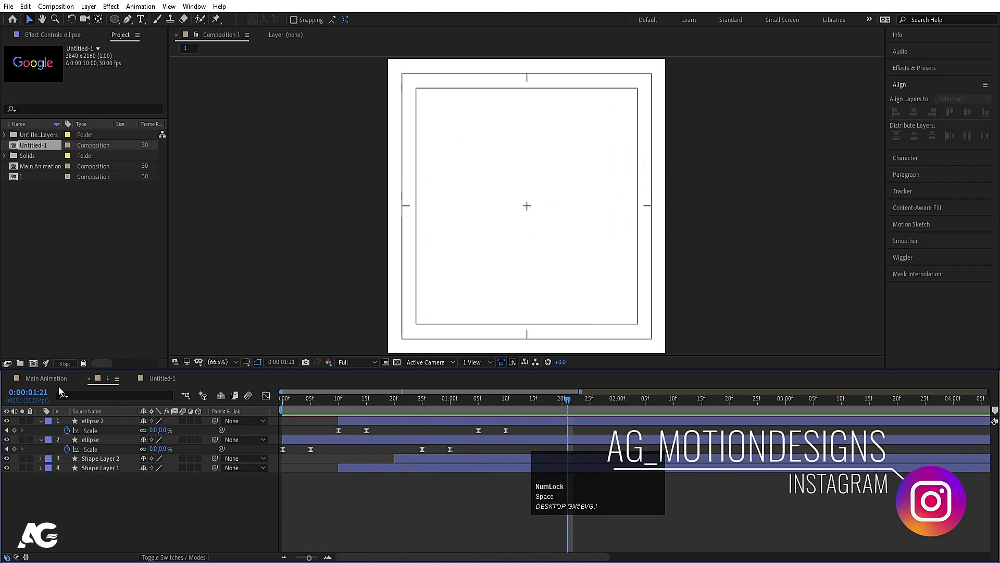
# Add composition 1 as the topmost layer of Main Animation and preview it over the logo
pyautogui.click(49, 377)
pyautogui.click(176, 526)
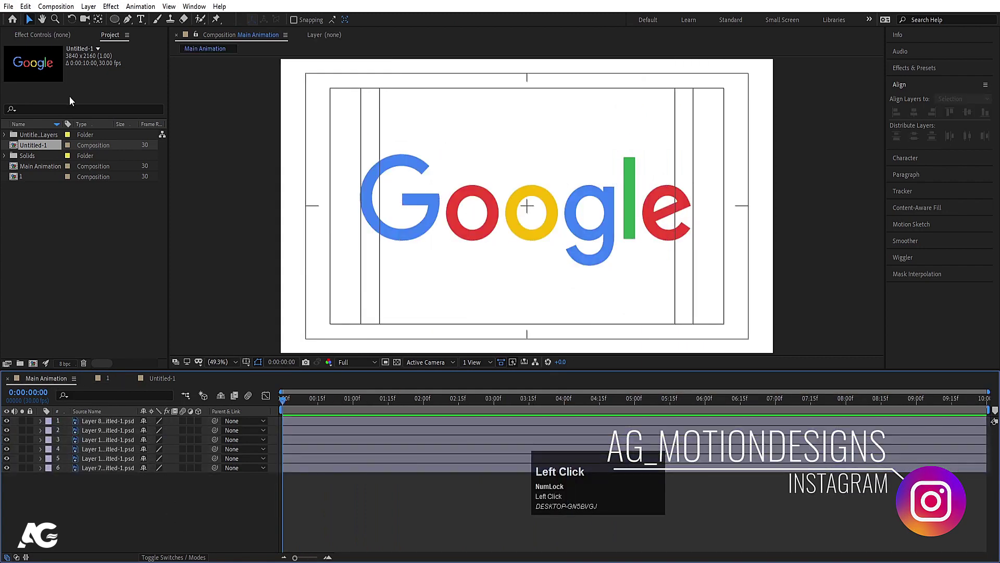
pyautogui.click(38, 177)
pyautogui.moveTo(38, 178); pyautogui.dragTo(102, 420)
pyautogui.press('space')
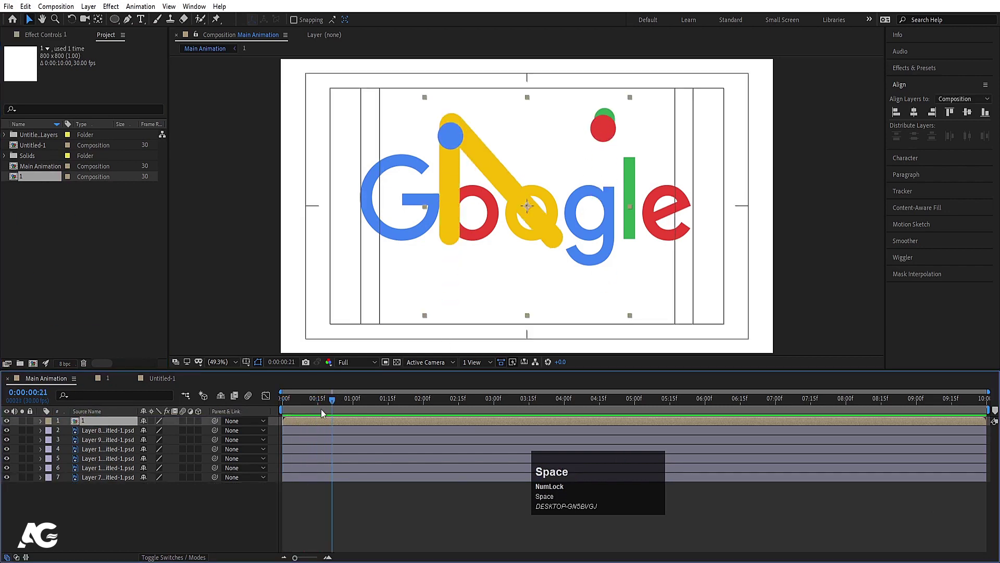
# Set the scale of the nested composition 1 layer to 41%
pyautogui.click(337, 400)
pyautogui.press('s')
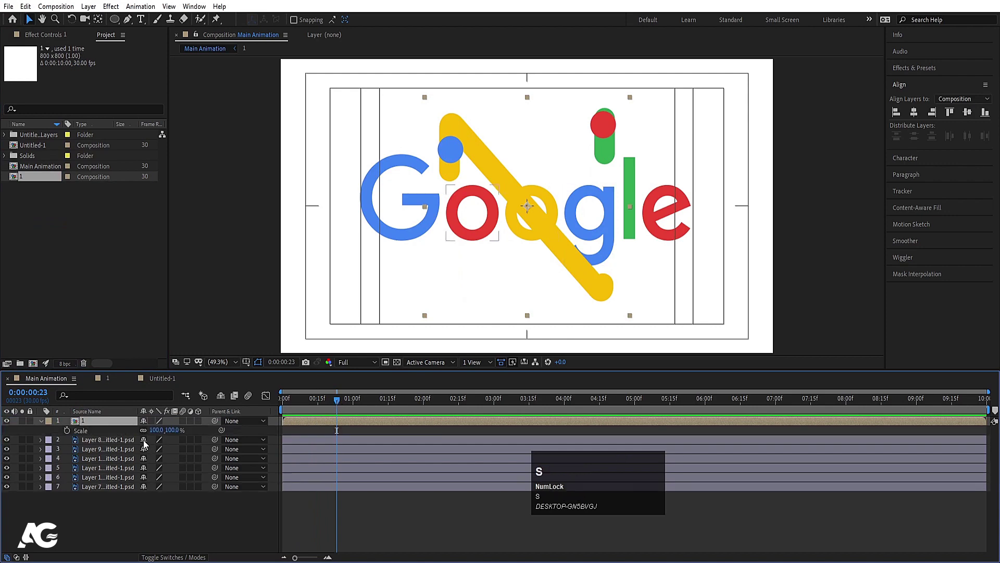
pyautogui.moveTo(159, 434); pyautogui.dragTo(228, 384)
# Duplicate the composition 1 layer five times, spread the six layers across the logo with one over each letter, and preview them
pyautogui.moveTo(525, 240); pyautogui.dragTo(671, 235)
pyautogui.hotkey('ctrl', 'd')
pyautogui.hotkey('ctrl', 'd')
pyautogui.hotkey('ctrl', 'd')
pyautogui.hotkey('ctrl', 'd')
pyautogui.hotkey('ctrl', 'd')
pyautogui.moveTo(310, 399); pyautogui.dragTo(281, 400)
pyautogui.press('space')
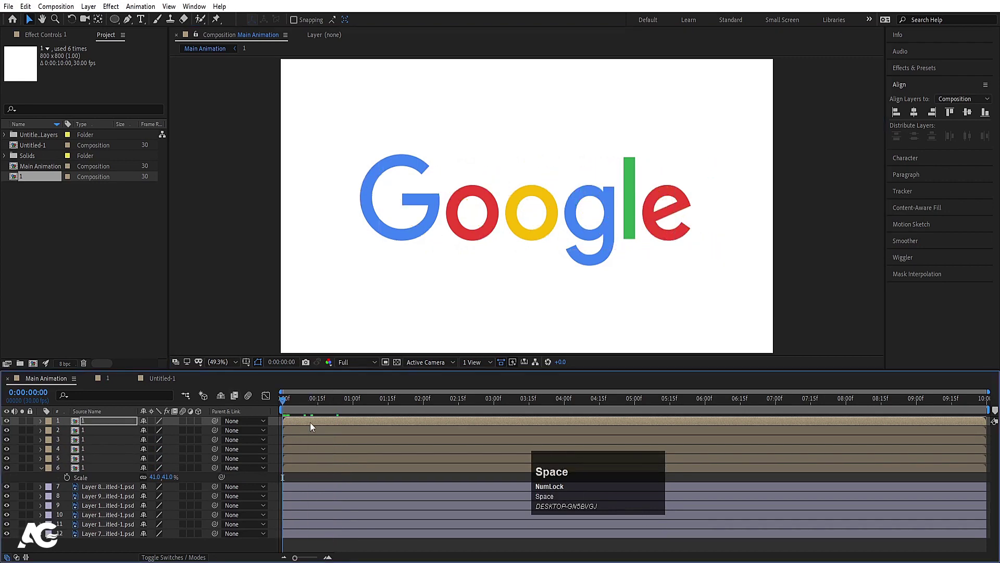
pyautogui.press('space')
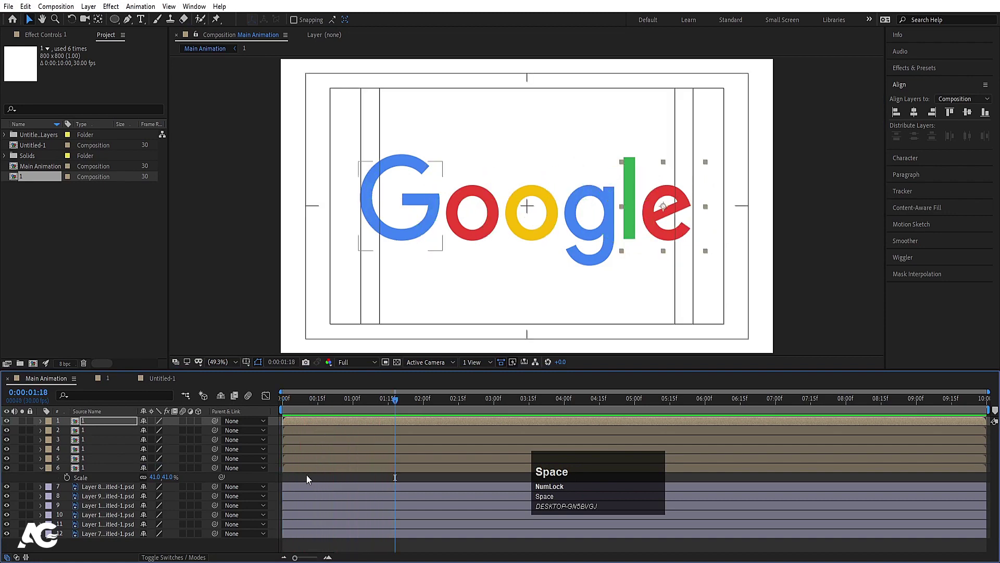
# Time-stretch all six composition 1 layers with a stretch factor of 70 and preview the animation from the start
pyautogui.keyDown('shift'); pyautogui.click(293, 467); pyautogui.keyUp('shift')
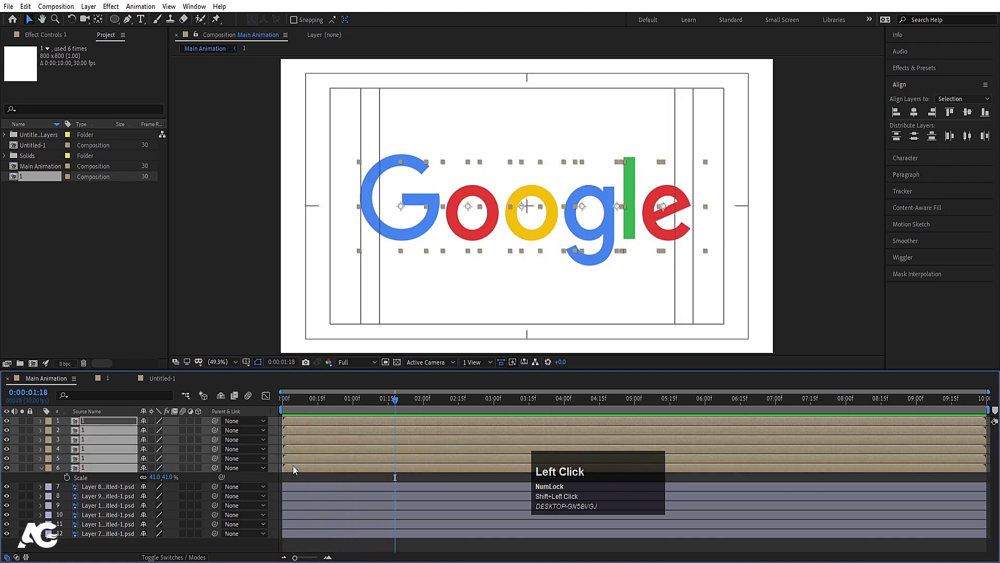
pyautogui.rightClick(88, 437)
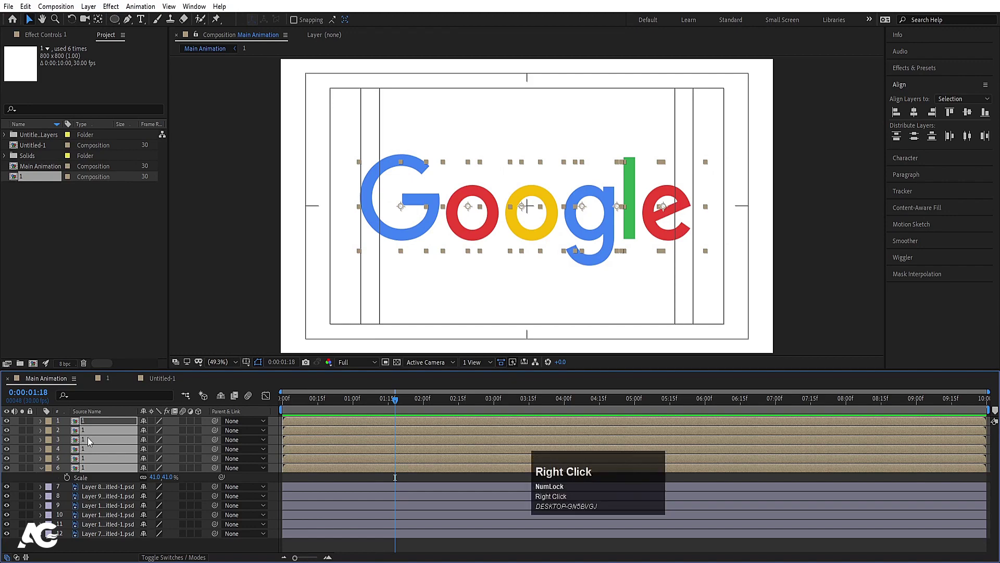
pyautogui.click(112, 195)
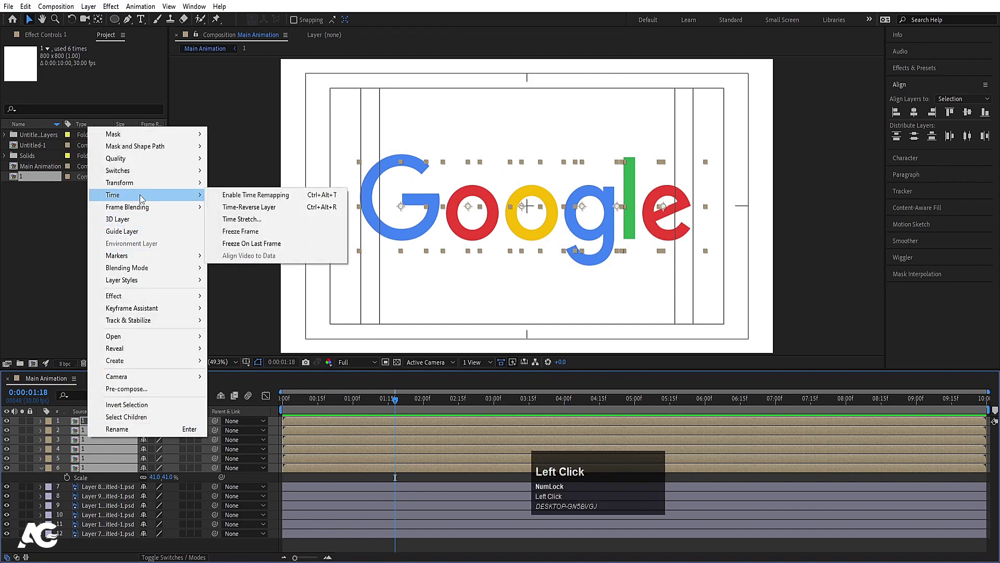
pyautogui.click(253, 219)
pyautogui.write('70')
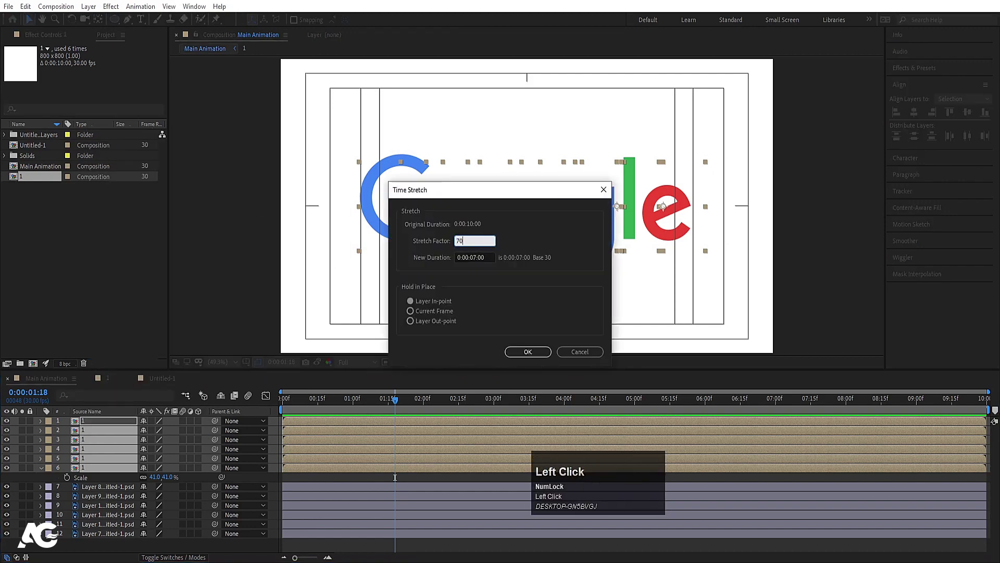
pyautogui.press('Return')
pyautogui.click(289, 409)
pyautogui.press('space')
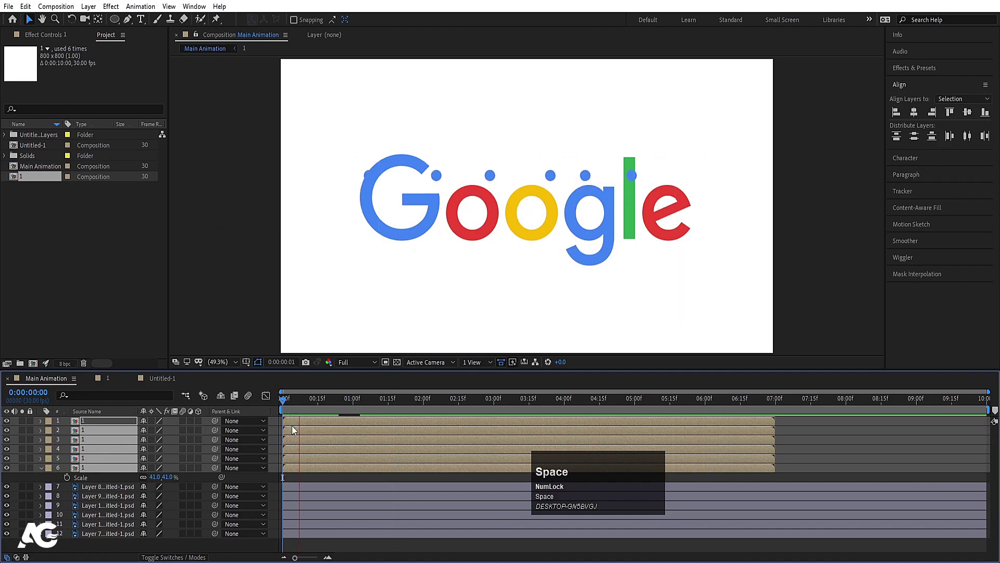
pyautogui.press('space')
# Hide the six composition 1 layers and add position, scale and rotation keyframes to all the logo letters at frame 0
pyautogui.click(144, 411)
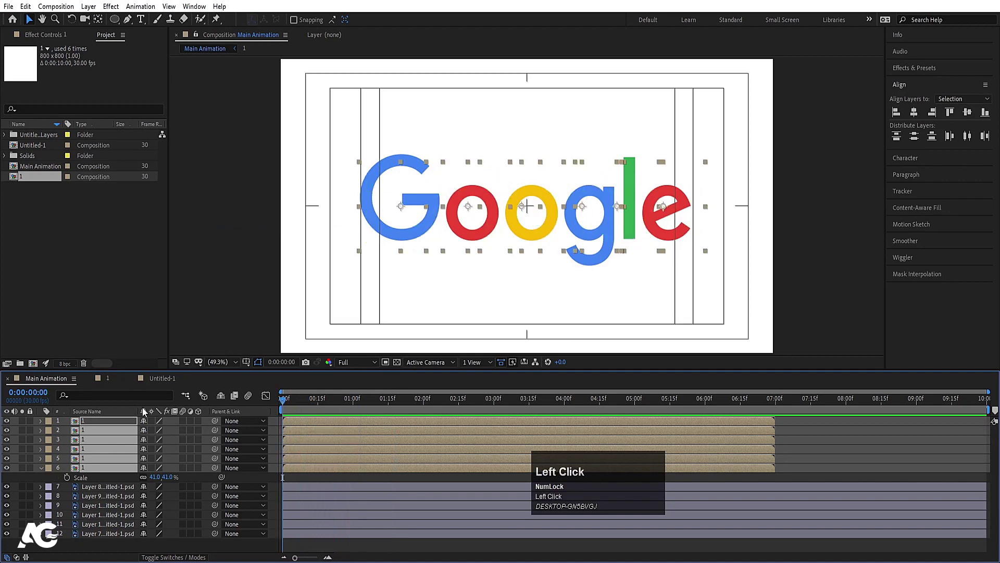
pyautogui.click(91, 486)
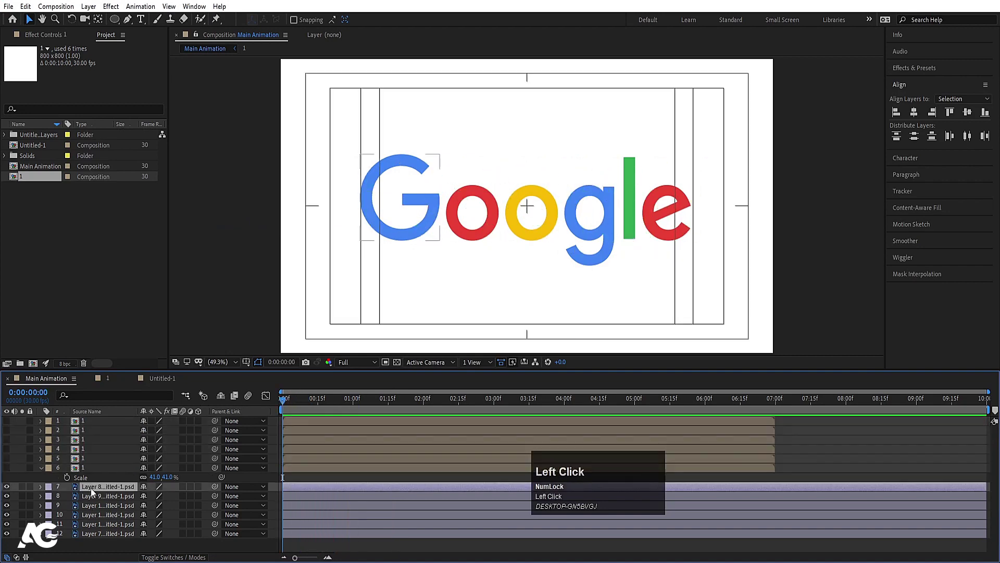
pyautogui.keyDown('shift'); pyautogui.click(105, 533); pyautogui.keyUp('shift')
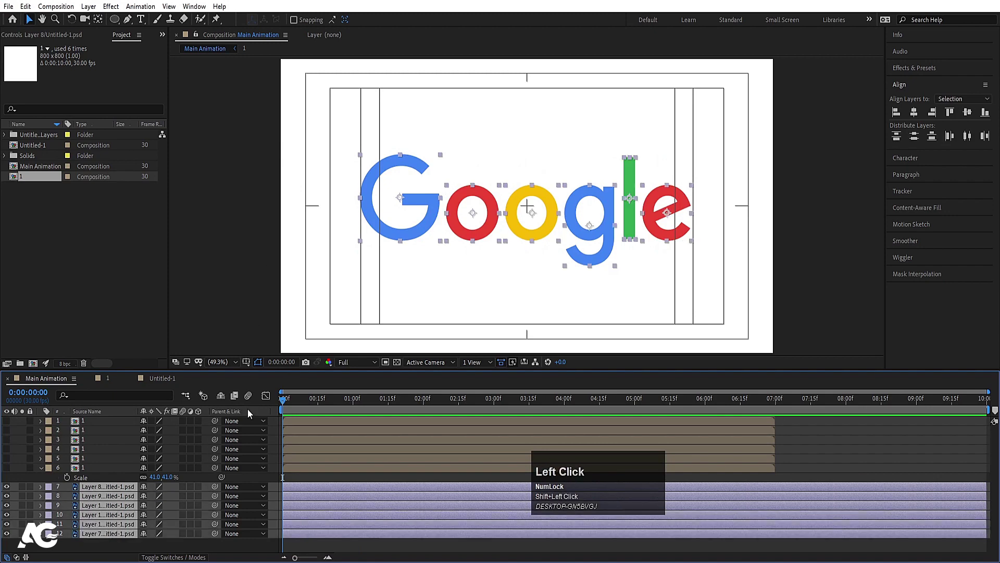
pyautogui.press('p')
pyautogui.click(67, 496)
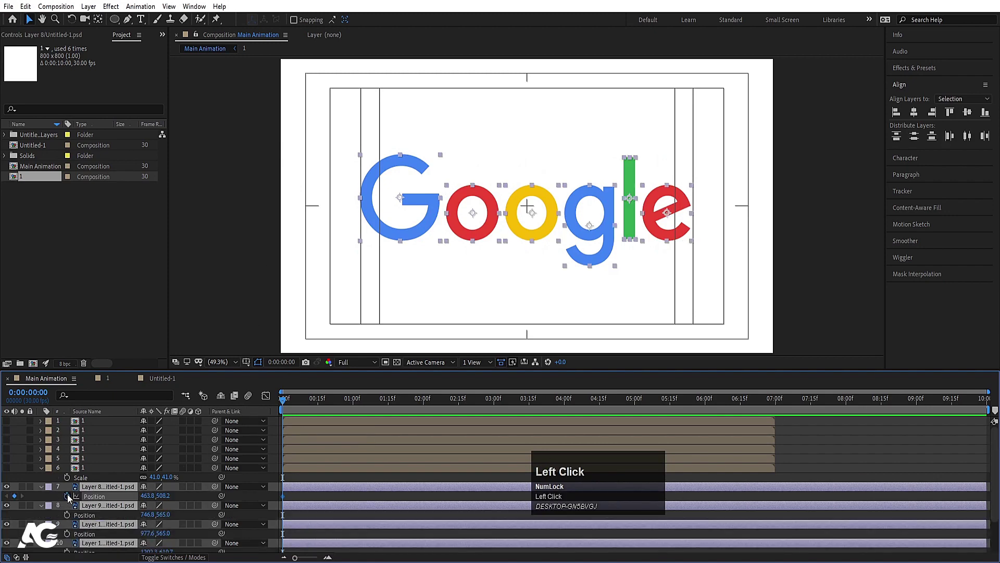
pyautogui.press('s')
pyautogui.click(67, 496)
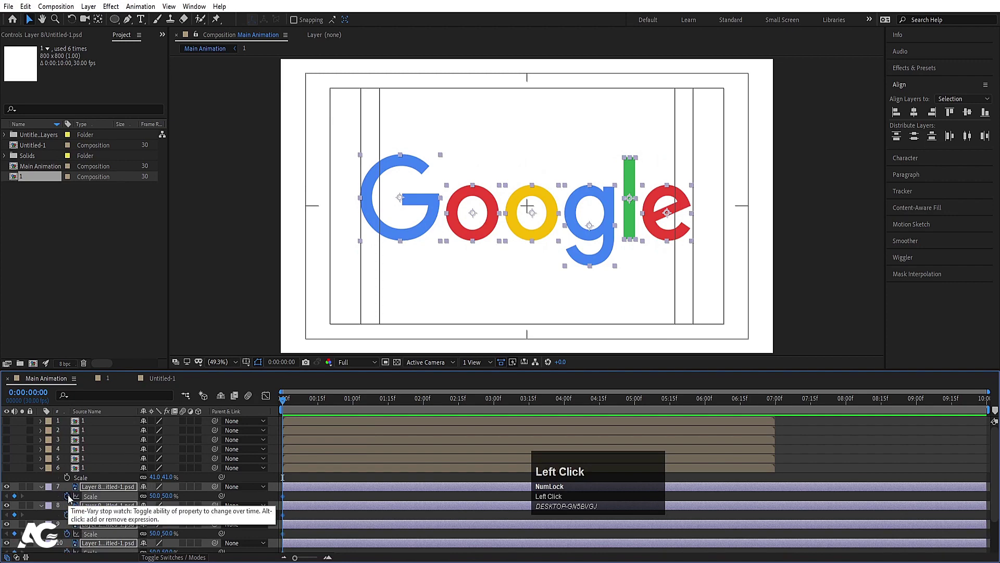
pyautogui.press('r')
pyautogui.click(67, 495)
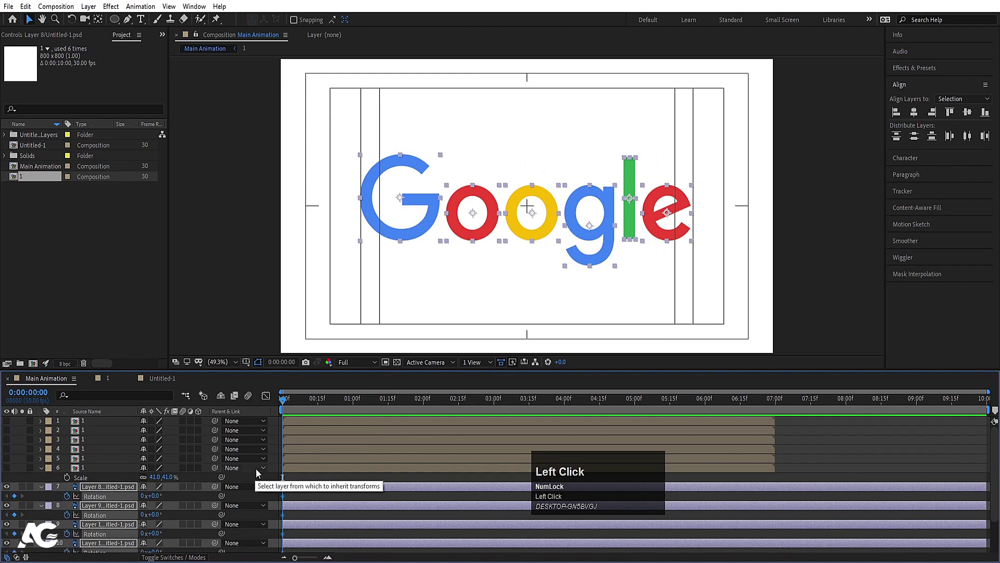
# Keyframe the scale of all logo letters at 0% on frame 0 and 50% on frame 15
pyautogui.scroll(-2, 275, 471)
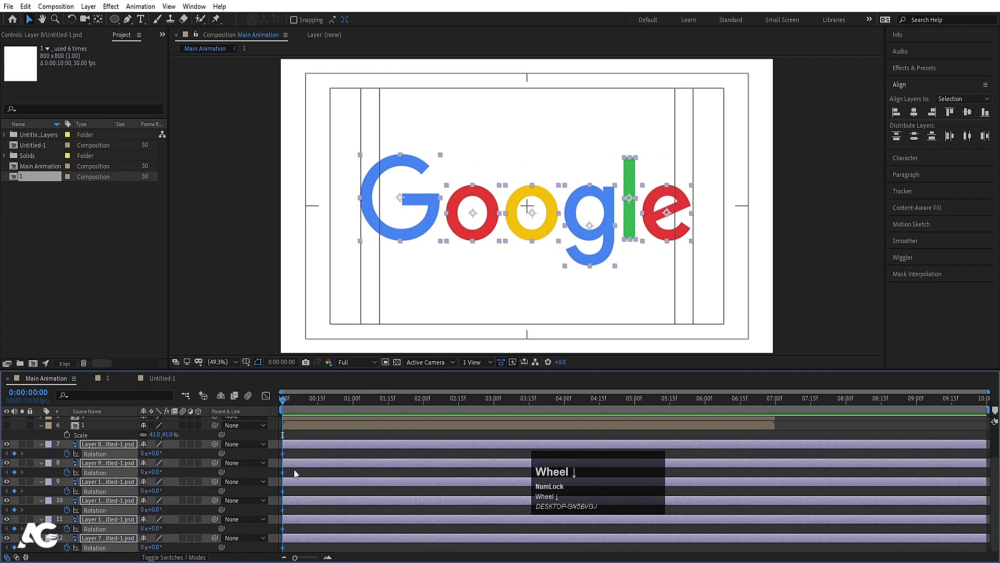
pyautogui.press('s')
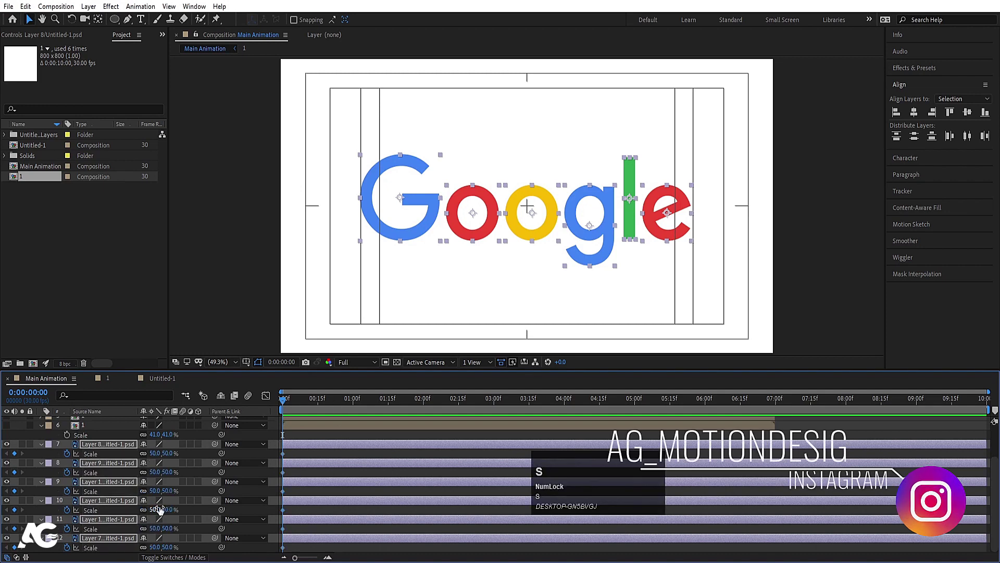
pyautogui.scroll(-1, 164, 521)
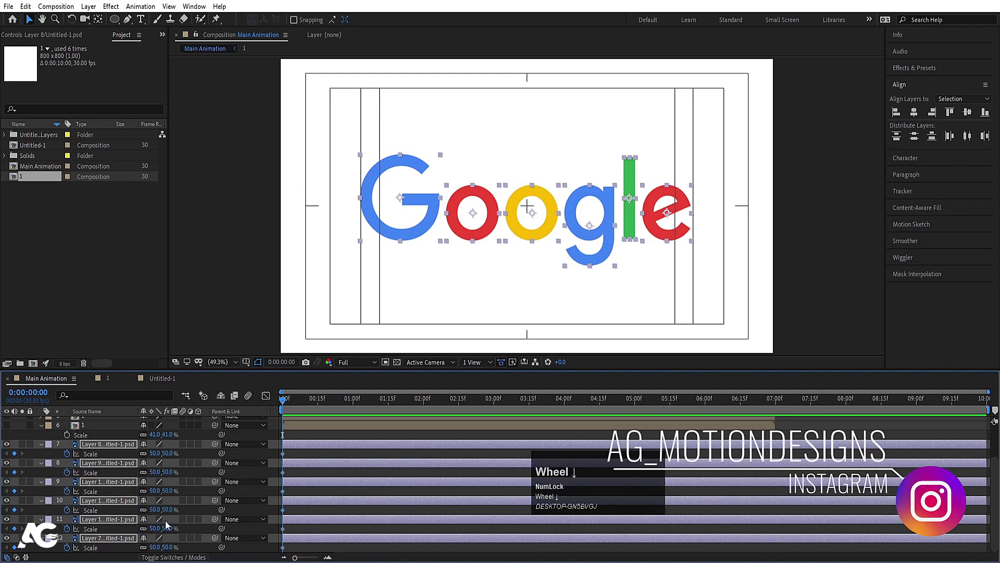
pyautogui.click(156, 453)
pyautogui.write('0')
pyautogui.press('Return')
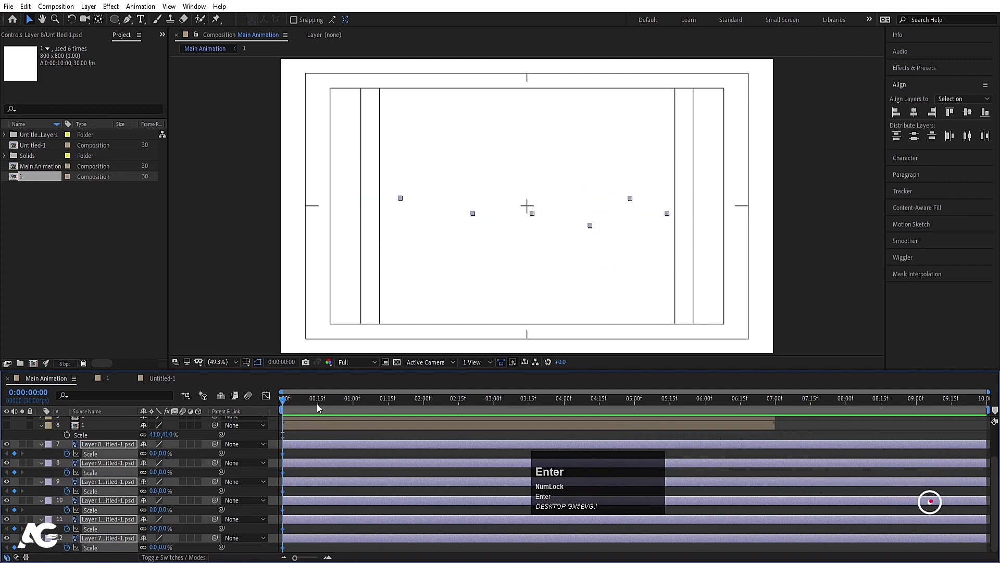
pyautogui.click(318, 401)
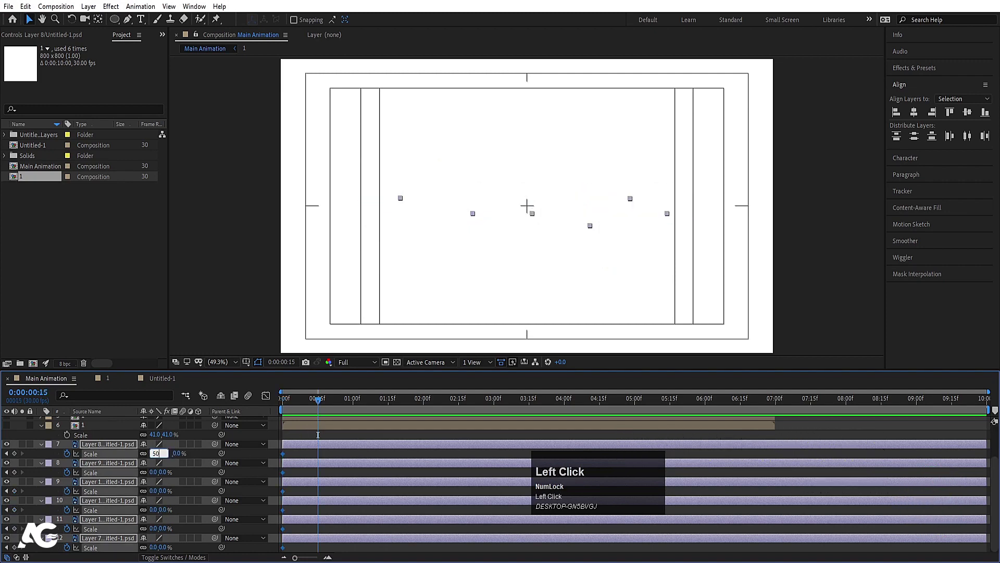
pyautogui.write('50')
pyautogui.press('Return')
# Apply Easy Ease to the letters' scale keyframes, lengthen the last keyframe's incoming handle in the speed graph, and preview the scaling
pyautogui.press('j')
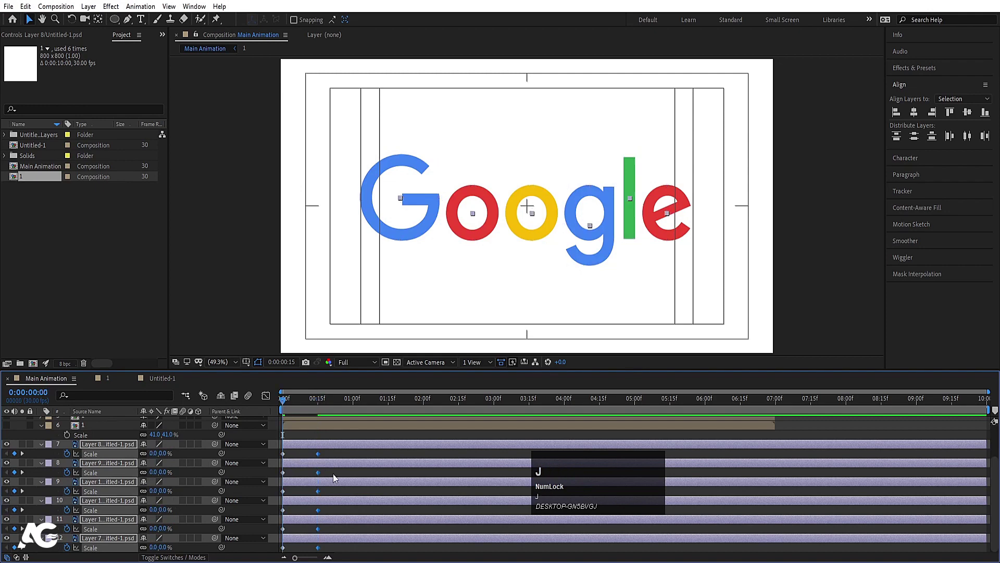
pyautogui.scroll(-2, 349, 513)
pyautogui.click(206, 344)
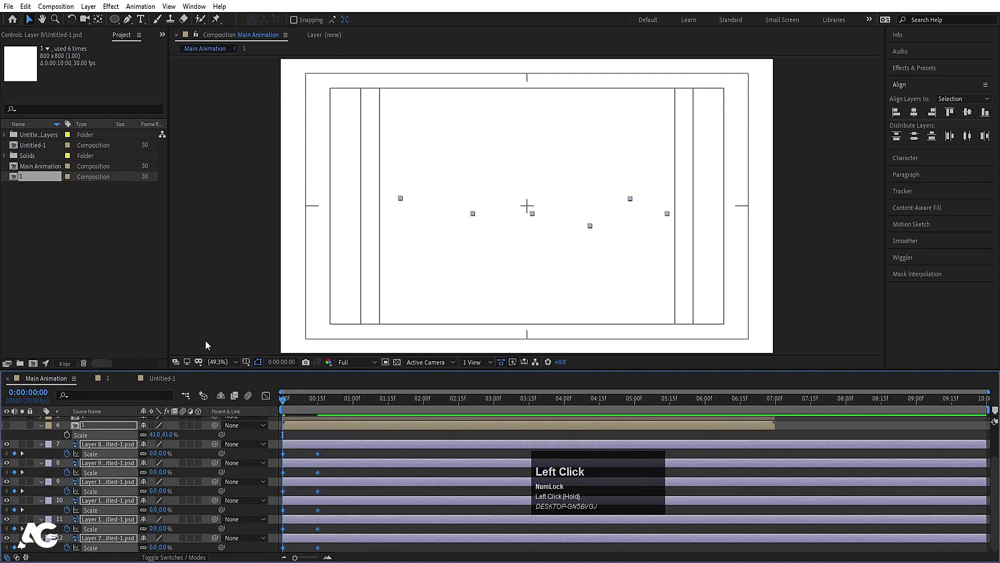
pyautogui.press('F9')
pyautogui.click(265, 395)
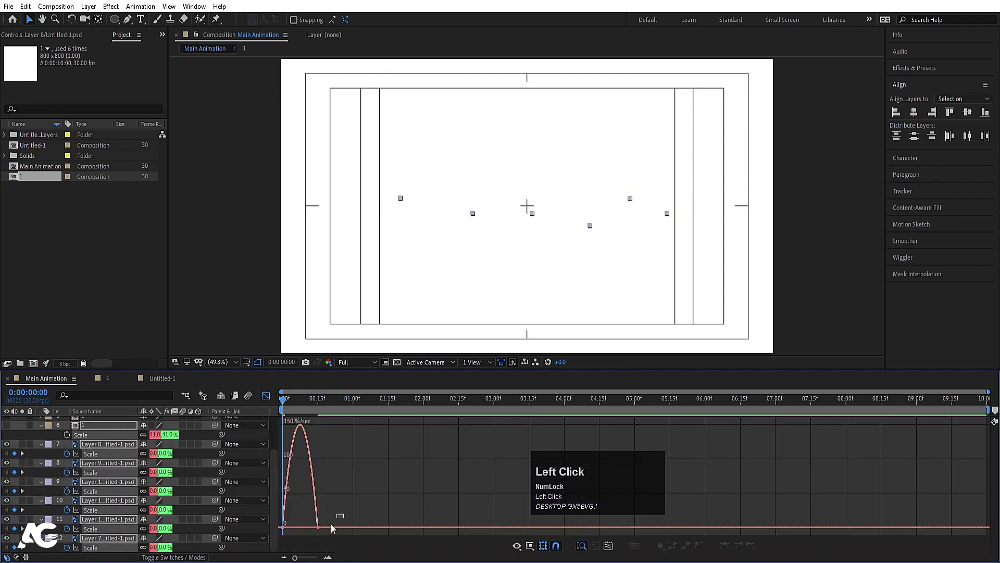
pyautogui.moveTo(331, 528); pyautogui.dragTo(309, 543)
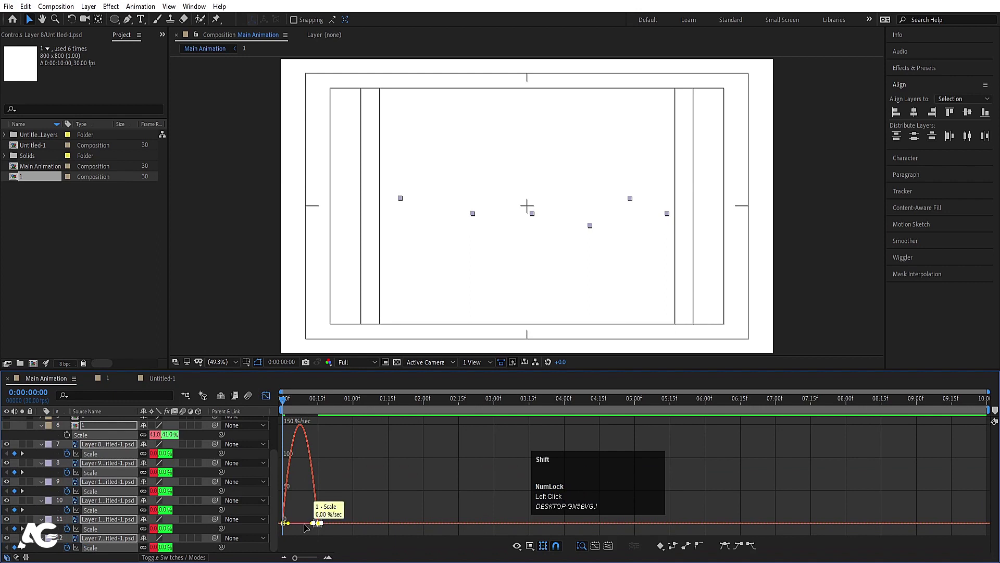
pyautogui.press('=')
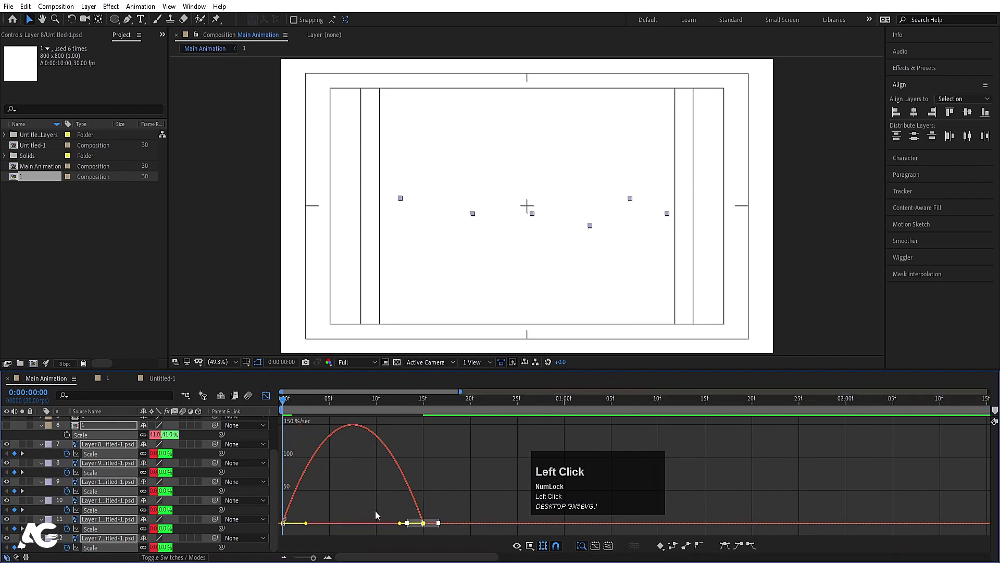
pyautogui.moveTo(375, 510); pyautogui.dragTo(448, 554)
pyautogui.moveTo(400, 523); pyautogui.dragTo(336, 525)
pyautogui.click(269, 397)
pyautogui.press('space')
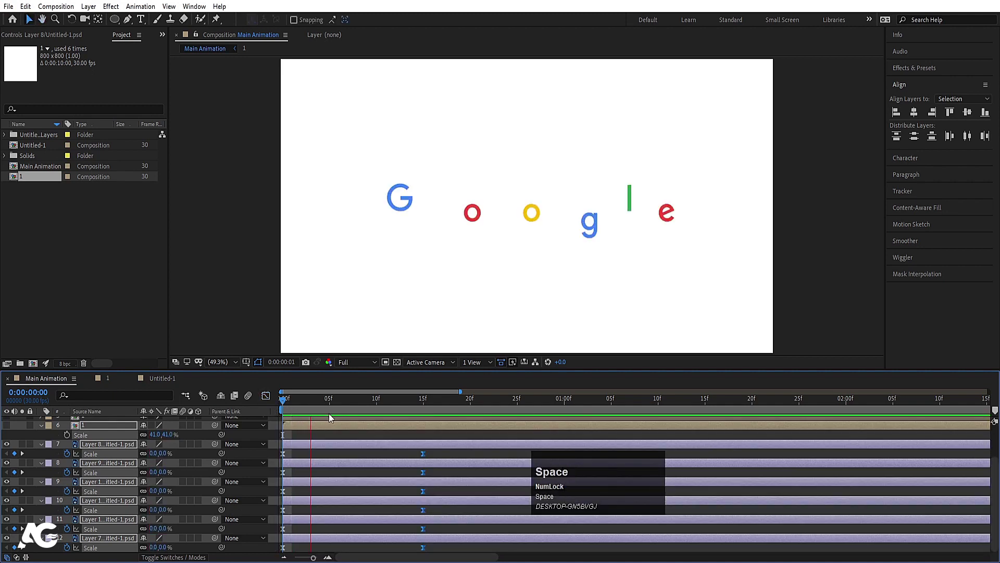
# Add position keyframes for all letters at frame 25 with their original positions, and raise the letters 255 px at frame 12
pyautogui.click(236, 412)
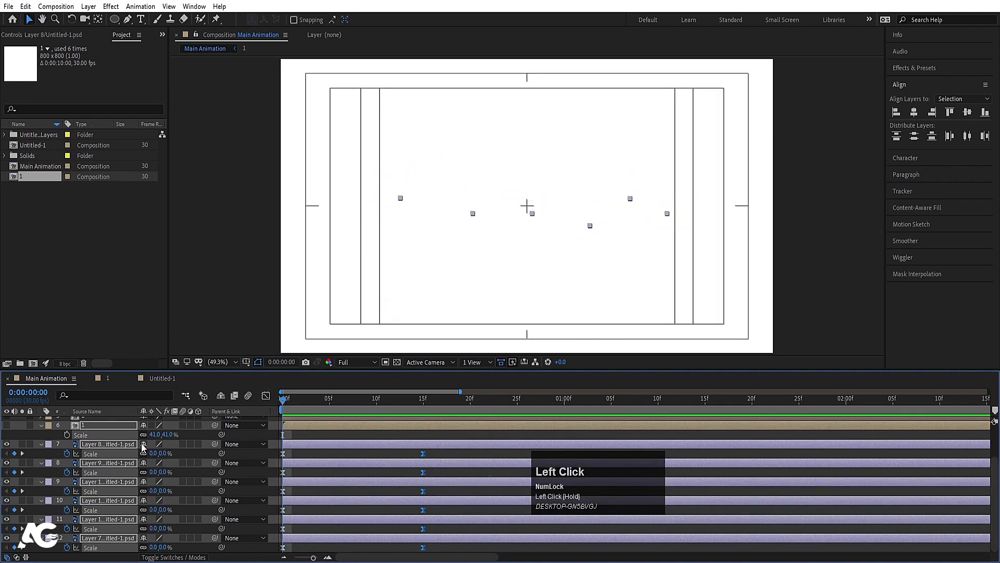
pyautogui.press('p')
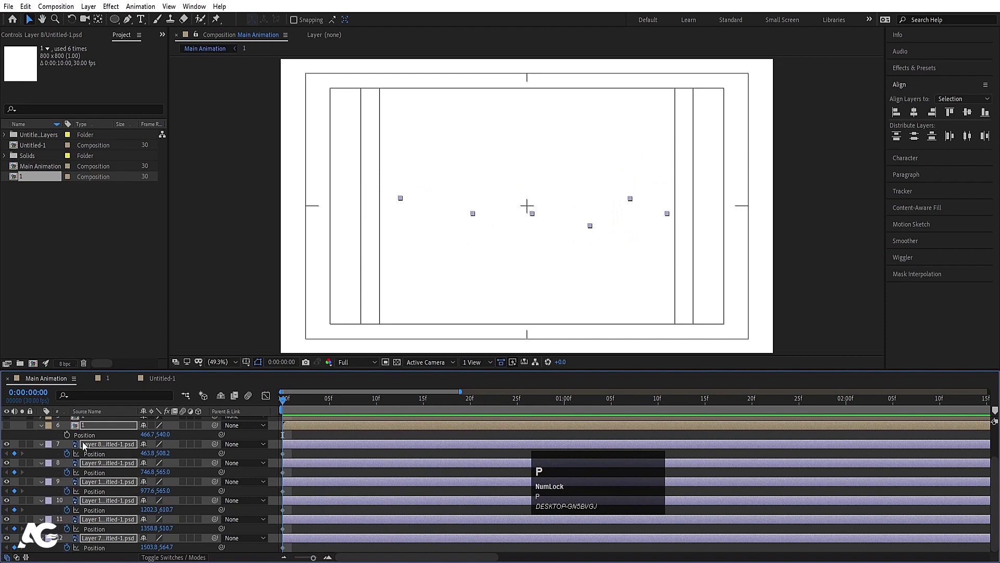
pyautogui.scroll(-1, 183, 452)
pyautogui.click(517, 398)
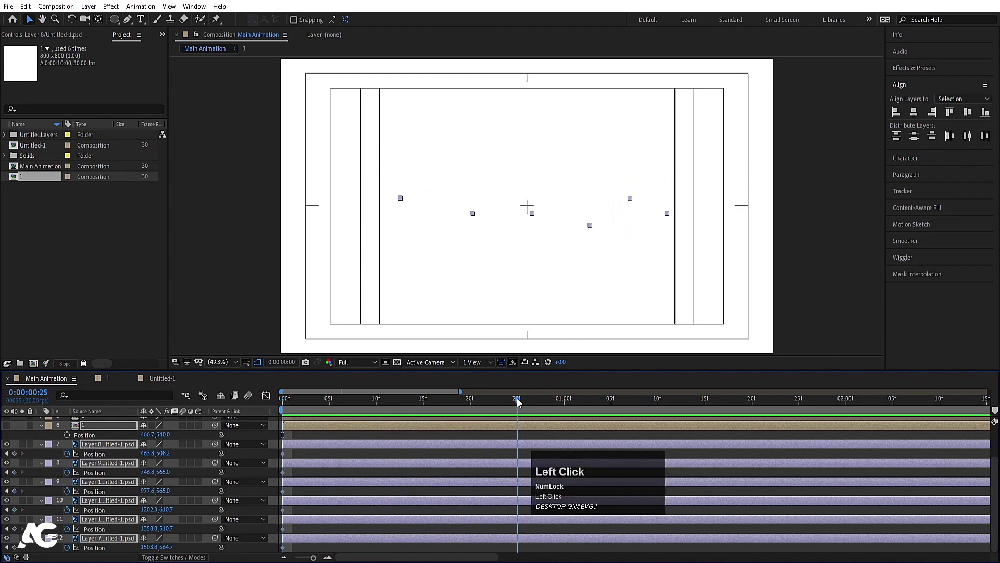
pyautogui.click(14, 453)
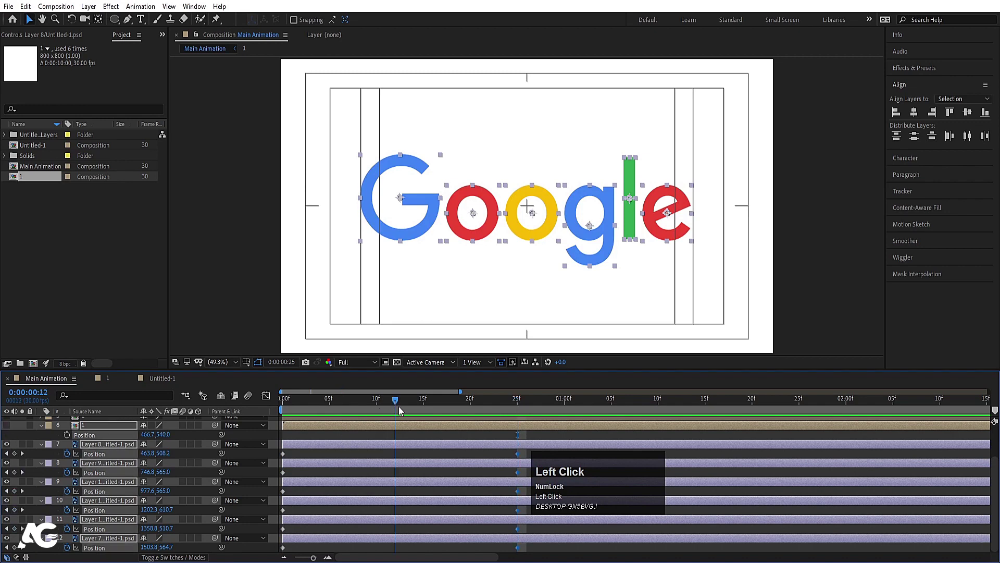
pyautogui.moveTo(163, 452); pyautogui.dragTo(224, 467)
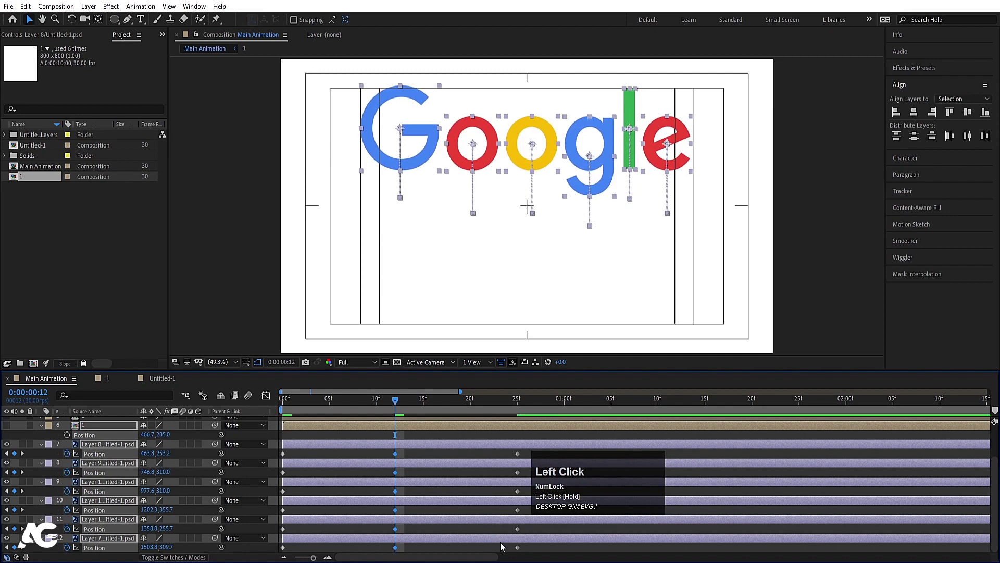
# Apply Easy Ease to the letters' position keyframes, lengthen the handles around the frame 12 keyframe in the speed graph, and preview the bounce
pyautogui.moveTo(501, 546); pyautogui.dragTo(168, 420)
pyautogui.press('F9')
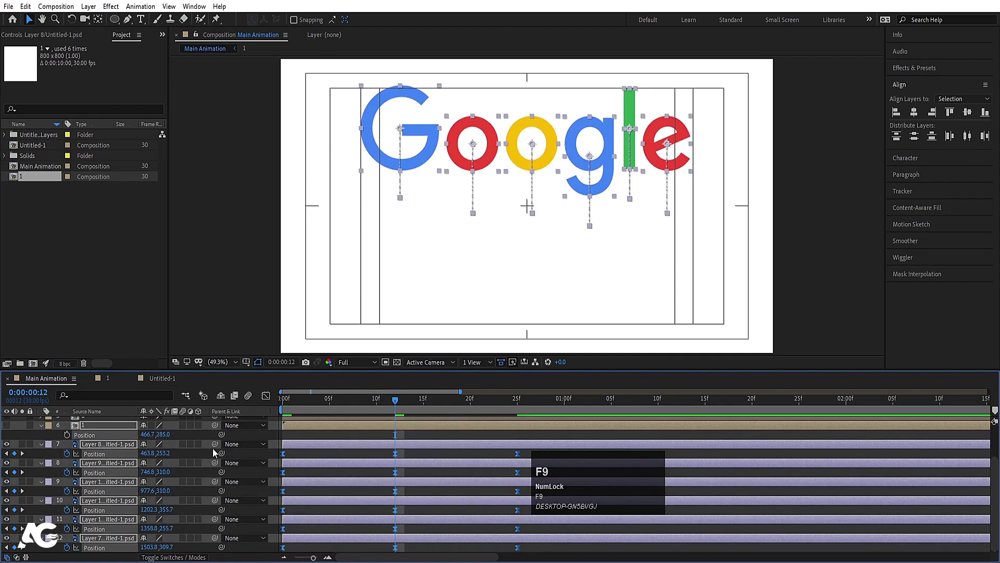
pyautogui.click(265, 395)
pyautogui.moveTo(413, 469); pyautogui.dragTo(292, 526)
pyautogui.moveTo(415, 528); pyautogui.dragTo(456, 522)
pyautogui.press('Home')
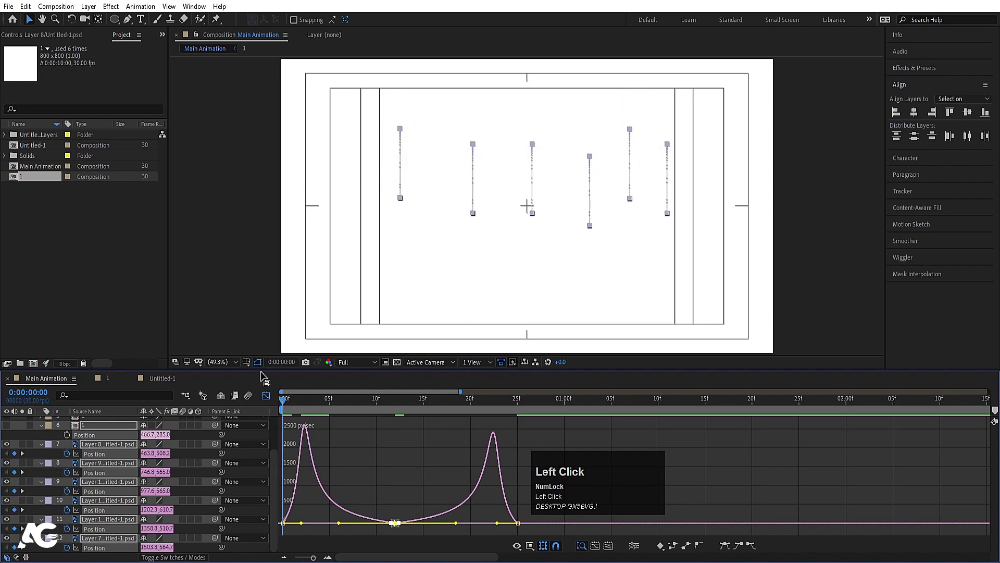
pyautogui.press('space')
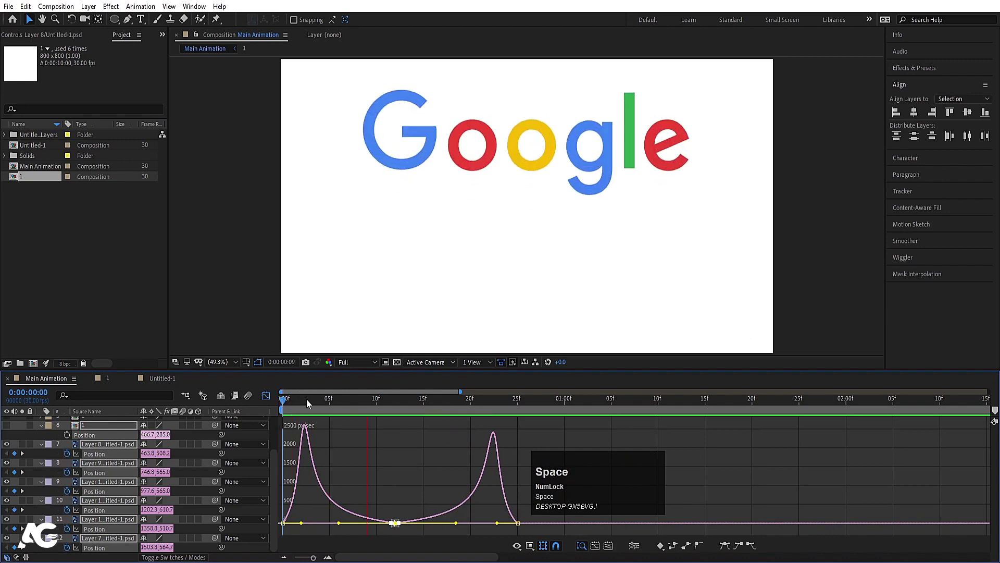
pyautogui.click(339, 392)
pyautogui.moveTo(331, 404); pyautogui.dragTo(255, 396)
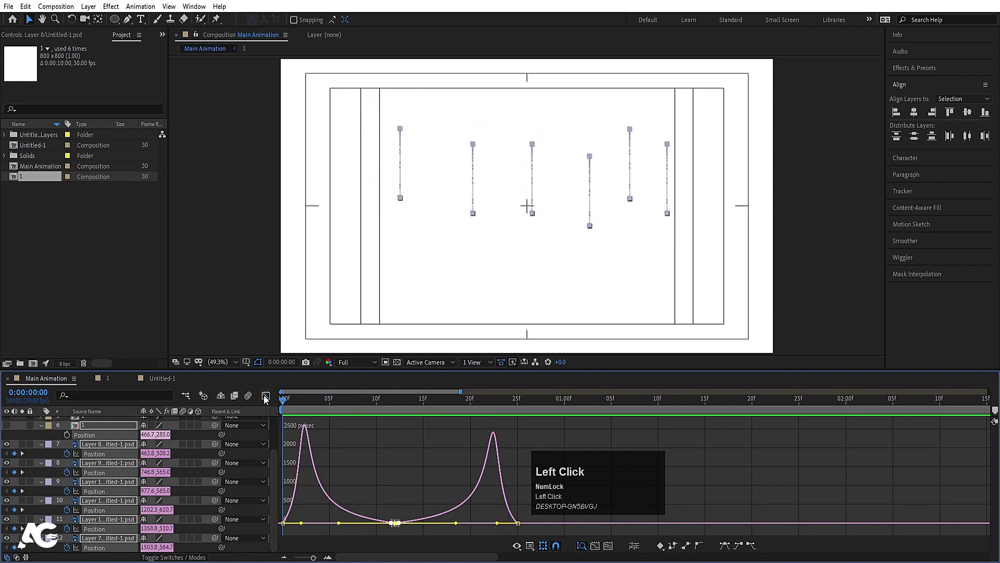
# Set the rotation of all letters to one full turn at frame 25
pyautogui.click(264, 396)
pyautogui.press('r')
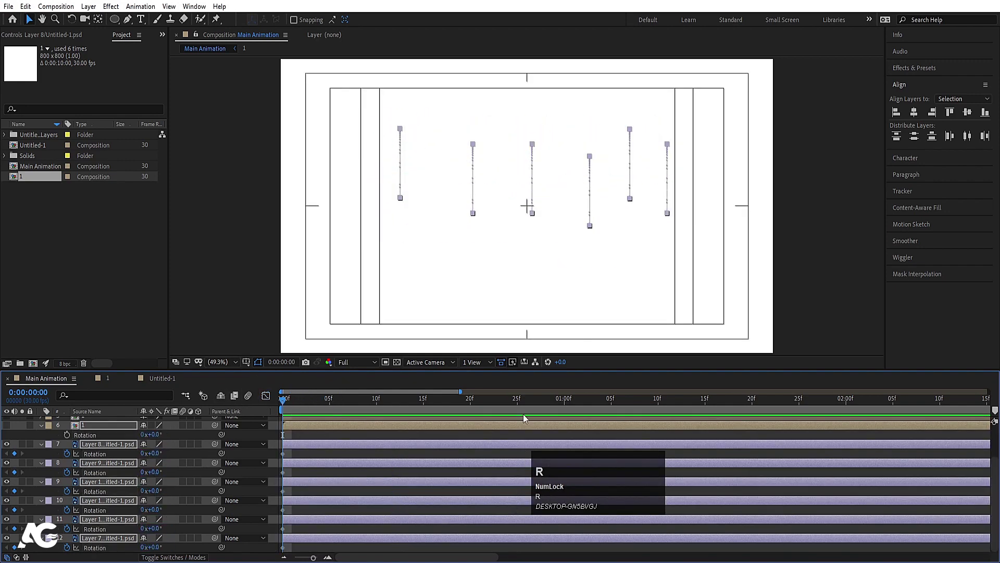
pyautogui.click(513, 401)
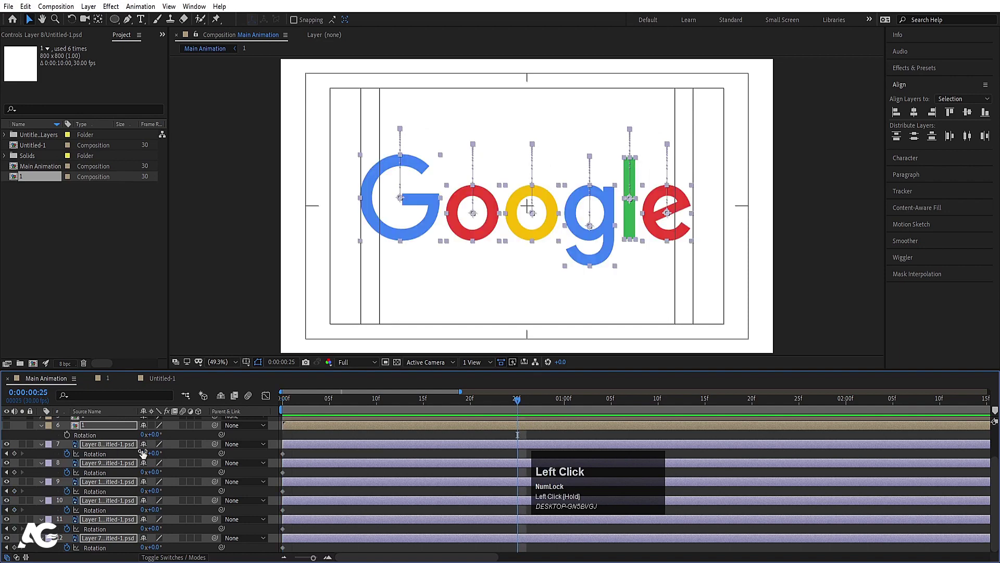
pyautogui.press('Return')
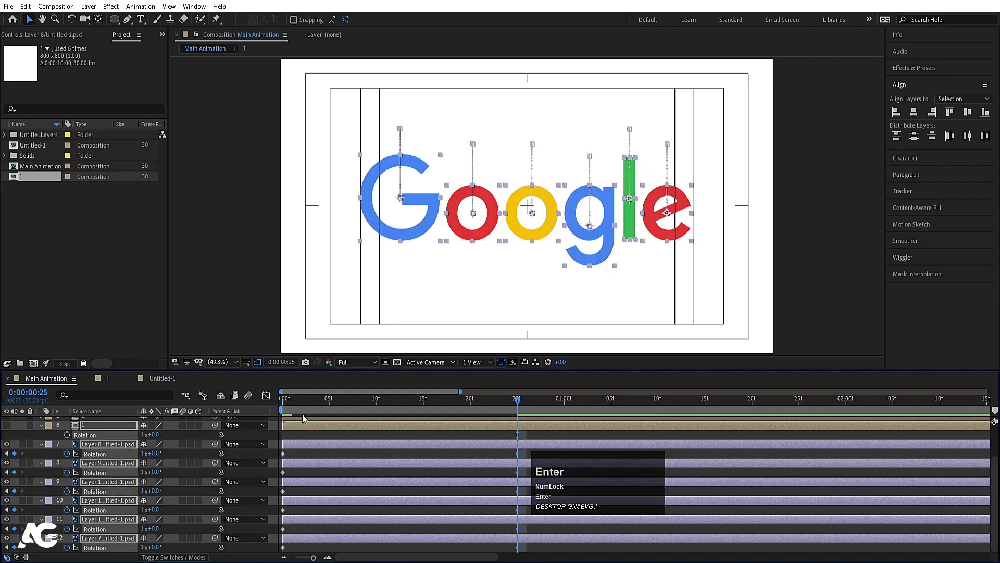
pyautogui.click(302, 413)
pyautogui.press('space')
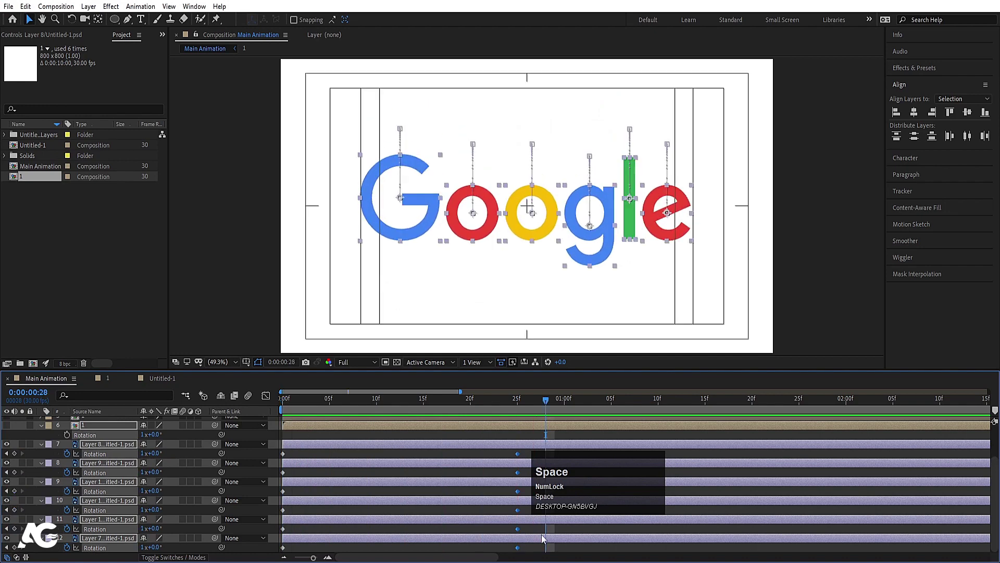
# Apply Easy Ease to the letters' rotation keyframes, lengthen both handles toward the middle in the speed graph, and preview the motion
pyautogui.moveTo(537, 550); pyautogui.dragTo(114, 375)
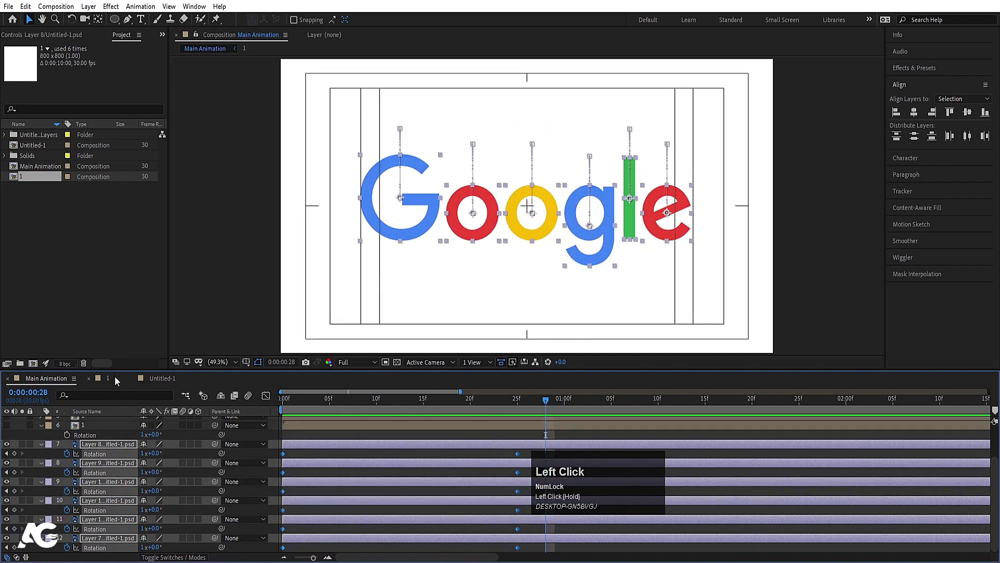
pyautogui.press('F9')
pyautogui.click(266, 395)
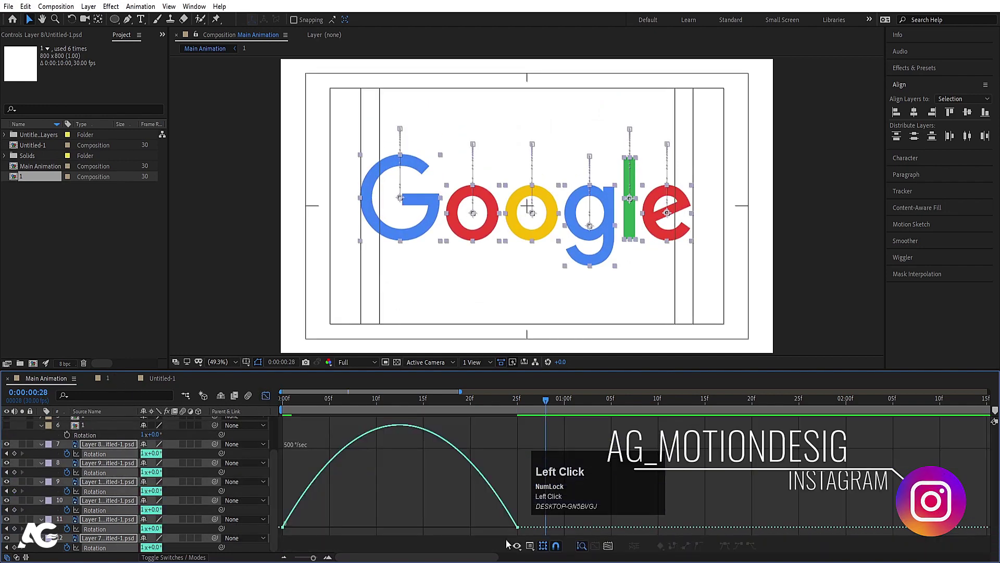
pyautogui.moveTo(523, 536); pyautogui.dragTo(280, 417)
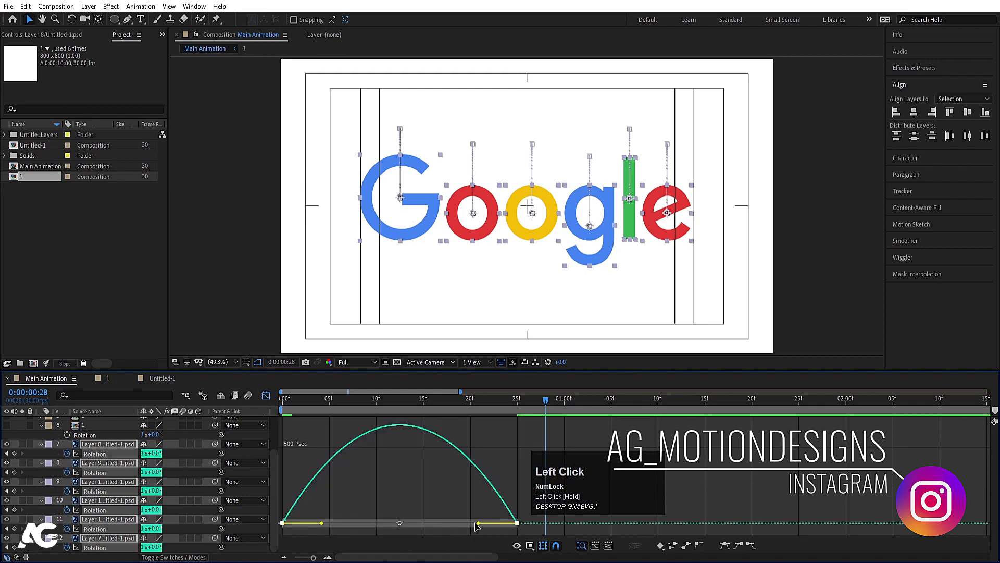
pyautogui.moveTo(479, 524); pyautogui.dragTo(428, 523)
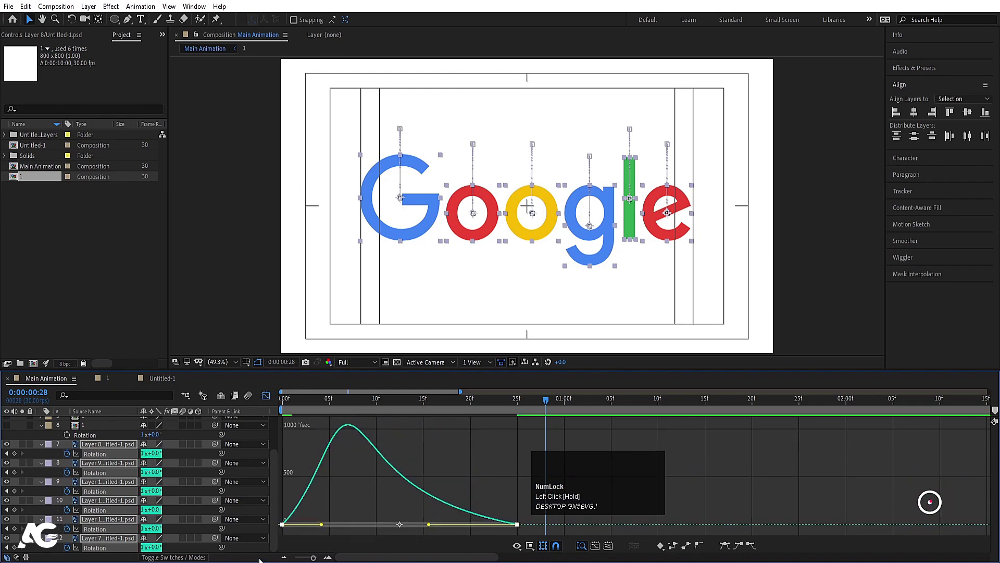
pyautogui.moveTo(322, 525); pyautogui.dragTo(370, 523)
pyautogui.click(301, 399)
pyautogui.click(266, 395)
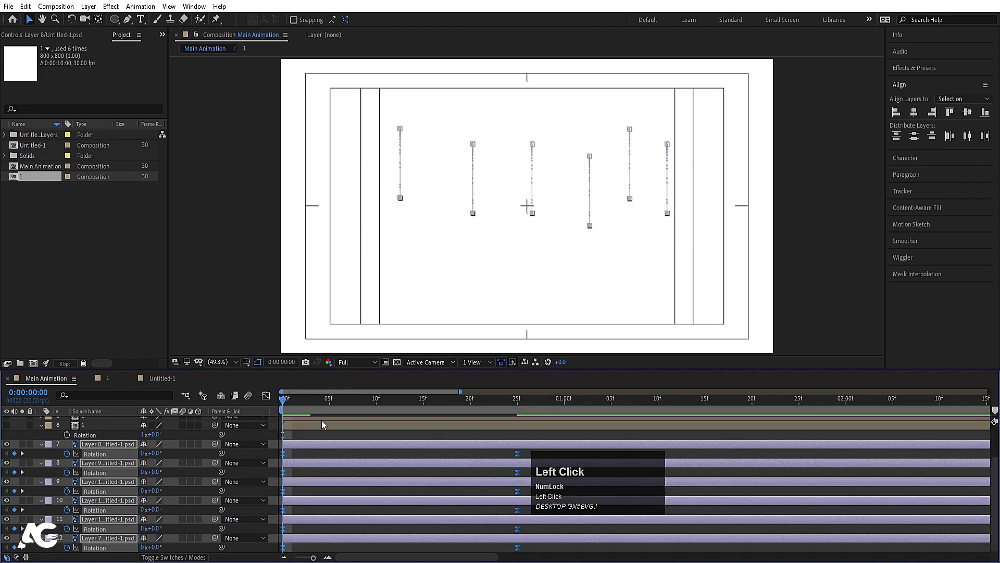
pyautogui.press('space')
pyautogui.press('space')
pyautogui.moveTo(335, 399); pyautogui.dragTo(281, 404)
# Hide all the letter layers and make the six composition 1 layers visible
pyautogui.click(8, 445)
pyautogui.click(297, 438)
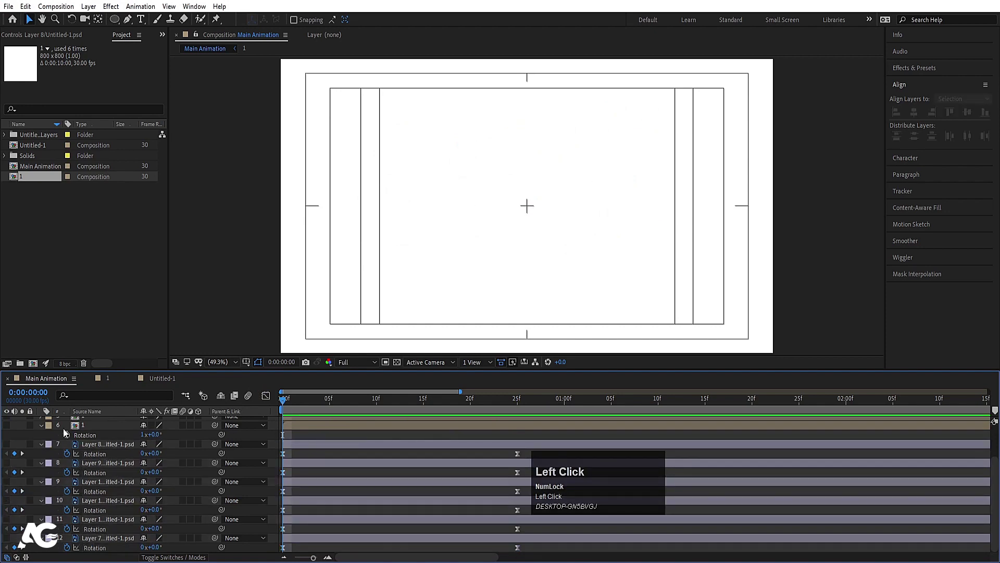
pyautogui.click(81, 424)
pyautogui.scroll(2, 83, 425)
pyautogui.keyDown('shift'); pyautogui.click(86, 421); pyautogui.keyUp('shift')
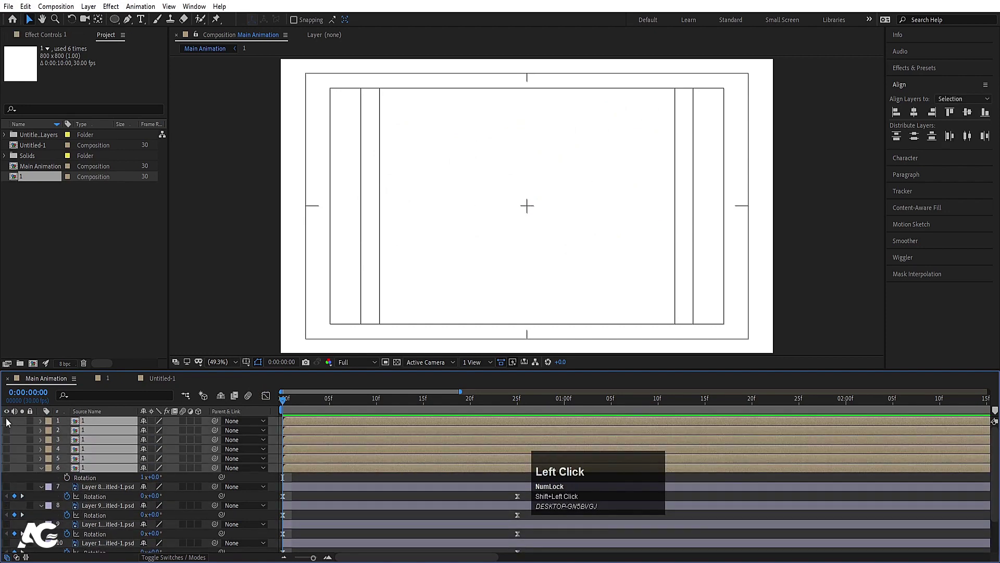
pyautogui.click(6, 419)
pyautogui.click(17, 423)
# Start composition 1 layer 5 at frame 3 and layer 4 at frame 6, leaving layer 6 at frame 0
pyautogui.click(95, 420)
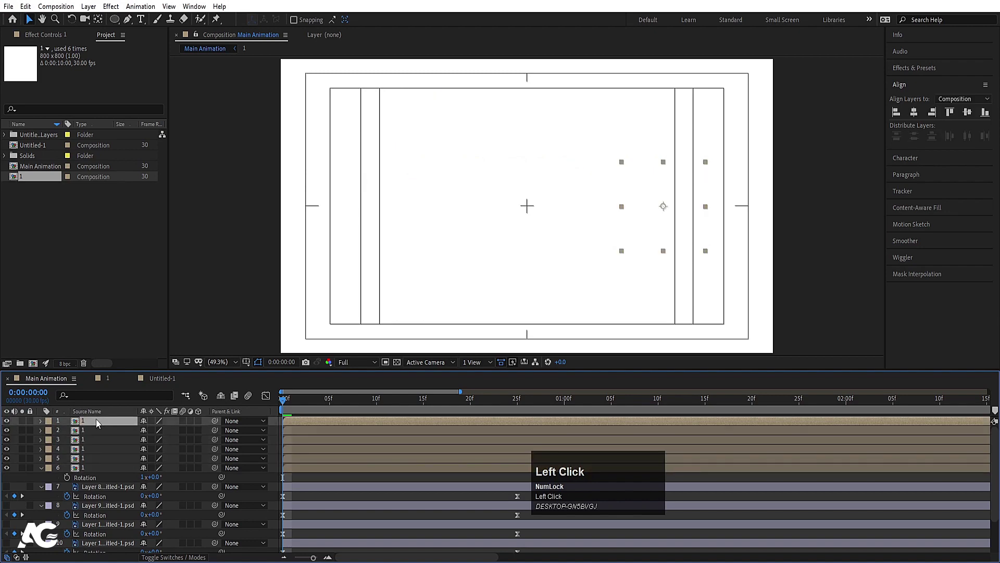
pyautogui.click(89, 467)
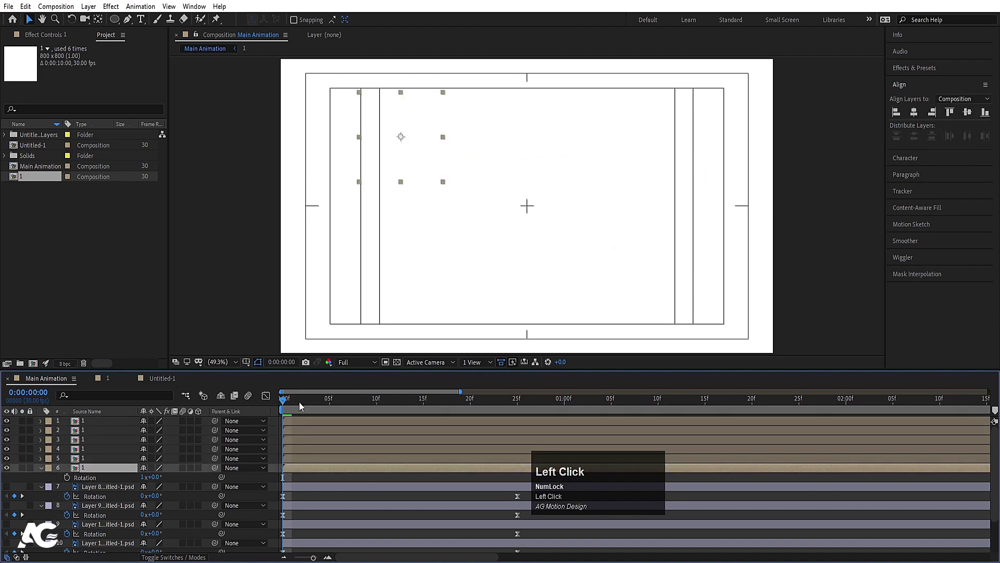
pyautogui.moveTo(299, 402); pyautogui.dragTo(313, 414)
pyautogui.click(321, 458)
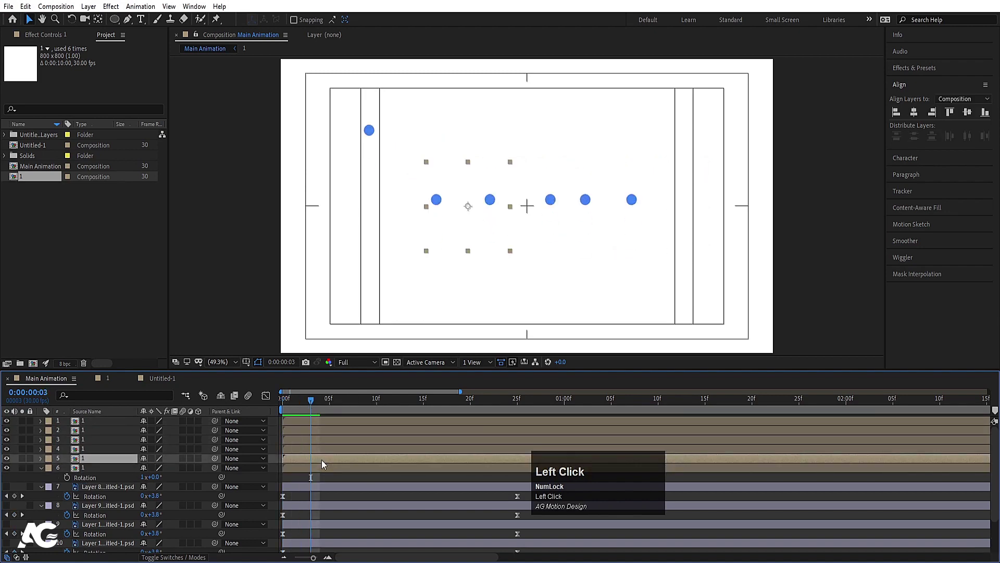
pyautogui.press('[')
pyautogui.click(342, 402)
pyautogui.click(343, 447)
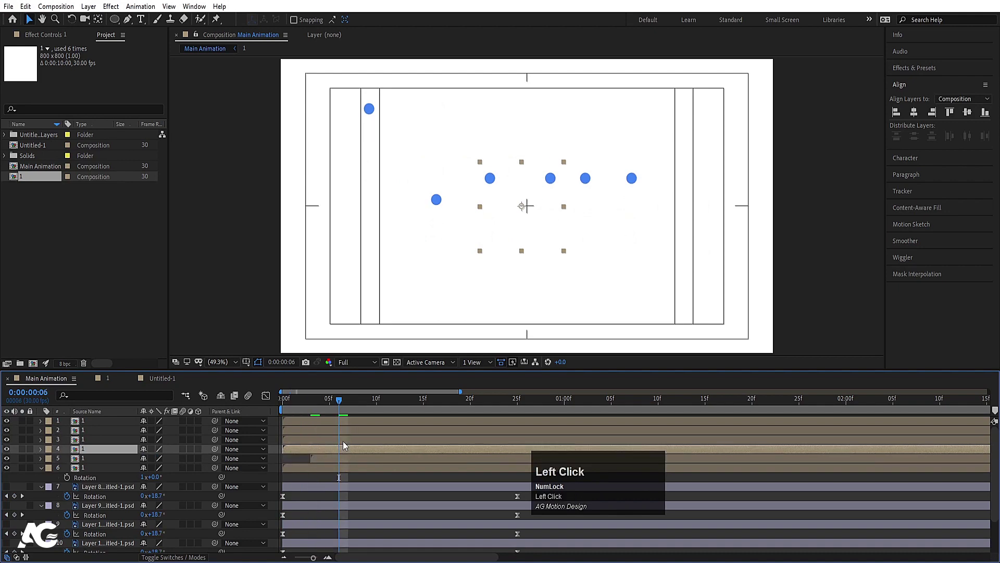
pyautogui.press('[')
# Start composition 1 layers 3, 2 and 1 at frames 9, 12 and 15, and preview the staggered strokes
pyautogui.click(366, 401)
pyautogui.click(367, 439)
pyautogui.press('[')
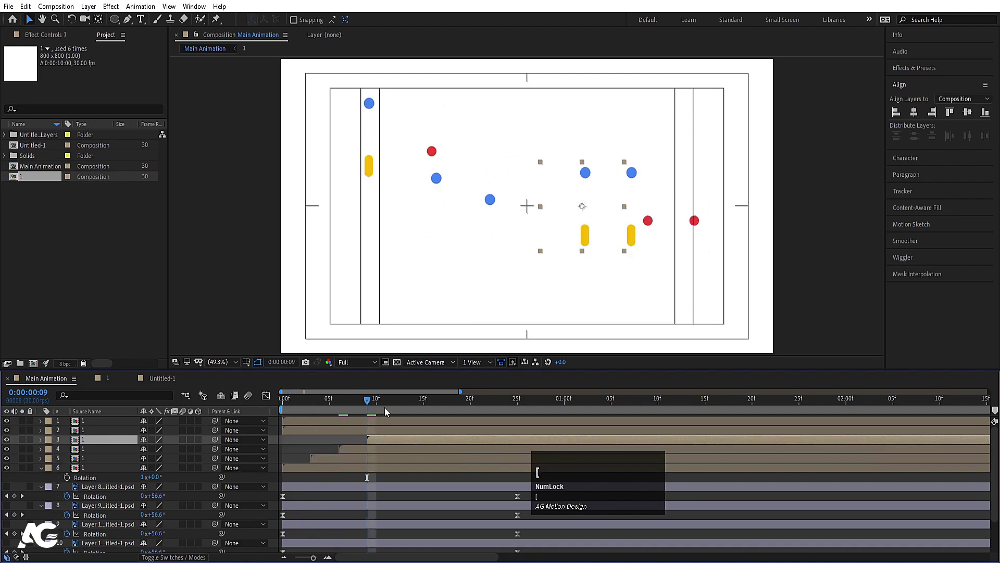
pyautogui.click(395, 401)
pyautogui.click(397, 430)
pyautogui.press('[')
pyautogui.click(423, 401)
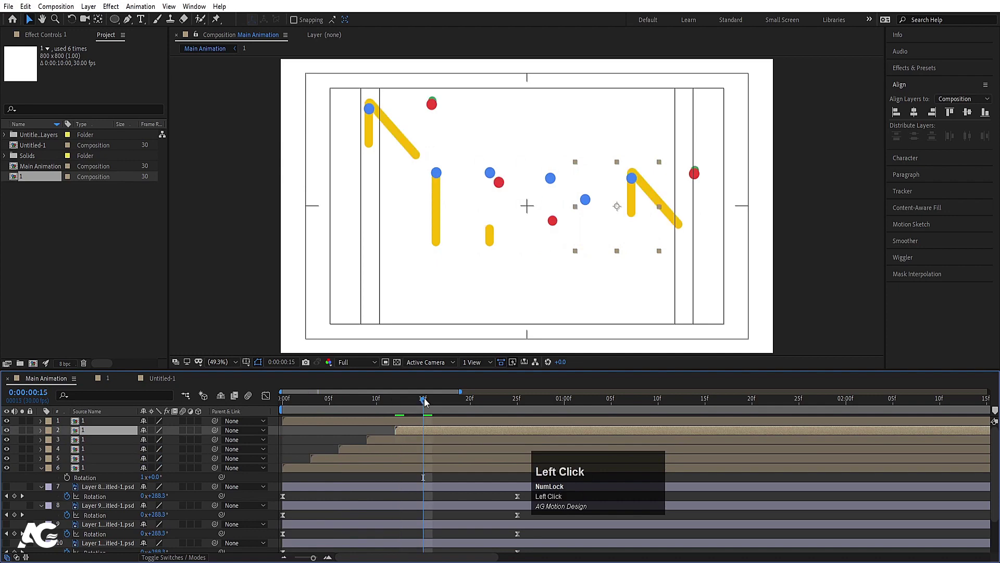
pyautogui.click(429, 422)
pyautogui.press('[')
pyautogui.click(277, 396)
pyautogui.press('space')
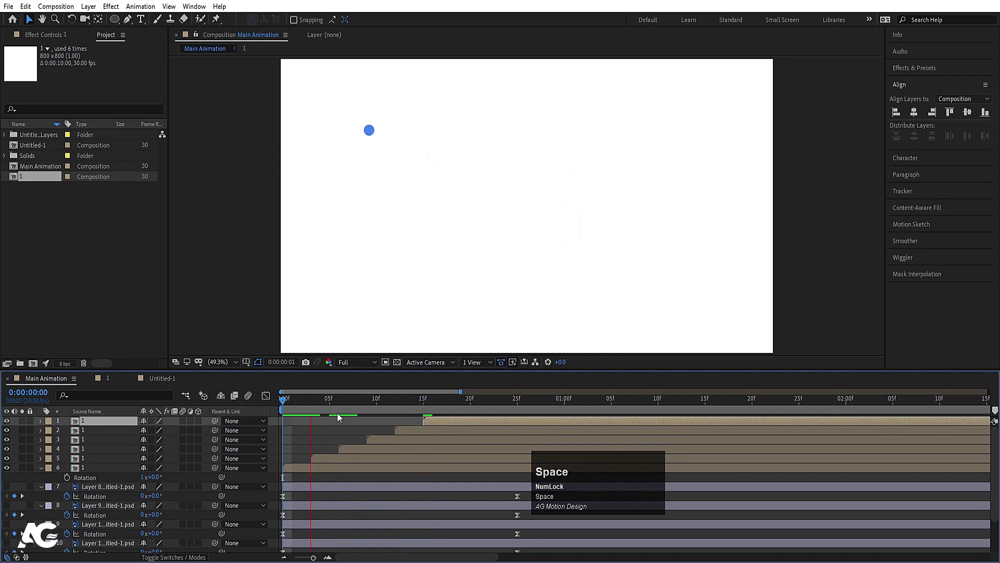
pyautogui.press('space')
pyautogui.click(343, 391)
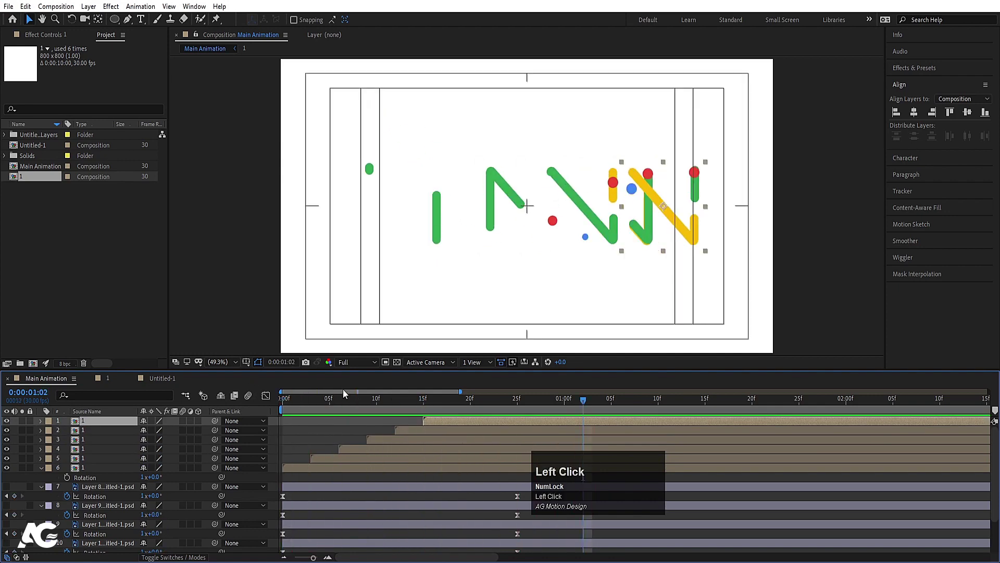
# Match layer 6's vertical position to layer 5 by setting its Y value to 540, and preview the aligned strokes
pyautogui.moveTo(336, 400); pyautogui.dragTo(320, 400)
pyautogui.click(301, 467)
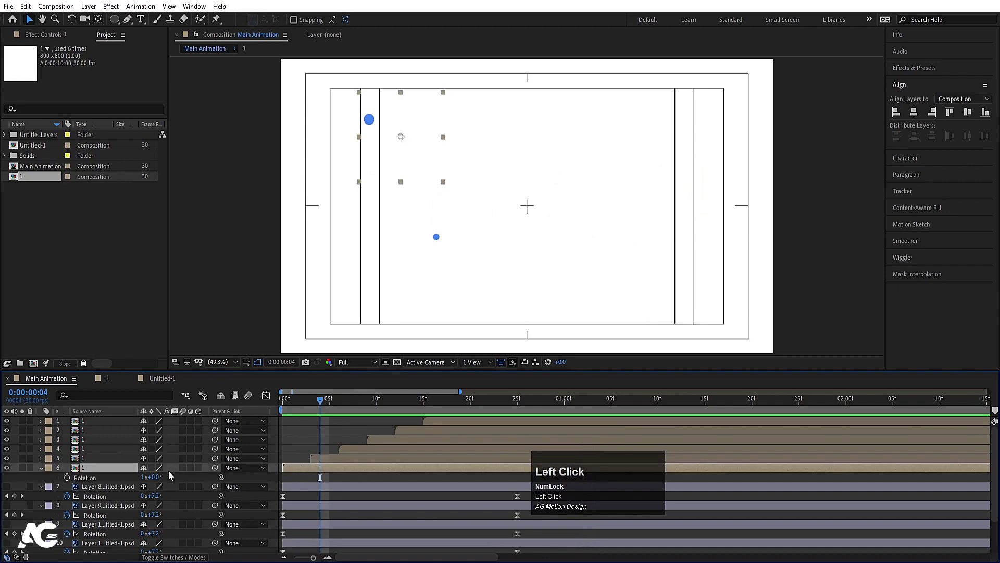
pyautogui.press('p')
pyautogui.click(90, 458)
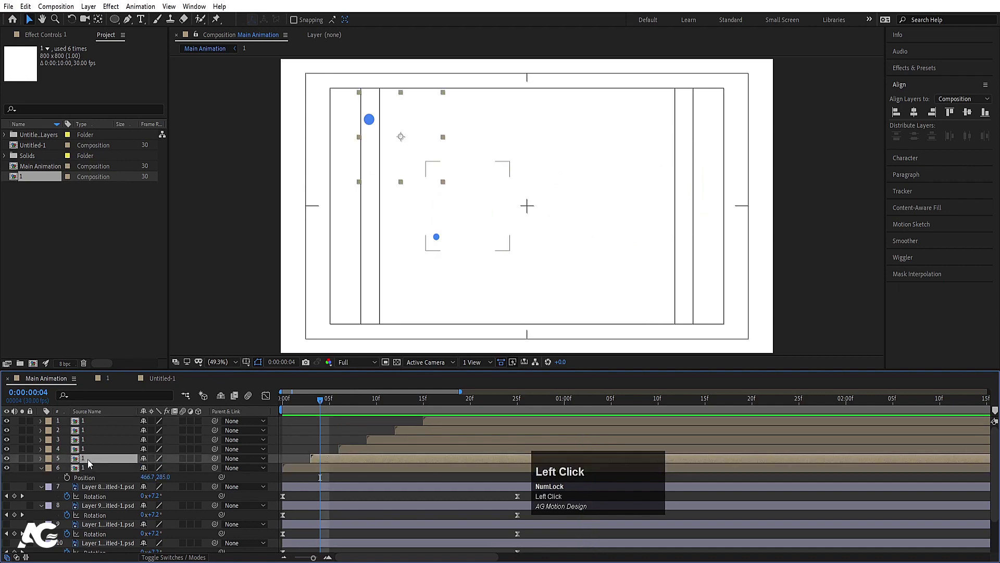
pyautogui.press('p')
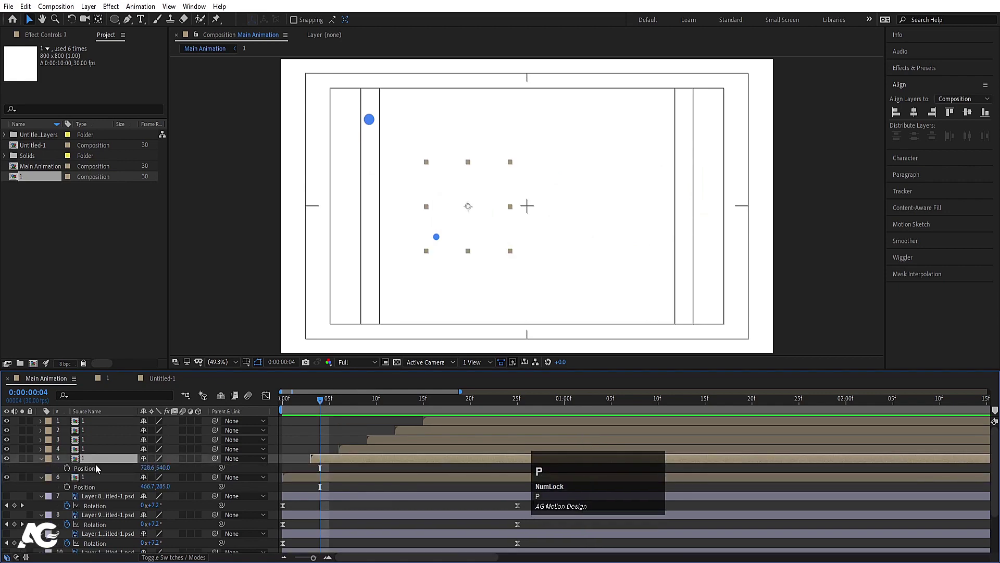
pyautogui.click(163, 467)
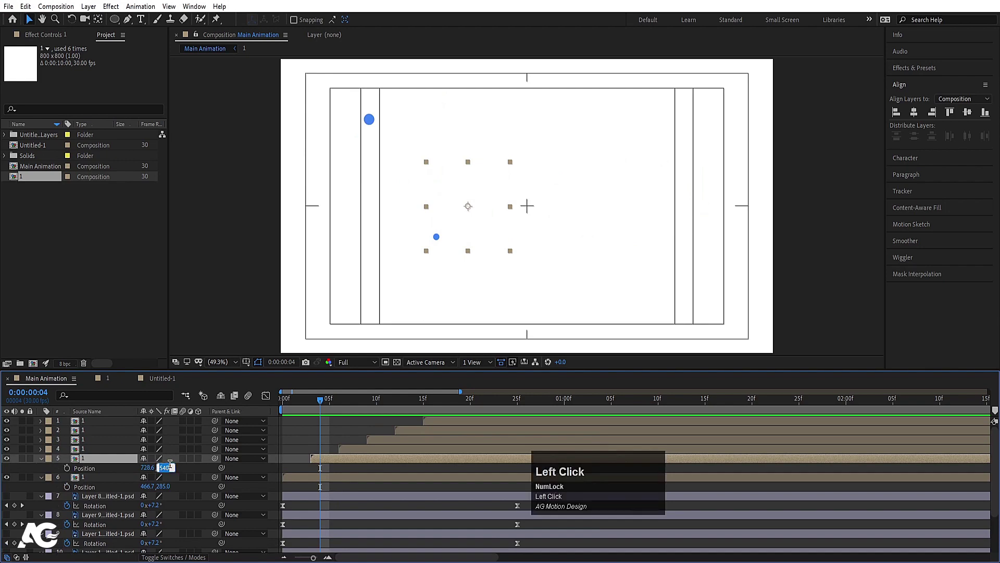
pyautogui.click(163, 485)
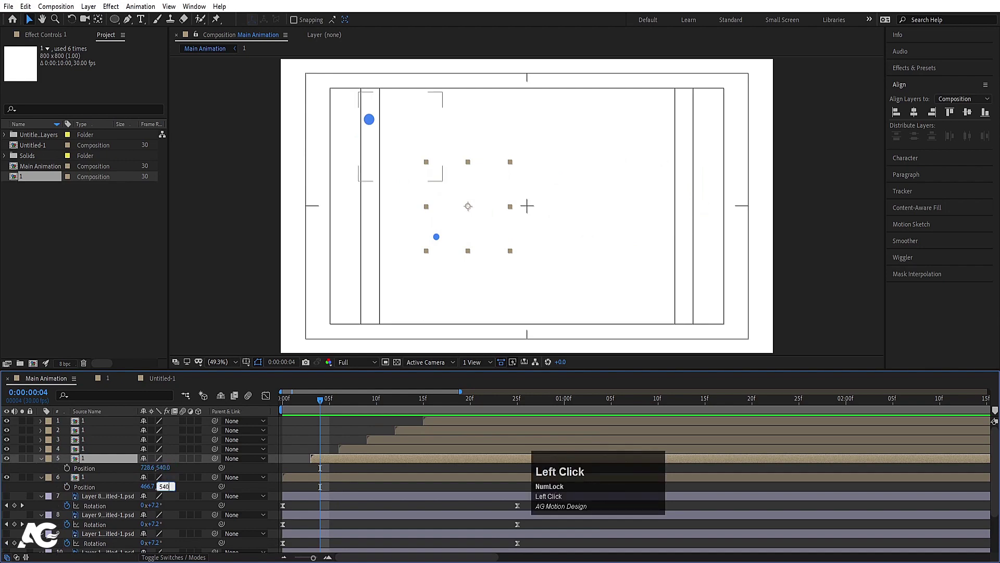
pyautogui.press('Return')
pyautogui.press('space')
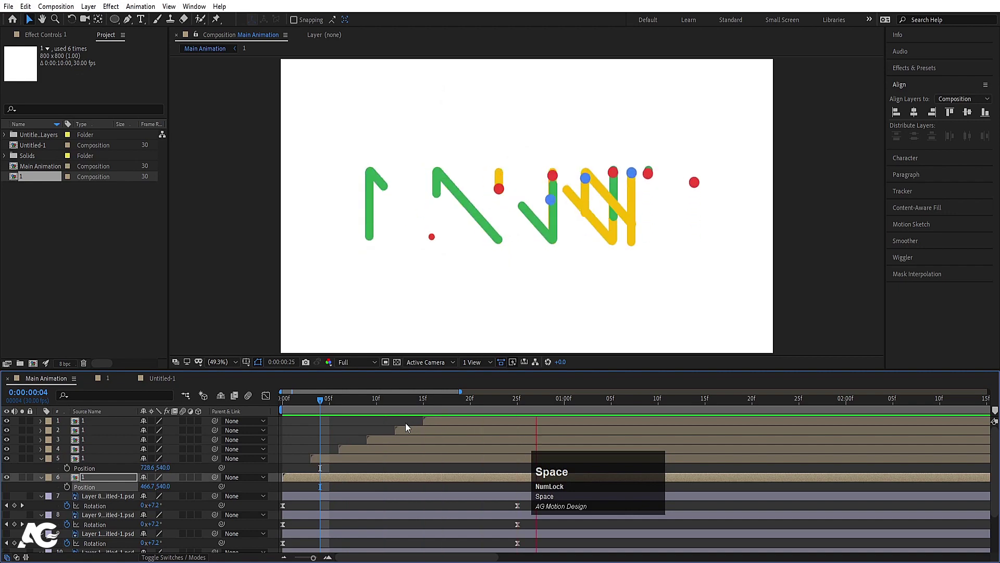
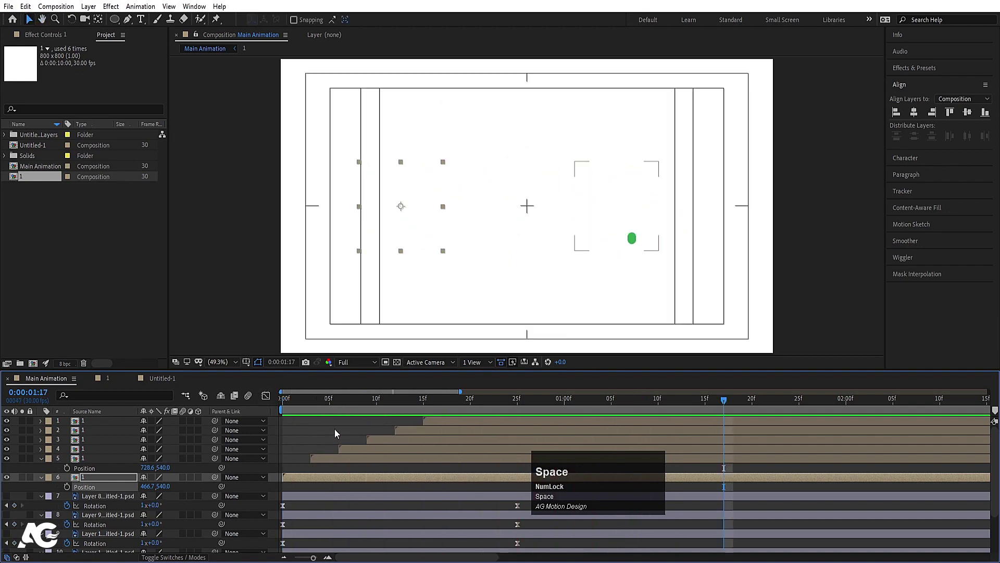
# Make the six letter layers visible again
pyautogui.scroll(-2, 274, 473)
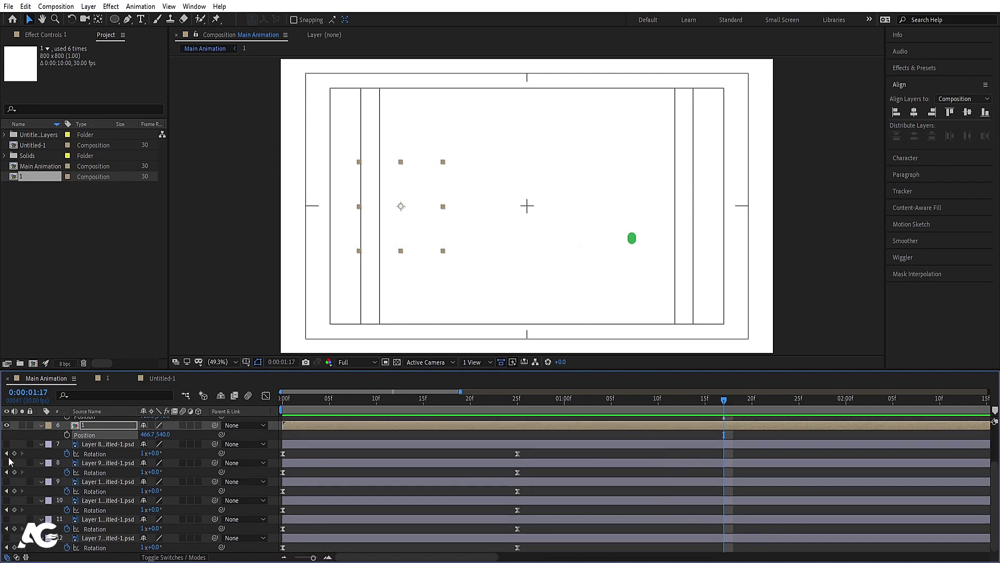
pyautogui.moveTo(6, 443); pyautogui.dragTo(7, 538)
pyautogui.scroll(2, 318, 439)
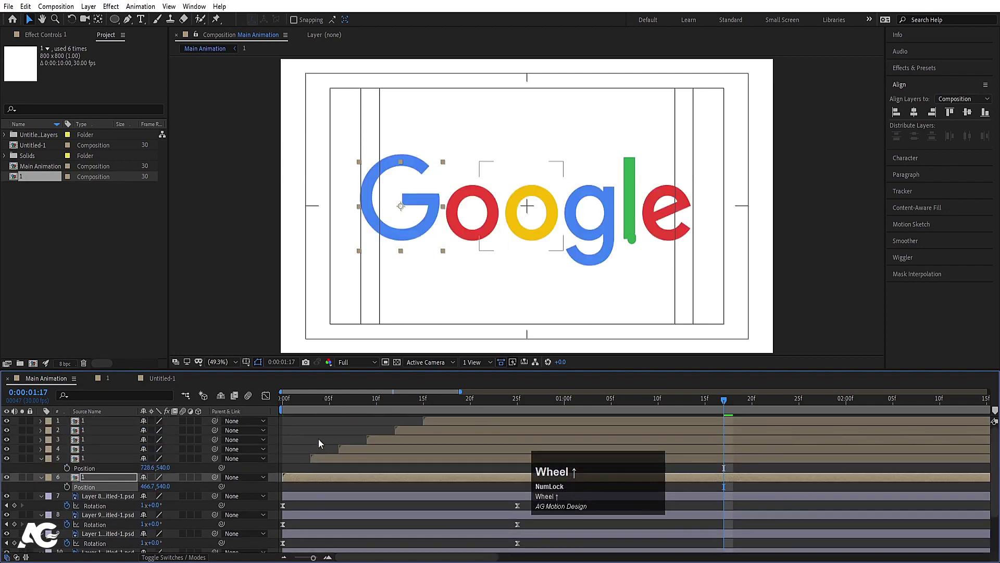
# Start the first red "o" letter layer at frame 3 and the yellow "o" layer at frame 6
pyautogui.click(310, 401)
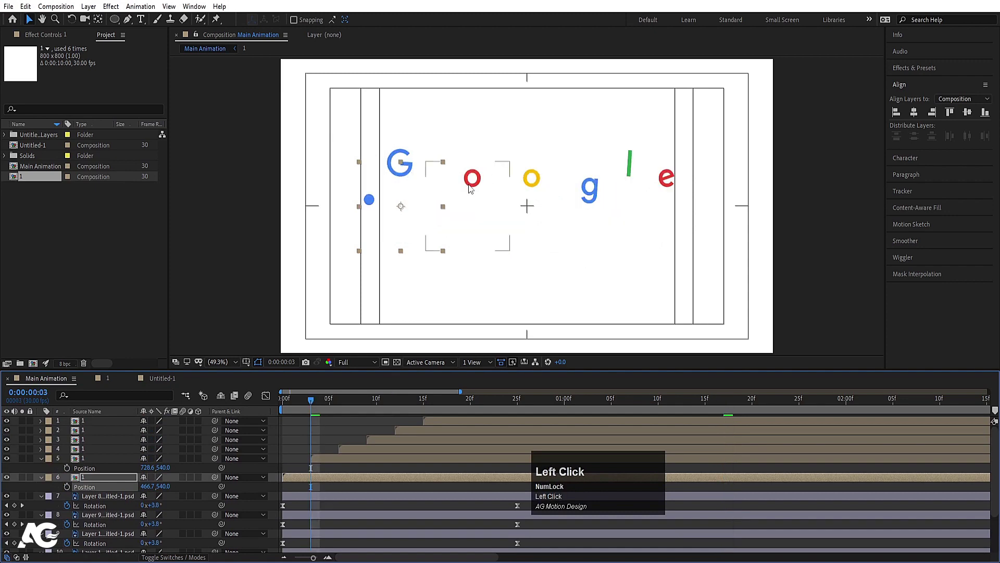
pyautogui.click(332, 501)
pyautogui.scroll(-2, 330, 497)
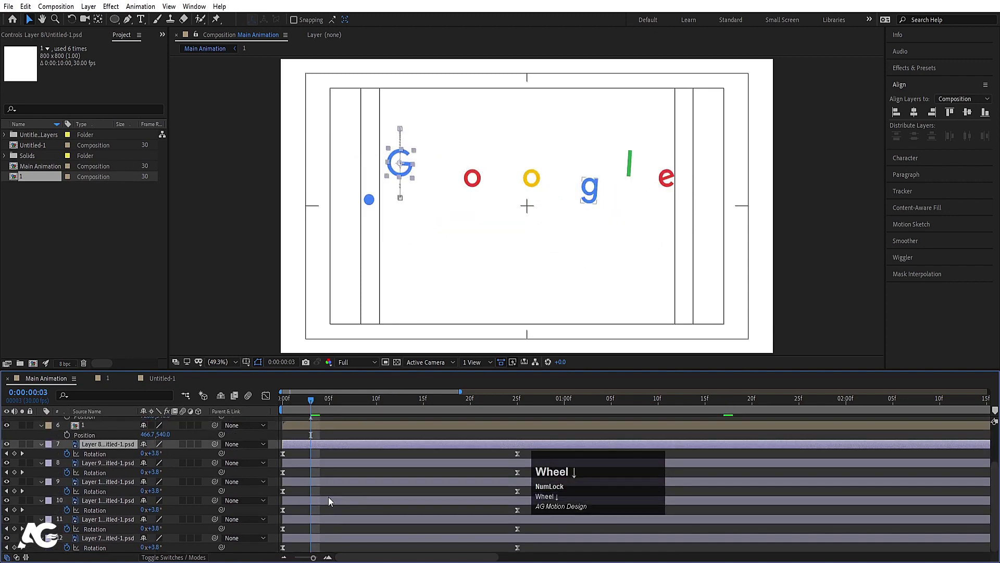
pyautogui.click(318, 467)
pyautogui.press('[')
pyautogui.scroll(2, 327, 470)
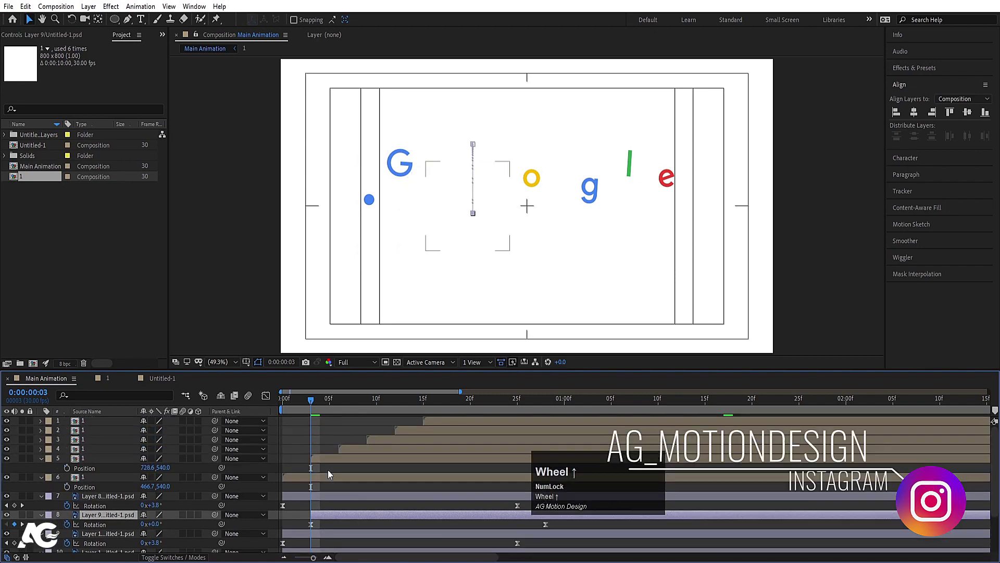
pyautogui.click(336, 402)
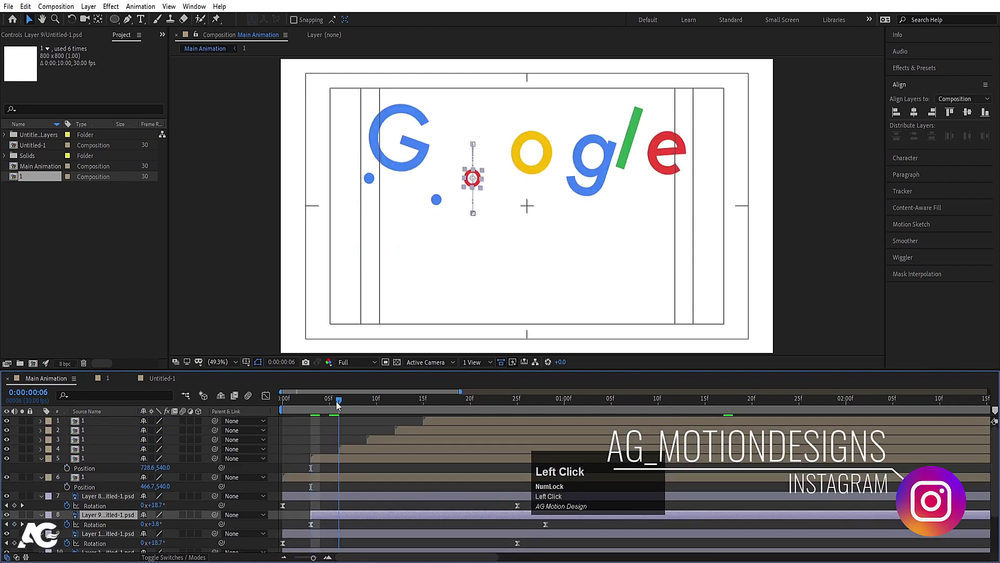
pyautogui.click(338, 533)
pyautogui.press('[')
# Start the blue "g" letter layer at frame 9 and the green "l" layer at frame 12
pyautogui.click(367, 400)
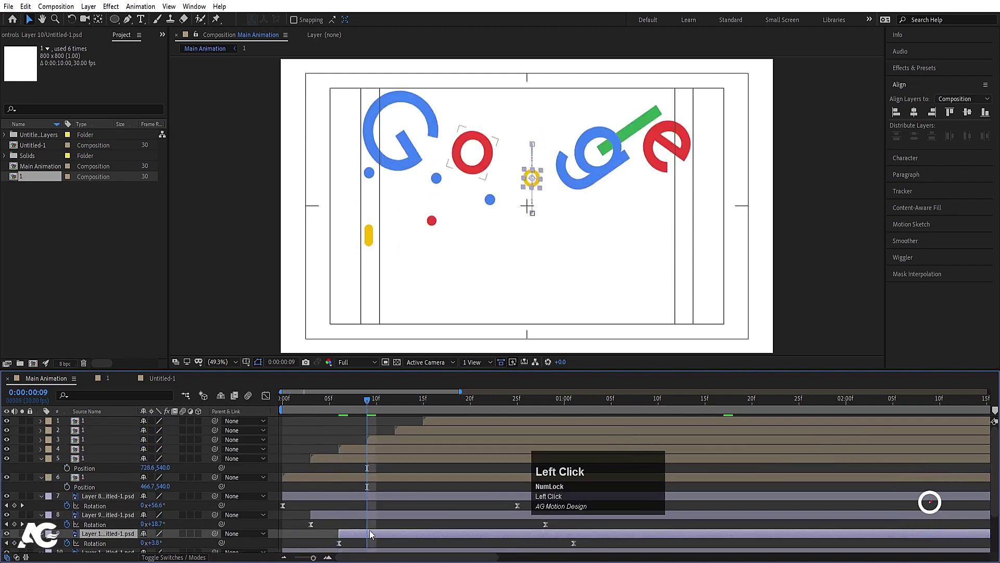
pyautogui.scroll(-3, 367, 518)
pyautogui.click(364, 499)
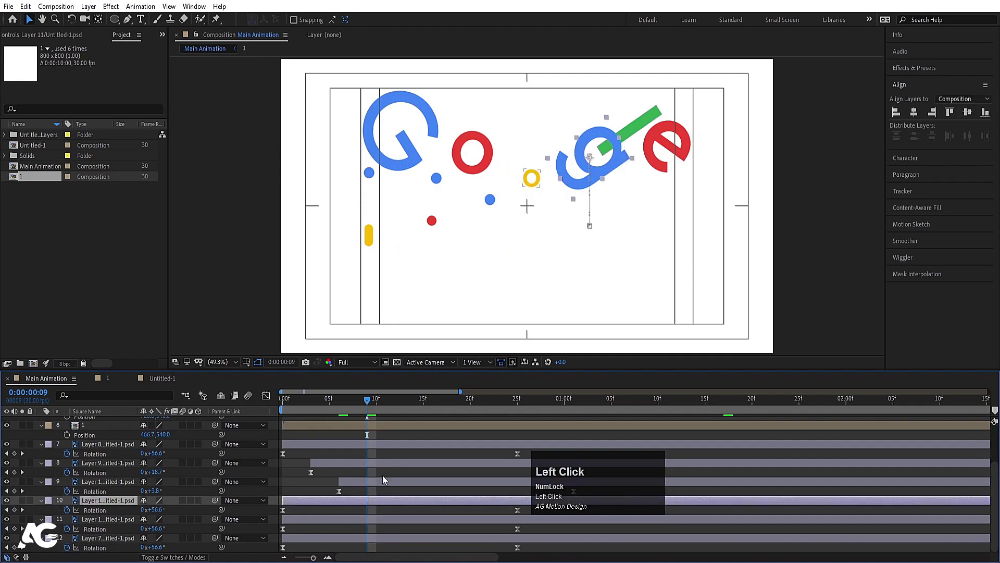
pyautogui.press('[')
pyautogui.scroll(3, 395, 453)
pyautogui.click(392, 402)
pyautogui.scroll(-3, 406, 514)
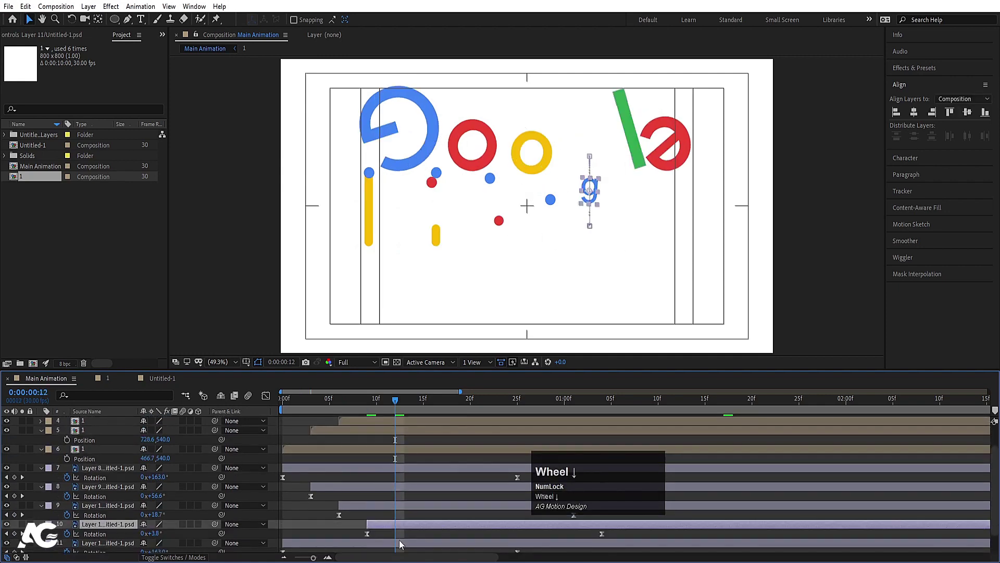
pyautogui.click(399, 542)
pyautogui.press('[')
# Start the red "e" letter layer at frame 15 and preview the staggered letters from the beginning
pyautogui.scroll(3, 439, 417)
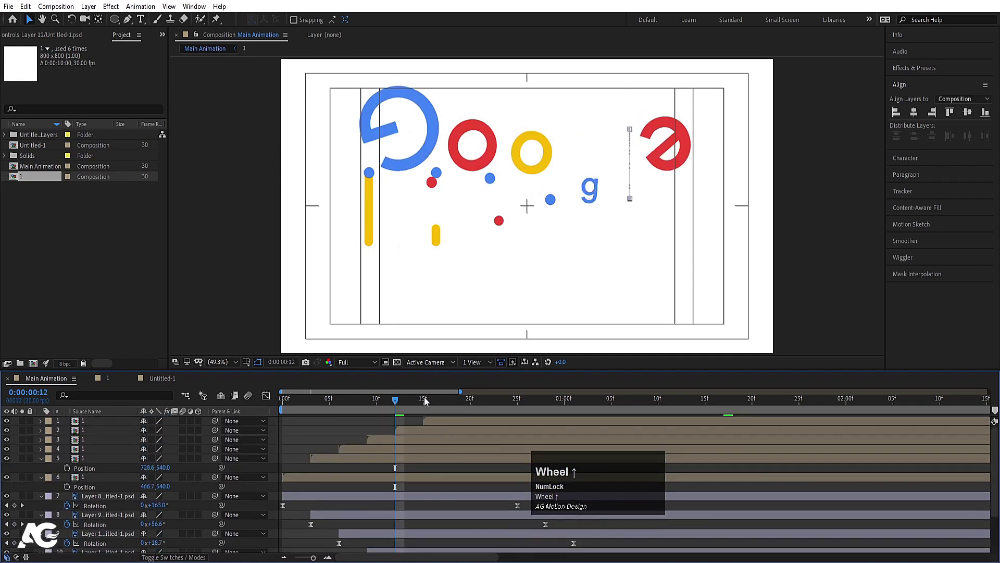
pyautogui.click(424, 399)
pyautogui.scroll(-3, 413, 533)
pyautogui.click(412, 540)
pyautogui.press('[')
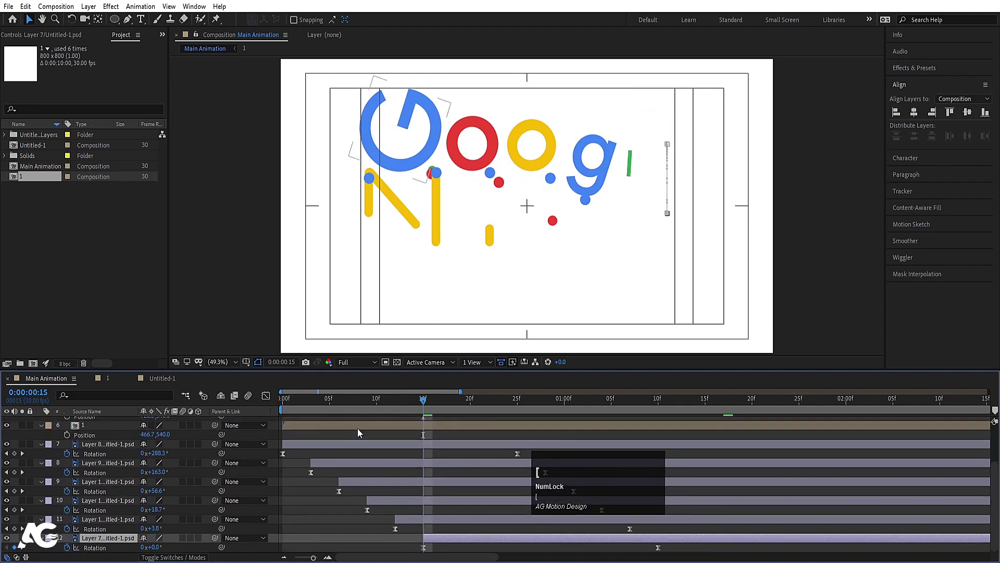
pyautogui.moveTo(313, 398); pyautogui.dragTo(273, 427)
pyautogui.press('space')
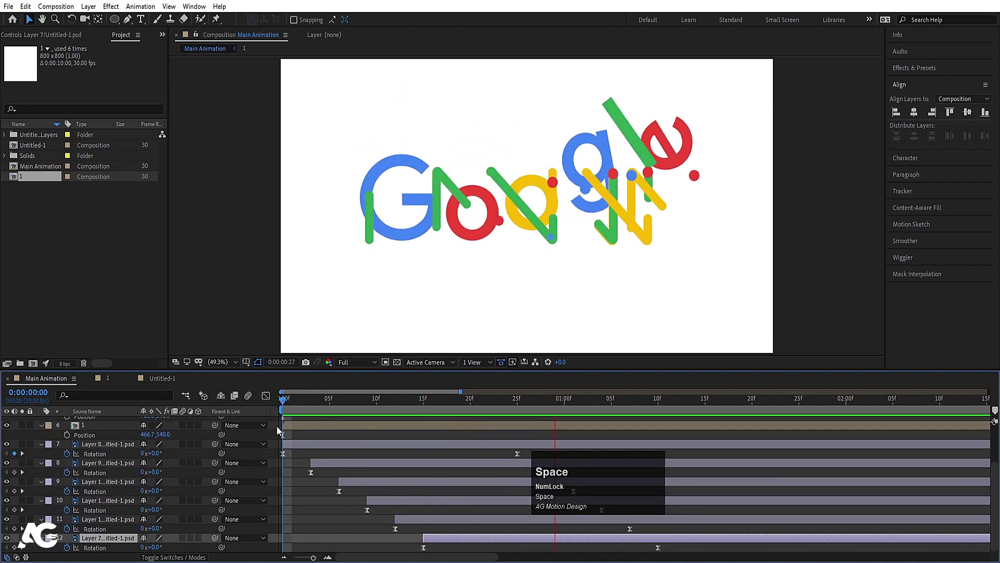
pyautogui.press('space')
# Shift all six letter layers together so the "G" starts at frame 5, and preview the animation
pyautogui.click(339, 453)
pyautogui.scroll(3, 327, 475)
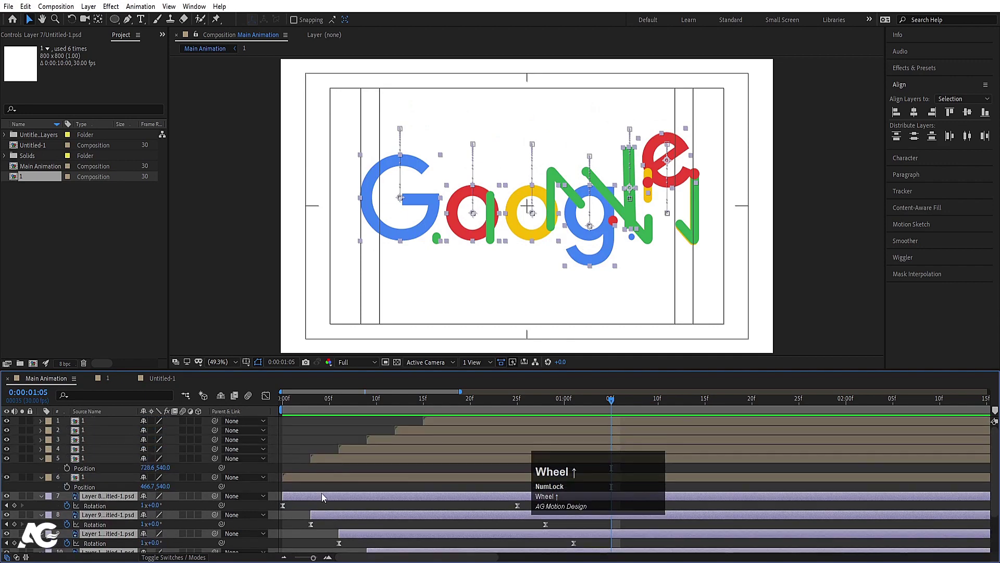
pyautogui.moveTo(301, 498); pyautogui.dragTo(349, 496)
pyautogui.press('space')
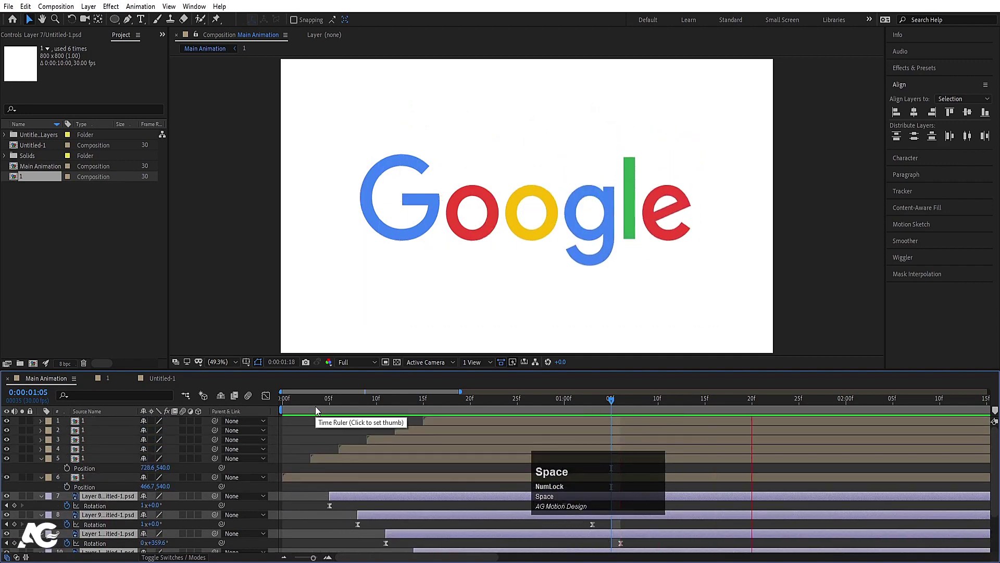
pyautogui.press('space')
pyautogui.moveTo(314, 404); pyautogui.dragTo(254, 402)
pyautogui.press('space')
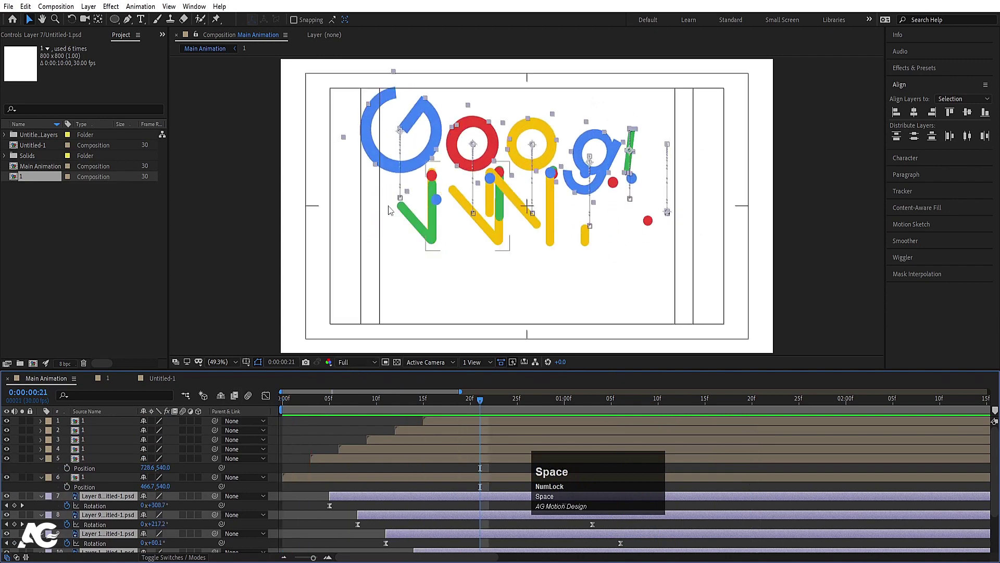
# Replay the animation from the beginning to check the letters' timing against the circles and strokes
pyautogui.click(340, 499)
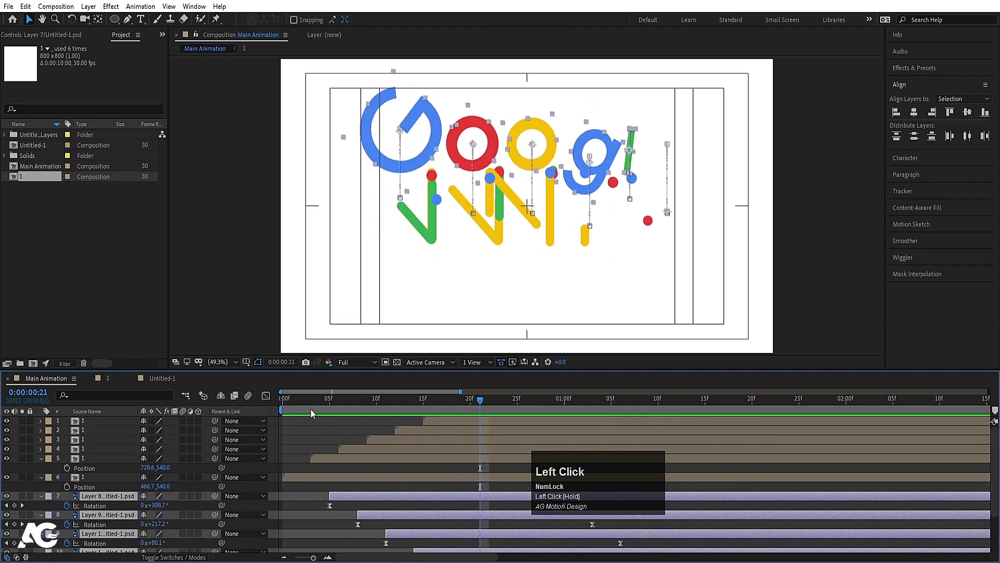
pyautogui.moveTo(307, 403); pyautogui.dragTo(278, 399)
pyautogui.press('space')
pyautogui.press('space')
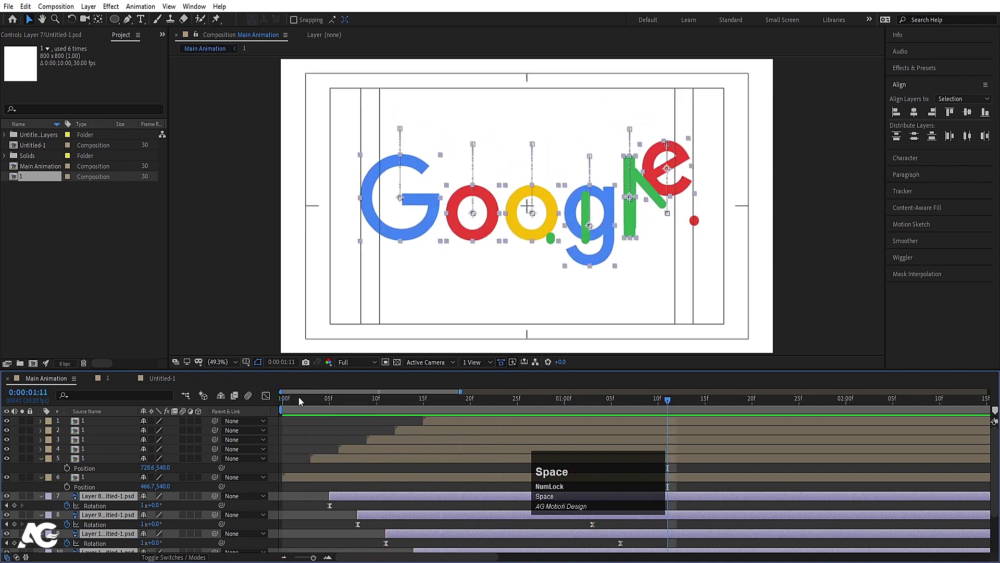
pyautogui.press('space')
pyautogui.scroll(-2, 313, 396)
pyautogui.press('space')
pyautogui.click(254, 390)
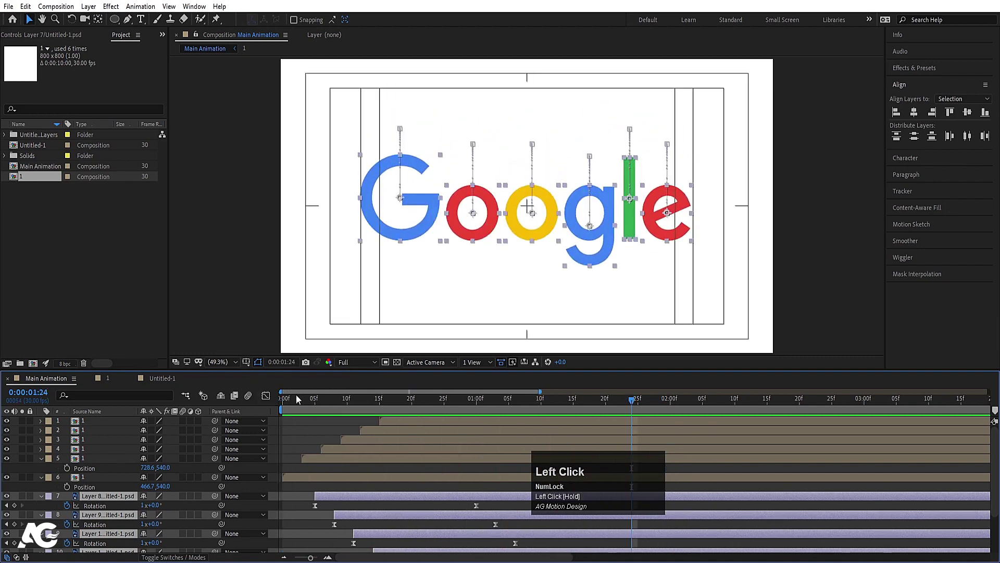
pyautogui.moveTo(296, 399); pyautogui.dragTo(280, 399)
pyautogui.press('space')
pyautogui.click(281, 399)
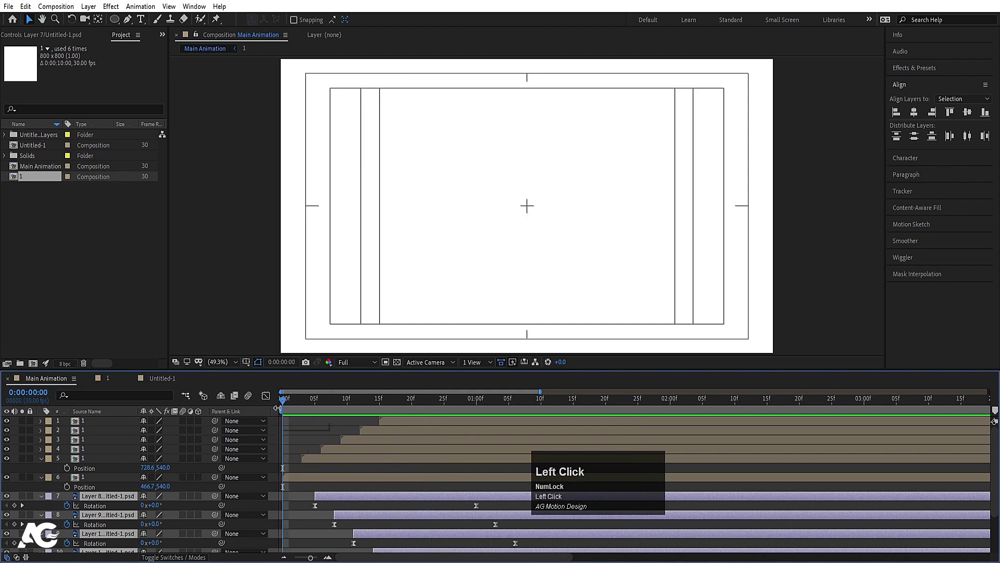
# Move the six letter layers earlier together so the "G" starts at frame 3, and preview the timing
pyautogui.moveTo(338, 495); pyautogui.dragTo(324, 492)
pyautogui.press('space')
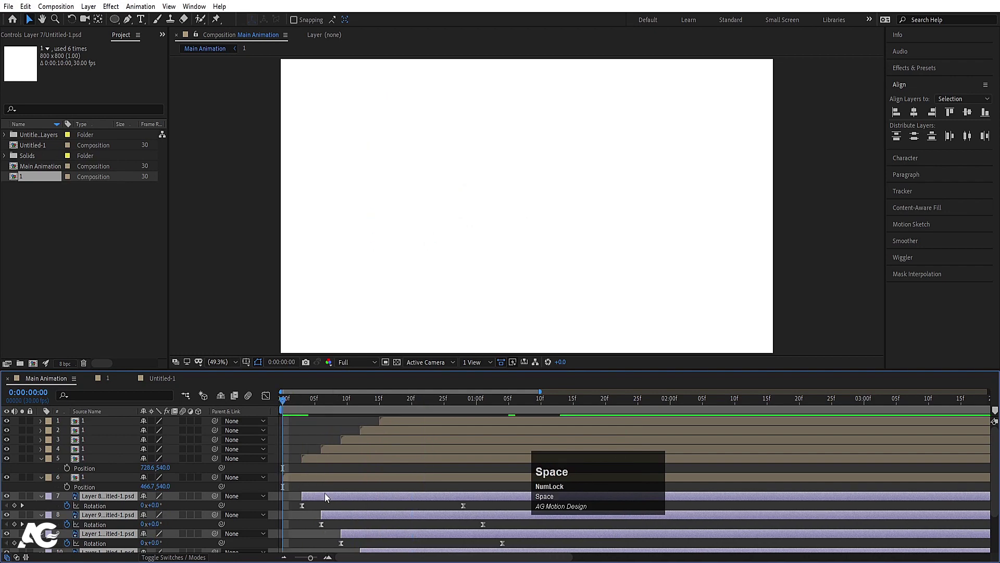
# Collapse the revealed layer properties and pre-compose the six letter layers into a composition named "logo"
pyautogui.click(305, 440)
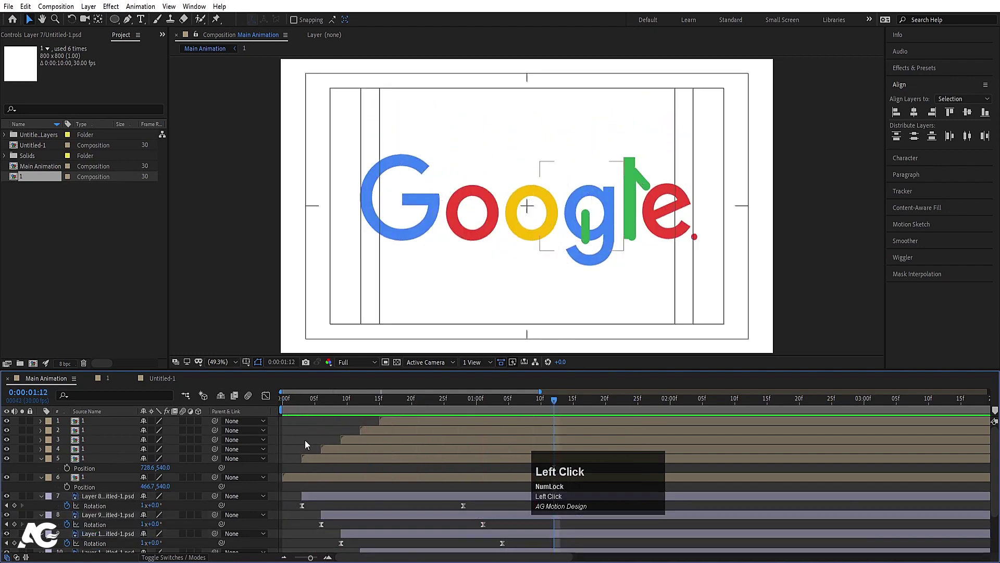
pyautogui.press('u')
pyautogui.press('u')
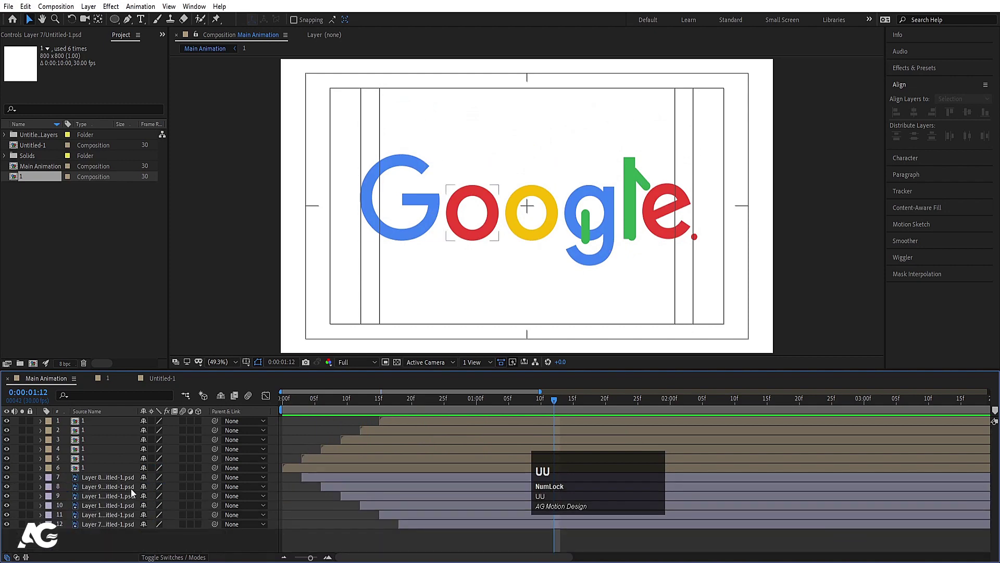
pyautogui.click(102, 477)
pyautogui.keyDown('shift'); pyautogui.click(99, 524); pyautogui.keyUp('shift')
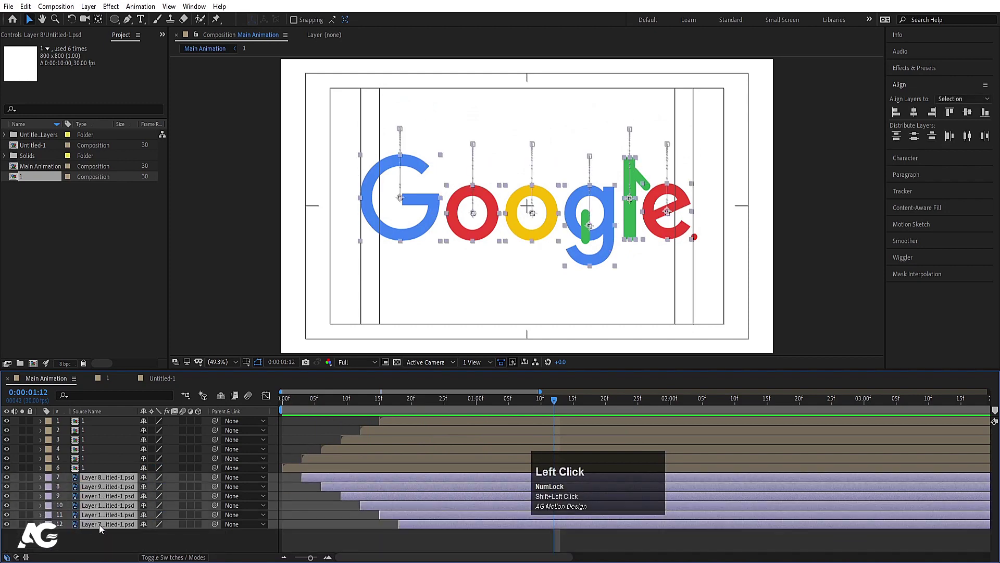
pyautogui.hotkey('ctrl', 'shift', 'c')
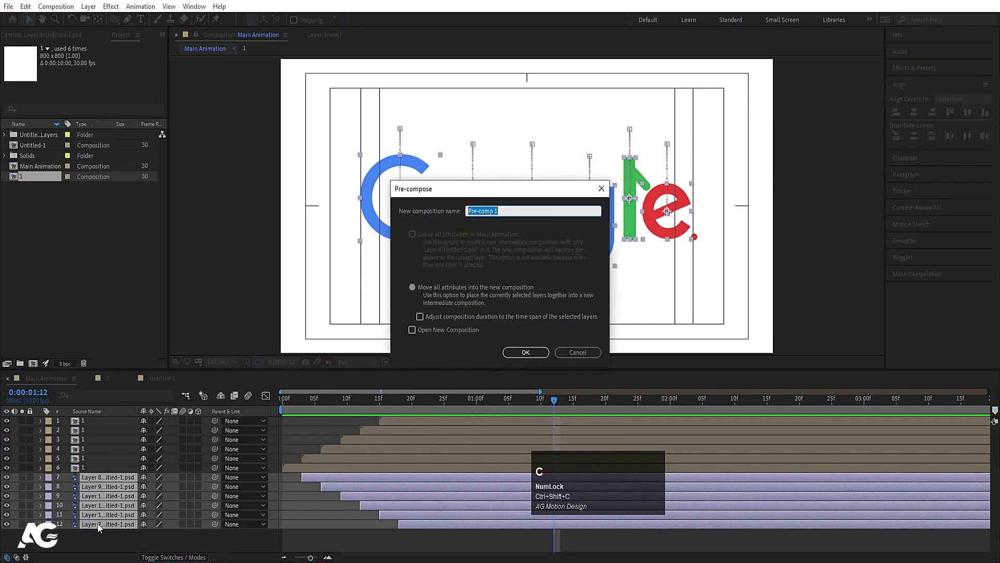
pyautogui.write('logo')
pyautogui.press('Return')
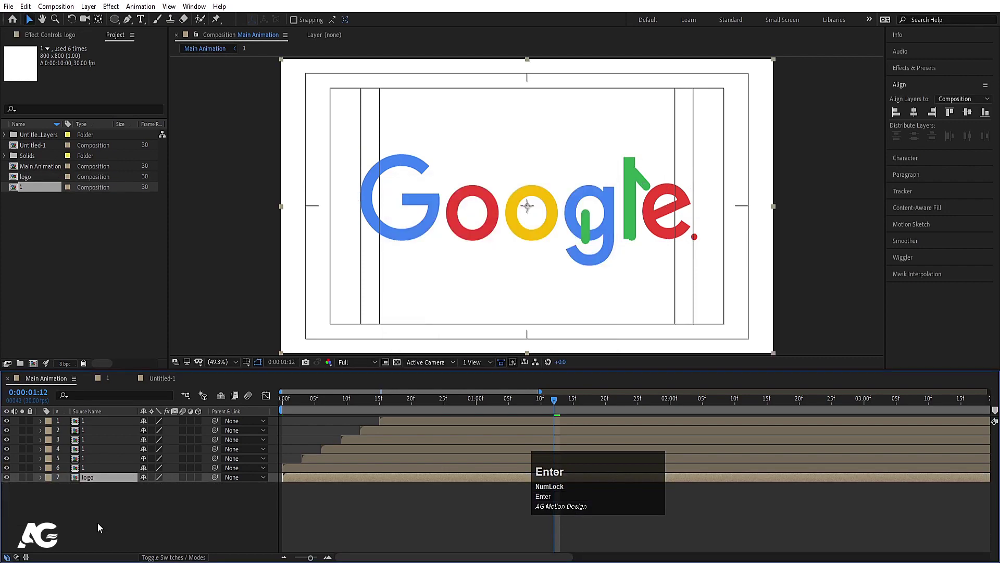
# Pre-compose the six circle-and-stroke layers into a composition named "element" and turn the logo layer's visibility on
pyautogui.click(80, 469)
pyautogui.keyDown('shift'); pyautogui.click(80, 423); pyautogui.keyUp('shift')
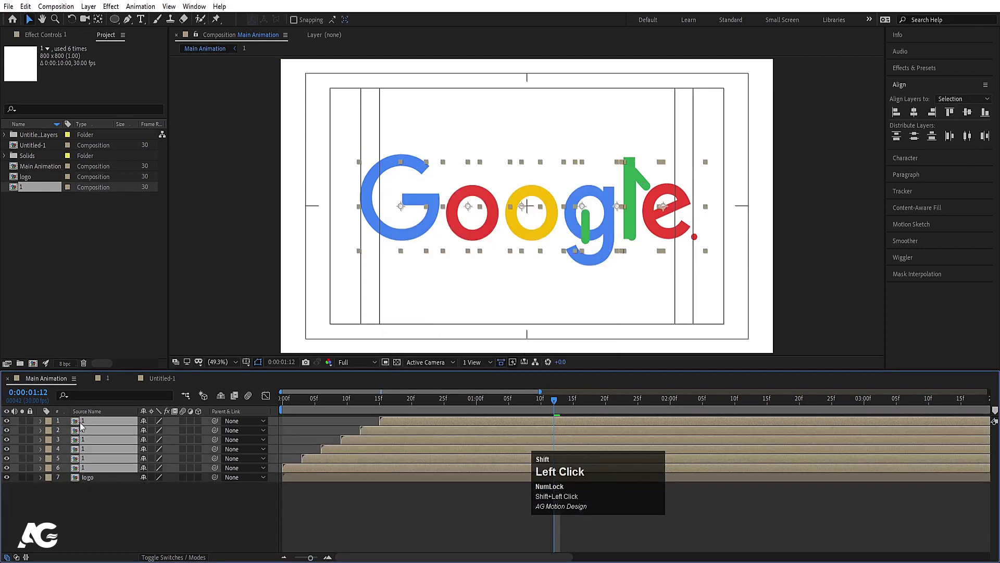
pyautogui.hotkey('ctrl', 'shift', 'v')
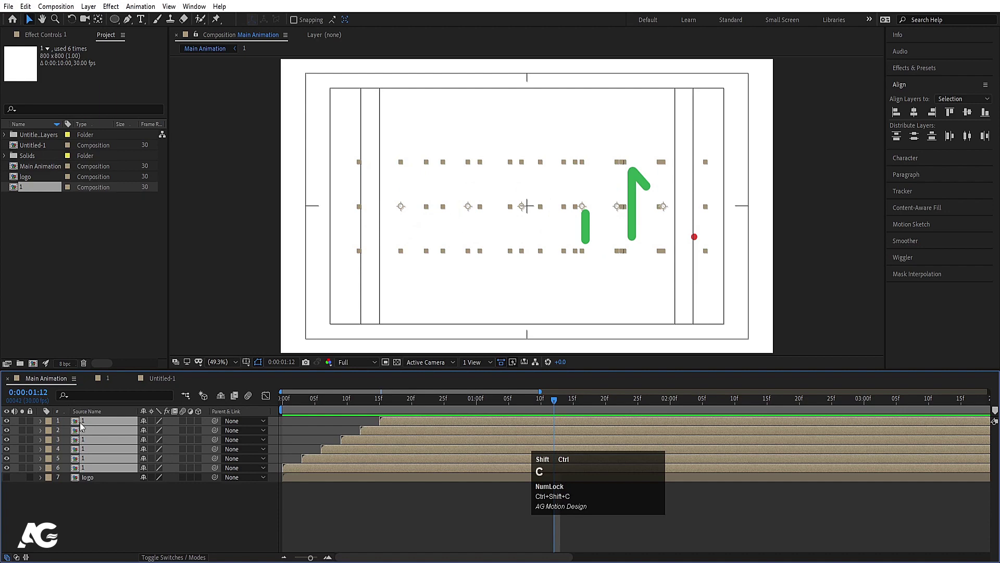
pyautogui.write('ele')
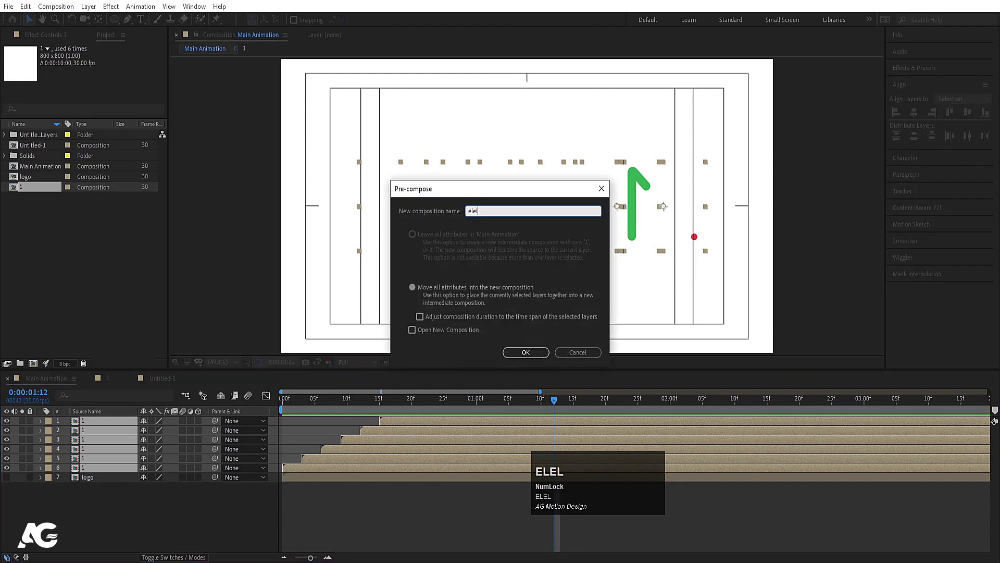
pyautogui.write('ment')
pyautogui.press('Return')
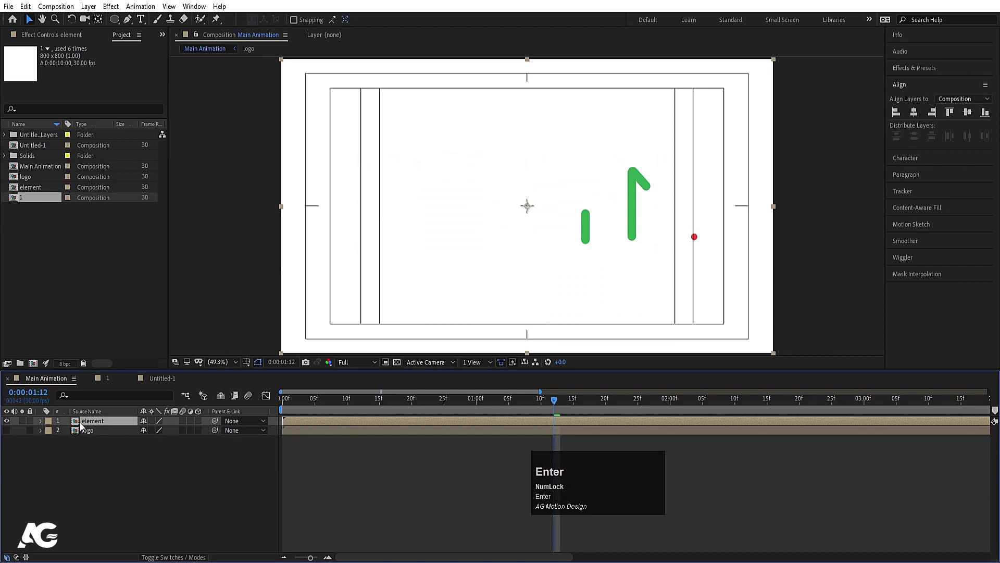
pyautogui.click(7, 430)
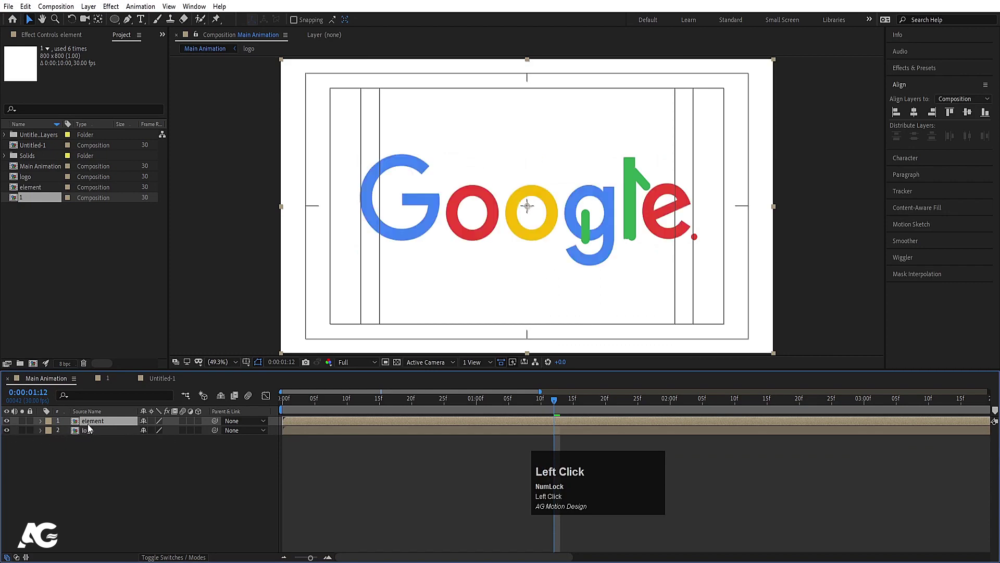
# Duplicate both the element and logo layers
pyautogui.hotkey('ctrl', 'a')
pyautogui.hotkey('ctrl', 'd')
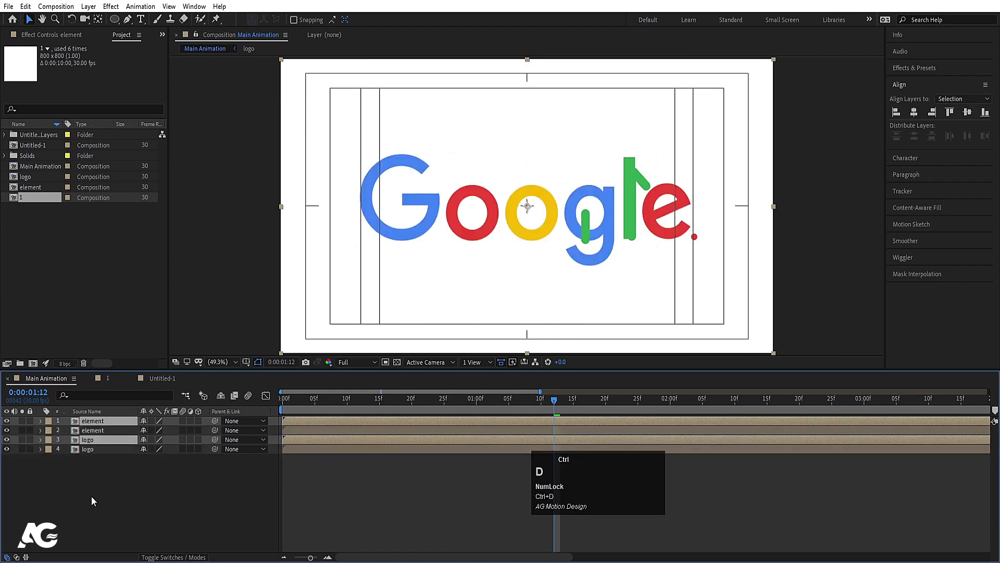
pyautogui.click(104, 508)
# Apply the Find Edges effect to the uppermost element layer
pyautogui.click(90, 420)
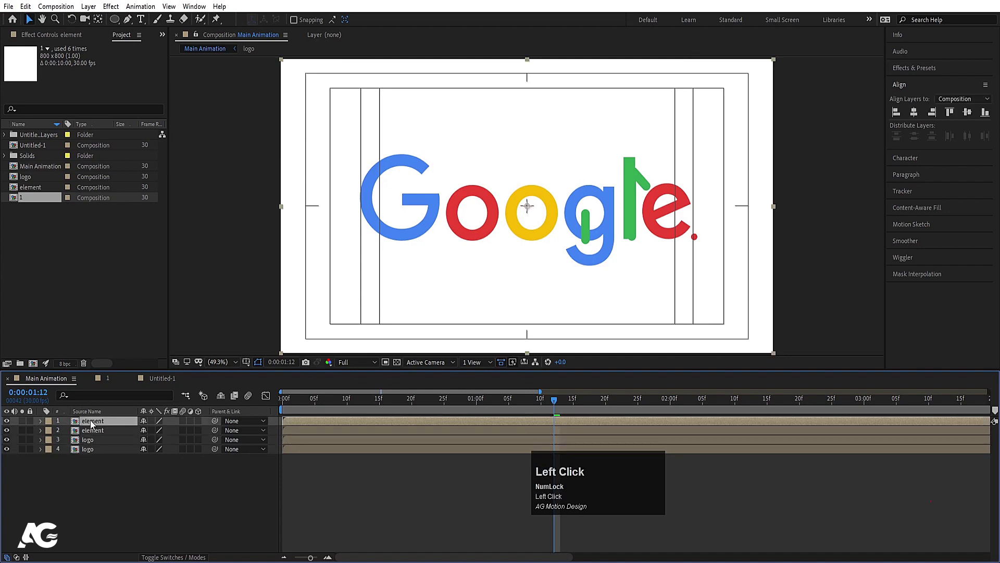
pyautogui.click(914, 67)
pyautogui.click(921, 82)
pyautogui.write('edge')
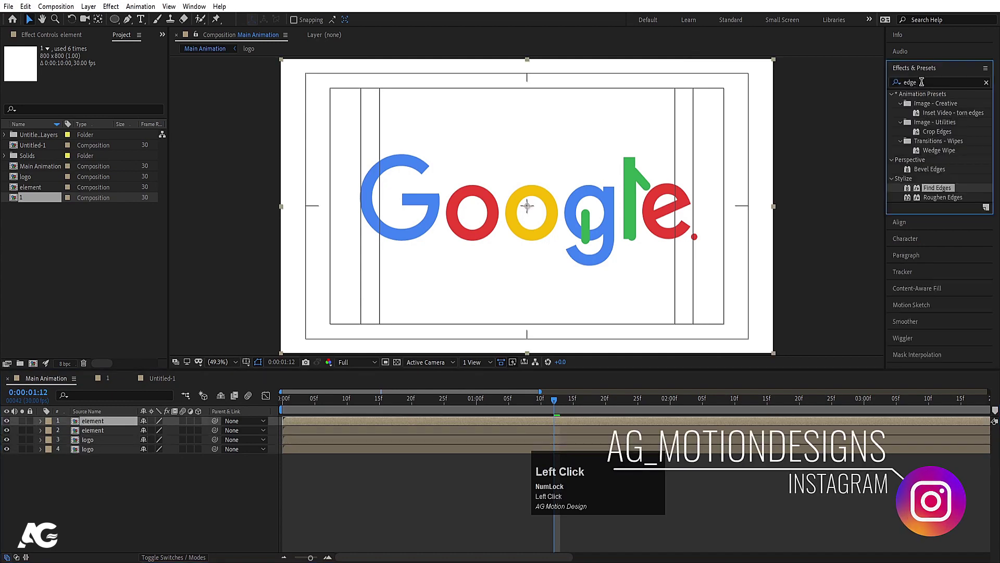
pyautogui.doubleClick(937, 188)
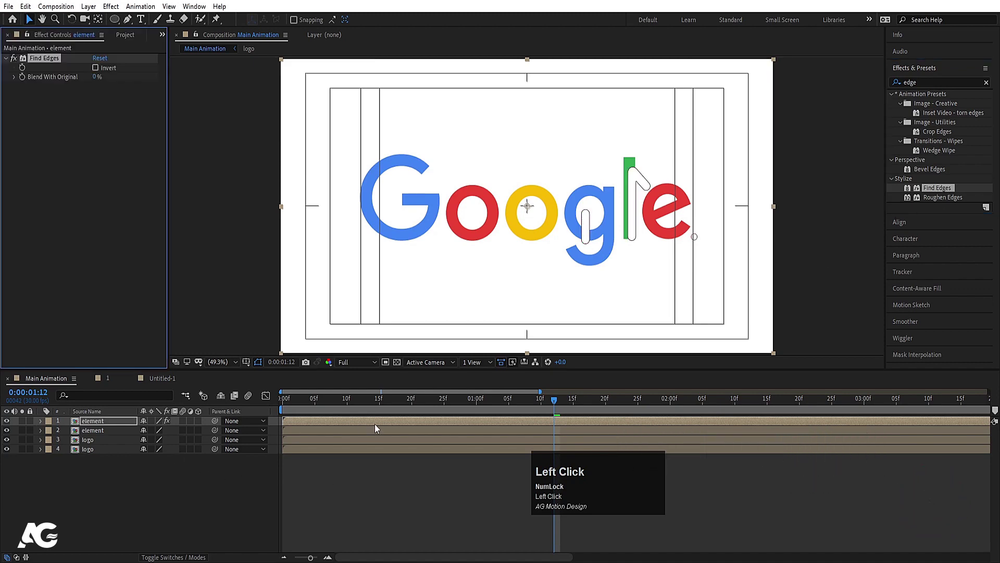
# Hide both logo layers and preview the outlined and filled element layers from the beginning
pyautogui.moveTo(6, 439); pyautogui.dragTo(6, 449)
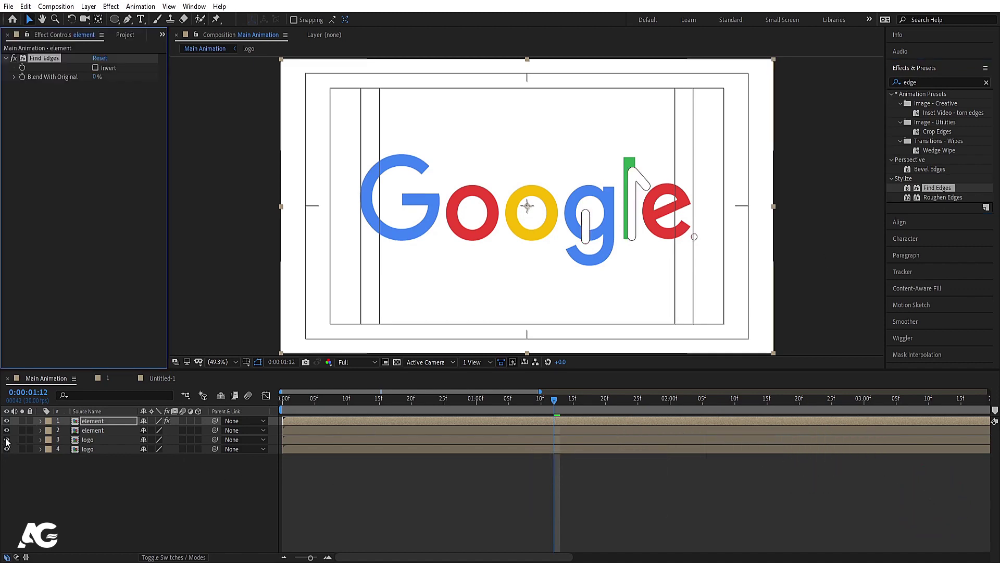
pyautogui.click(276, 400)
pyautogui.click(297, 421)
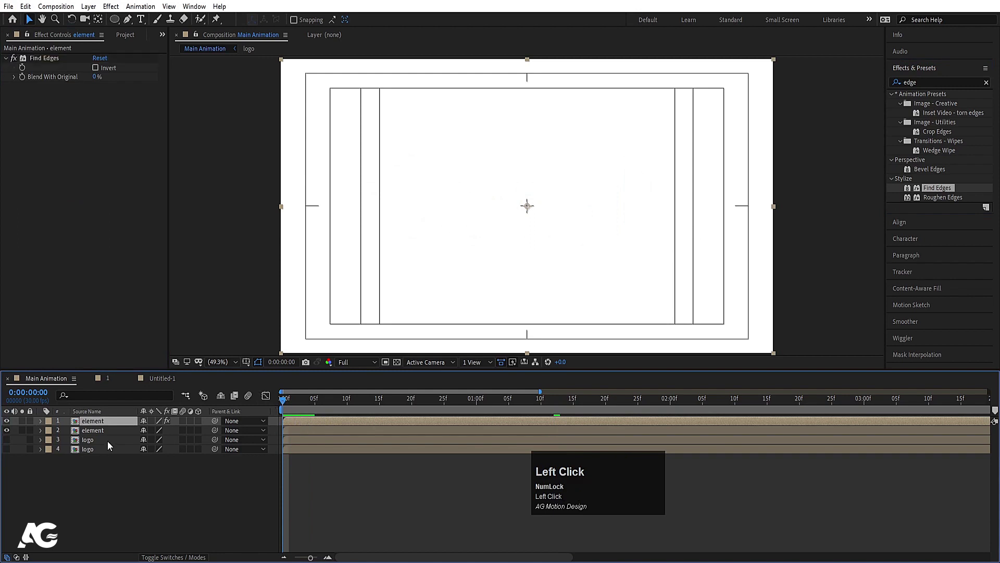
pyautogui.press('space')
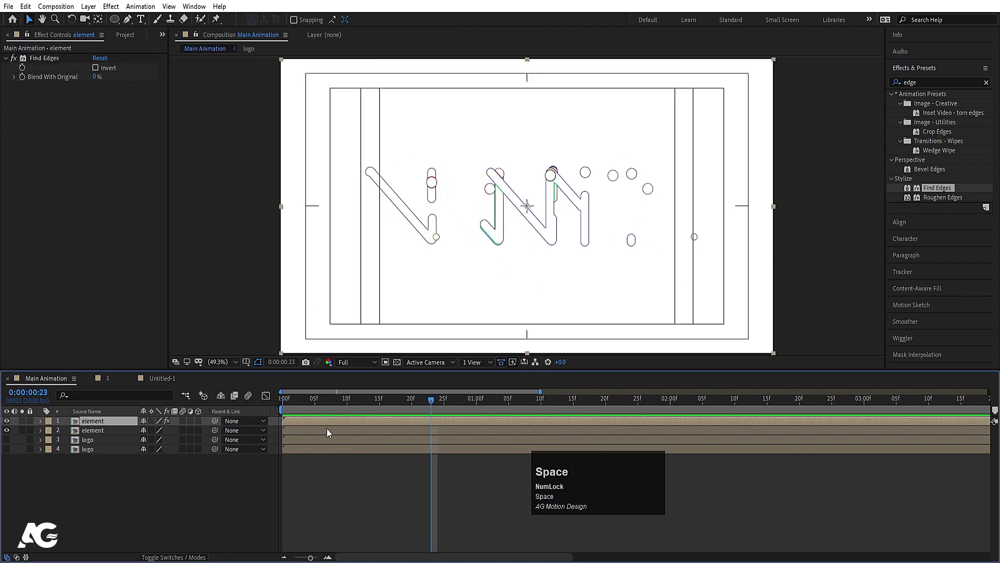
# Start the outlined element layer at frame 5 and preview it against the filled element layer
pyautogui.moveTo(296, 421); pyautogui.dragTo(330, 418)
pyautogui.press('space')
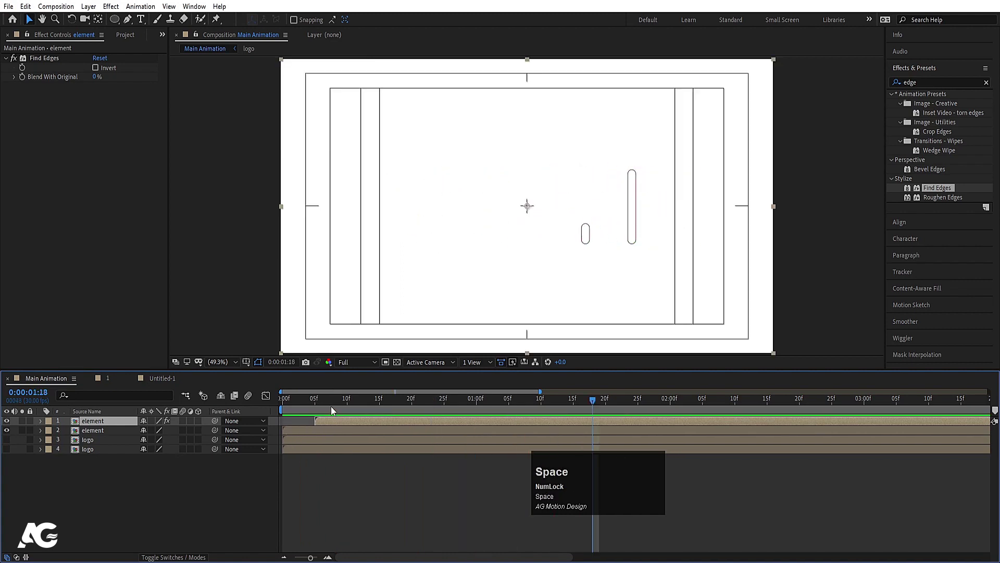
pyautogui.click(284, 404)
pyautogui.press('space')
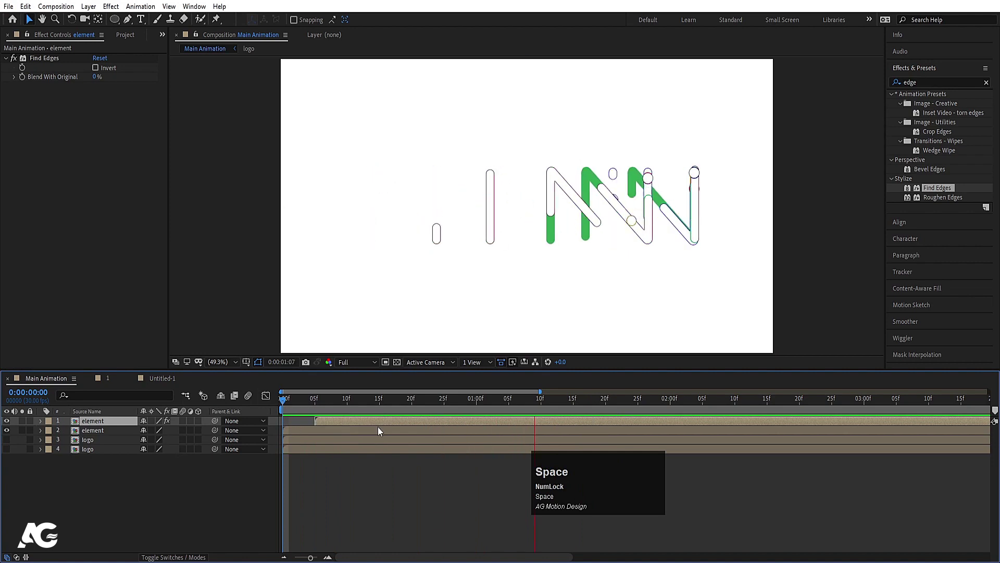
pyautogui.press('space')
# Hide both element layers, show both logo layers, and start the upper logo layer at frame 5
pyautogui.moveTo(329, 403); pyautogui.dragTo(1, 439)
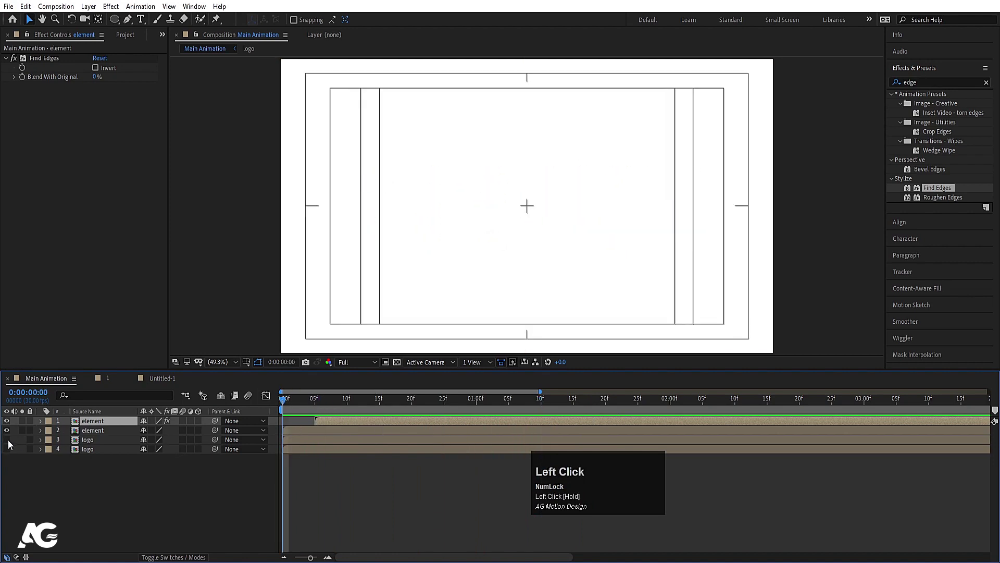
pyautogui.click(7, 422)
pyautogui.click(7, 422)
pyautogui.moveTo(7, 439); pyautogui.dragTo(8, 449)
pyautogui.click(87, 440)
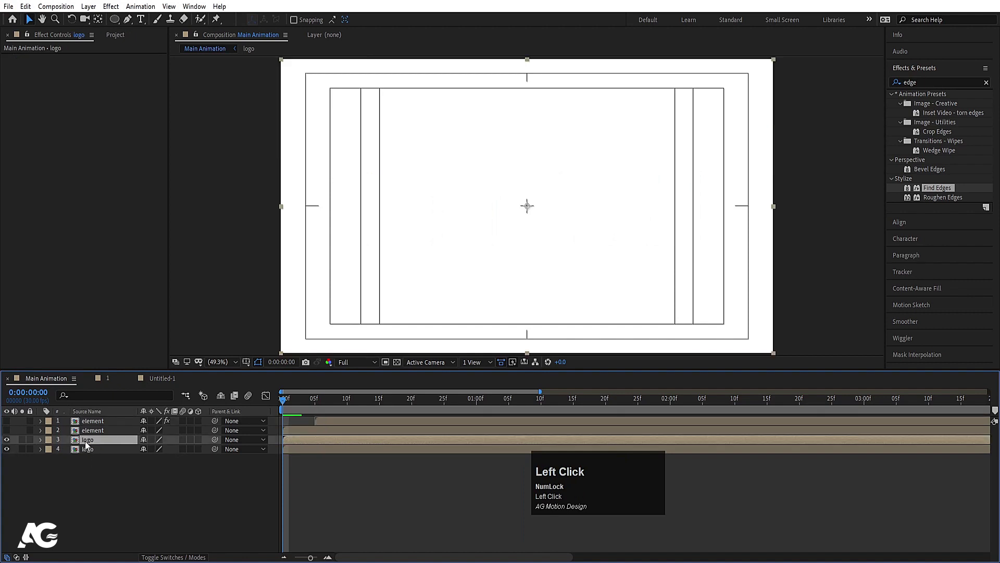
pyautogui.moveTo(306, 442); pyautogui.dragTo(322, 442)
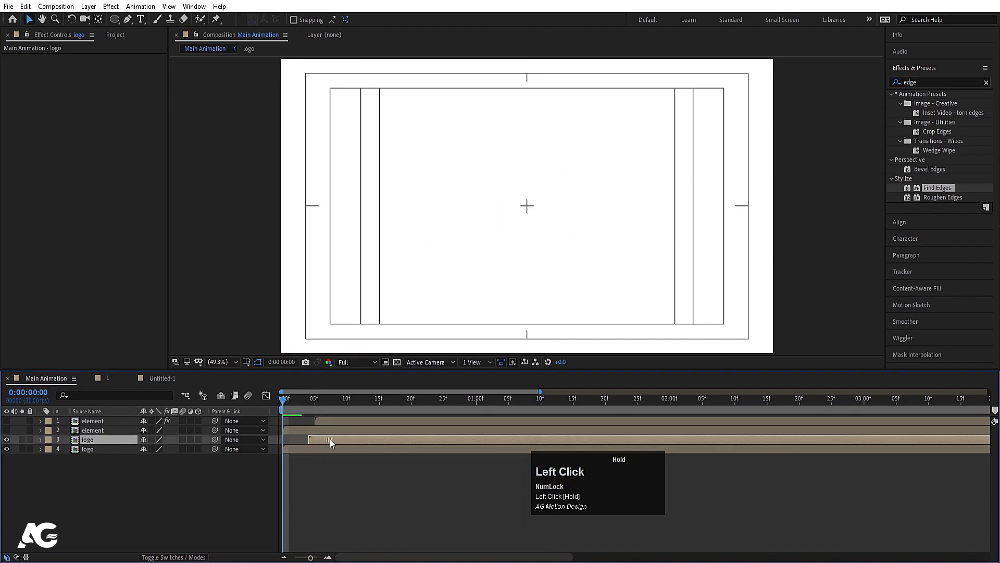
# Apply Find Edges to the lower logo layer and preview the outlined letters with the filled ones
pyautogui.click(300, 448)
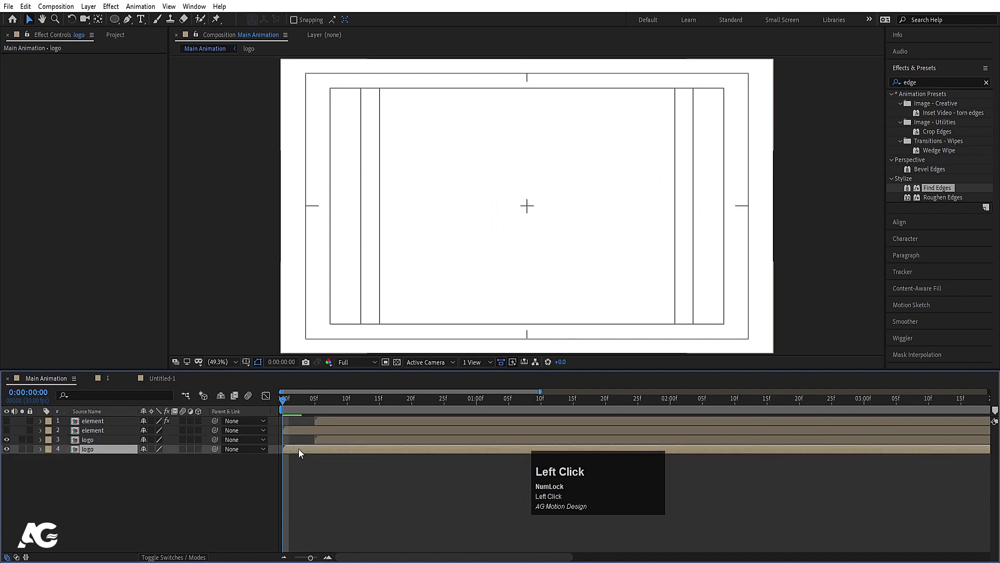
pyautogui.doubleClick(930, 189)
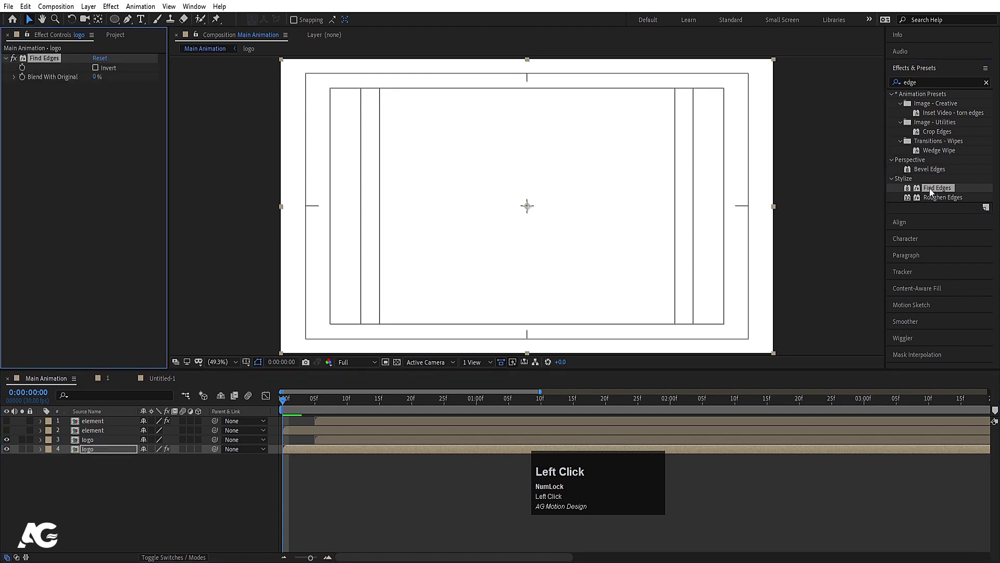
pyautogui.press('space')
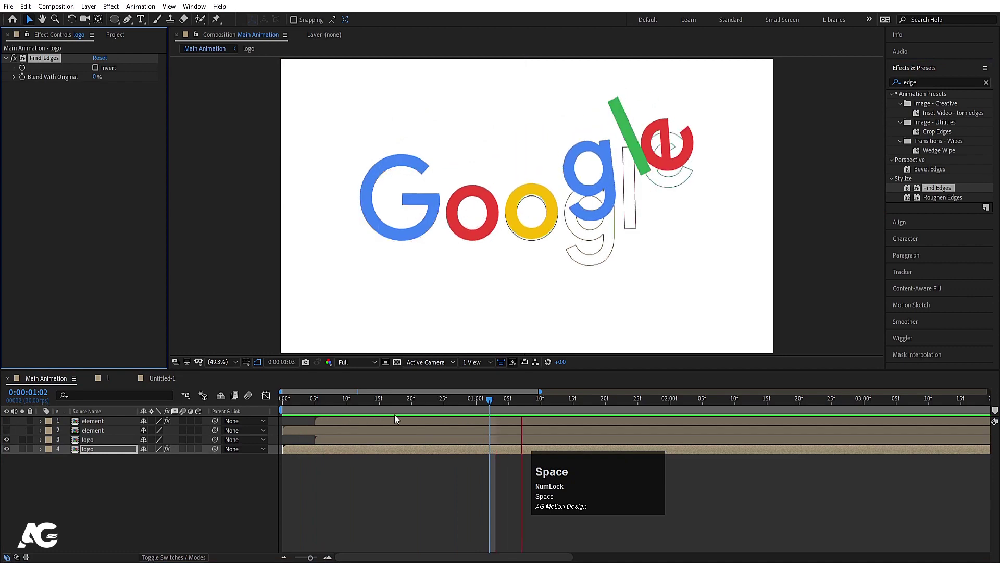
# Show both element layers again and preview the full animation from the beginning
pyautogui.click(278, 407)
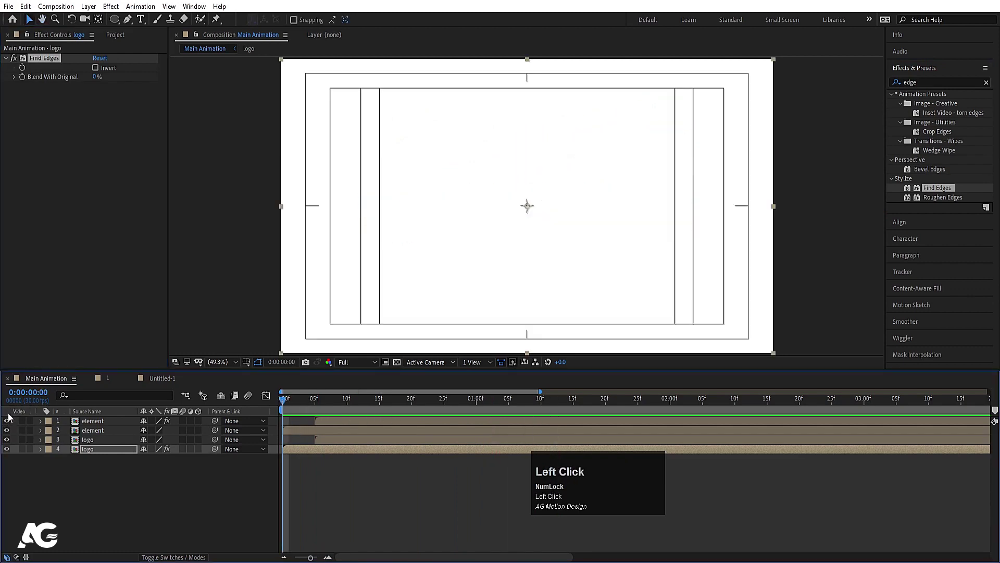
pyautogui.press('space')
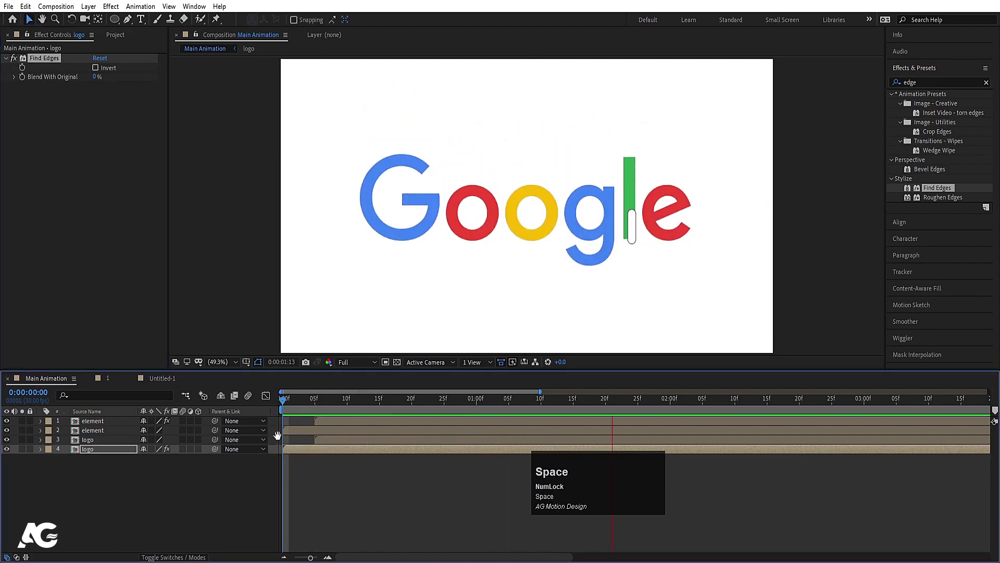
pyautogui.click(280, 405)
pyautogui.press('space')
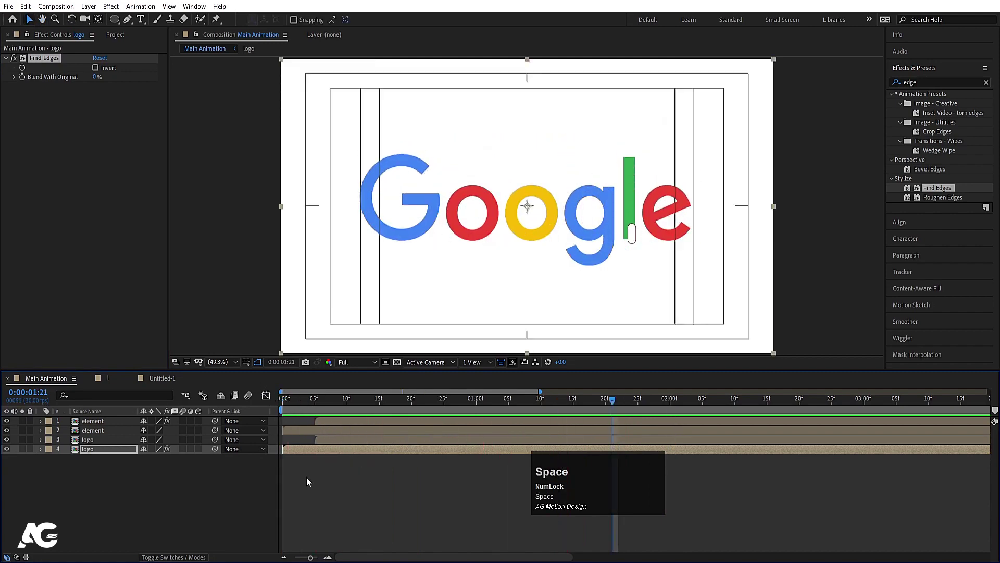
# Move both logo layers above the element layers in the stack and preview the animation from the beginning
pyautogui.keyDown('ctrl'); pyautogui.click(88, 439); pyautogui.keyUp('ctrl')
pyautogui.moveTo(87, 439); pyautogui.dragTo(191, 421)
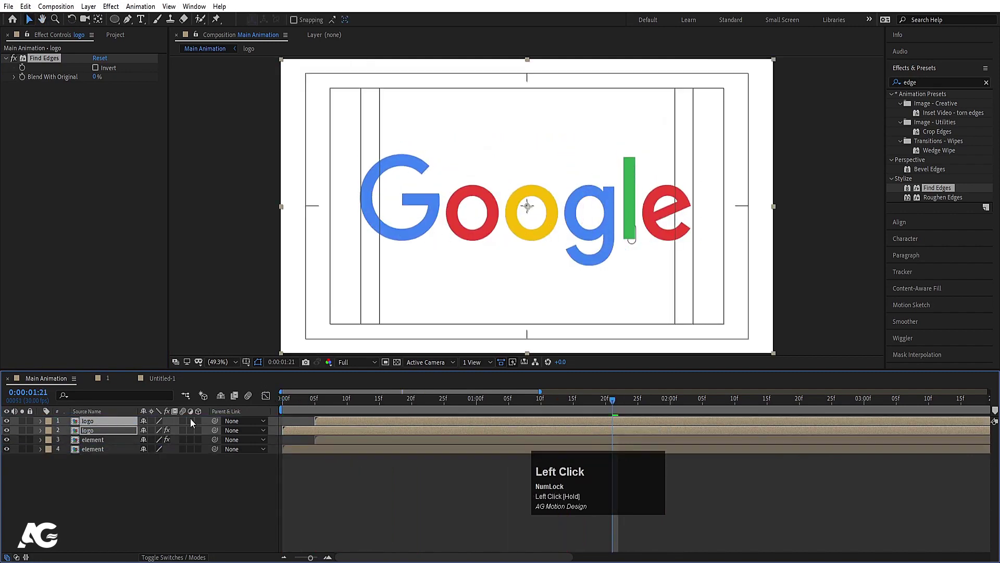
pyautogui.click(284, 401)
pyautogui.press('space')
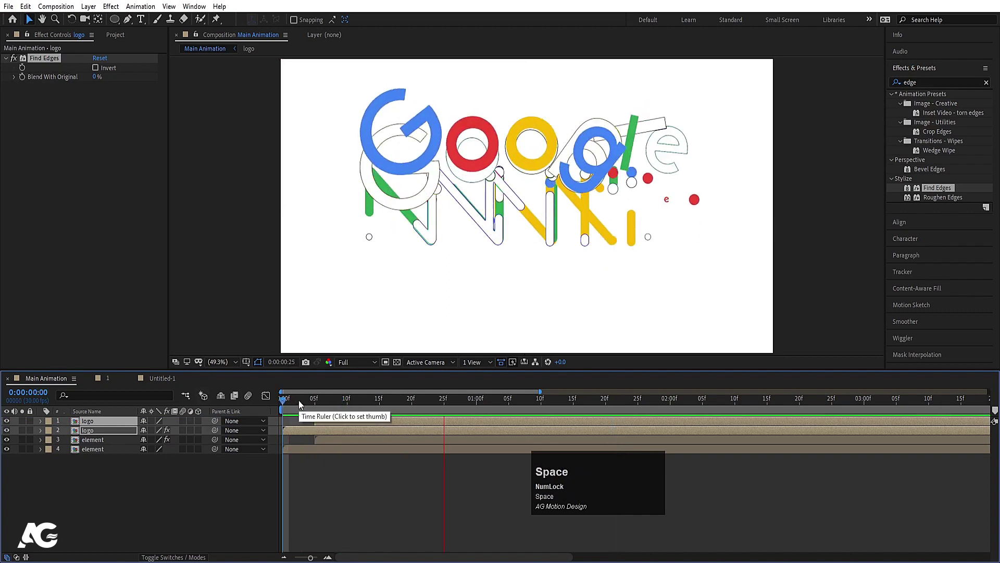
pyautogui.press('space')
pyautogui.click(239, 489)
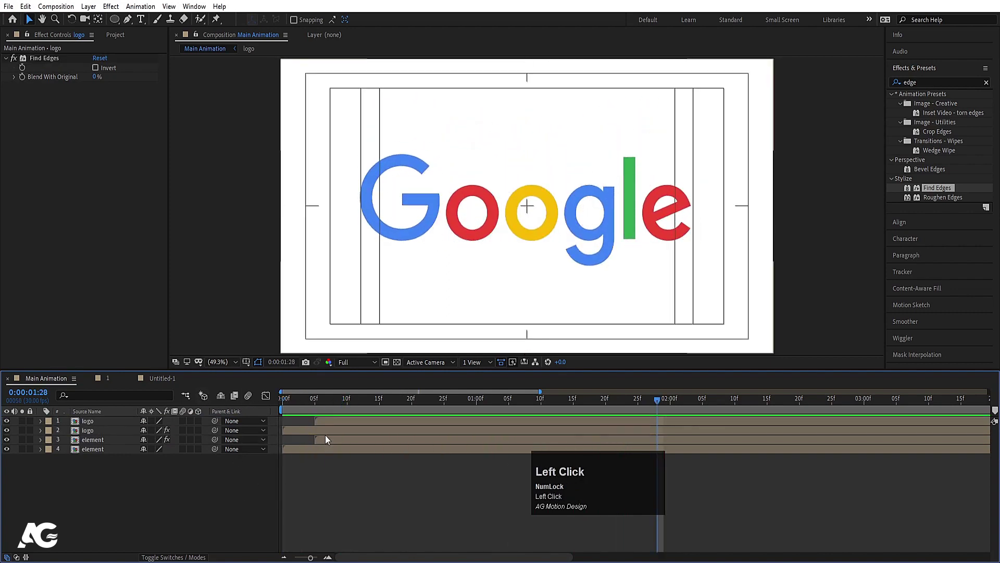
# Try starting the filled logo layer at frame 9, preview the timing, and undo the shift
pyautogui.click(330, 423)
pyautogui.moveTo(329, 423); pyautogui.dragTo(355, 421)
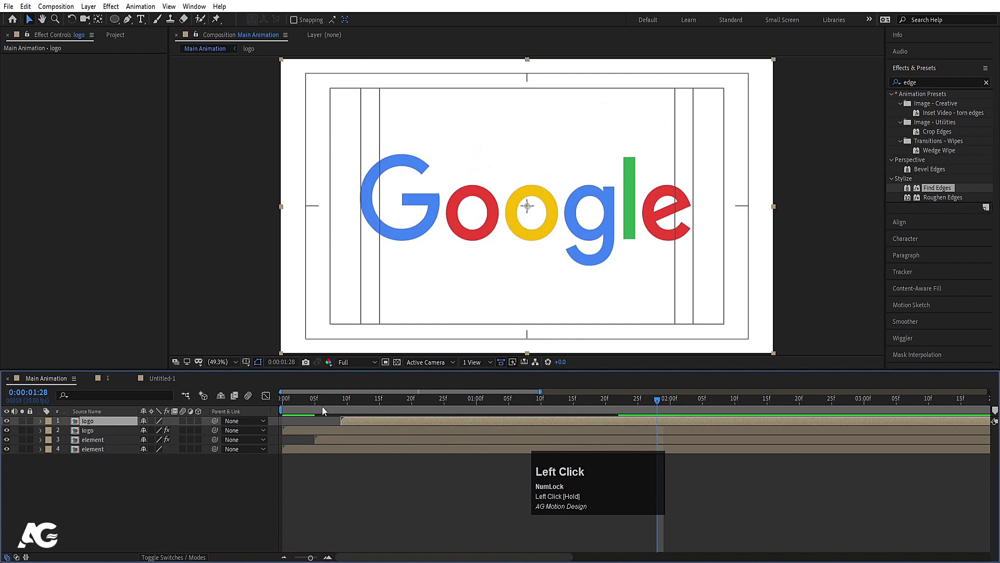
pyautogui.click(284, 400)
pyautogui.press('space')
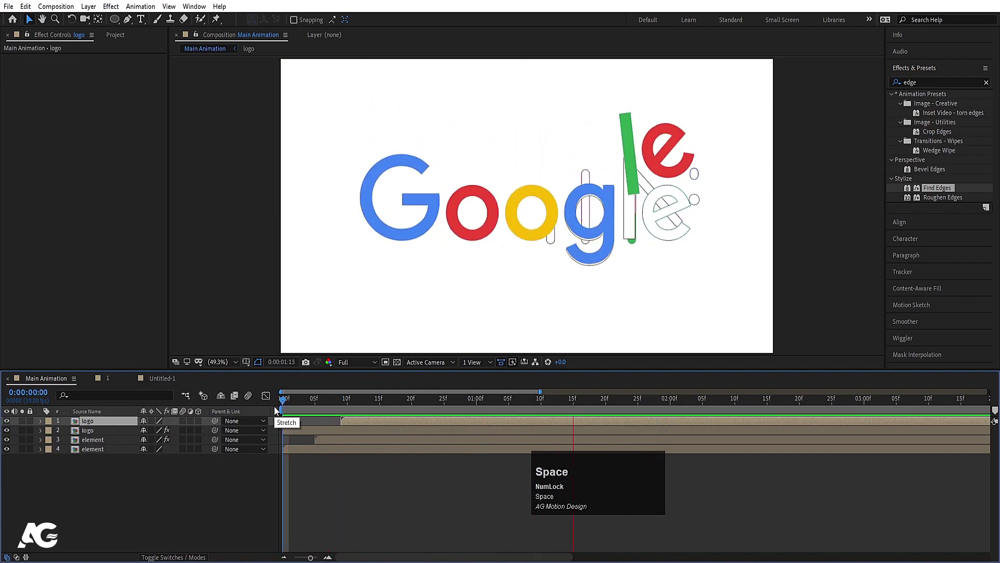
pyautogui.press('space')
pyautogui.hotkey('ctrl', 'z')
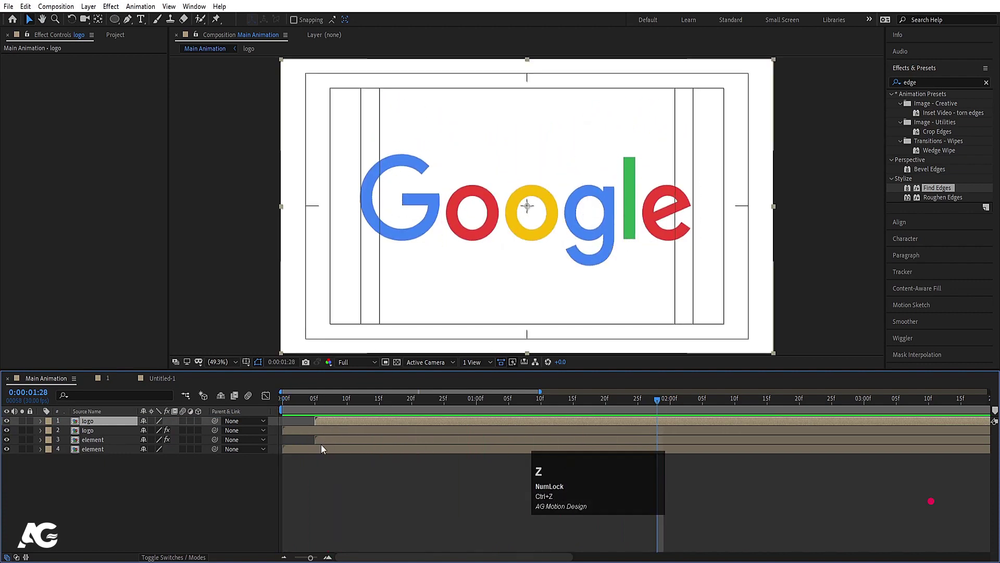
# Try starting the outlined element layer at frame 11 and preview the animation from the beginning
pyautogui.click(331, 439)
pyautogui.moveTo(331, 439); pyautogui.dragTo(373, 438)
pyautogui.click(280, 401)
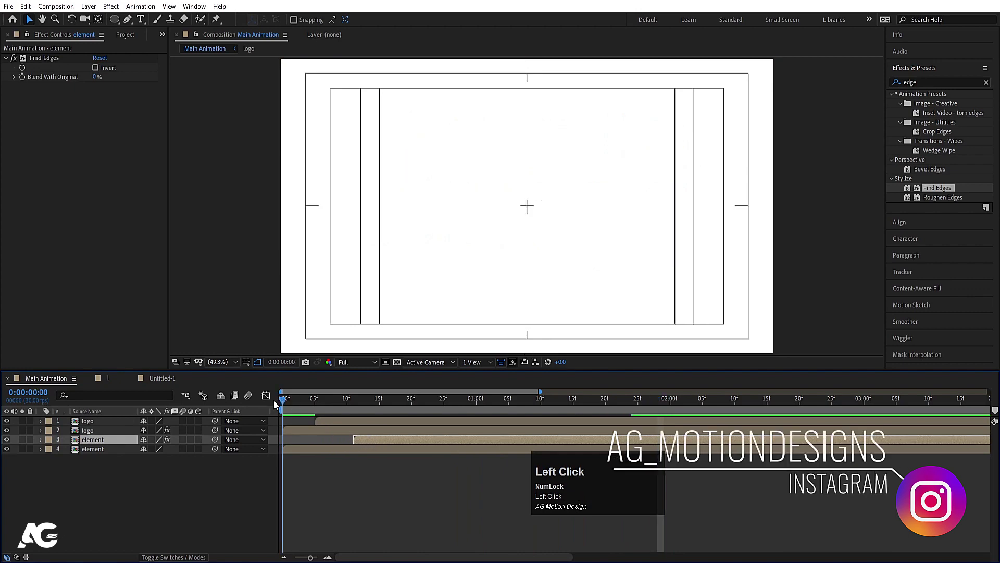
pyautogui.press('space')
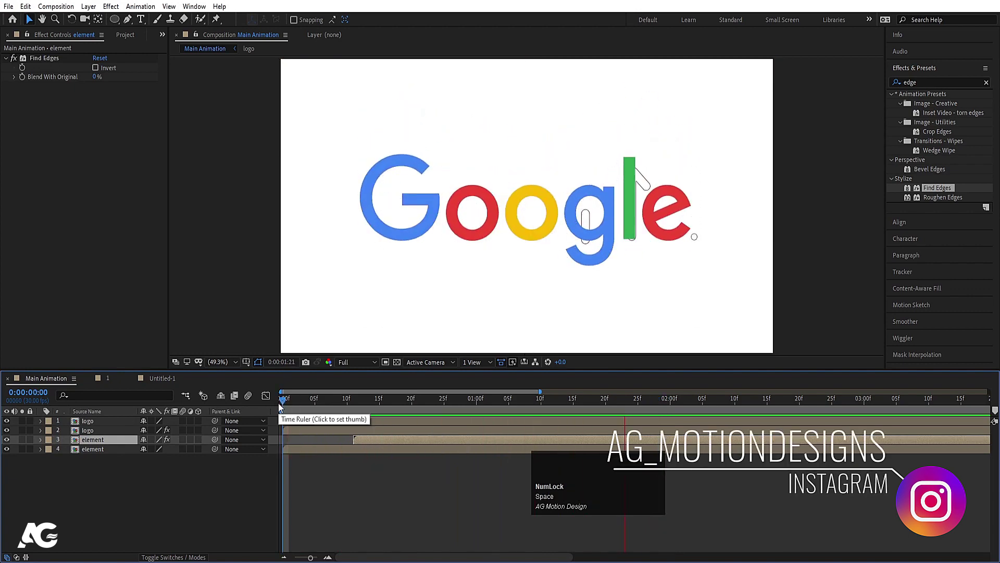
pyautogui.press('space')
# Add a null object to the main composition and parent all the logo and element layers to it
pyautogui.click(190, 490)
pyautogui.rightClick(190, 490)
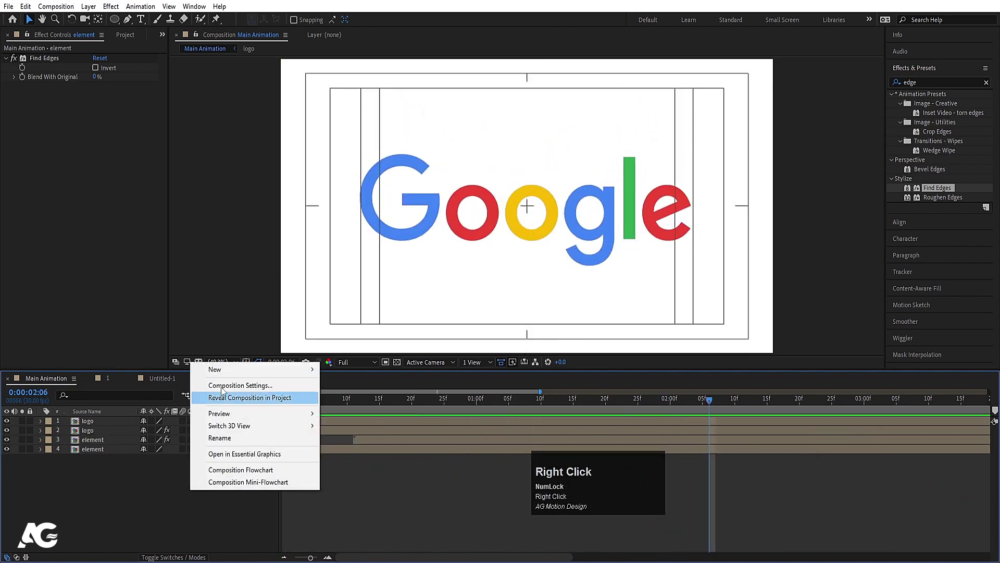
pyautogui.click(221, 370)
pyautogui.click(351, 434)
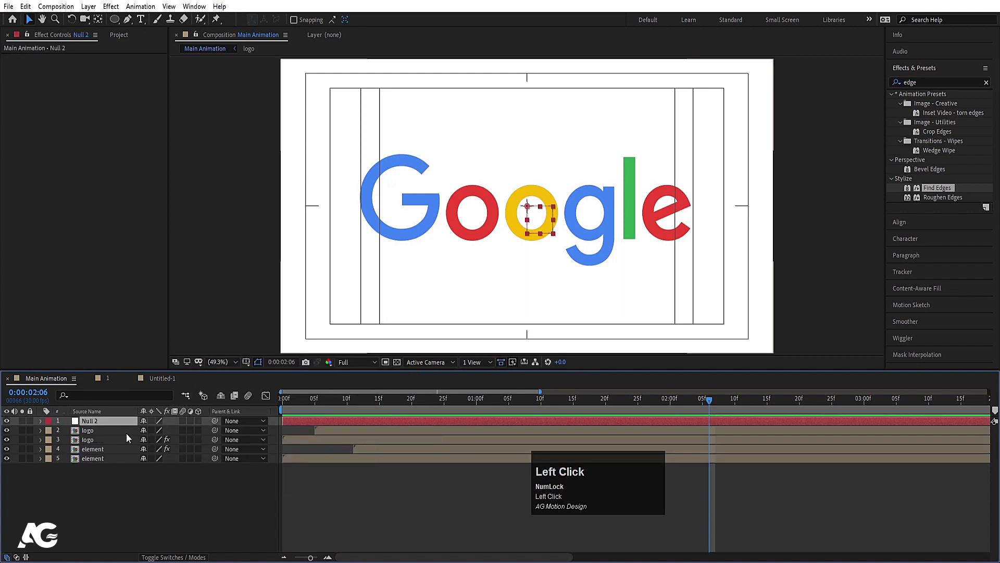
pyautogui.click(119, 430)
pyautogui.keyDown('shift'); pyautogui.click(108, 456); pyautogui.keyUp('shift')
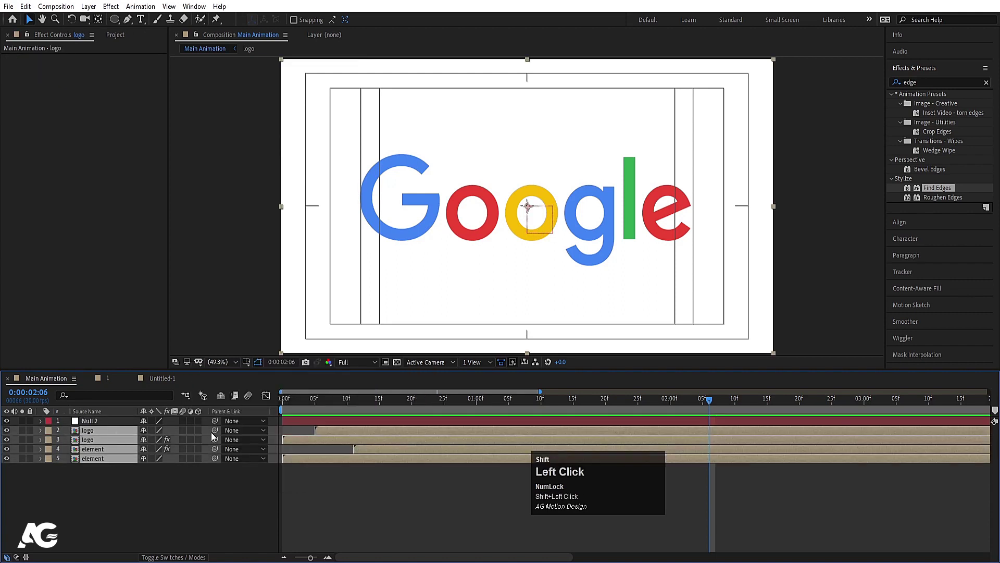
pyautogui.moveTo(103, 423); pyautogui.dragTo(248, 410)
# Scale the null down to 71% and preview the reduced animation from the beginning
pyautogui.click(103, 423)
pyautogui.press('s')
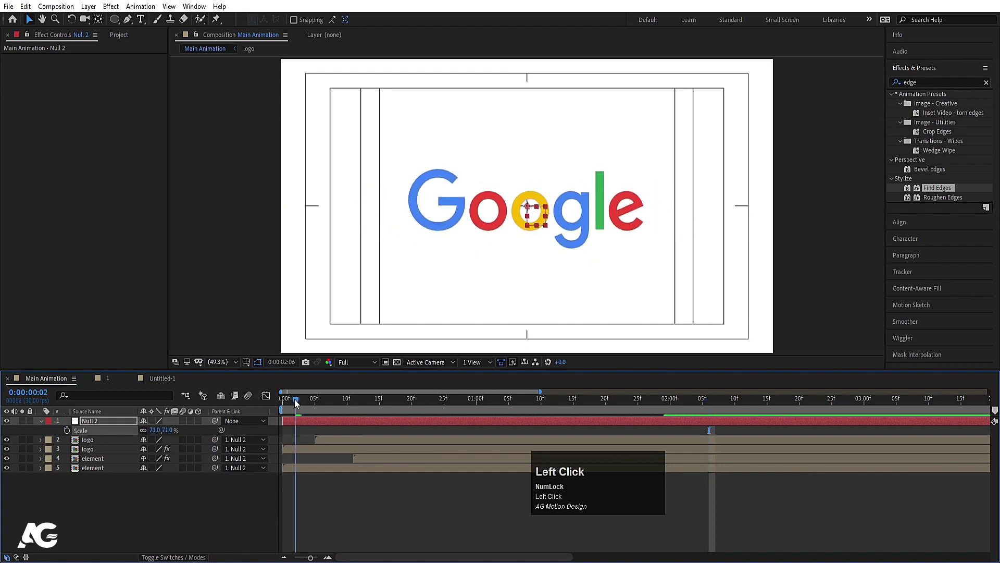
pyautogui.press('space')
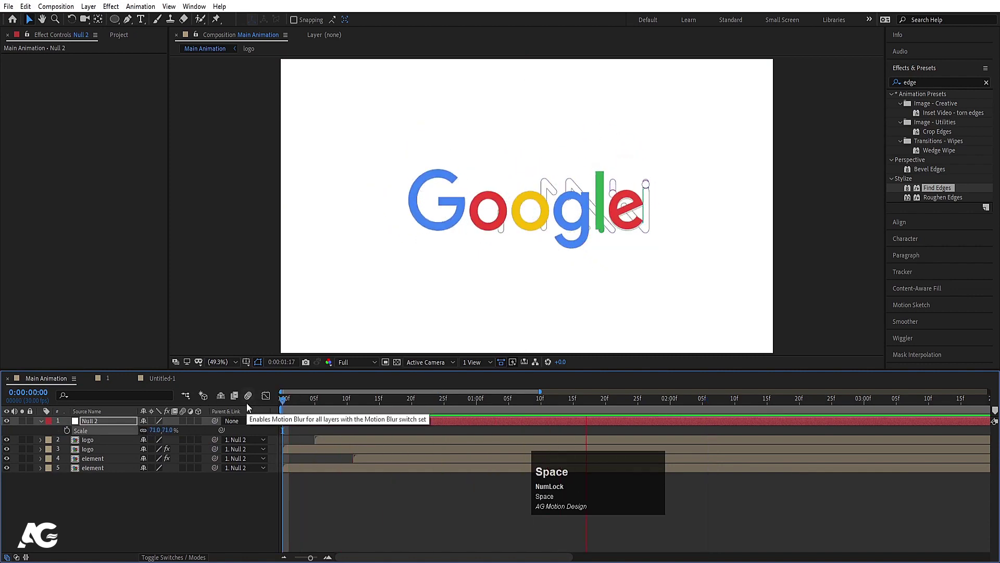
pyautogui.press('space')
pyautogui.moveTo(329, 411); pyautogui.dragTo(267, 407)
pyautogui.press('space')
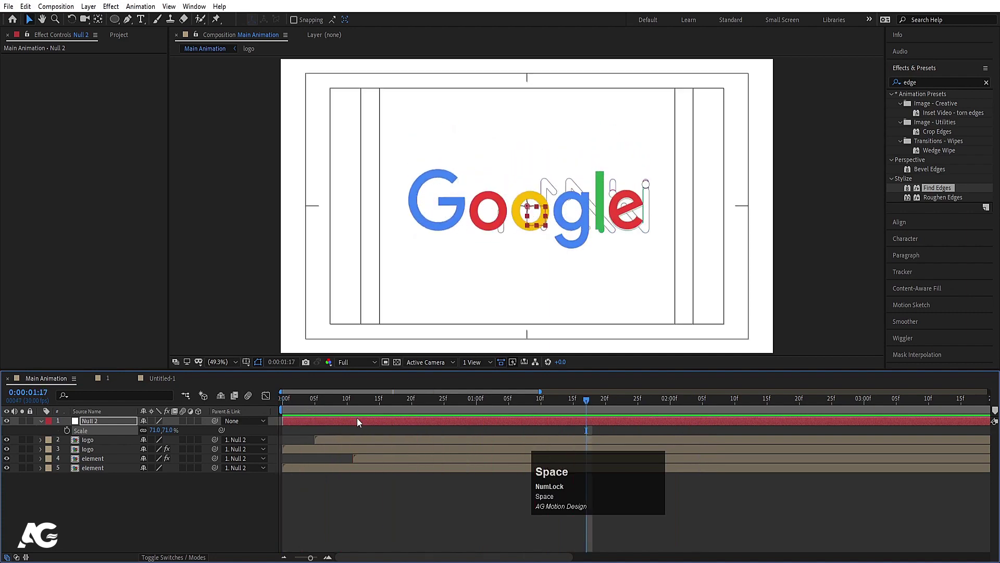
# Start the outlined element layer at frame 7 and preview the timing from the beginning
pyautogui.click(361, 458)
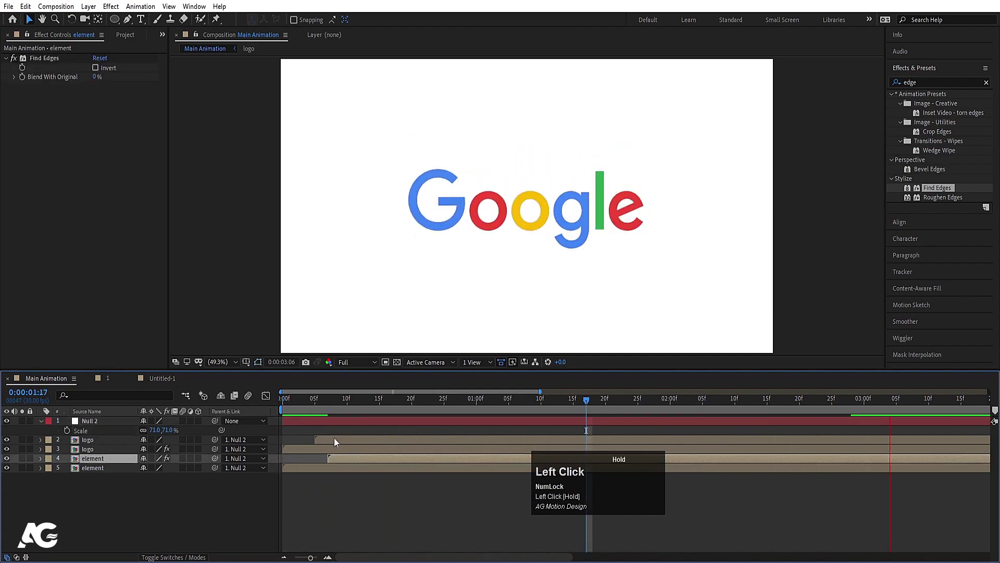
pyautogui.moveTo(291, 399); pyautogui.dragTo(255, 383)
pyautogui.press('space')
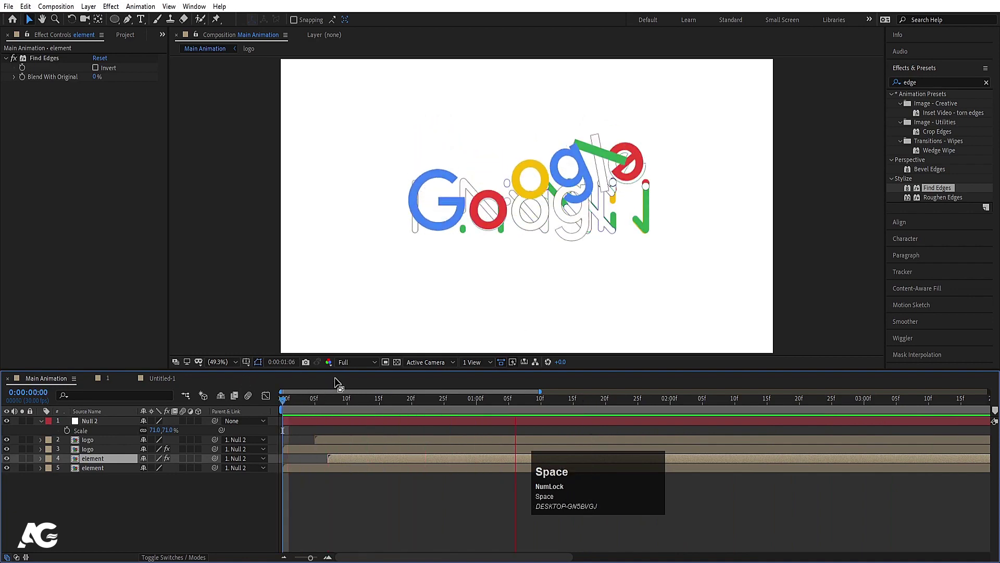
pyautogui.press('space')
pyautogui.press('space')
pyautogui.press('space')
pyautogui.moveTo(312, 400); pyautogui.dragTo(209, 419)
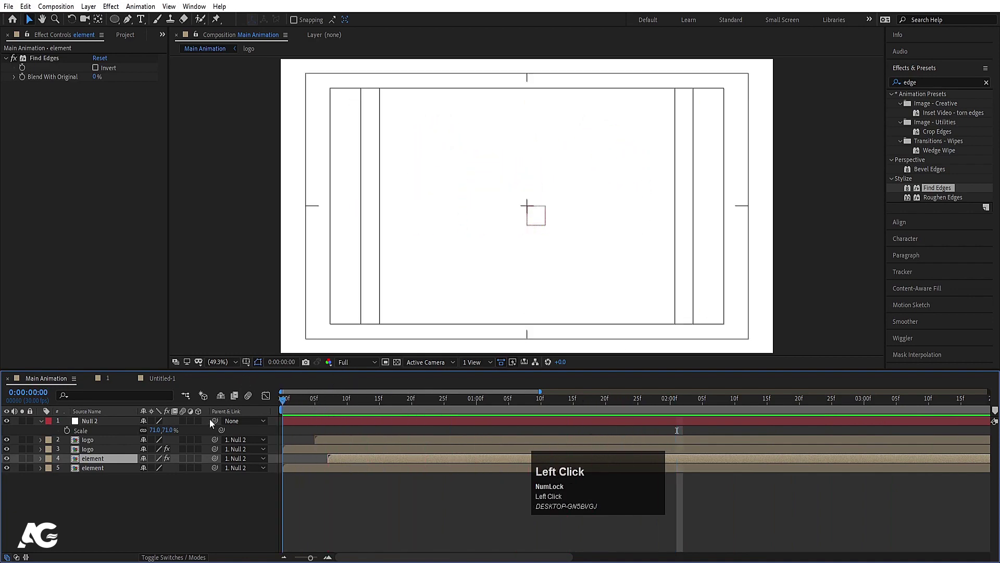
pyautogui.press('space')
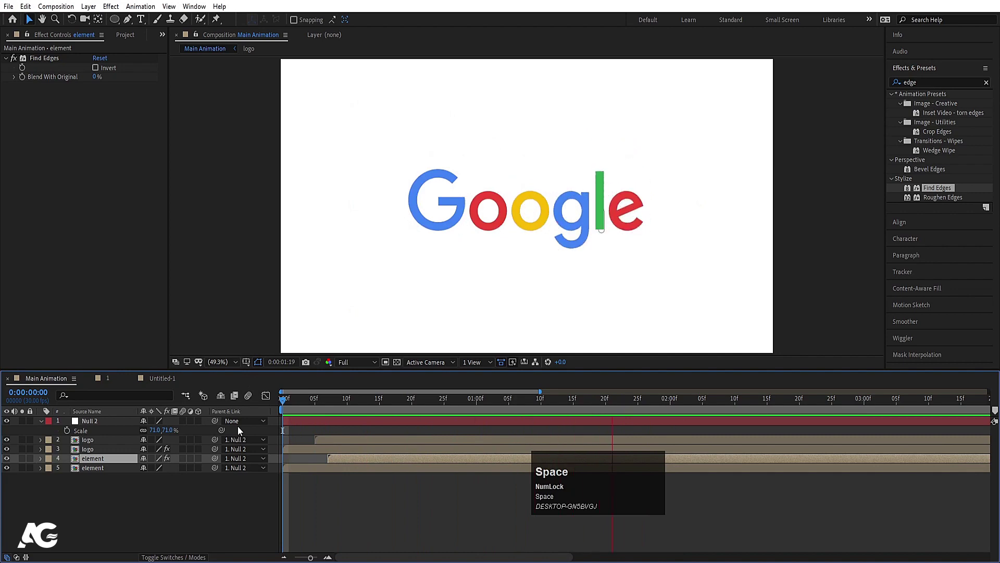
# Pre-compose the null and all logo and element layers together as Pre-comp 1
pyautogui.click(155, 492)
pyautogui.hotkey('ctrl', 'a')
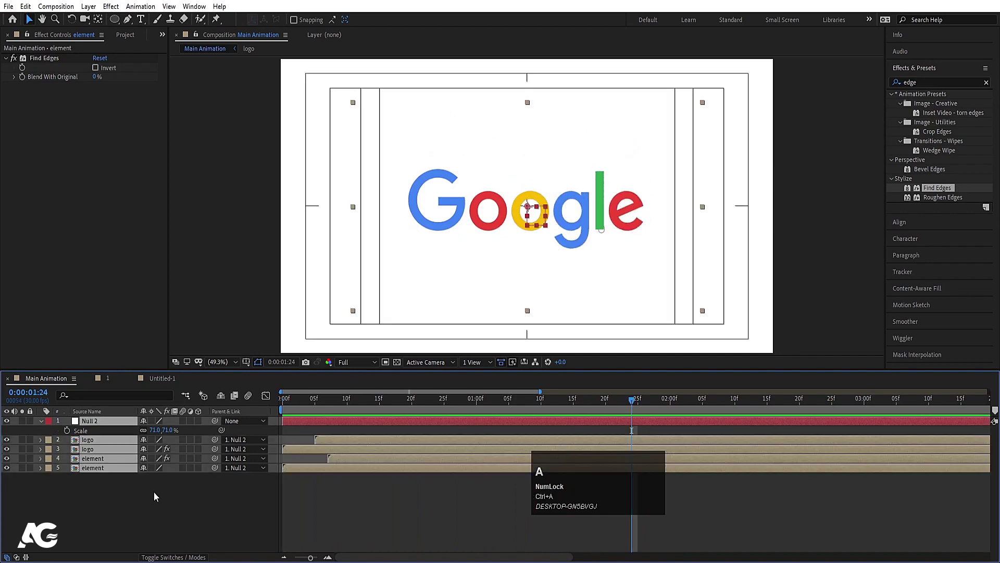
pyautogui.hotkey('ctrl', 'shift', 'c')
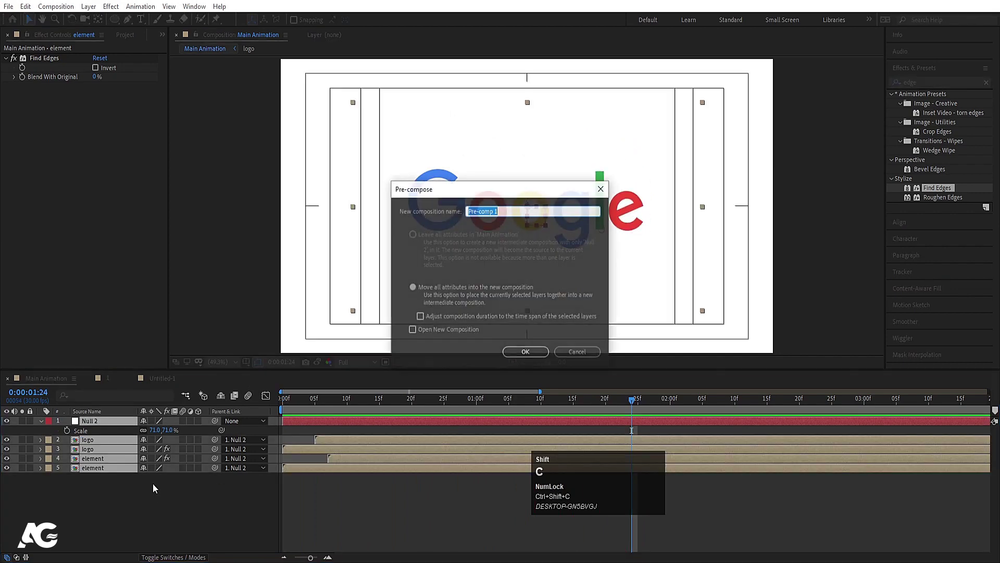
pyautogui.press('Return')
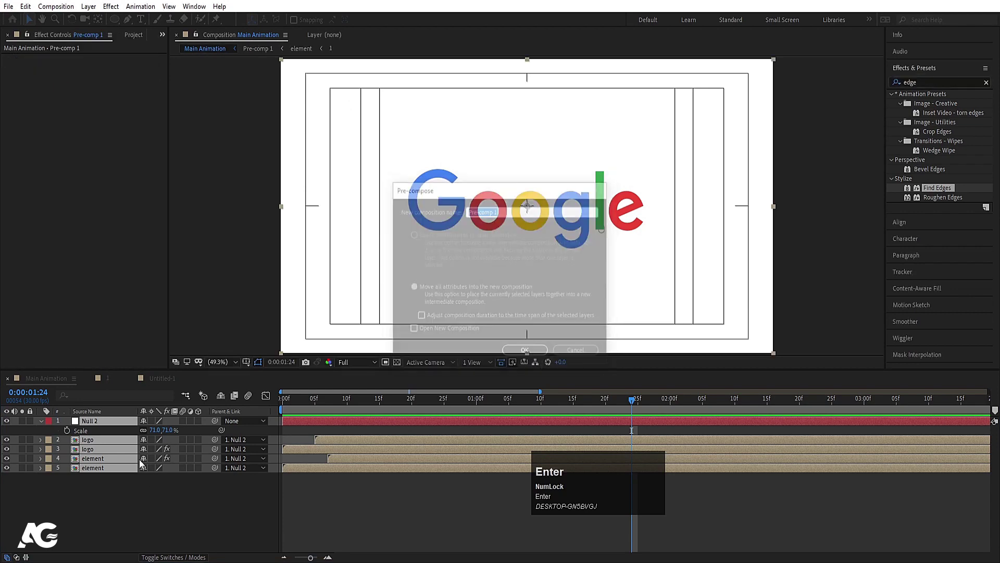
# Duplicate Pre-comp 1 and flip the upper copy vertically by setting its vertical scale to -100%
pyautogui.hotkey('ctrl', 'd')
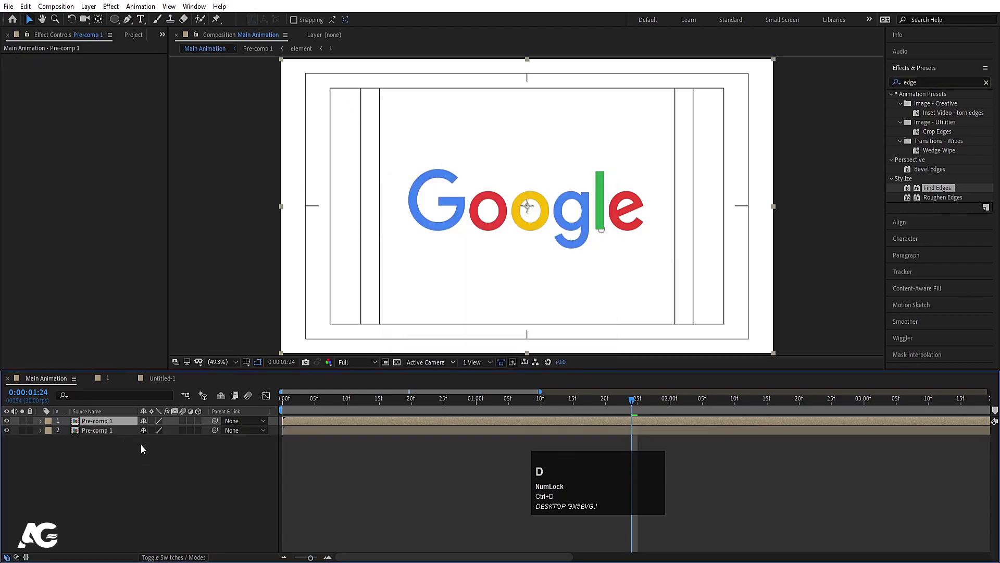
pyautogui.press('s')
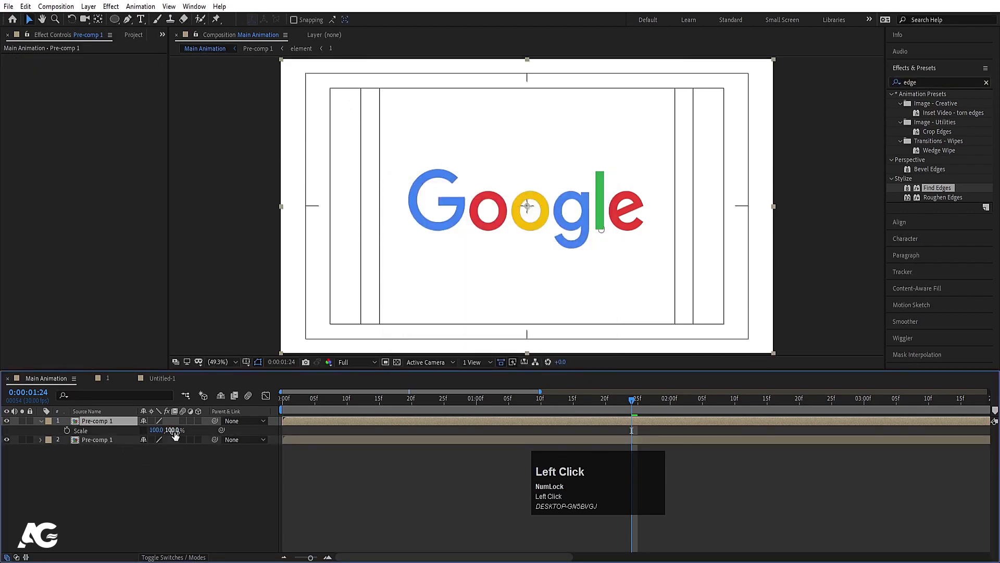
pyautogui.click(165, 431)
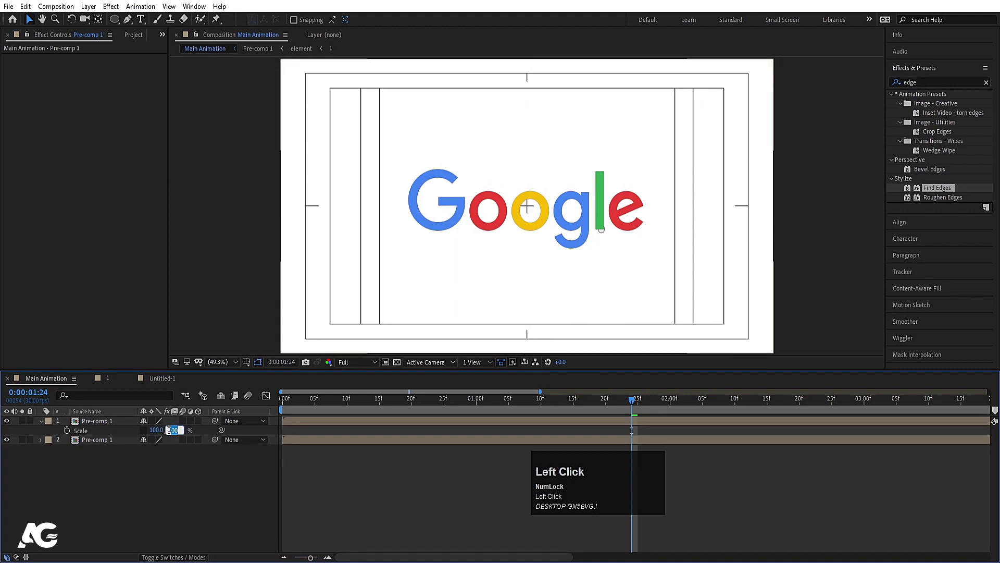
pyautogui.write('-')
pyautogui.press('Return')
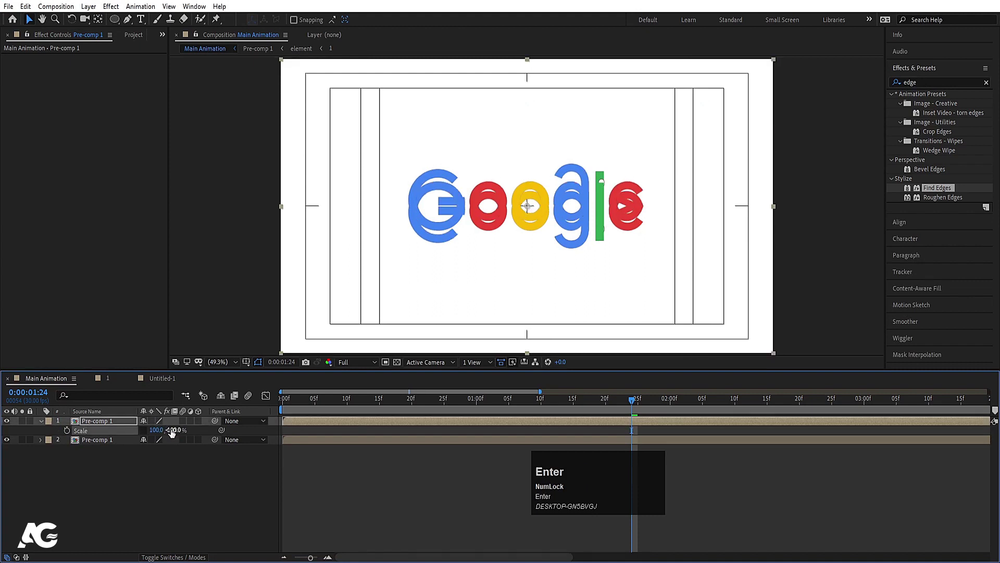
# Place the flipped copy just below the logo as a reflection and squash its vertical scale to -52%
pyautogui.press('p')
pyautogui.moveTo(162, 430); pyautogui.dragTo(288, 484)
pyautogui.press('s')
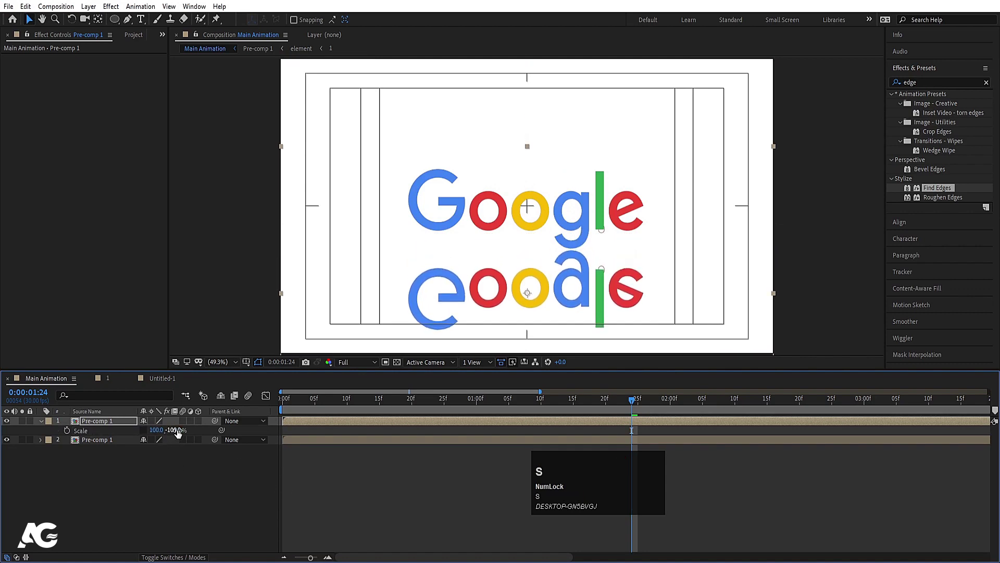
pyautogui.moveTo(172, 429); pyautogui.dragTo(200, 428)
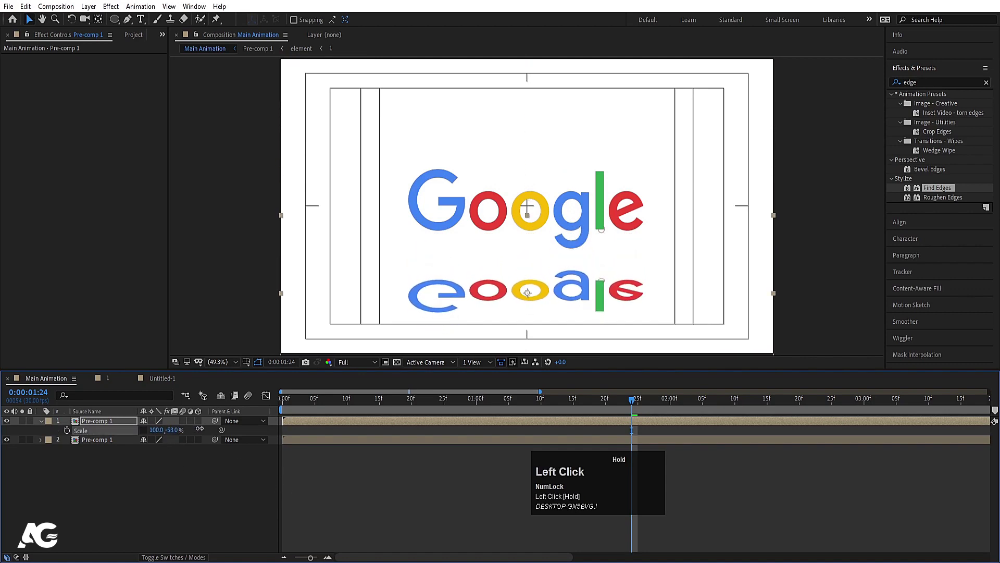
pyautogui.moveTo(600, 286); pyautogui.dragTo(588, 285)
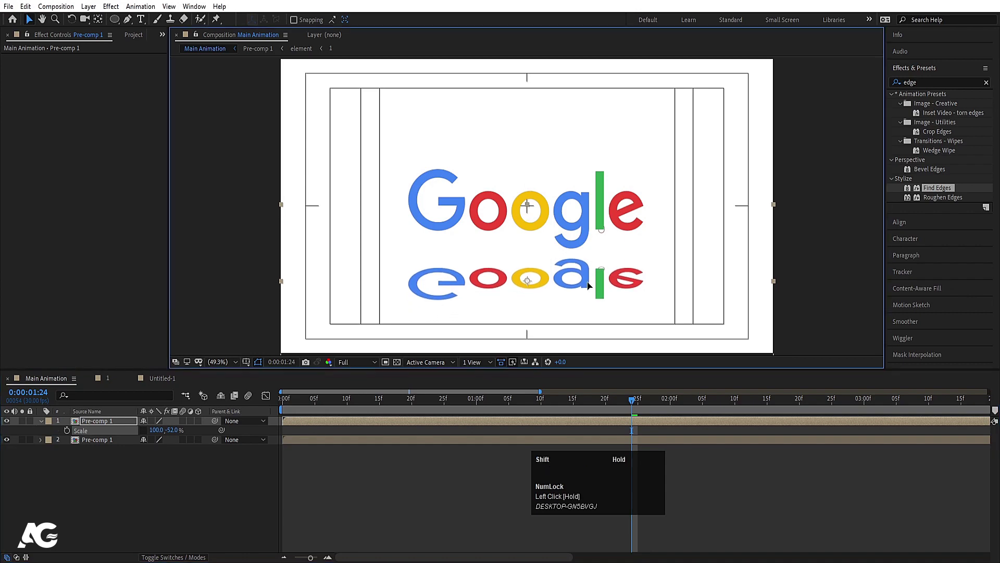
# Apply Gaussian Blur to the reflected pre-comp copy and set its Blurriness to 130.4
pyautogui.click(920, 84)
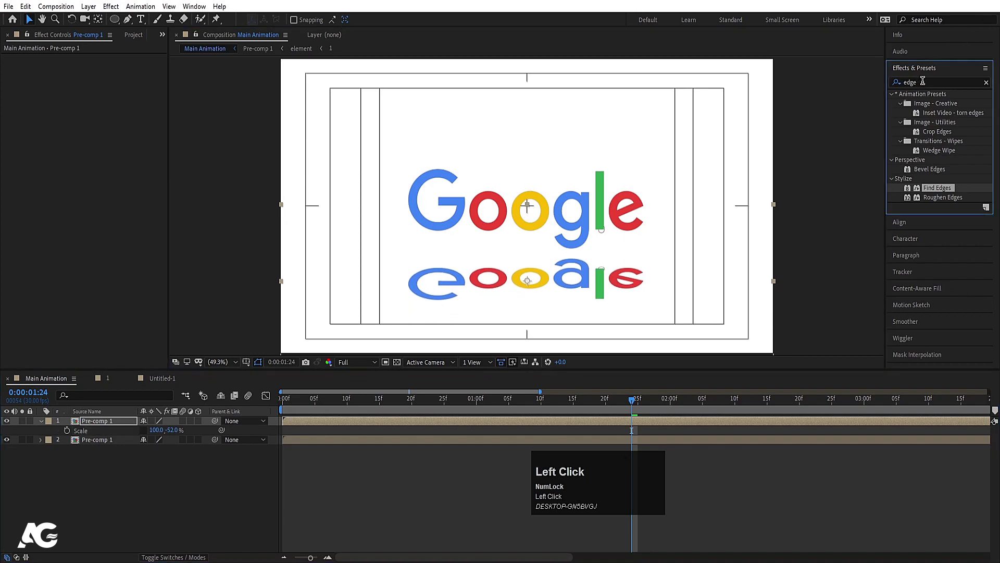
pyautogui.hotkey('ctrl', 'a')
pyautogui.write('blur')
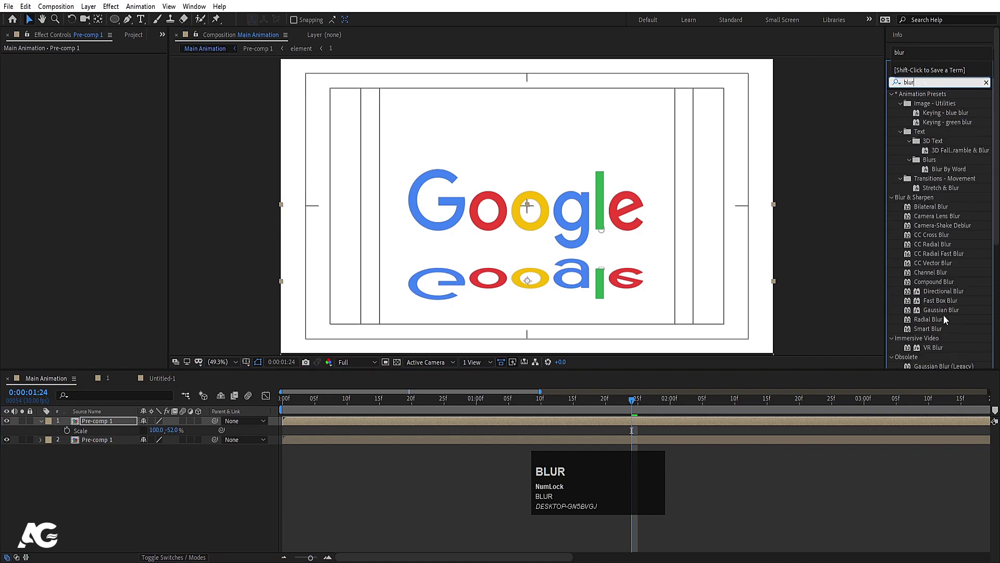
pyautogui.moveTo(941, 310); pyautogui.dragTo(196, 141)
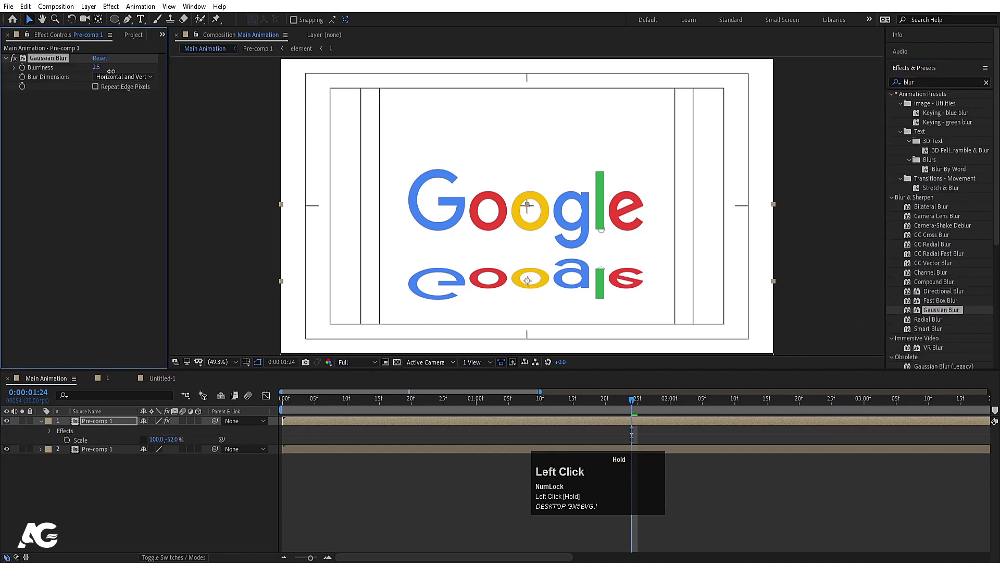
pyautogui.moveTo(156, 70); pyautogui.dragTo(784, 80)
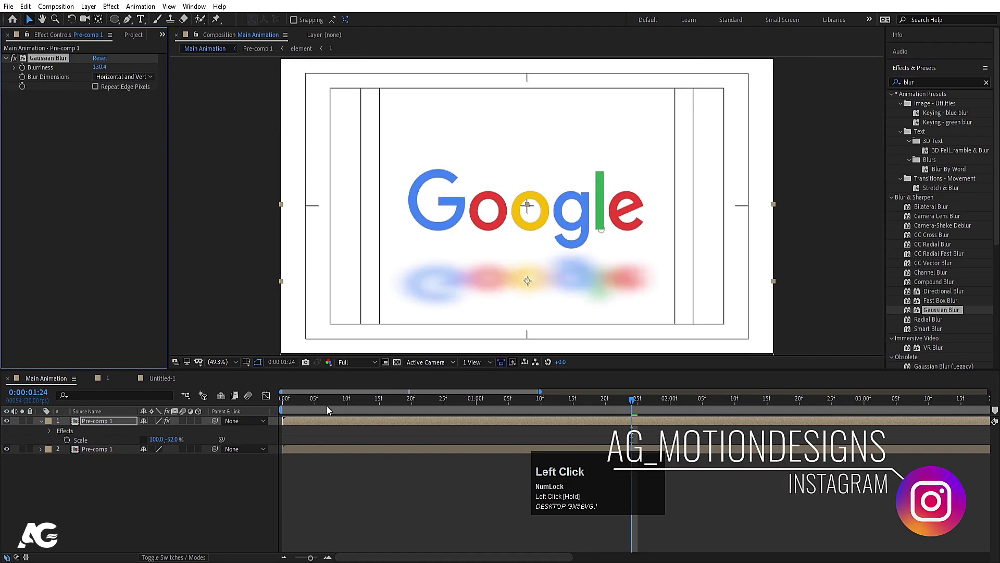
# Preview the animation with its blurred reflection from the beginning
pyautogui.click(284, 398)
pyautogui.press('space')
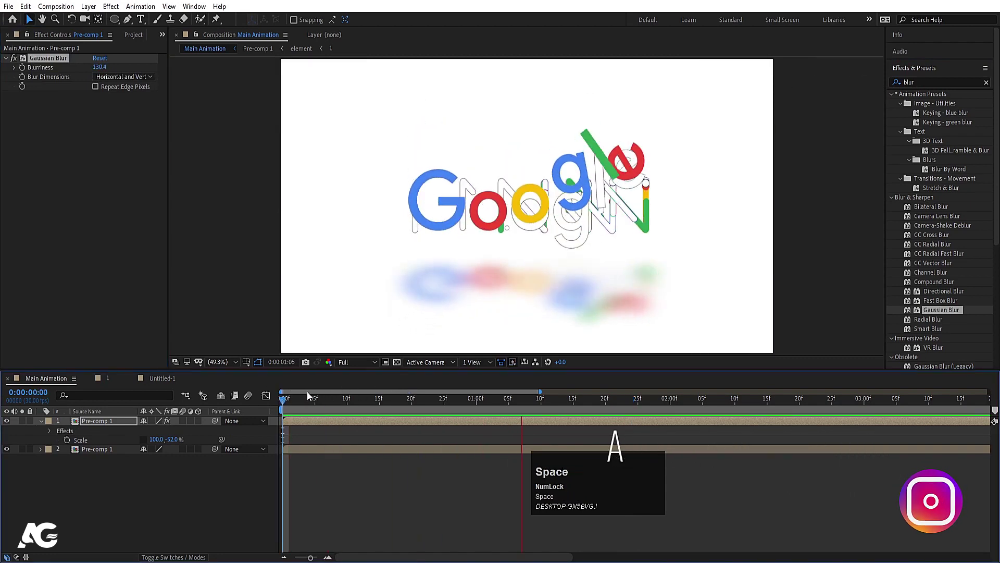
pyautogui.press('space')
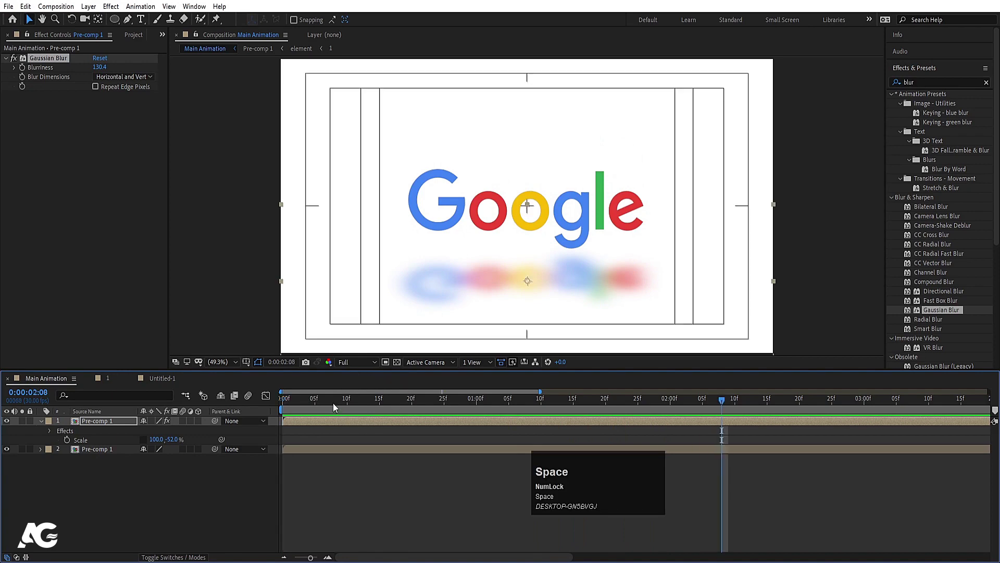
pyautogui.press('Home')
pyautogui.press('space')
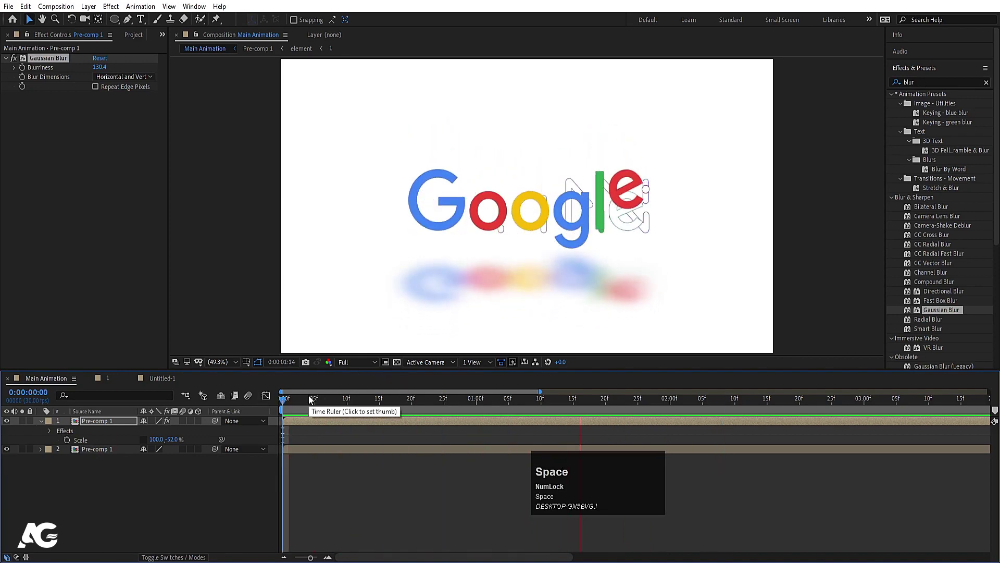
pyautogui.press('space')
pyautogui.press('space')
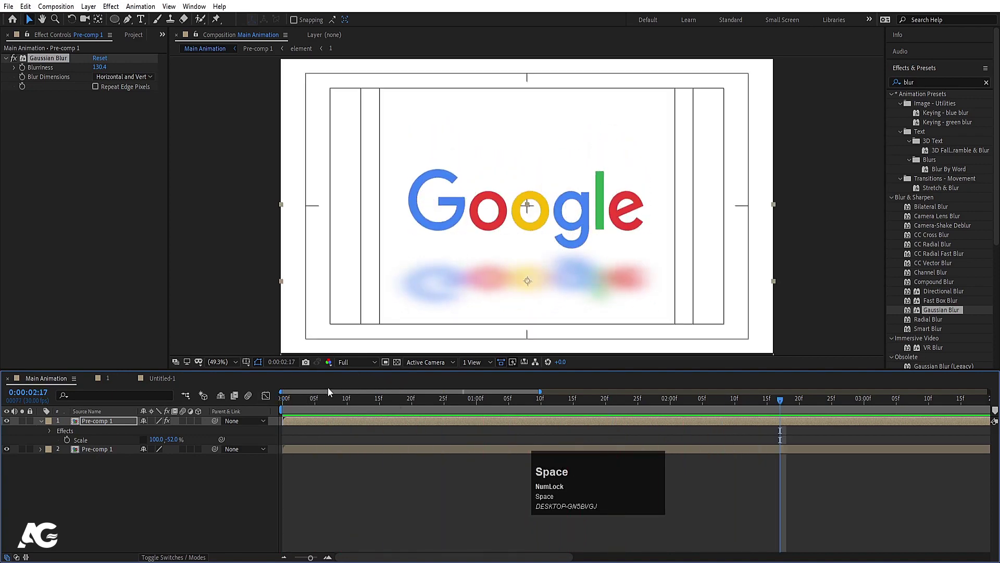
pyautogui.press('space')
pyautogui.press('space')
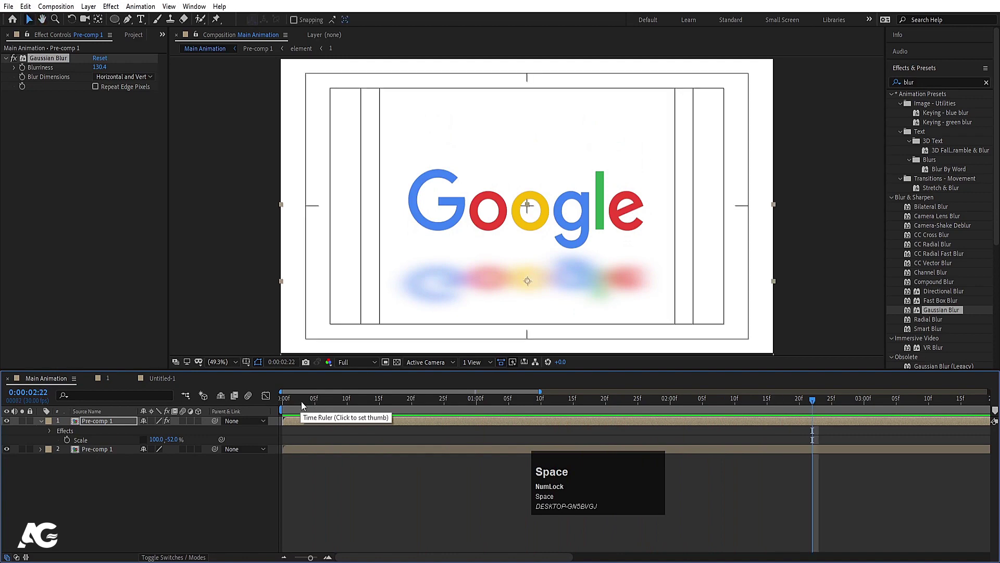
# Create a 1920 x 1080 px medium red solid and move it beneath both pre-comp layers as the background
pyautogui.keyDown('ctrl'); pyautogui.click(79, 495); pyautogui.keyUp('ctrl')
pyautogui.hotkey('ctrl', 'y')
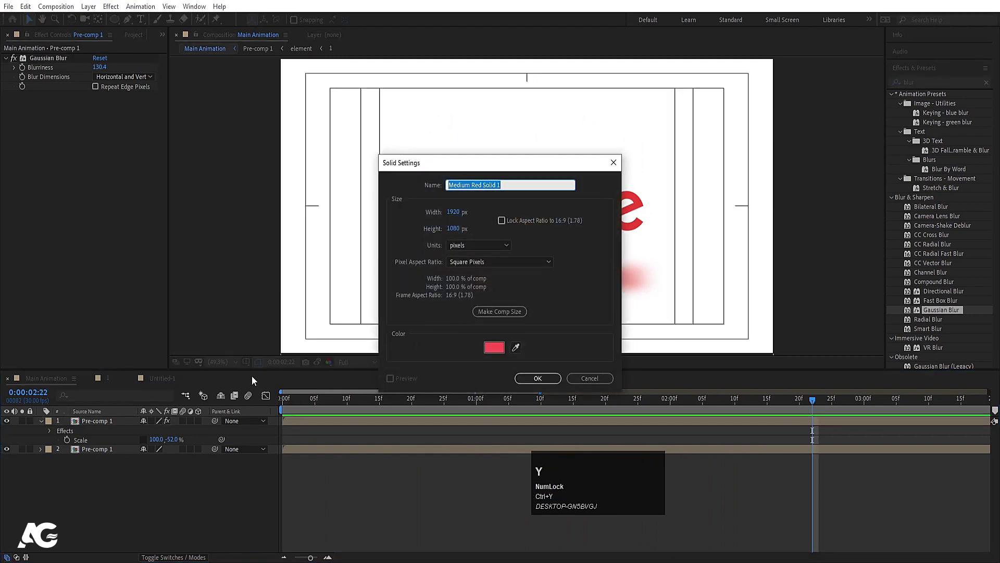
pyautogui.press('Return')
pyautogui.moveTo(100, 423); pyautogui.dragTo(110, 478)
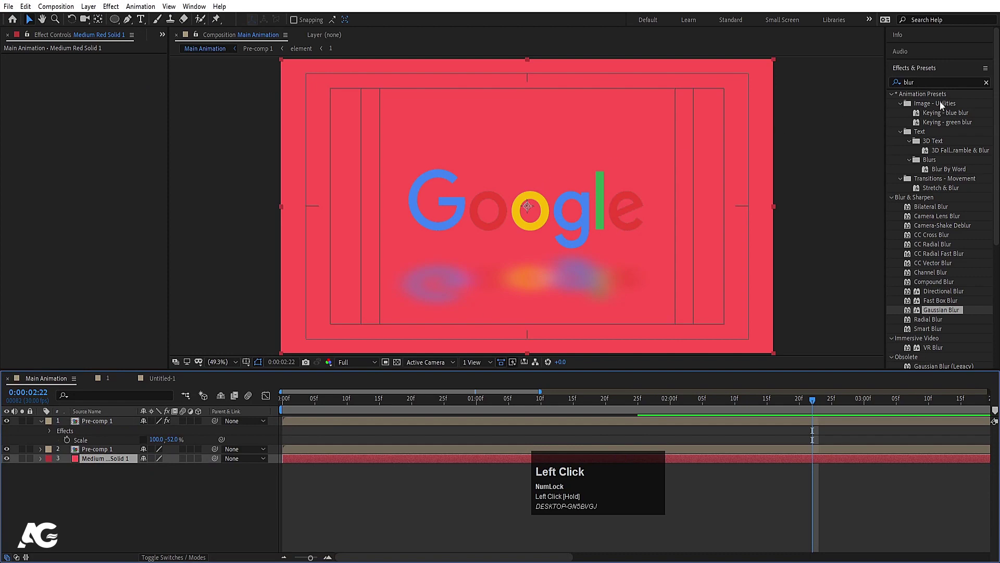
# Apply Gradient Ramp to the background solid and swap its start and end colors
pyautogui.hotkey('ctrl', 'a')
pyautogui.write('ramp')
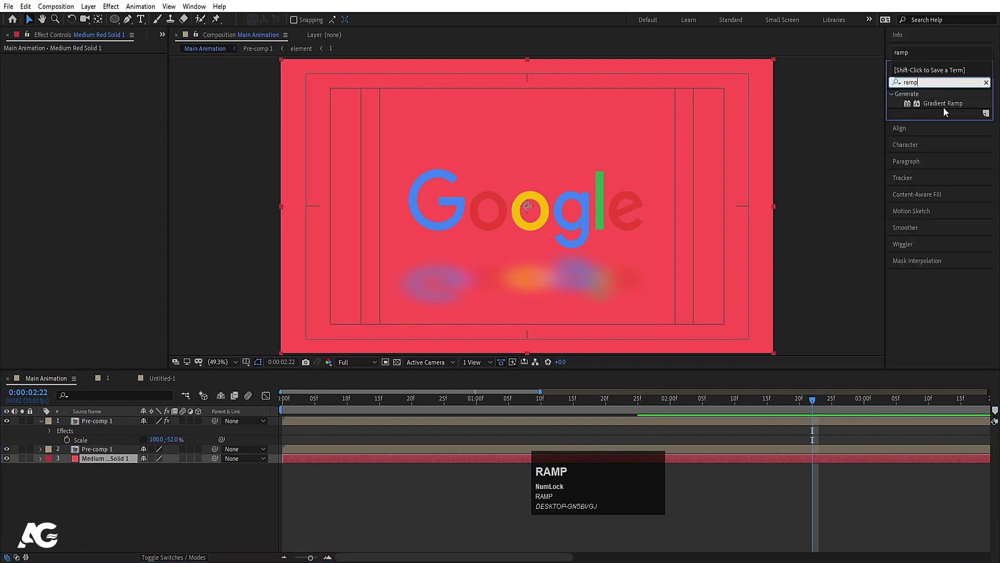
pyautogui.doubleClick(943, 105)
pyautogui.click(120, 136)
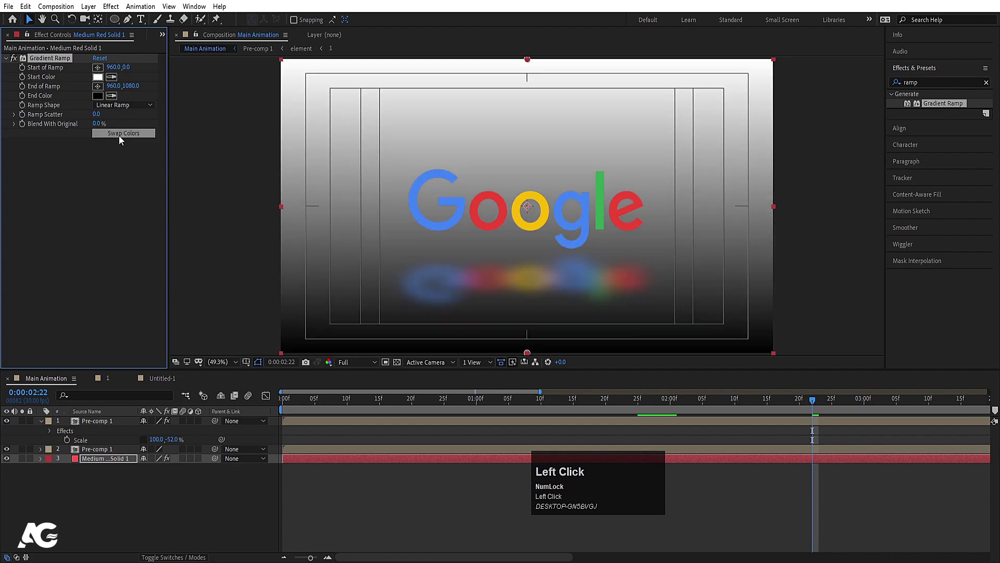
# Set the Gradient Ramp's end color on the background solid to light gray D5D5D5
pyautogui.click(97, 96)
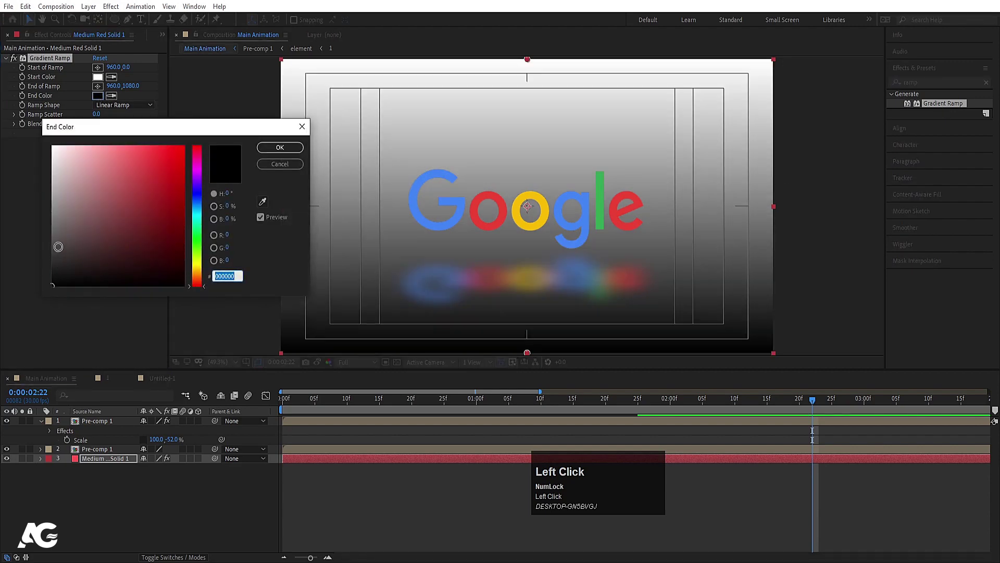
pyautogui.click(50, 157)
pyautogui.moveTo(44, 160); pyautogui.dragTo(42, 166)
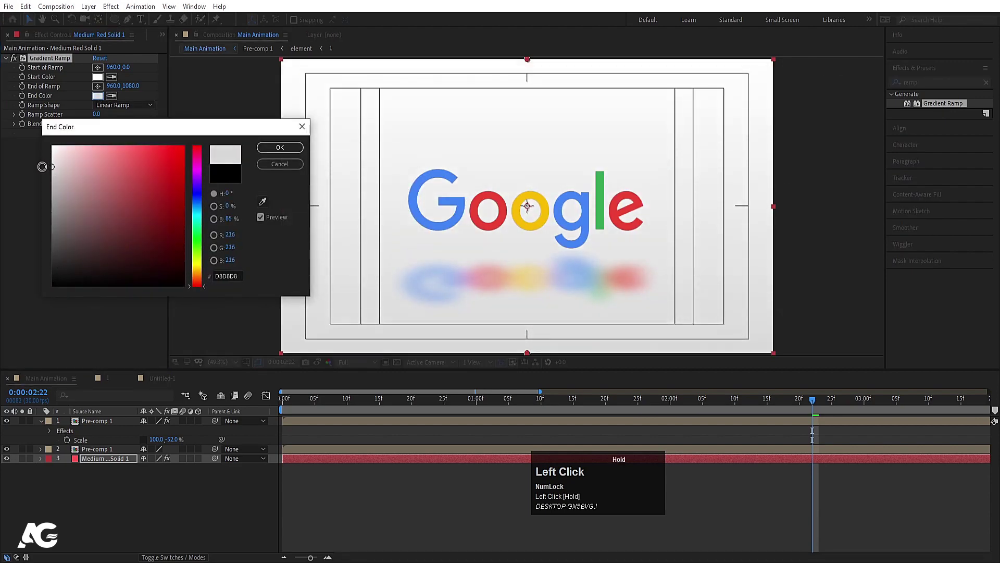
pyautogui.click(262, 151)
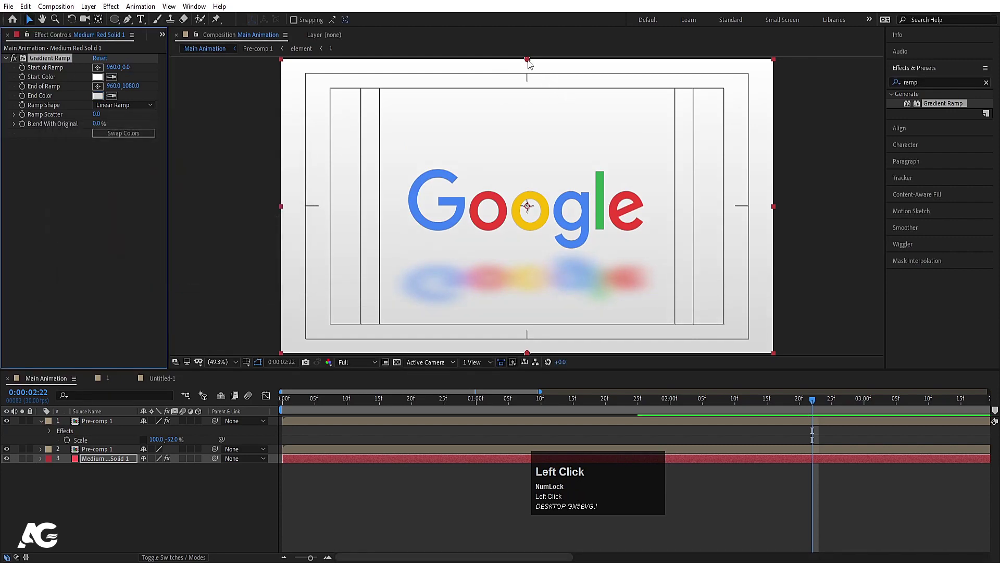
# Reposition the ramp on the background vertically, with its start at about 960, 678 and its end at about 960, 803.9
pyautogui.moveTo(527, 61); pyautogui.dragTo(528, 99)
pyautogui.moveTo(525, 202); pyautogui.dragTo(526, 199)
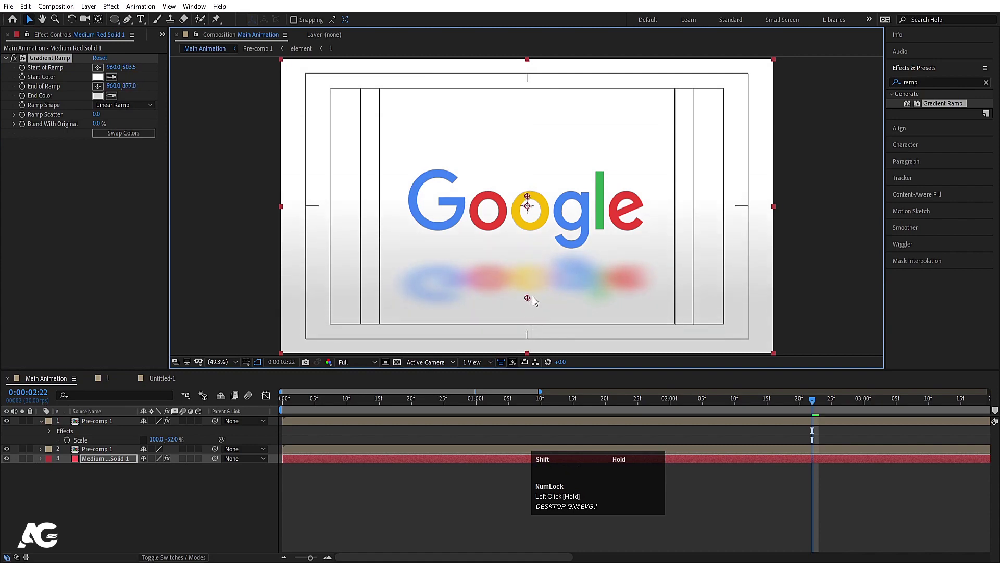
pyautogui.moveTo(527, 196); pyautogui.dragTo(527, 213)
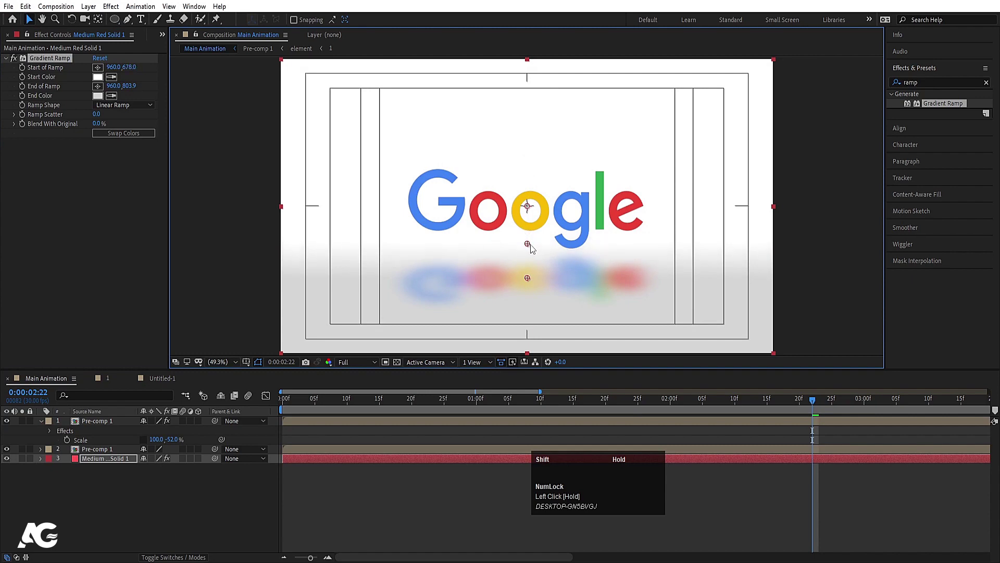
# Lighten the ramp's gray end color and soften the transition by moving its start to 960, 611.1 and its end to 960, 773.5
pyautogui.click(98, 95)
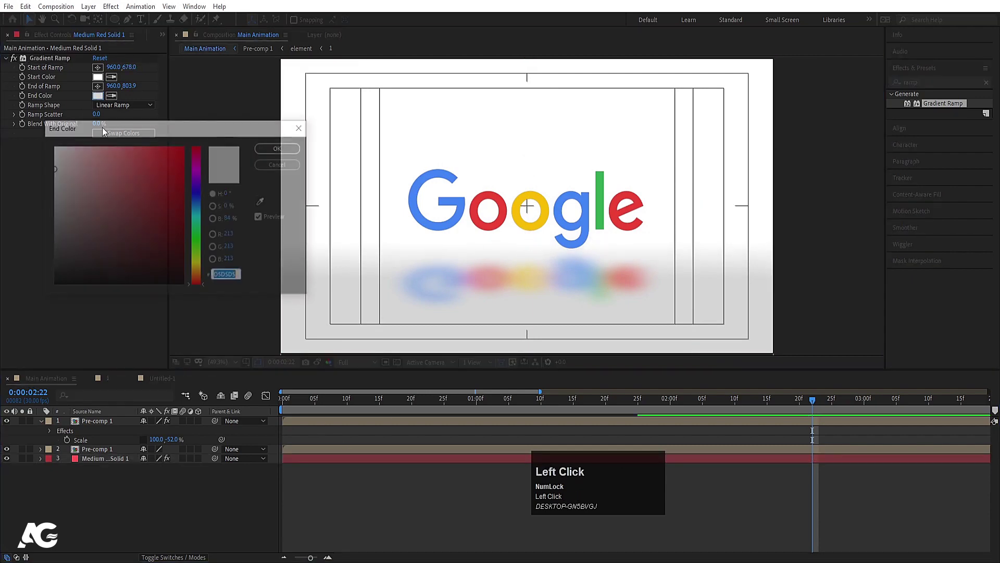
pyautogui.moveTo(62, 182); pyautogui.dragTo(39, 169)
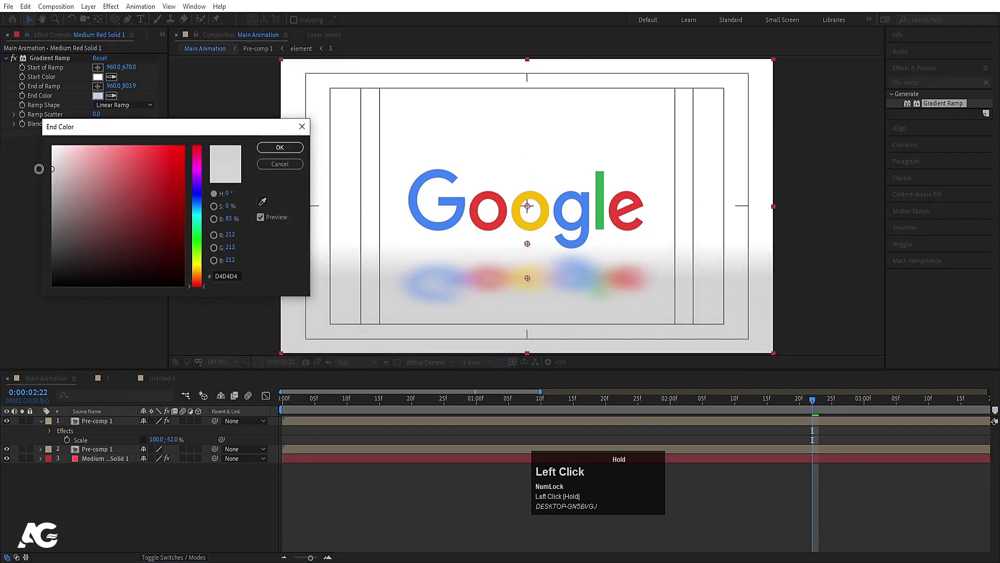
pyautogui.click(259, 147)
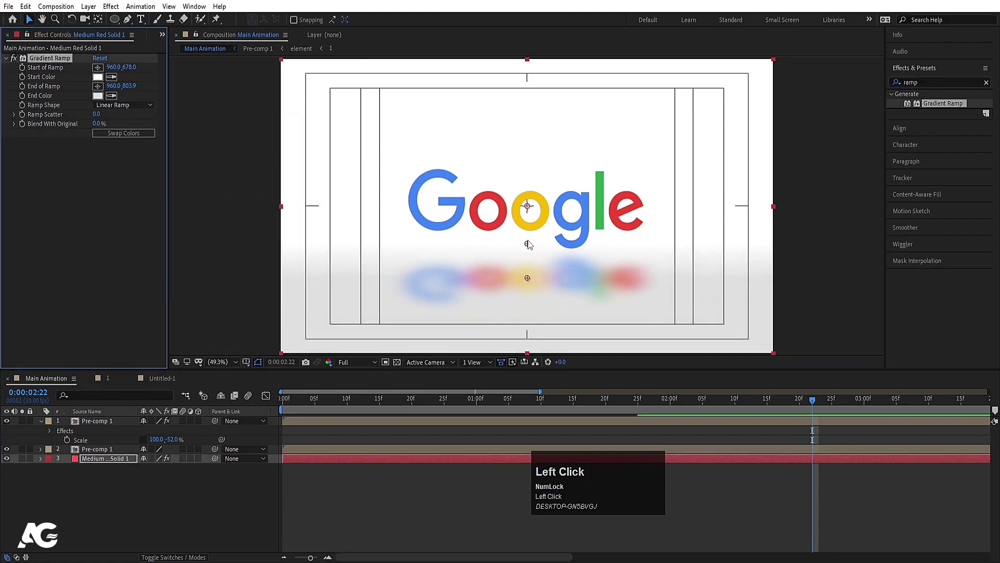
pyautogui.moveTo(527, 244); pyautogui.dragTo(528, 231)
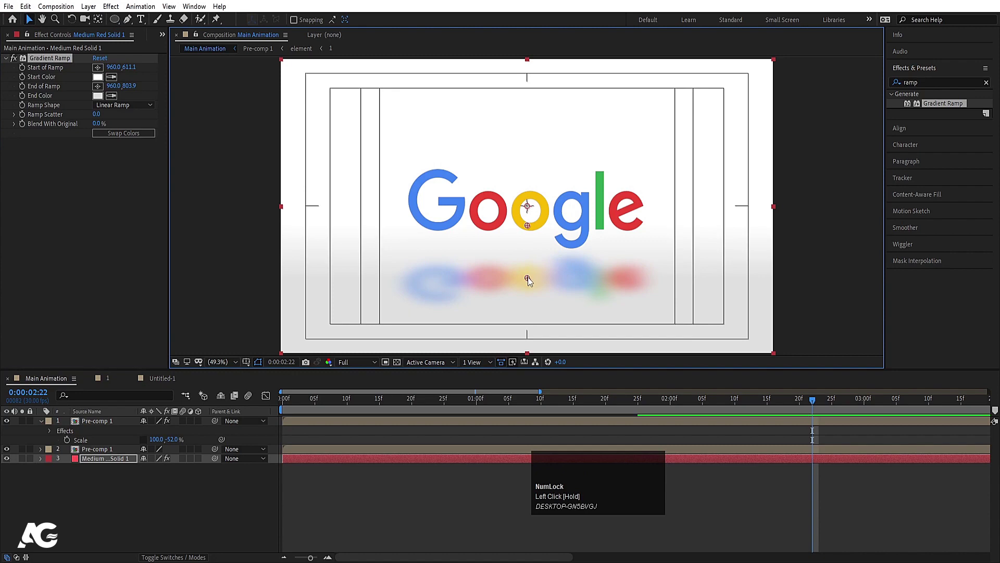
# Preview the logo animation over the gradient background from the first frame
pyautogui.moveTo(348, 397); pyautogui.dragTo(286, 397)
pyautogui.press('space')
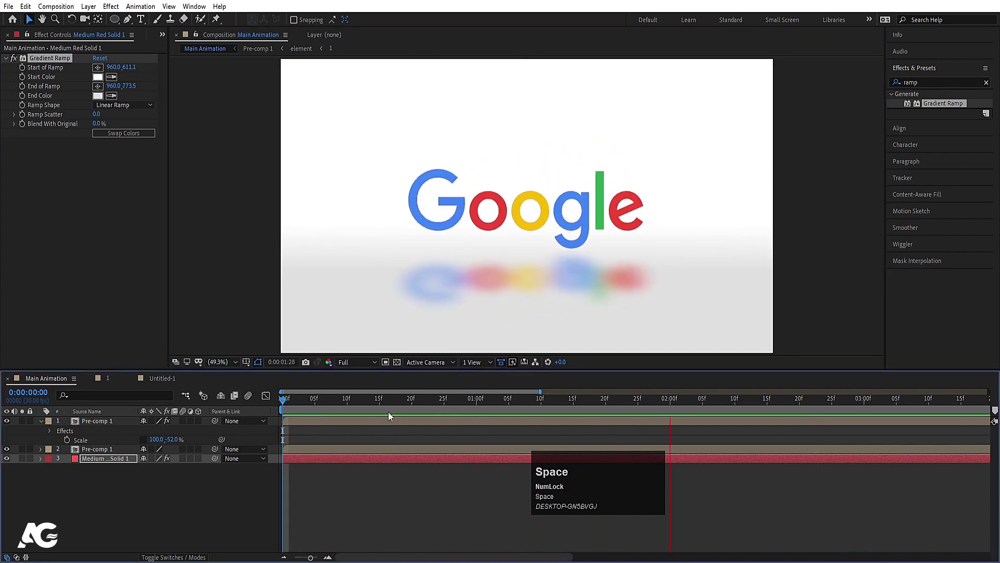
pyautogui.press('space')
pyautogui.click(285, 398)
pyautogui.press('space')
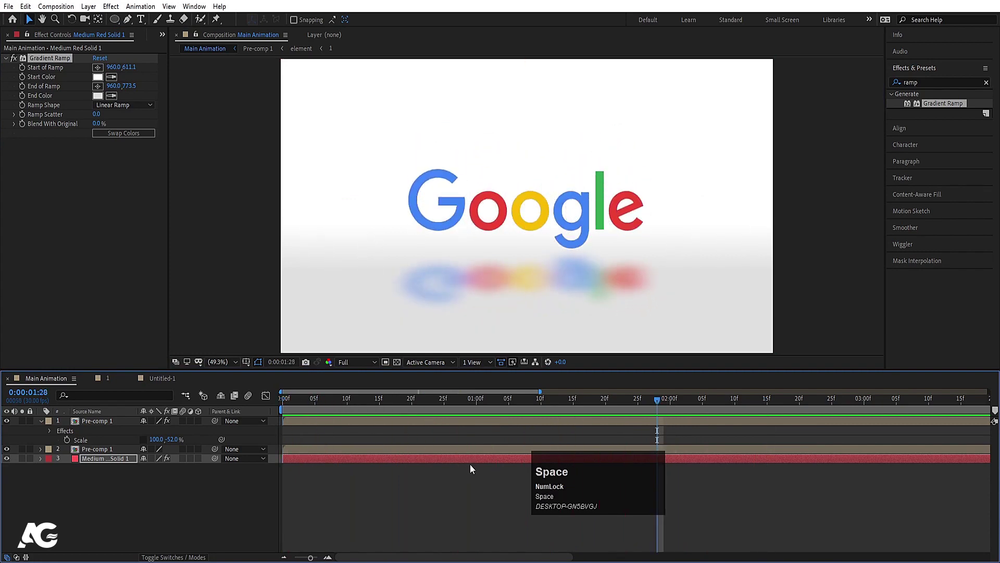
# End the work area at 0:00:02:14 and play back the shortened animation
pyautogui.press('space')
pyautogui.press('n')
pyautogui.press('space')
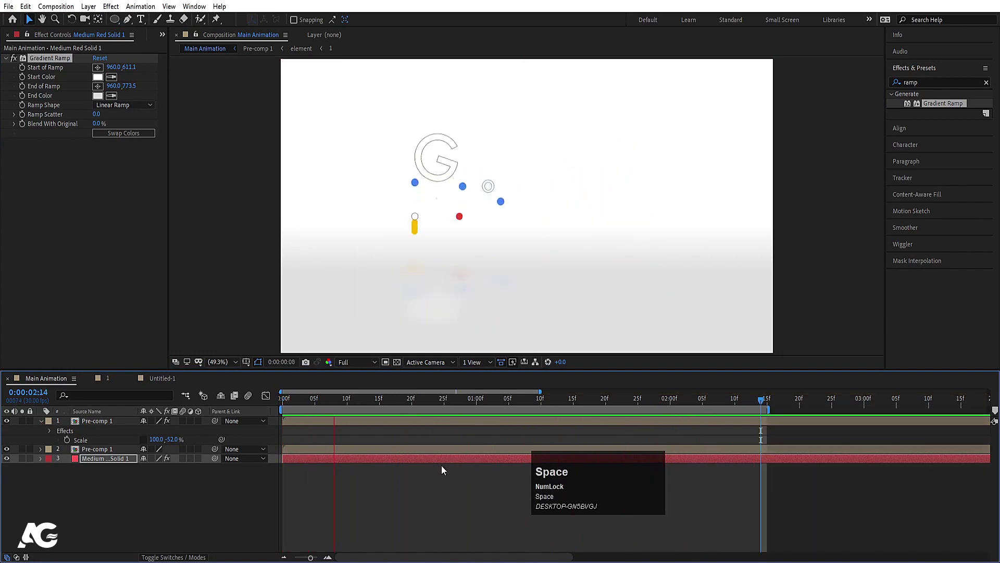
pyautogui.press('space')
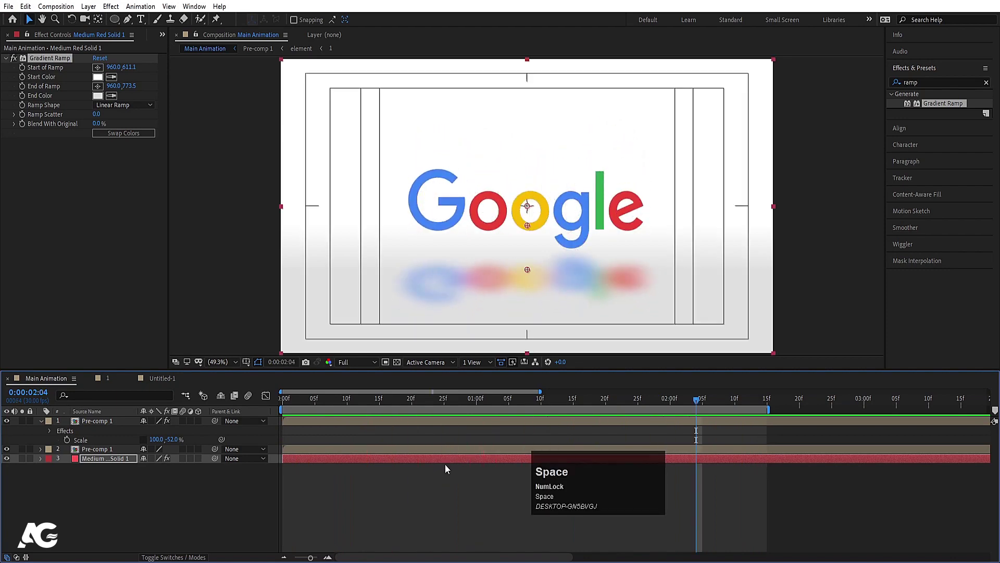
pyautogui.press('space')
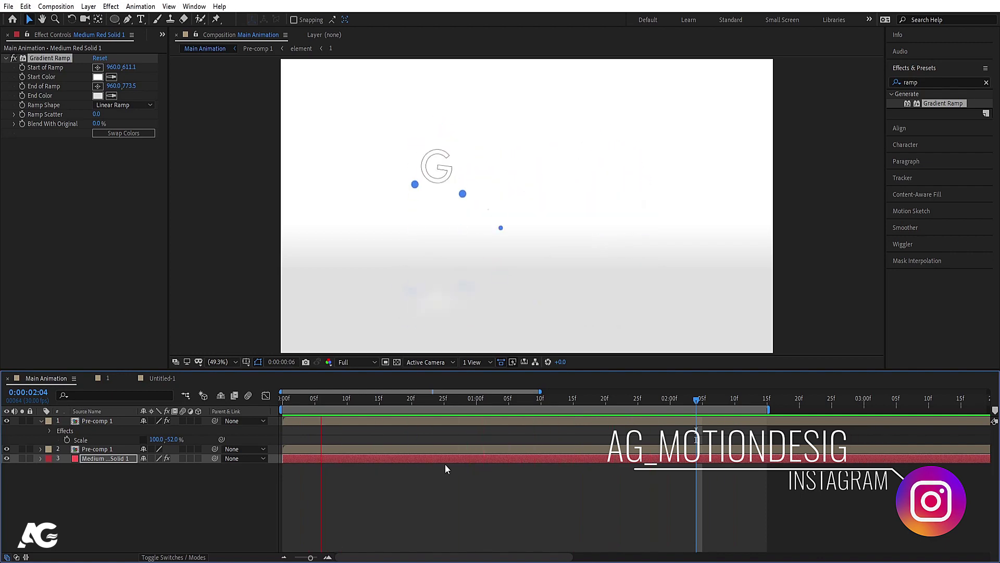
pyautogui.press('space')
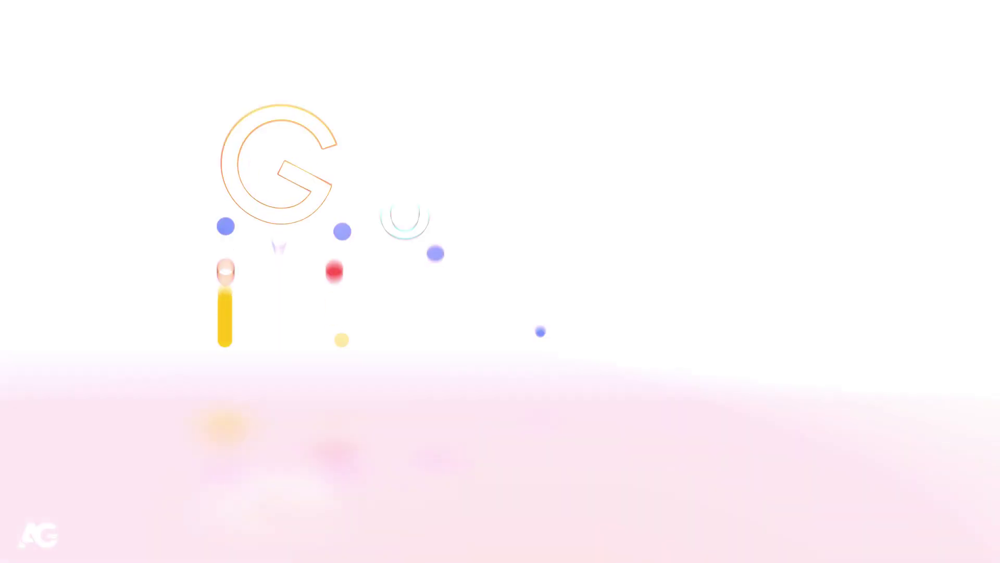